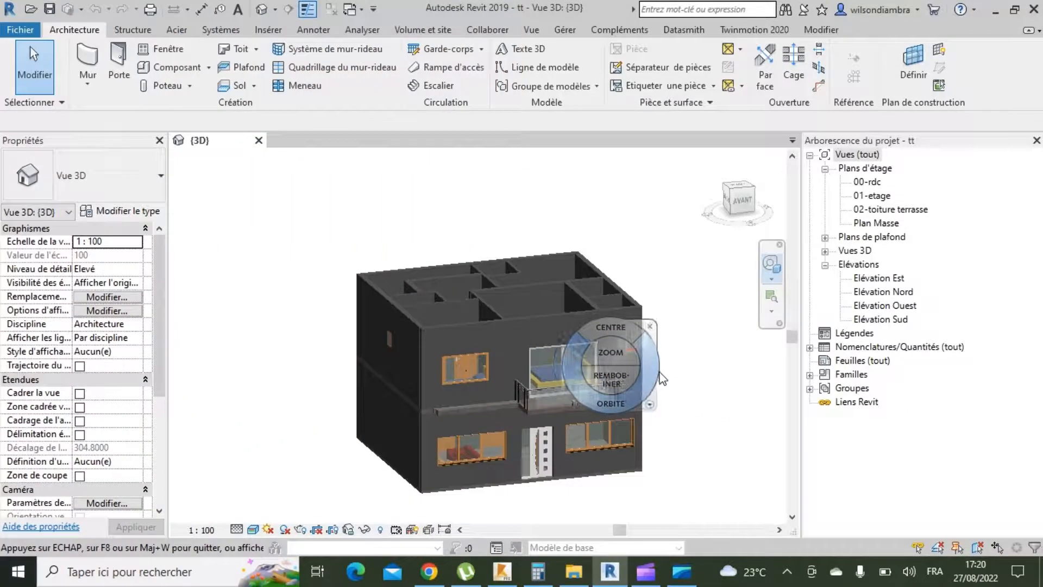
Examine the house in the 3D view from the front, at an angle and from above.
scroll(631, 419, "up", 2)
left_click_drag(611, 416, 495, 324)
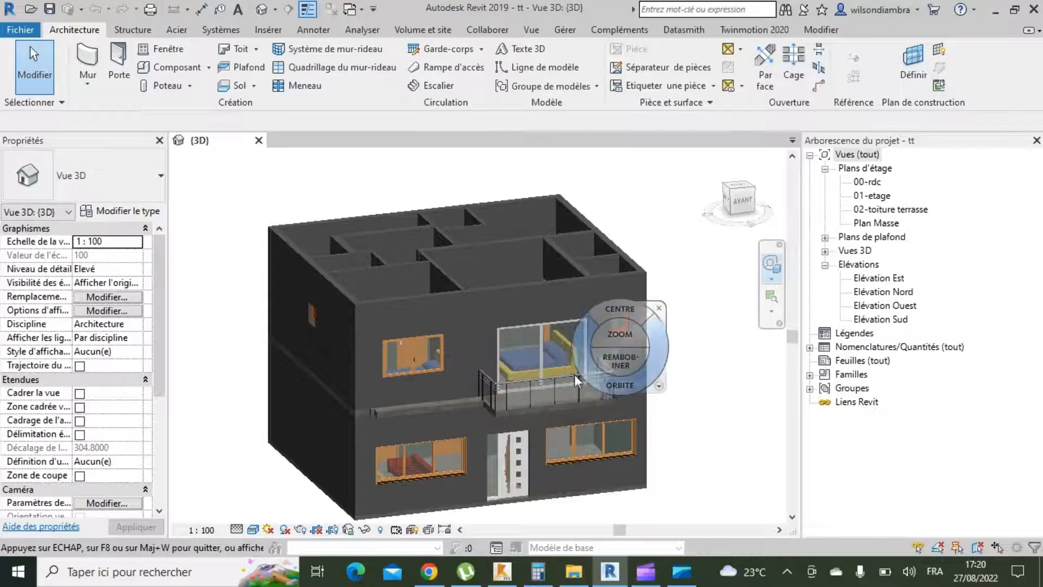
left_click_drag(569, 376, 578, 402)
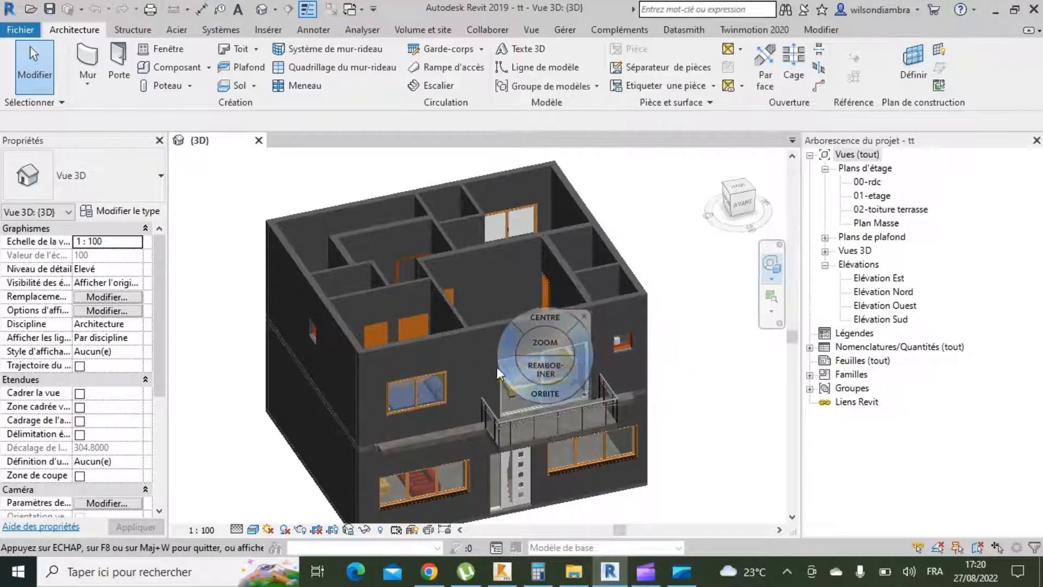
left_click_drag(497, 367, 516, 396)
middle_click_drag(519, 335, 568, 318, "shift")
left_click(519, 376)
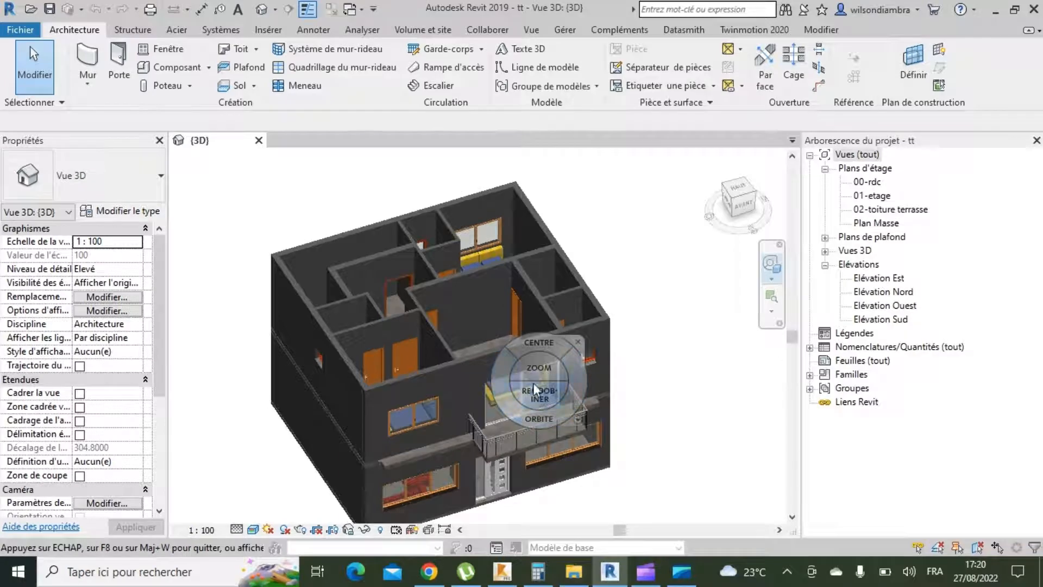
left_click(540, 399)
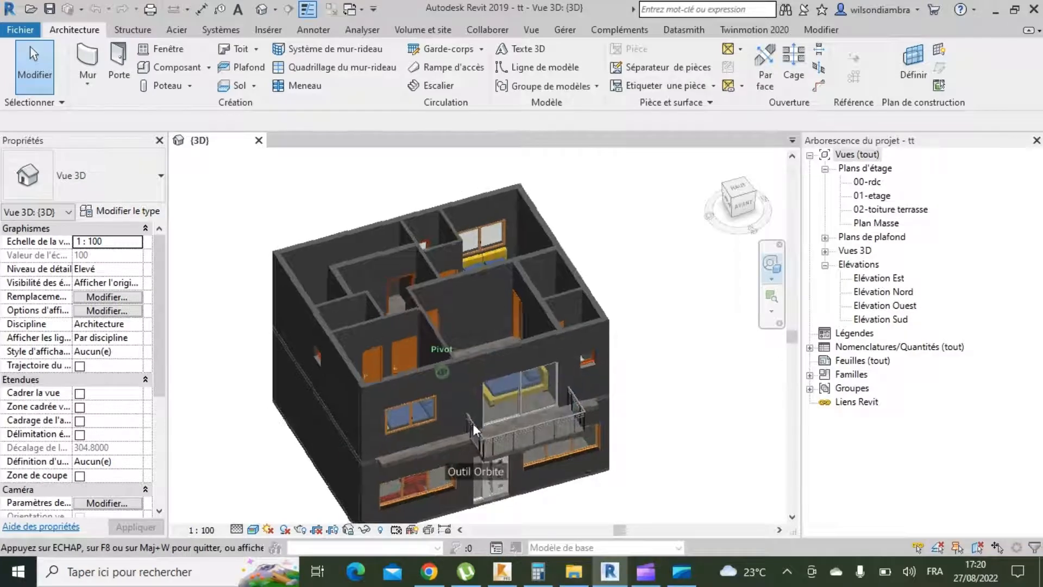
left_click(519, 417)
left_click(595, 386)
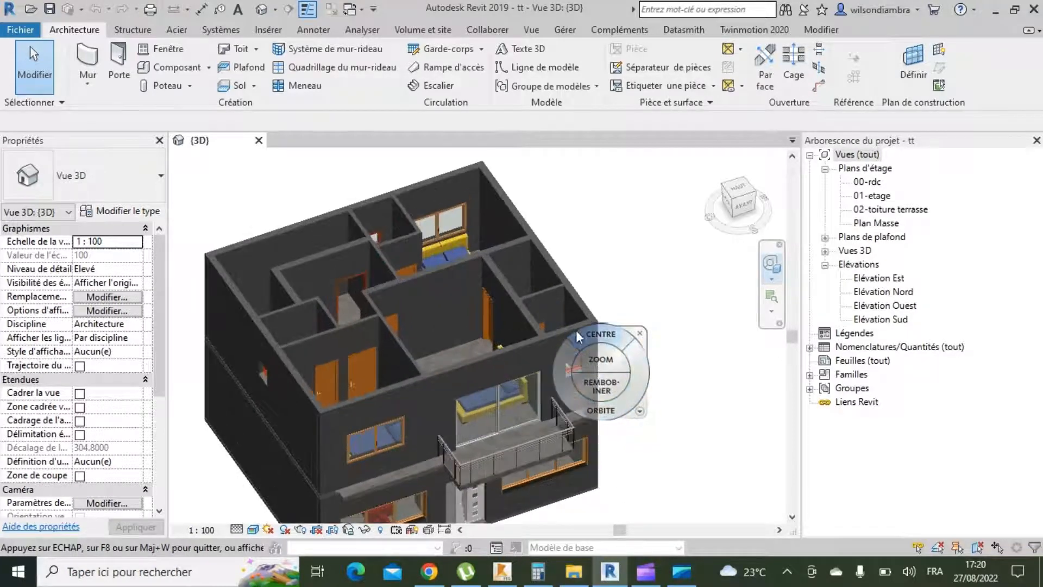
left_click(601, 385)
left_click_drag(540, 357, 476, 406)
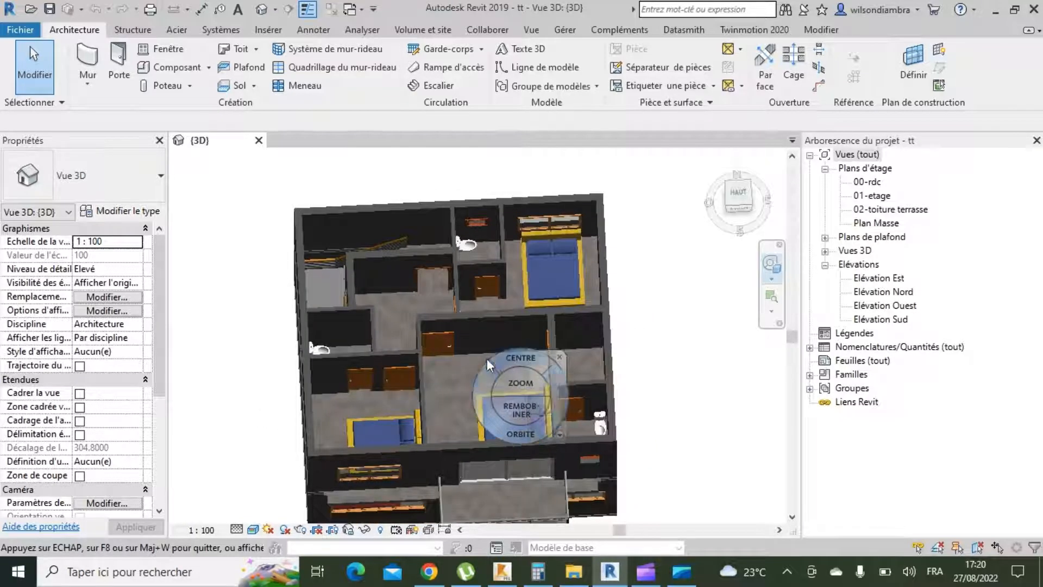
left_click(575, 361)
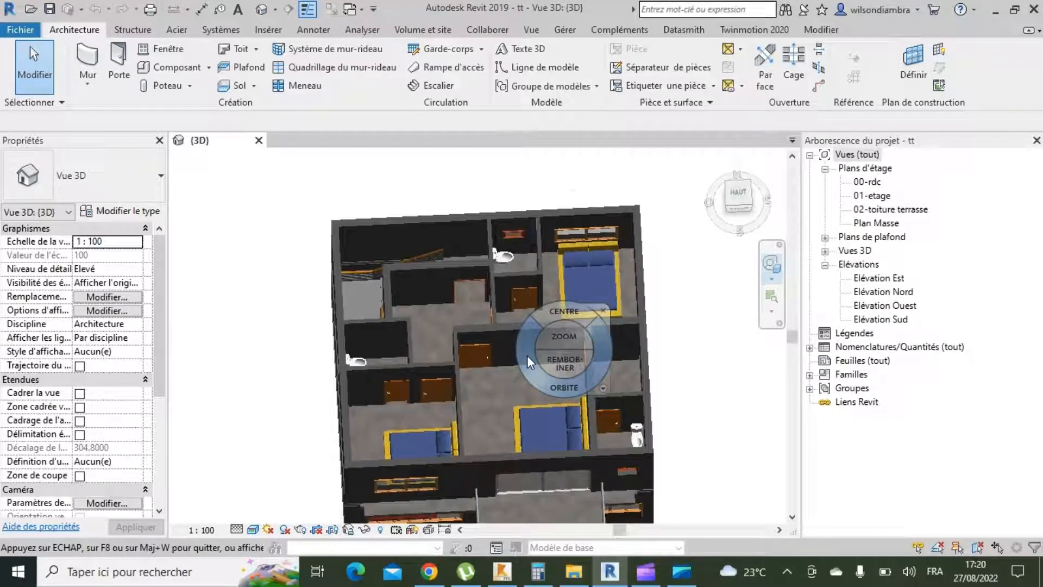
left_click_drag(546, 374, 403, 368)
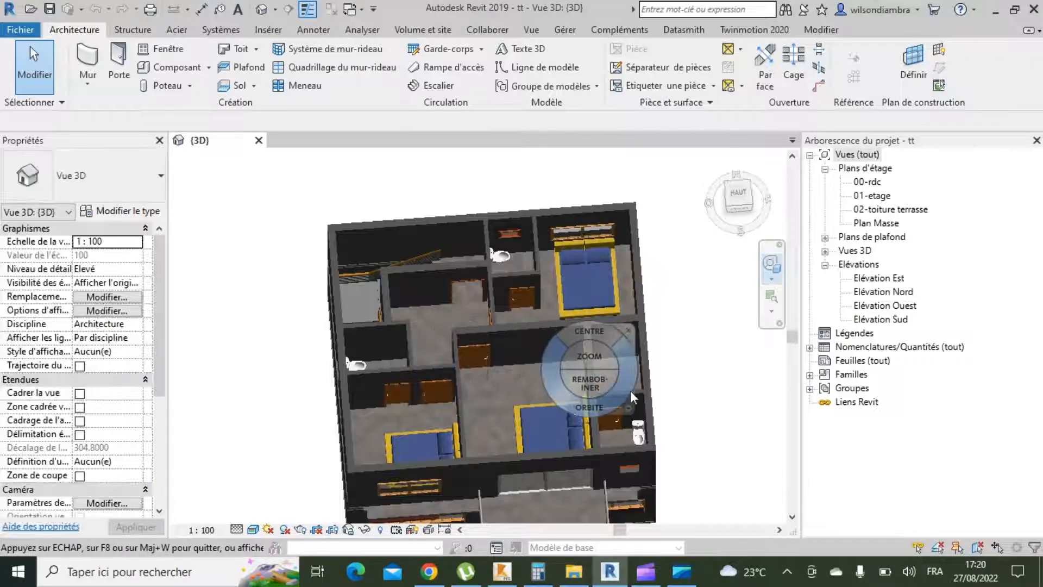
left_click_drag(630, 391, 555, 400)
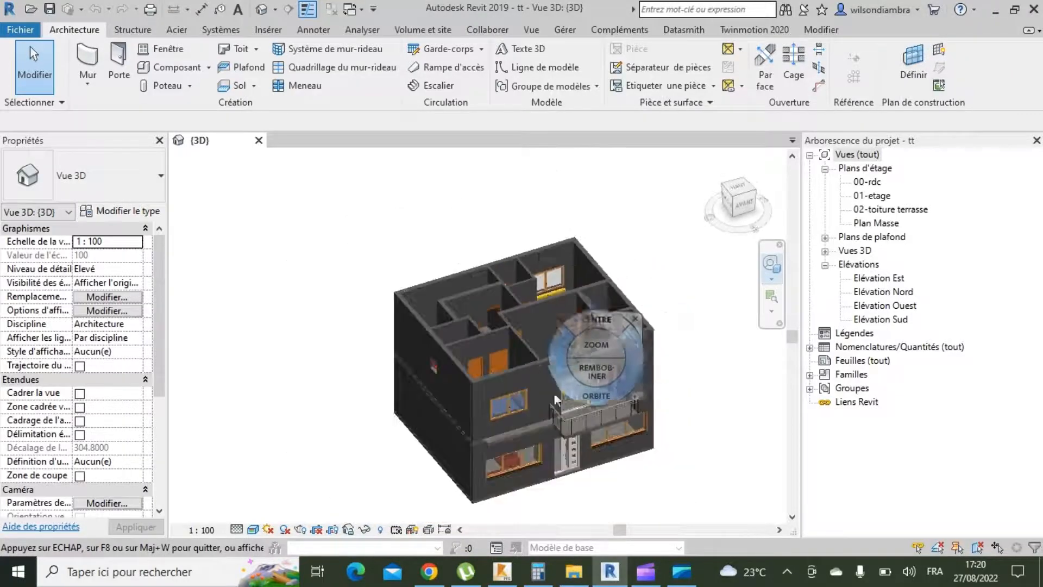
left_click(637, 320)
Start editing the boundary of the 01-etage floor slab and rename its floor type as 1-plancher étage.
scroll(534, 435, "up", 3)
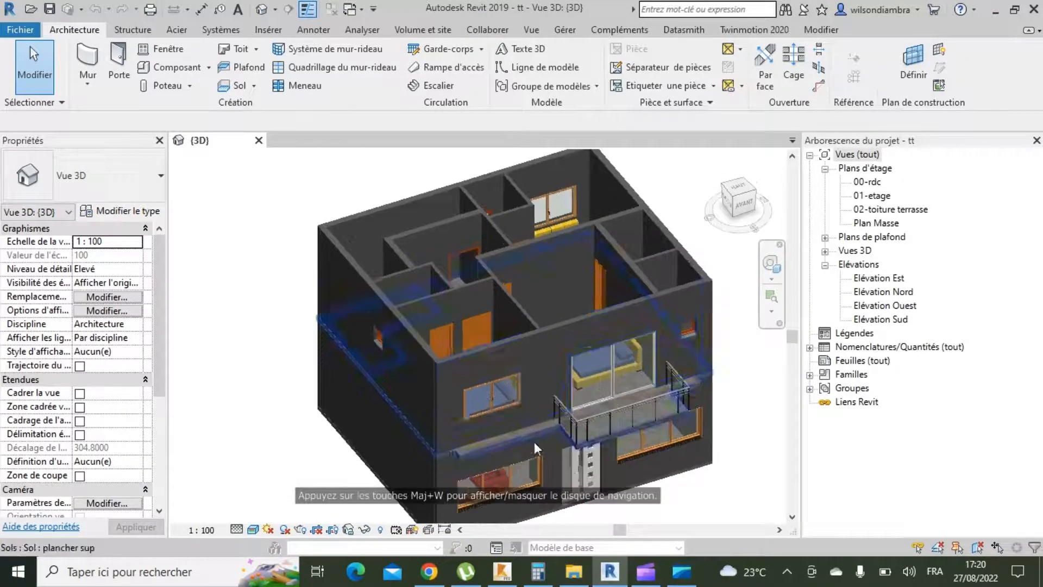
left_click(536, 435)
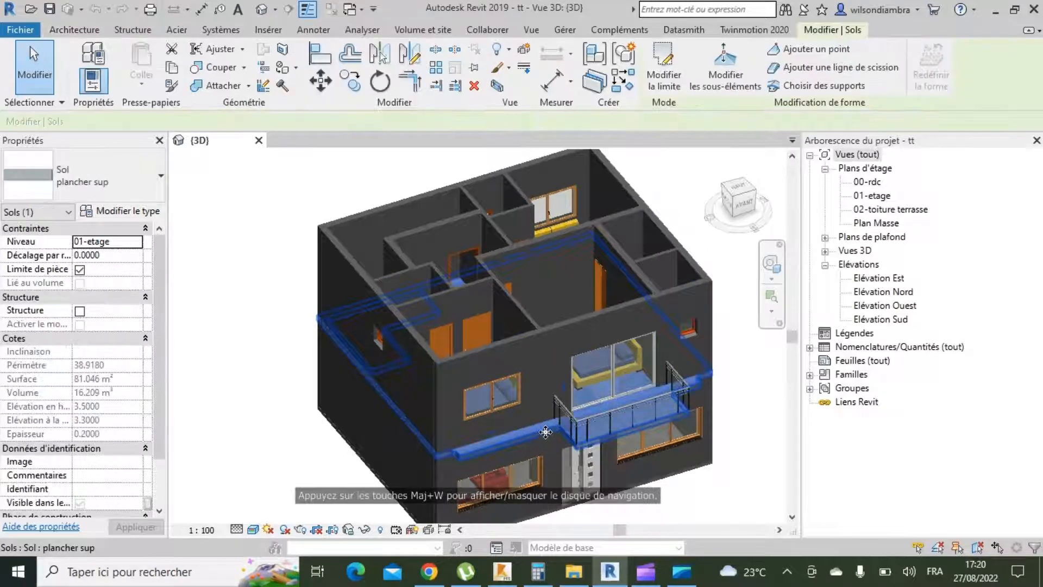
left_click(660, 92)
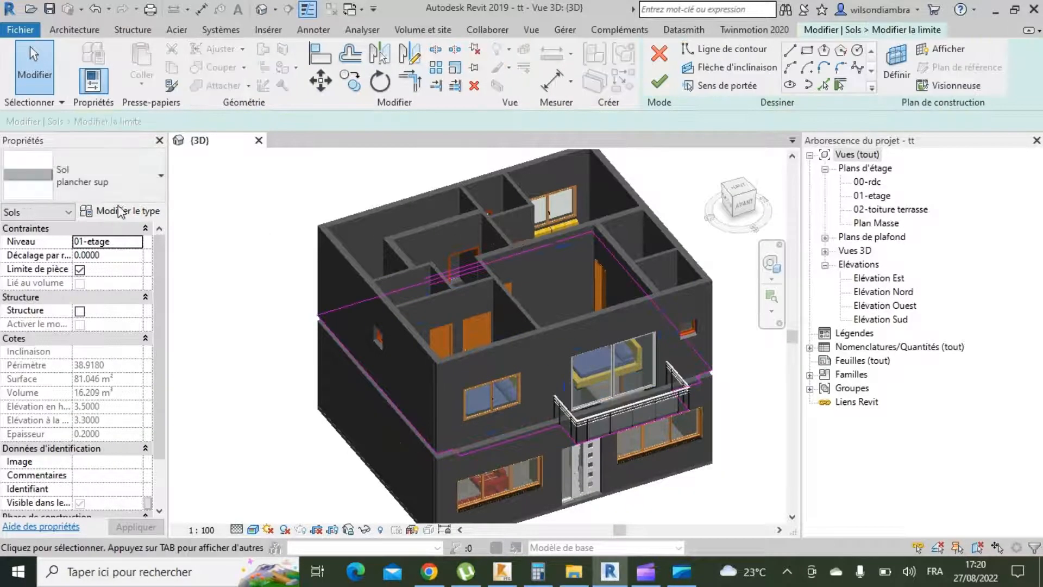
left_click(136, 214)
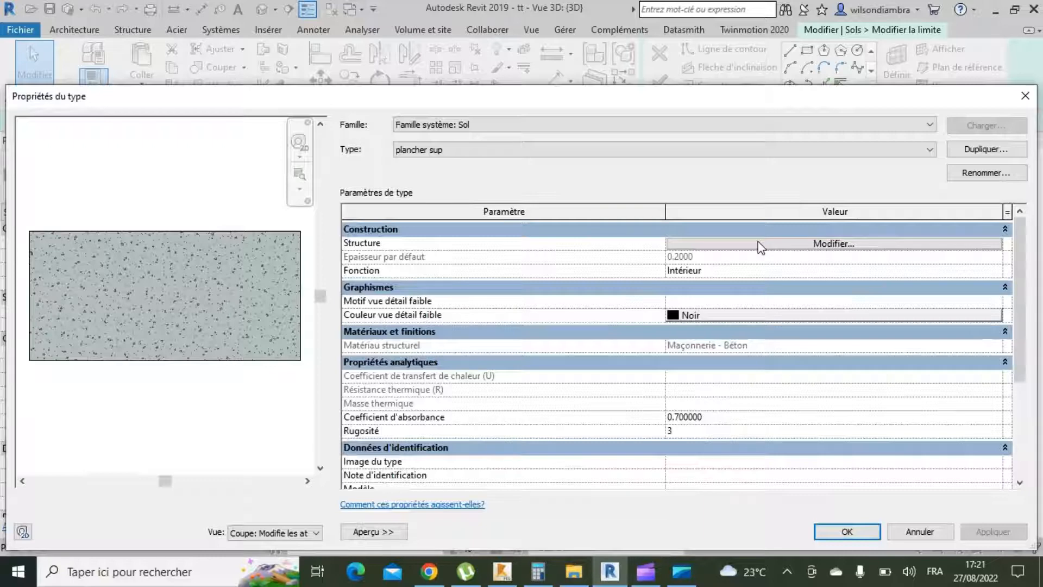
left_click(987, 175)
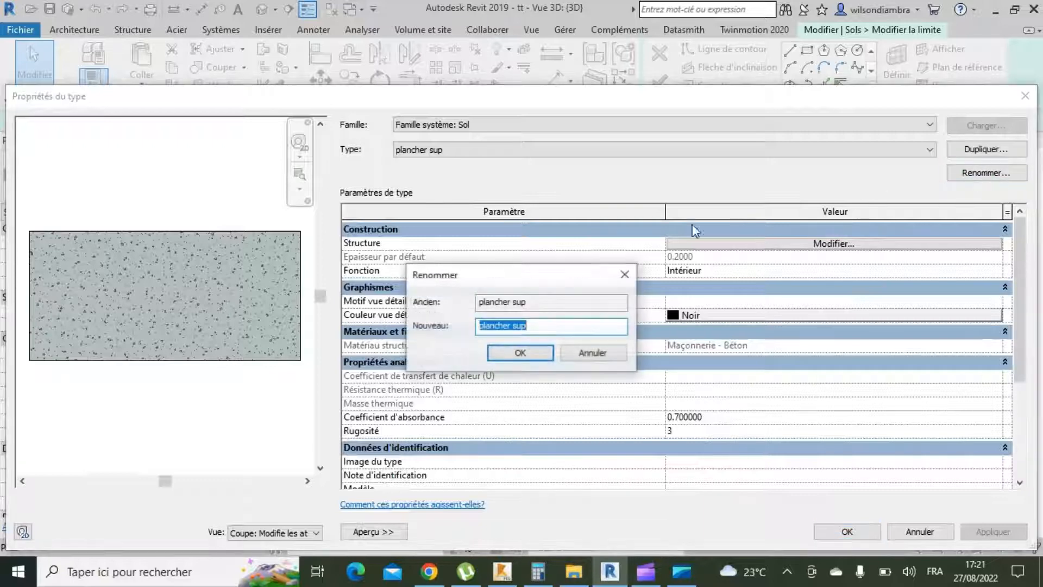
type("1-")
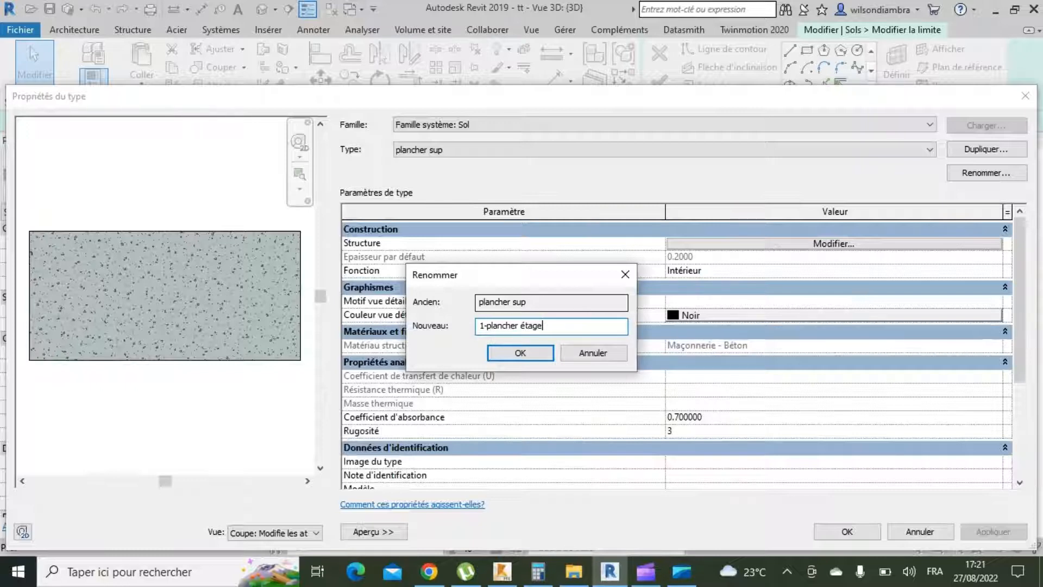
key("Return")
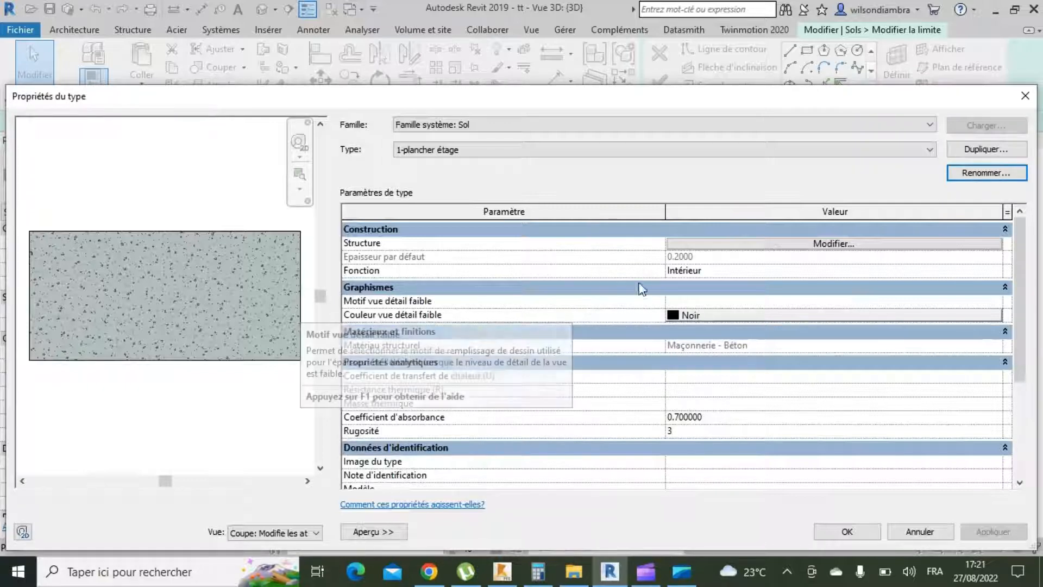
Insert a new layer in the floor type's structure and move it above the upper core boundary.
left_click(708, 244)
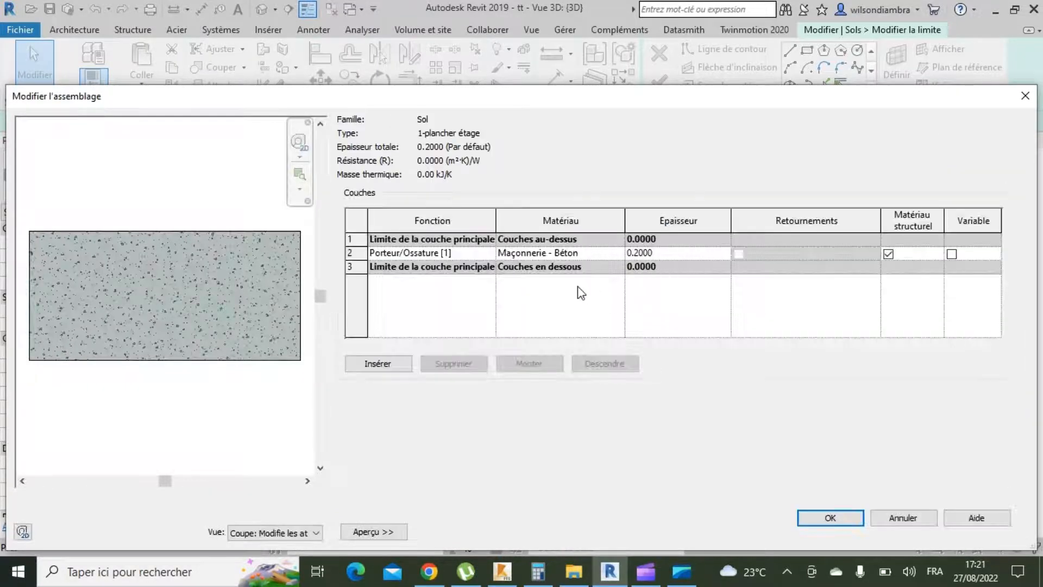
left_click(380, 364)
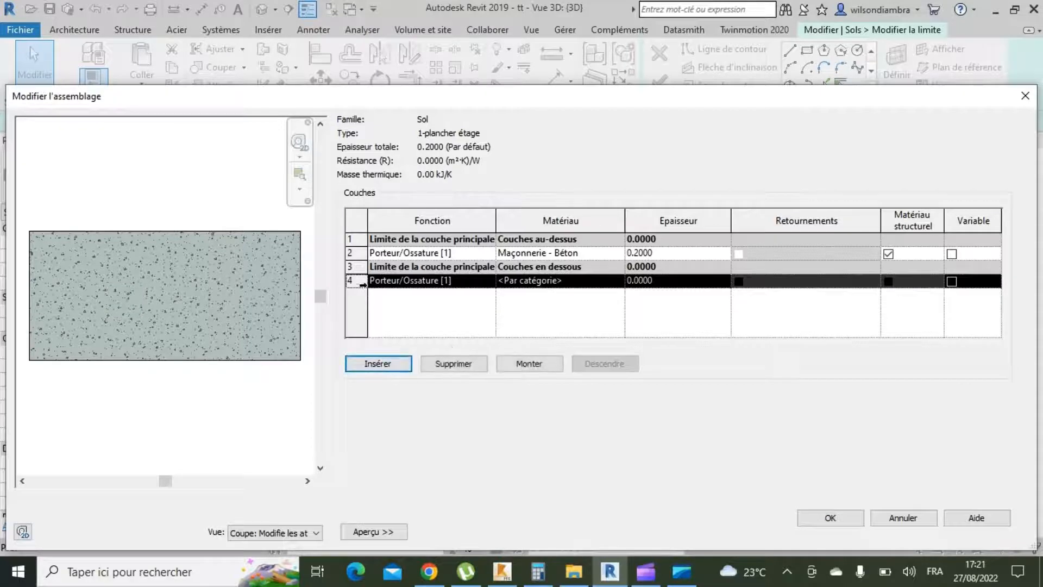
left_click(519, 365)
left_click(519, 365)
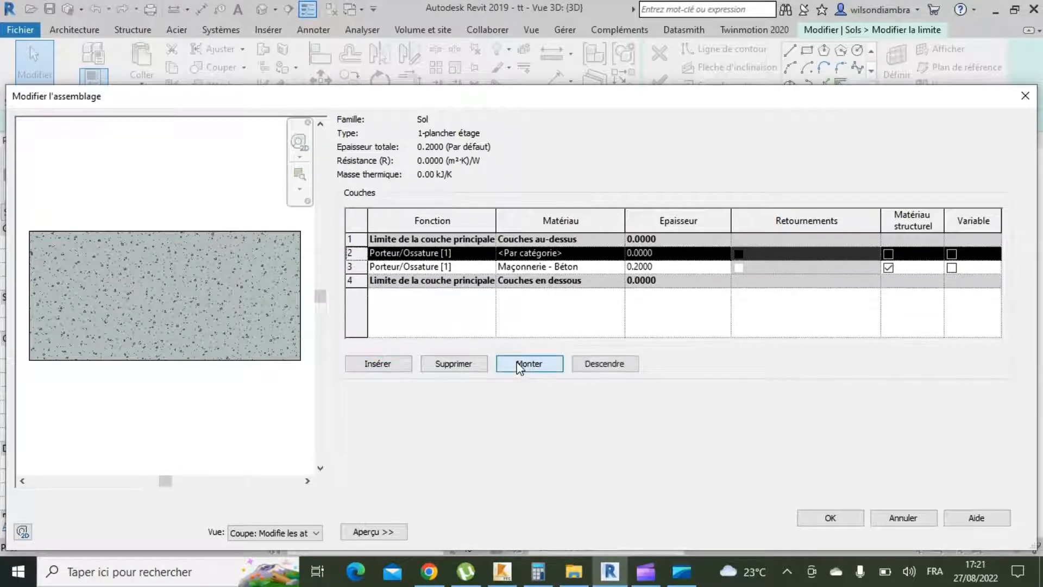
left_click(519, 365)
Set the function of the new uppermost layer to Isolant/Vide [3].
left_click(490, 242)
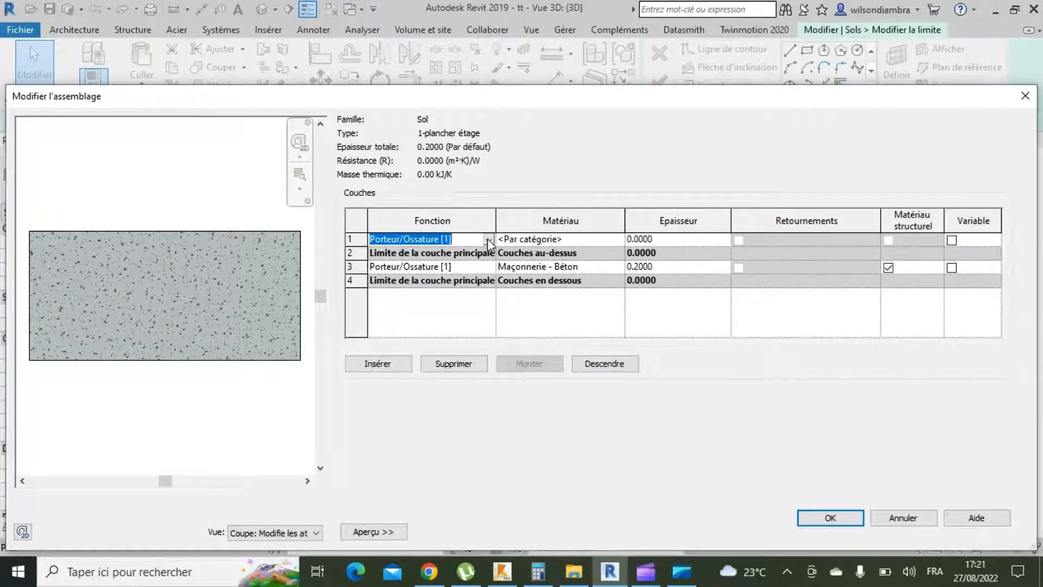
left_click(489, 242)
left_click(415, 288)
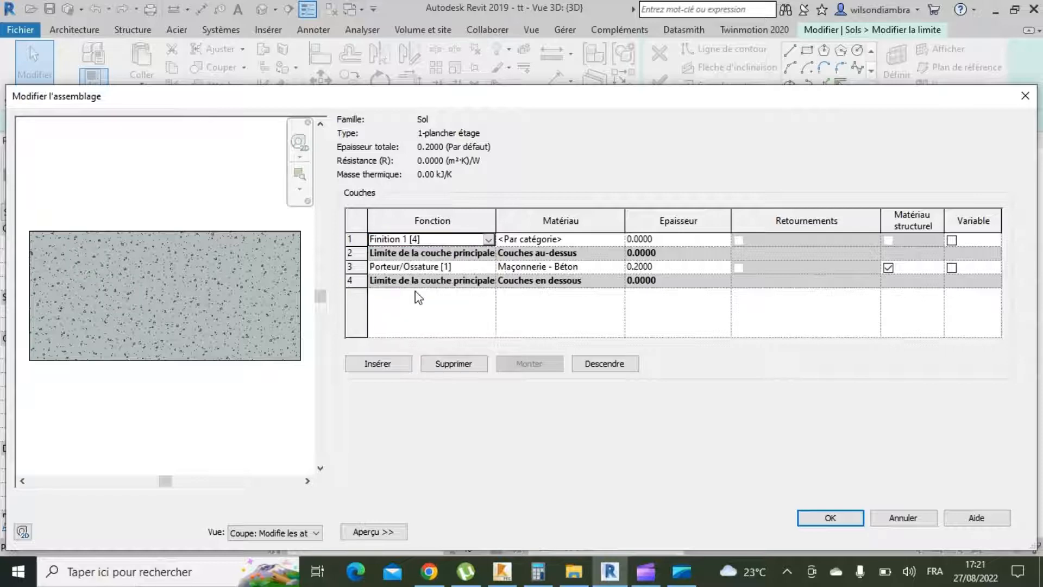
left_click(489, 242)
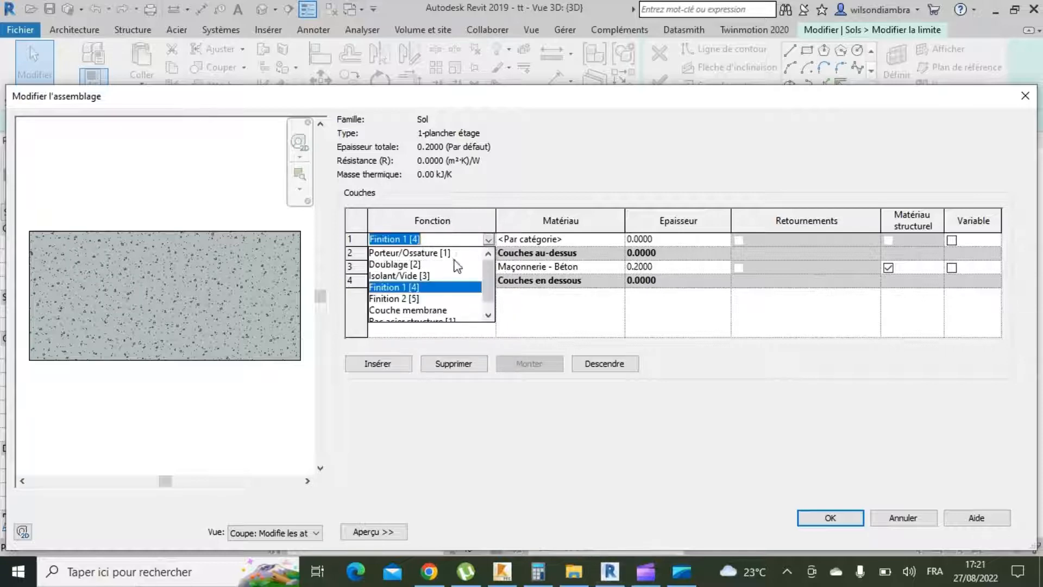
left_click(413, 276)
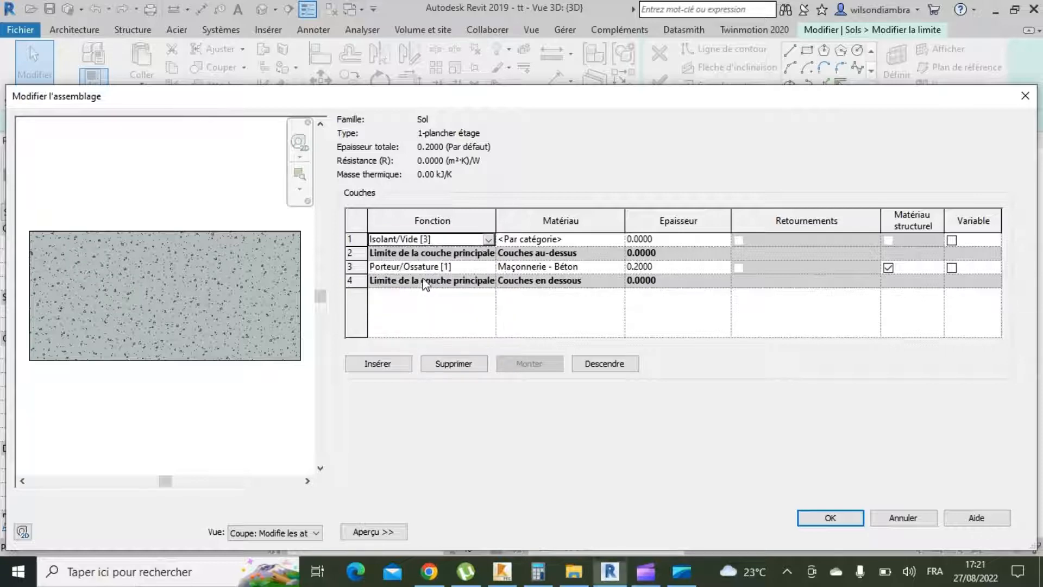
Create a new material named charpe and assign it to the Isolant/Vide [3] layer.
left_click(616, 241)
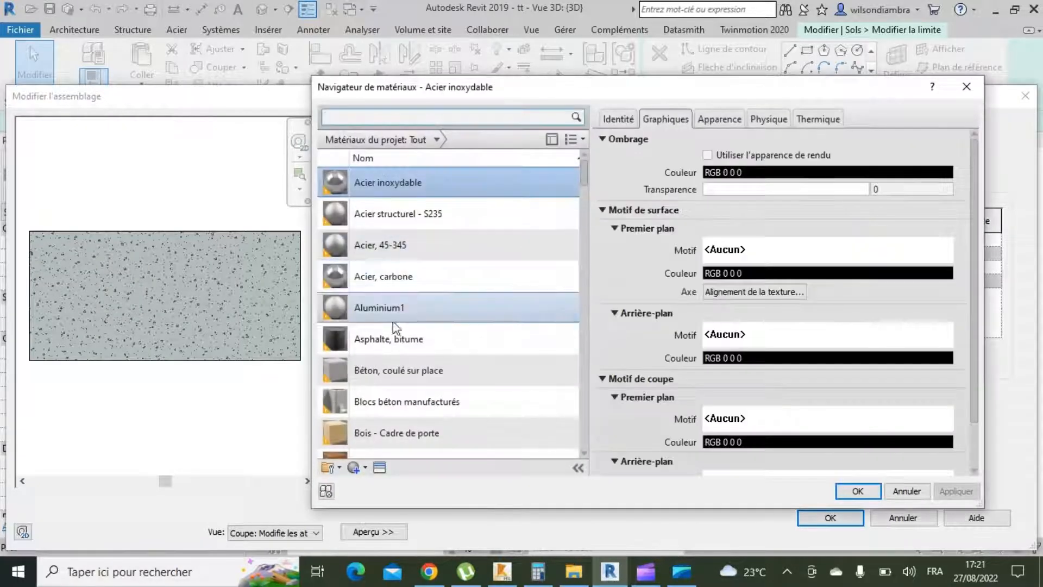
left_click(365, 467)
left_click(392, 484)
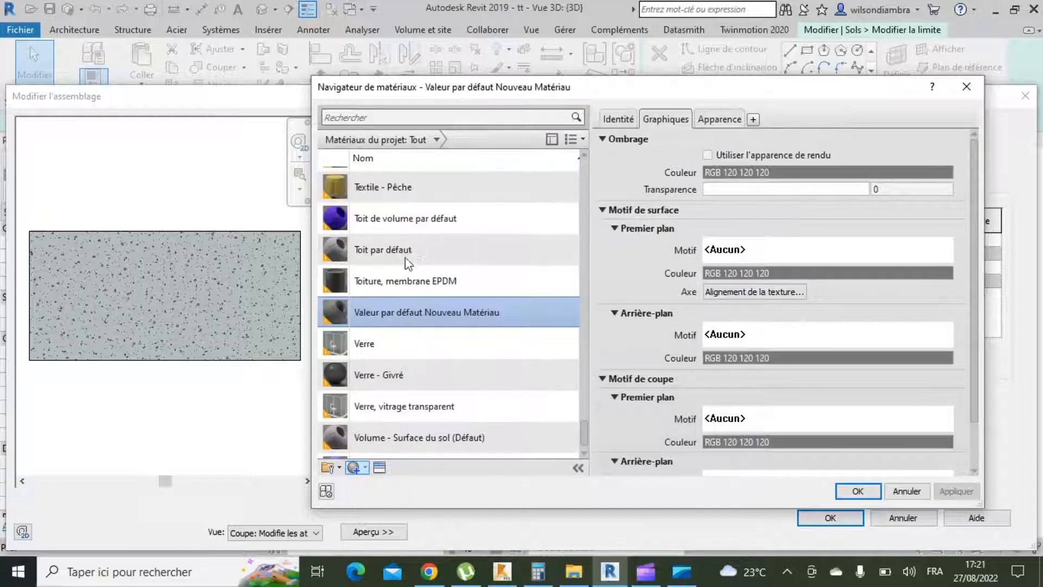
right_click(412, 318)
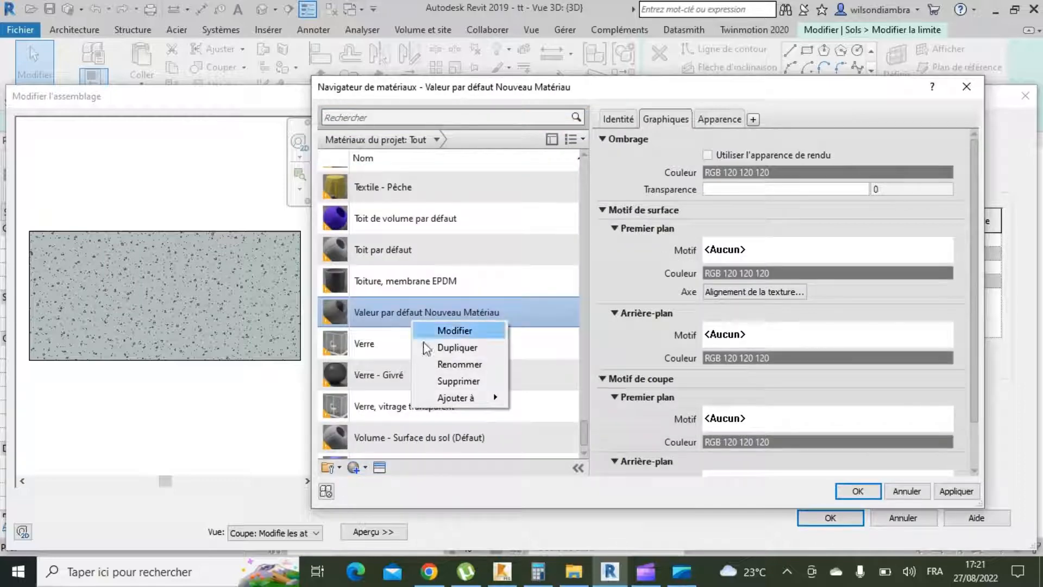
left_click(460, 363)
type("c")
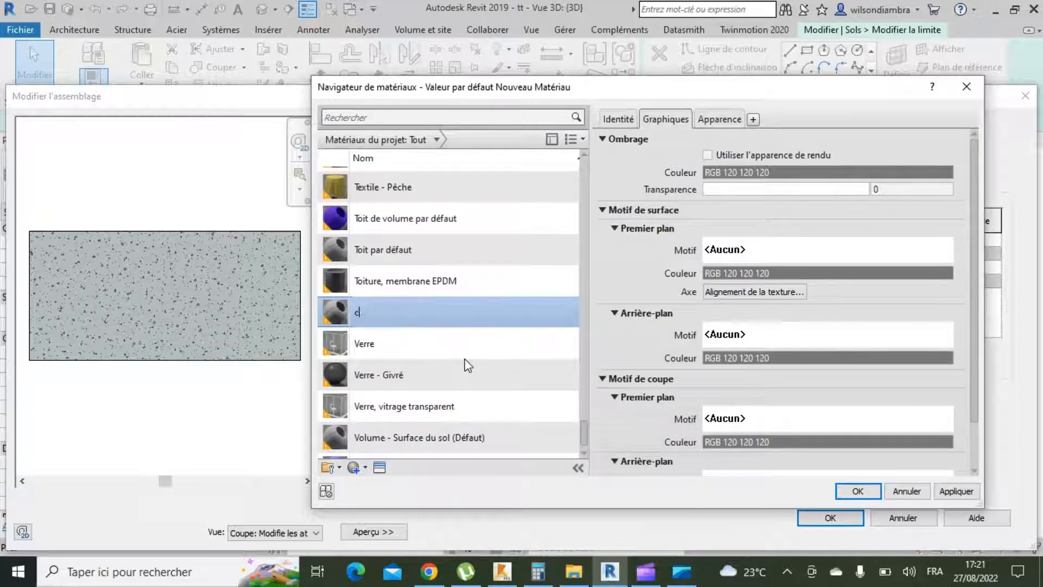
type("harpe")
key("Return")
scroll(494, 410, "down", 1)
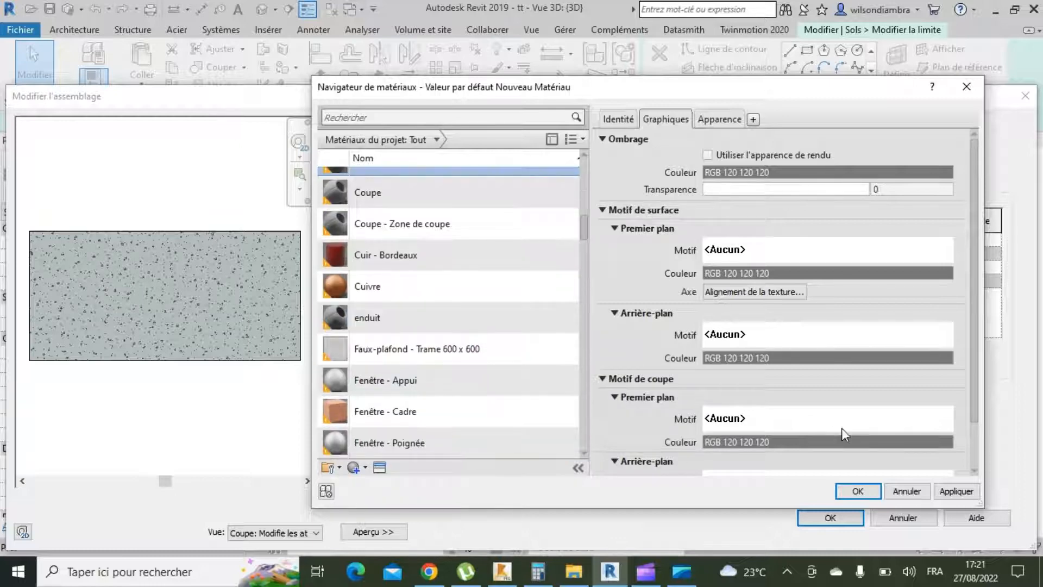
left_click(960, 497)
left_click(857, 490)
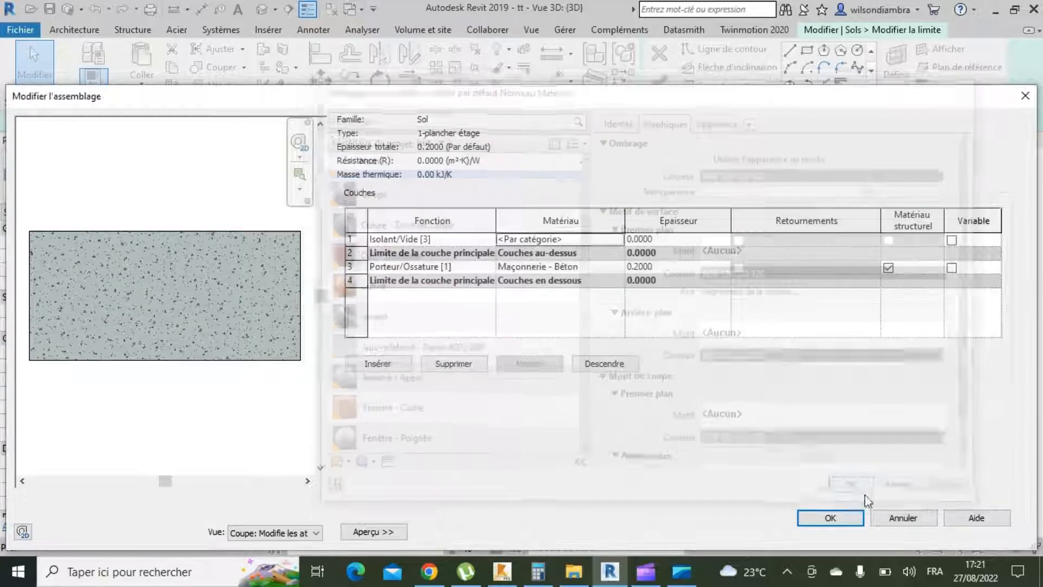
Set the thickness of the charpe layer to 0.08.
left_click(711, 242)
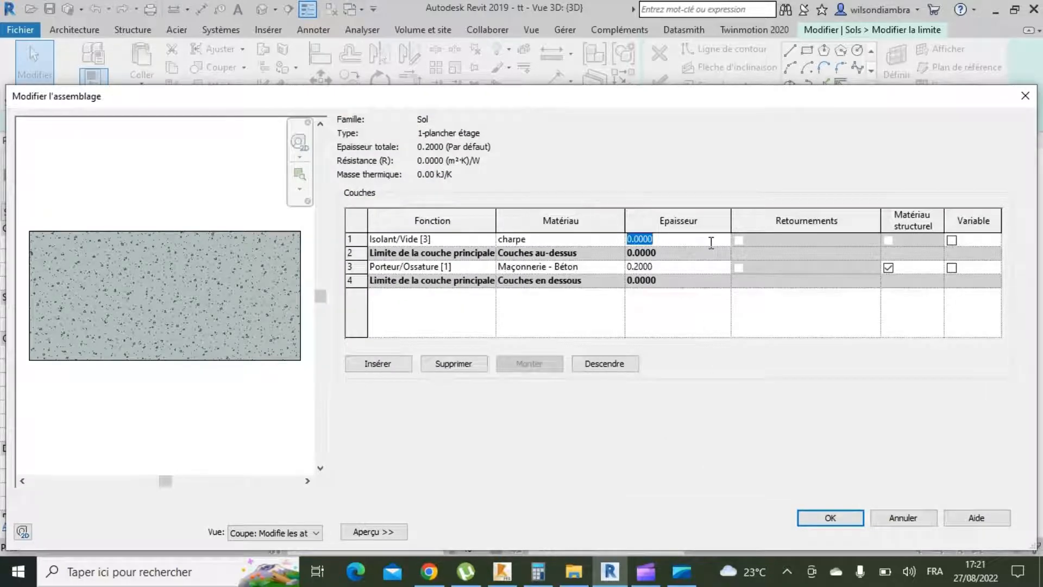
type("0.08")
key("Tab")
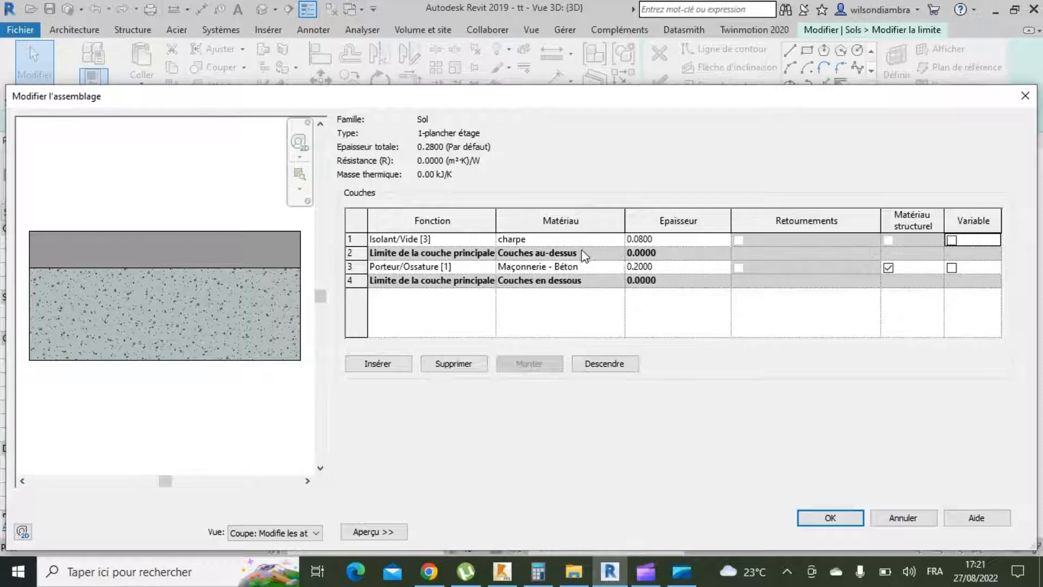
Insert another layer above the charpe layer and set its function to Finition 1 [4].
left_click(378, 364)
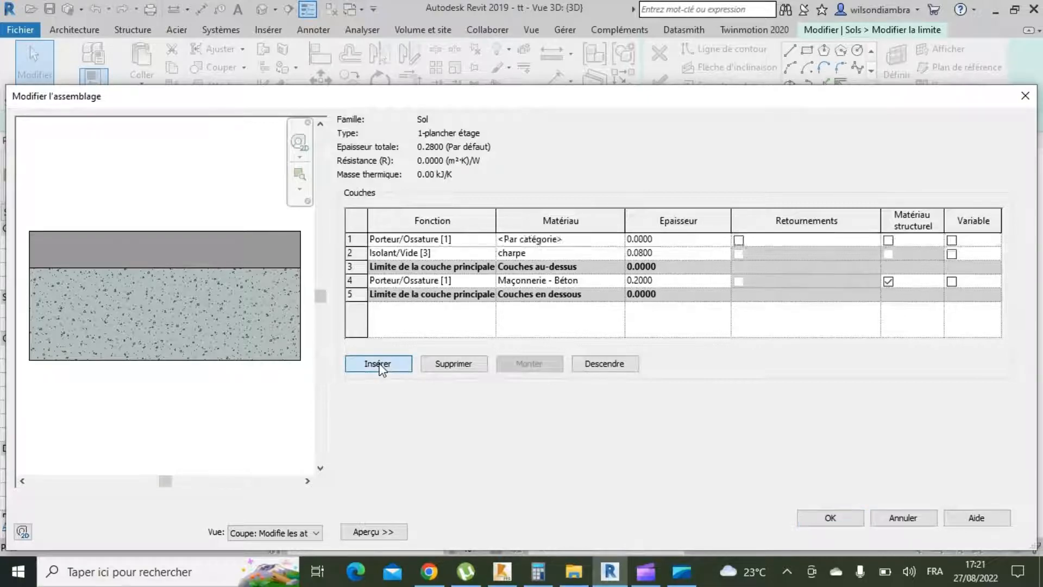
left_click(487, 244)
left_click(488, 240)
left_click(402, 290)
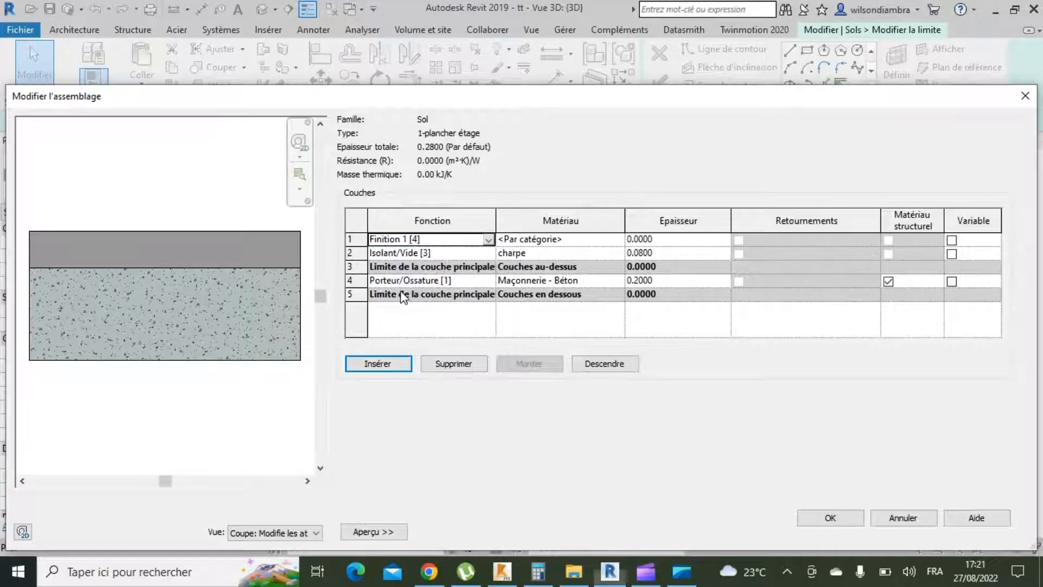
Create a new material named carrelage marbre for the Finition 1 [4] layer.
left_click(620, 240)
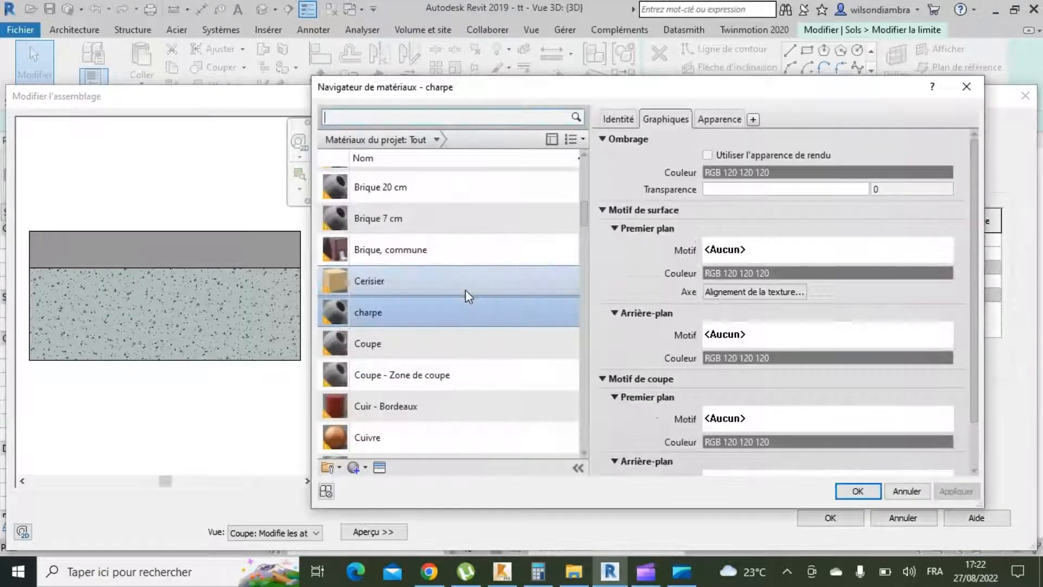
left_click(365, 468)
left_click(375, 478)
right_click(403, 315)
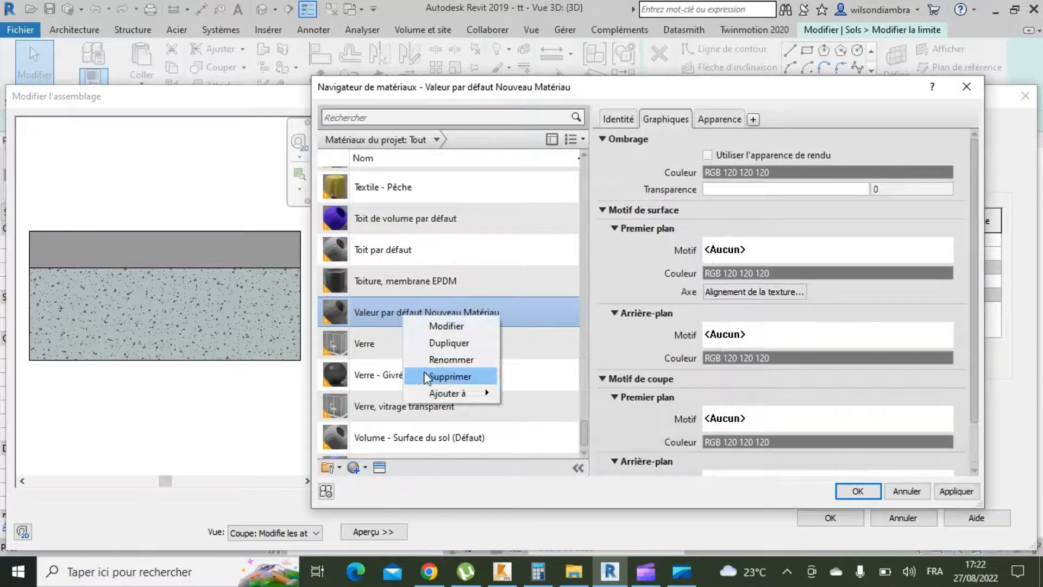
left_click(437, 360)
type("carrelage marbre")
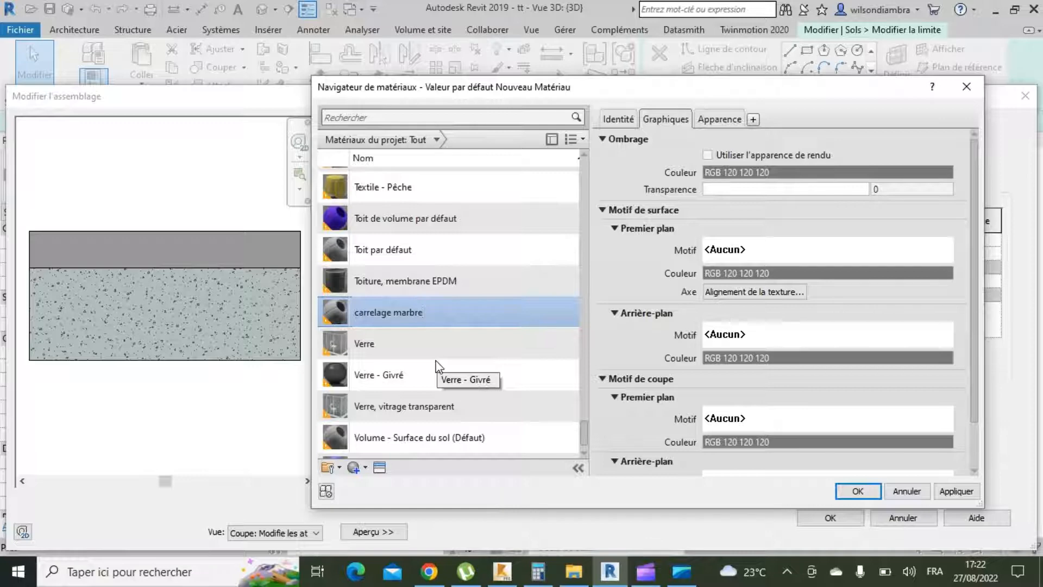
key("Return")
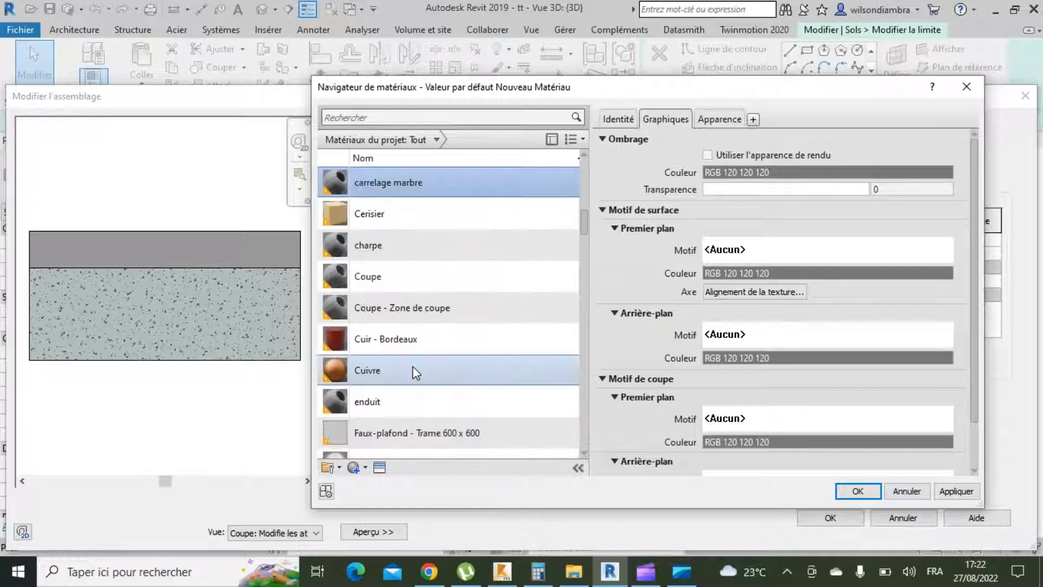
Give carrelage marbre the Marbre - Gris appearance from the Planchers: Pierre category and assign the material to the Finition 1 [4] layer.
scroll(414, 368, "down", 1)
left_click(379, 468)
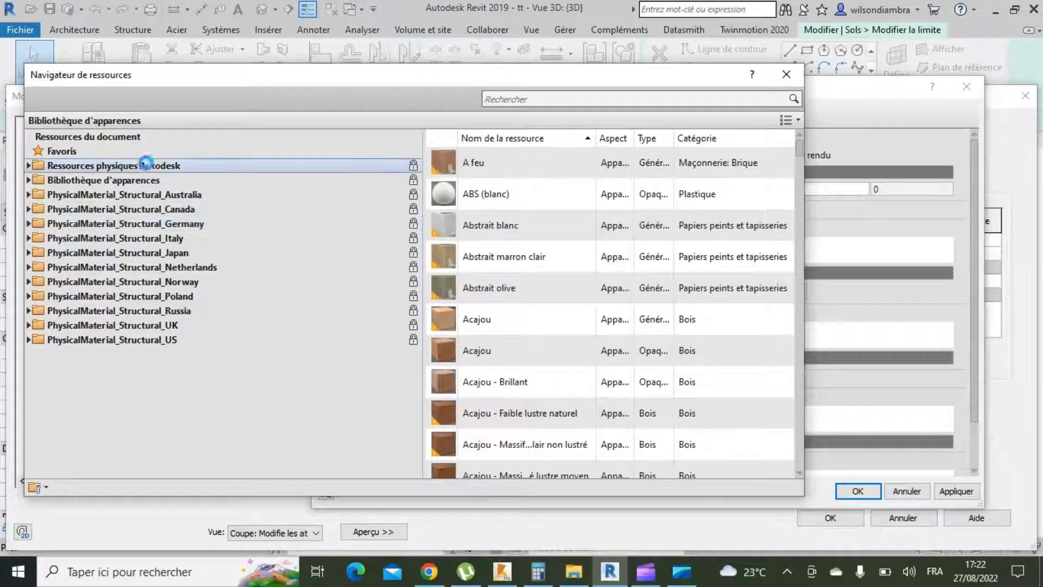
double_click(91, 180)
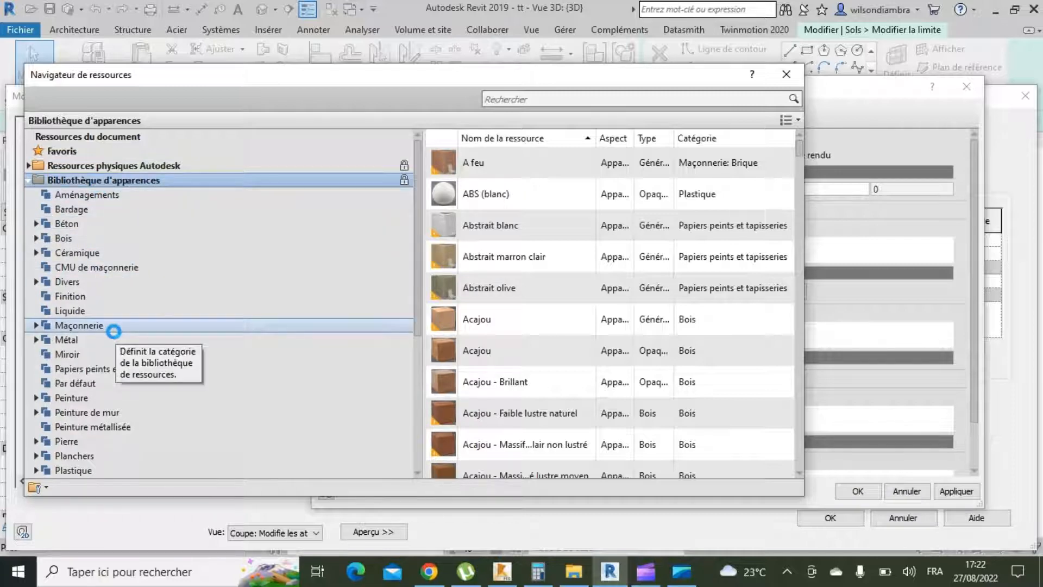
scroll(133, 380, "down", 2)
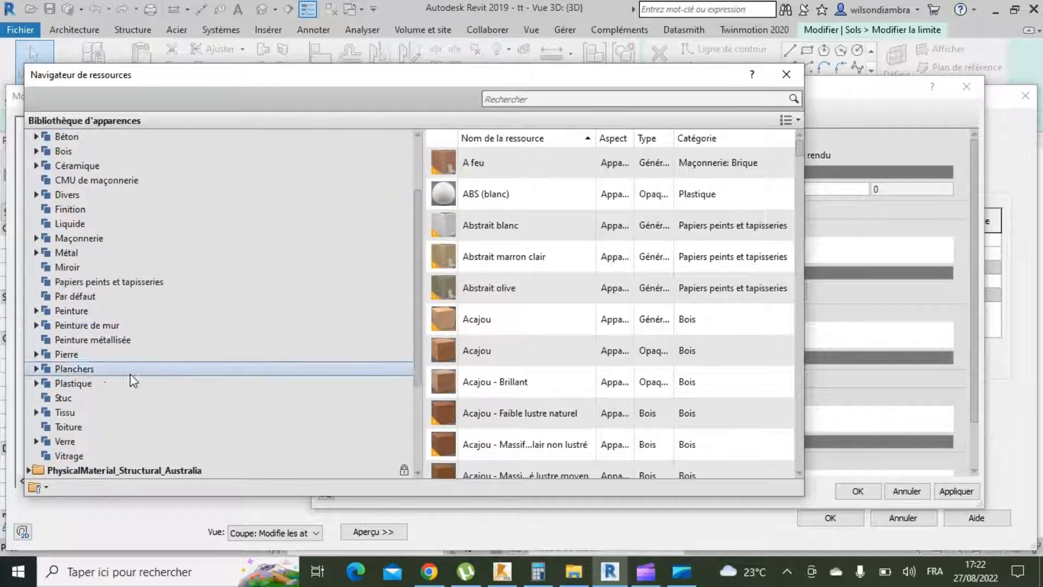
left_click(90, 381)
double_click(90, 370)
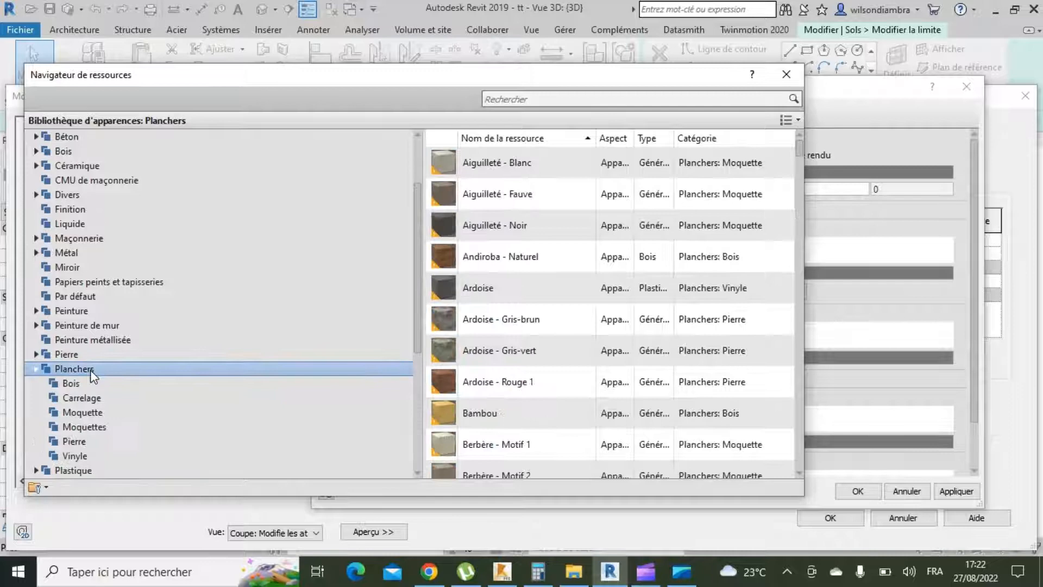
left_click(81, 440)
scroll(513, 386, "down", 3)
scroll(514, 387, "down", 3)
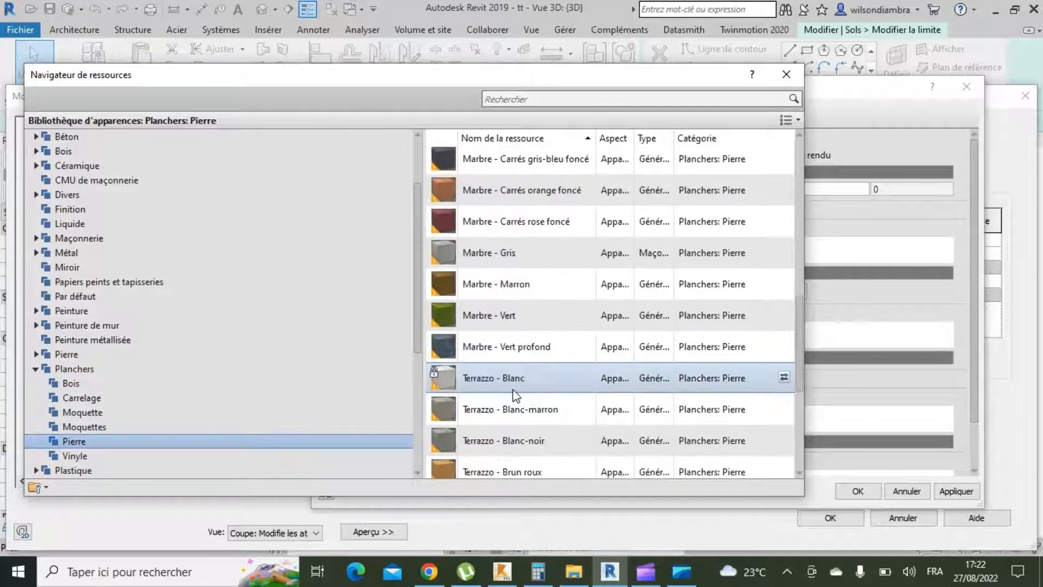
double_click(519, 252)
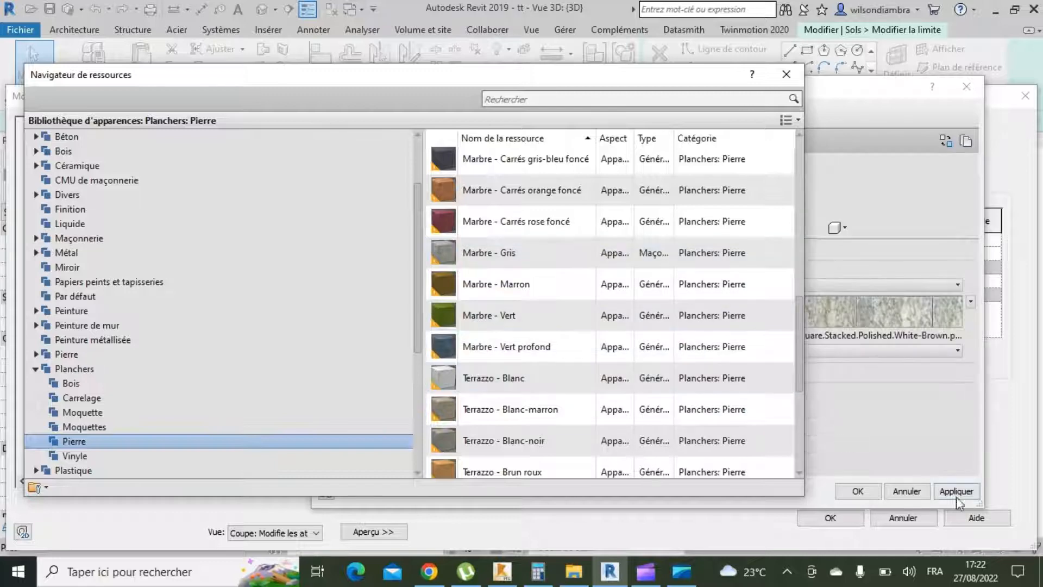
left_click(787, 74)
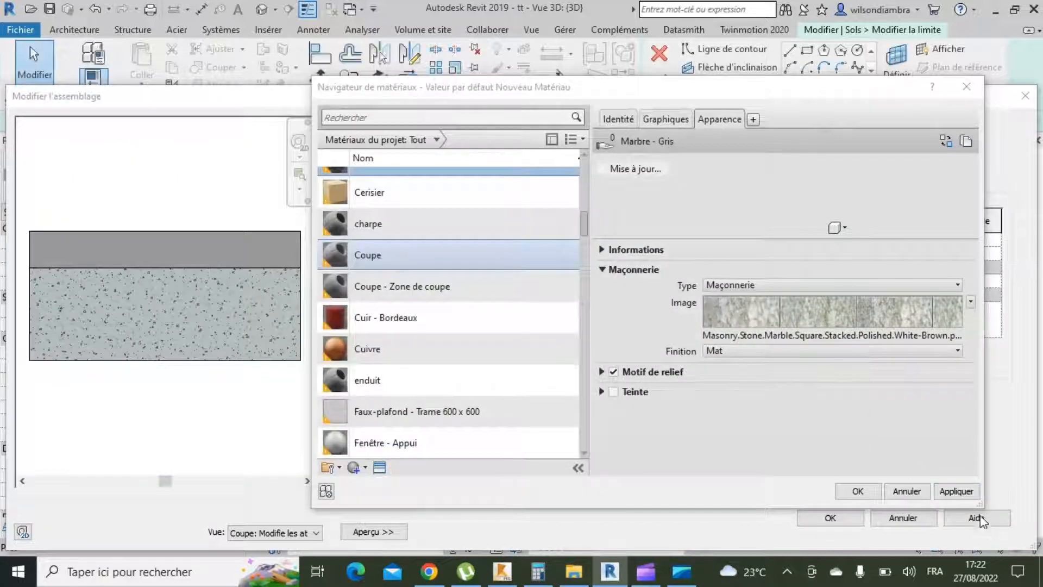
left_click(957, 491)
left_click(858, 492)
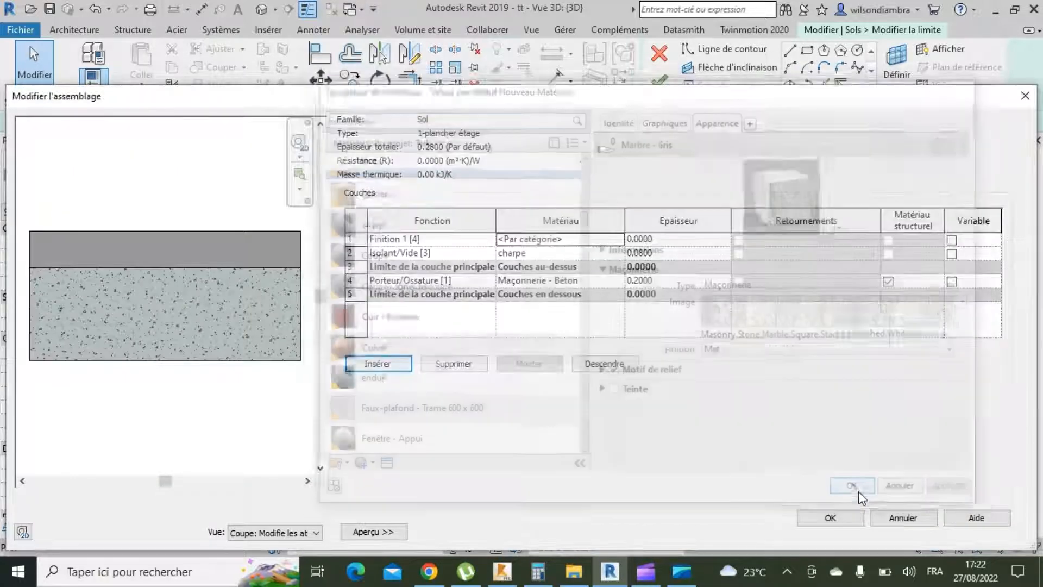
Insert a layer beneath the lower core boundary and set its thickness to 0.015.
left_click(357, 297)
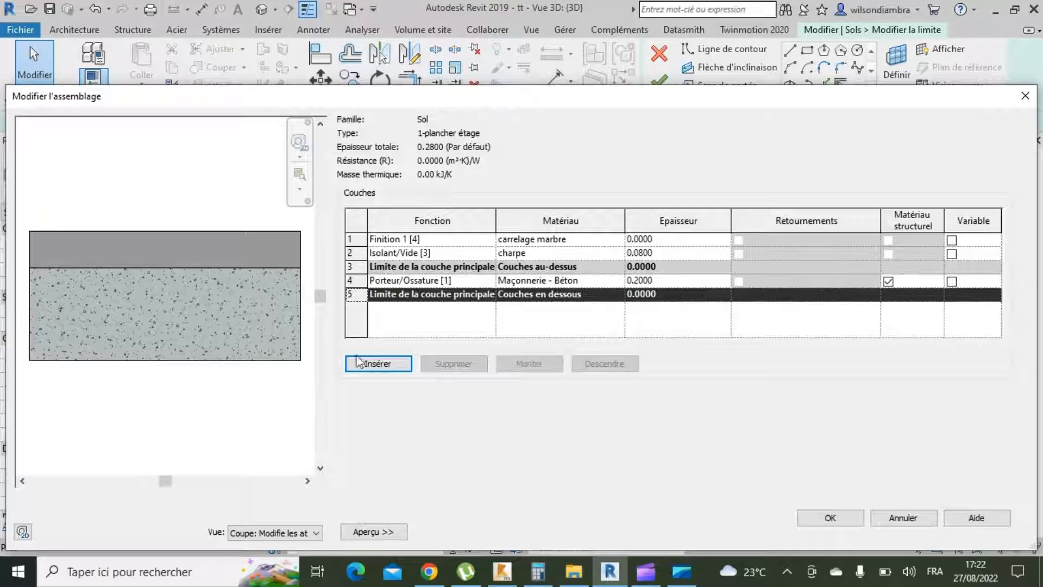
left_click(395, 364)
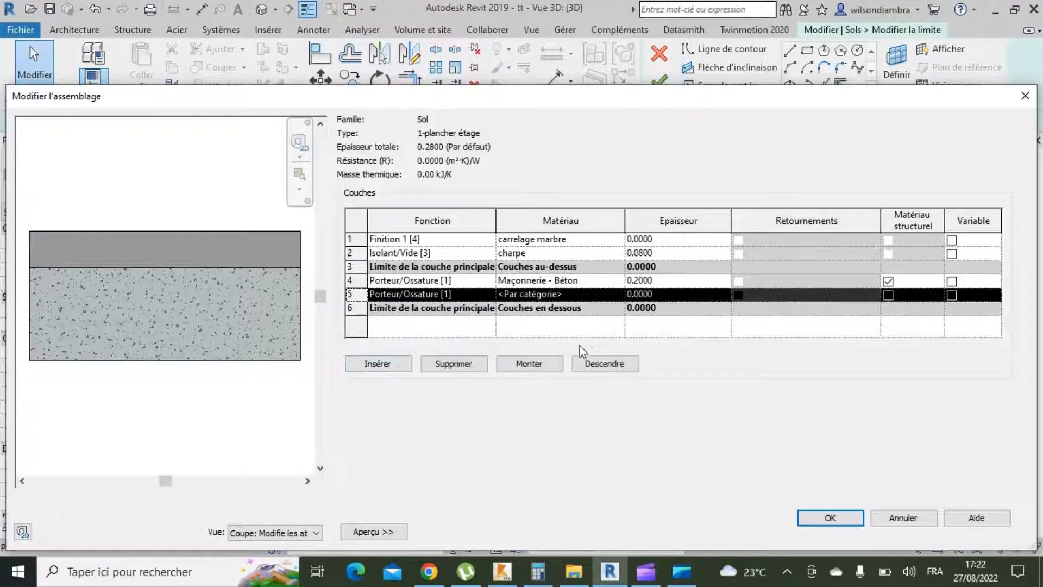
left_click(598, 363)
left_click(670, 308)
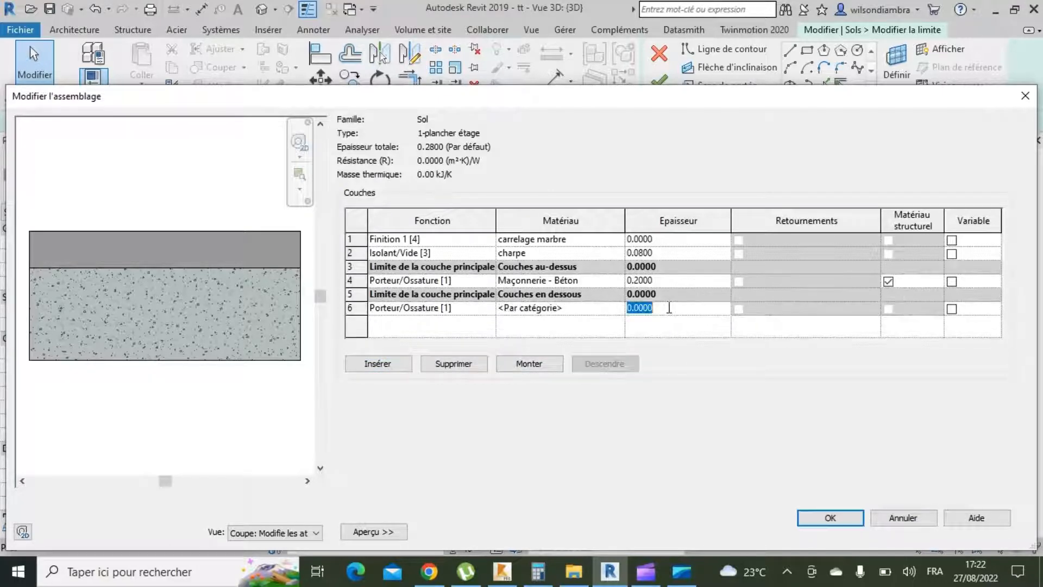
type("0.")
key("shift+Tab")
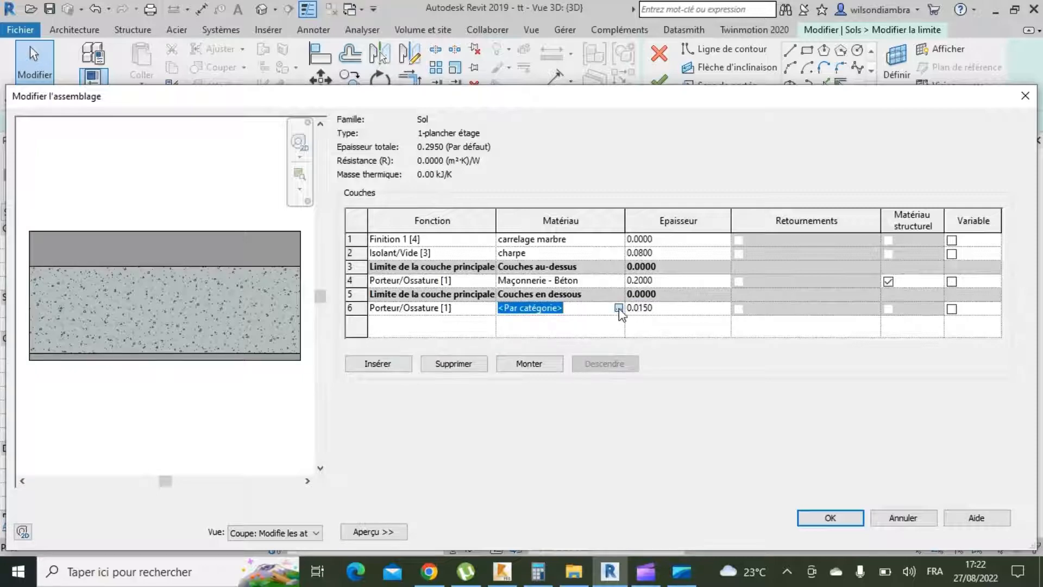
Create a new default material in the material browser for the lowest layer.
left_click(619, 309)
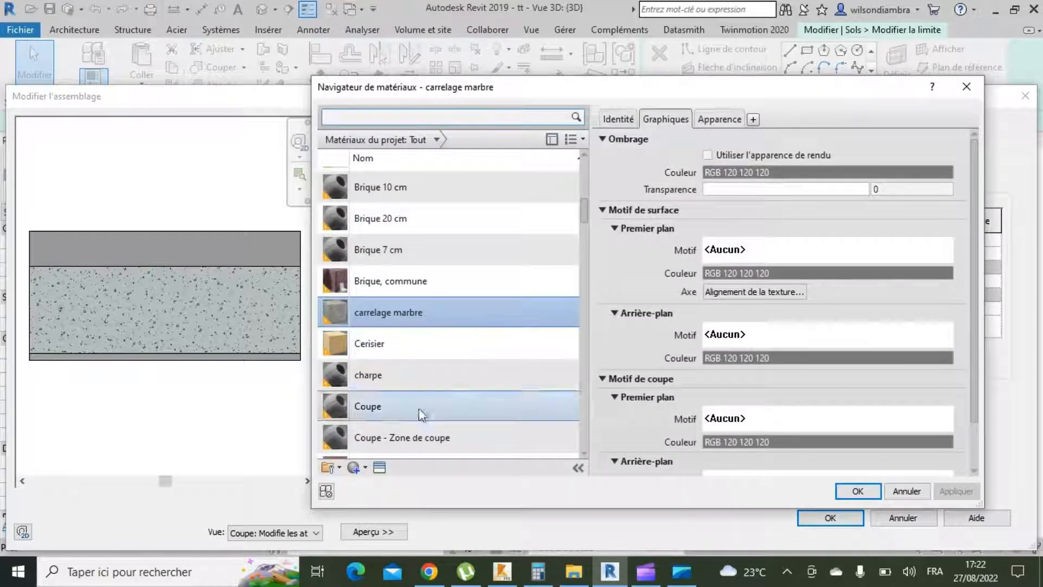
scroll(420, 413, "down", 1)
left_click(365, 468)
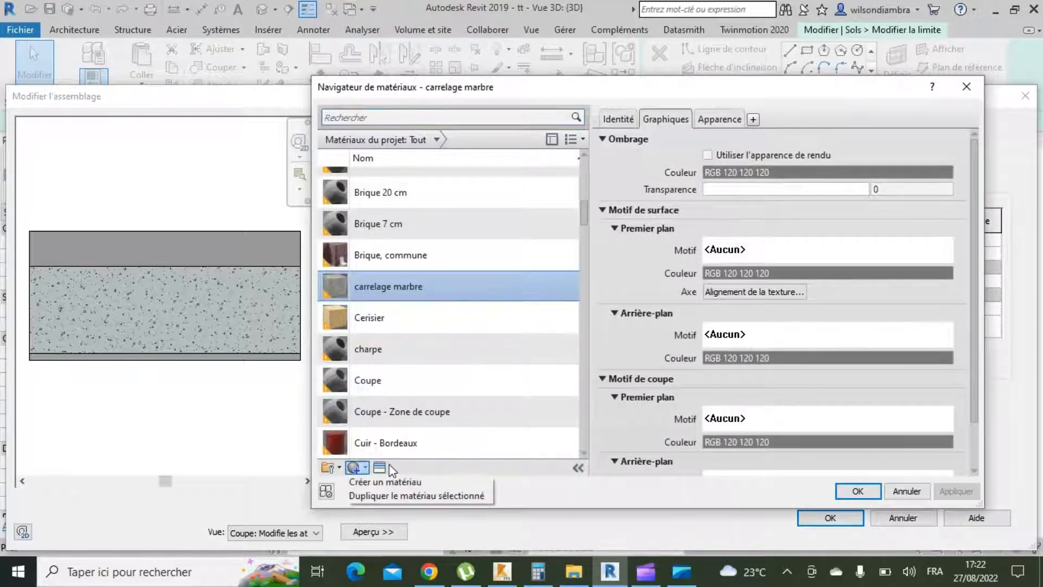
left_click(386, 482)
scroll(445, 312, "down", 1)
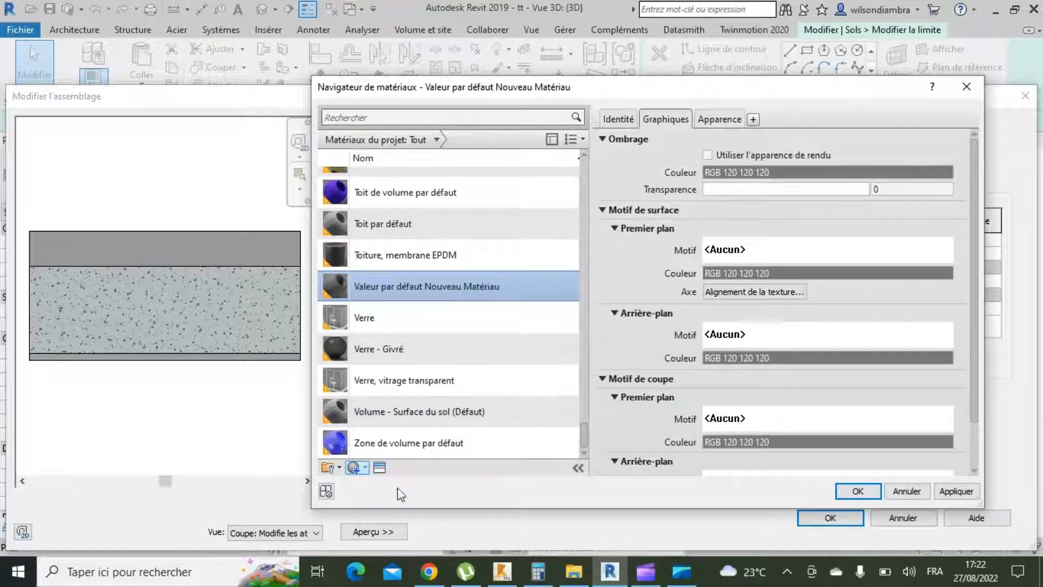
scroll(416, 305, "up", 1)
Search the project materials for endui, assign enduit to the lowest layer, and try to confirm the assembly.
left_click(419, 120)
type("endui")
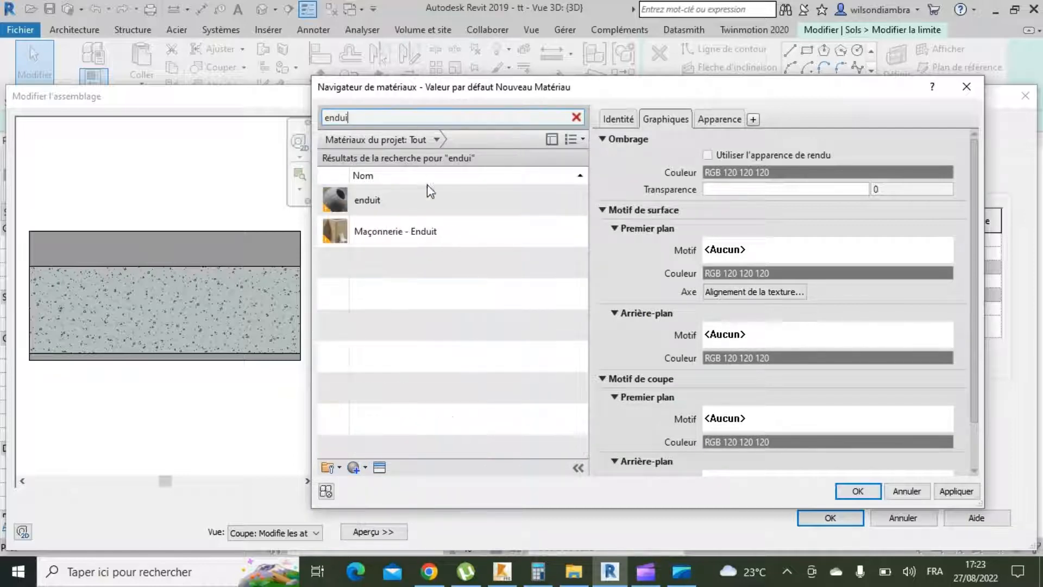
double_click(427, 199)
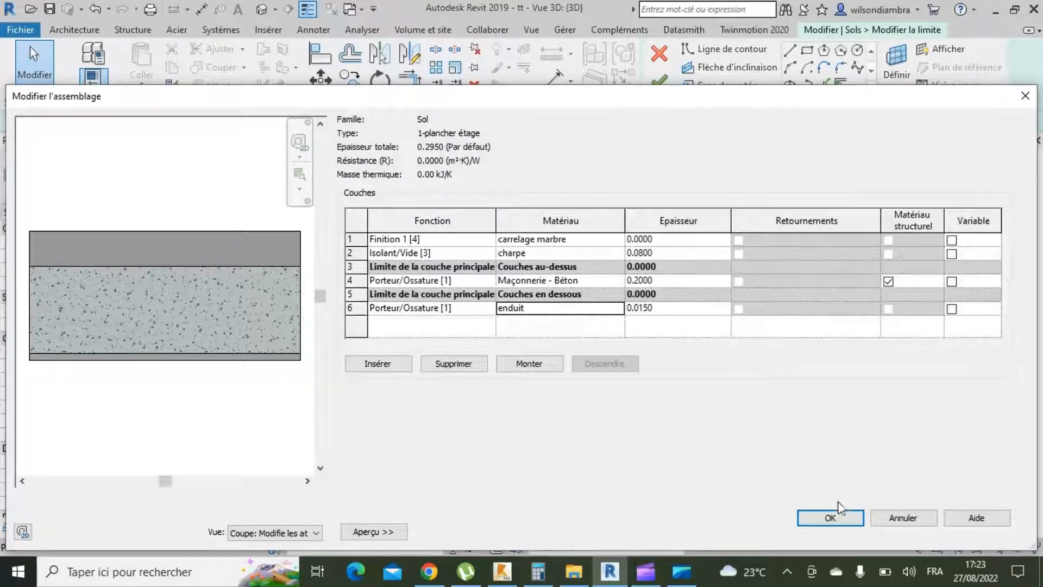
left_click(837, 520)
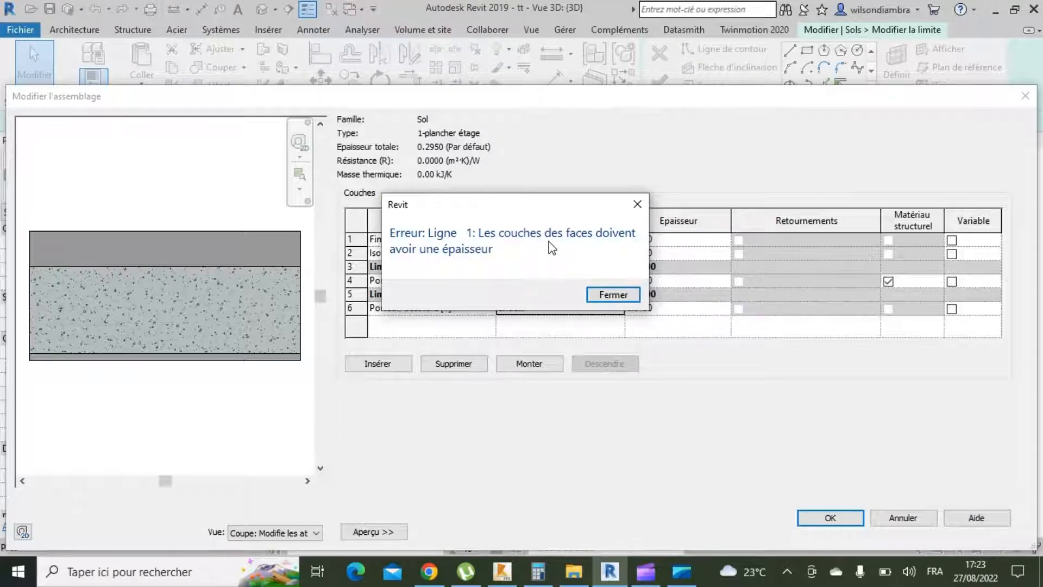
left_click(604, 302)
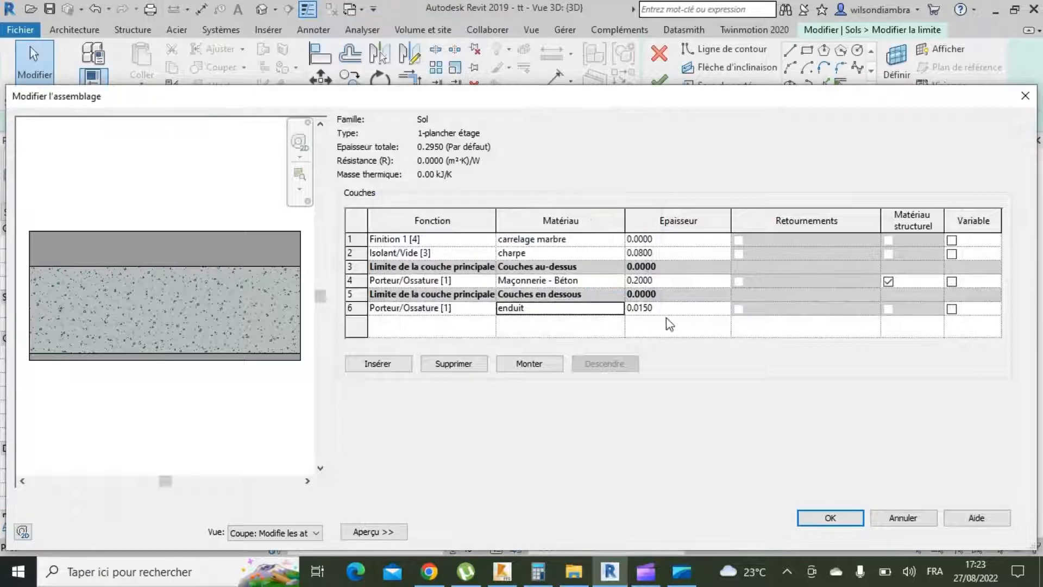
Set the thickness of the carrelage marbre layer to 0.02 and apply the edited structure to the floor type.
left_click(663, 239)
type("0.")
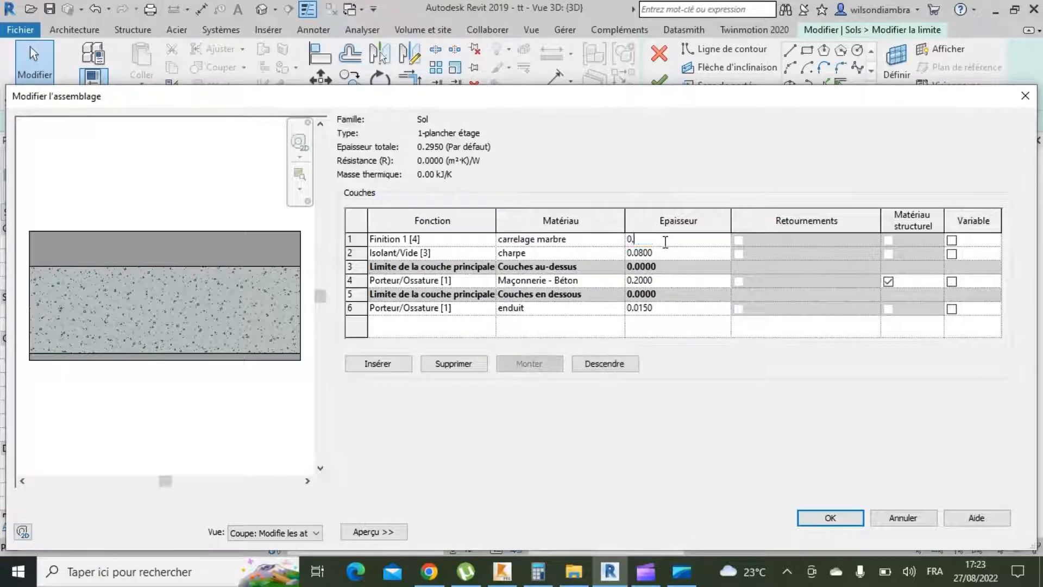
type("02")
key("Tab")
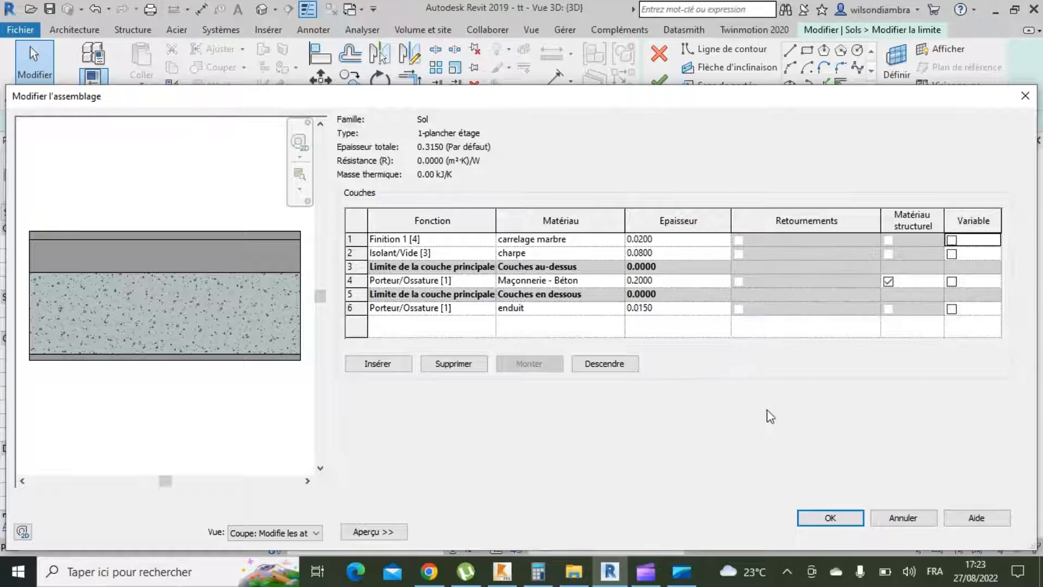
left_click(843, 520)
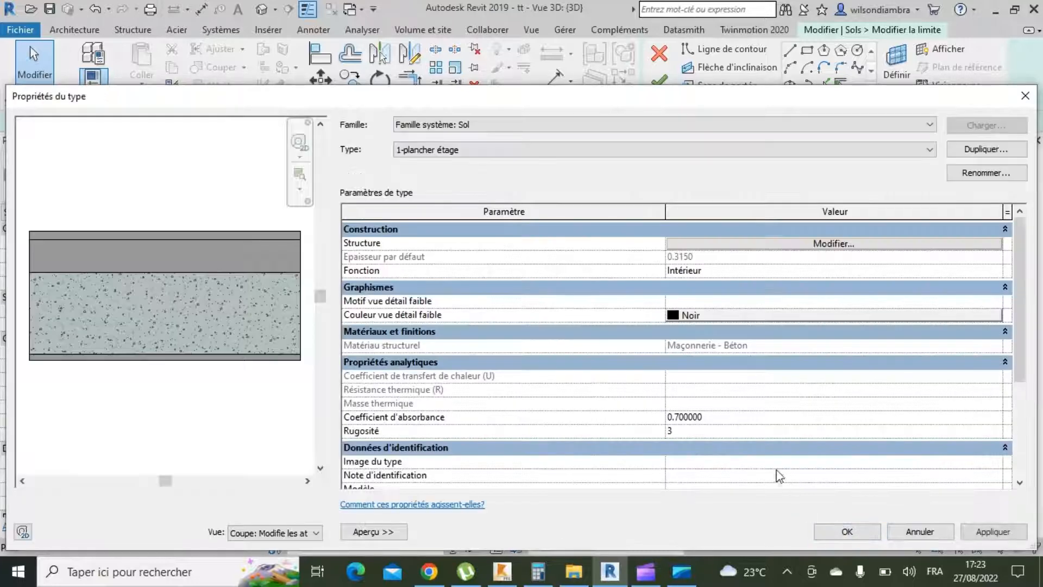
left_click(992, 531)
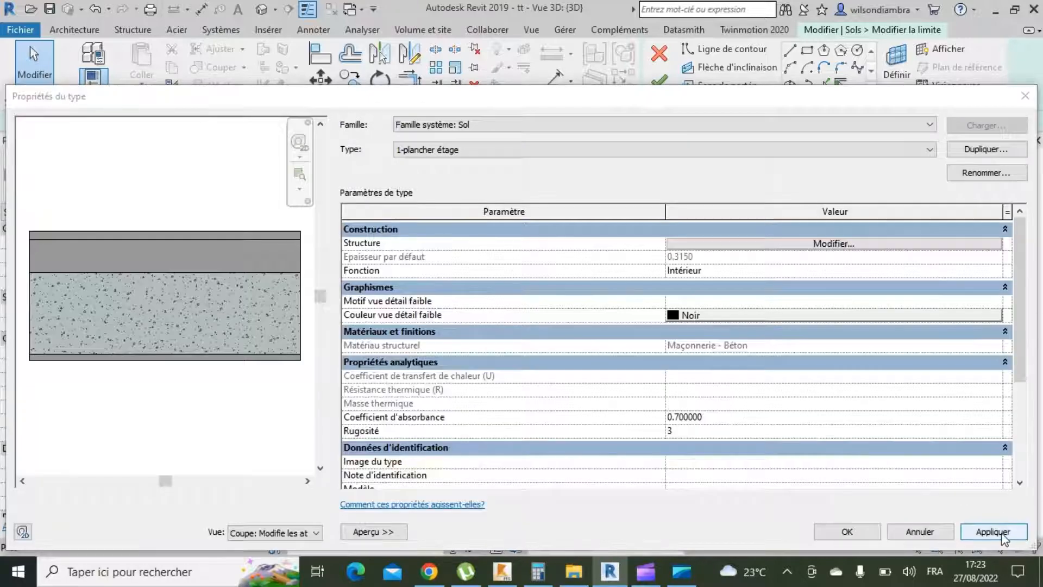
left_click(853, 533)
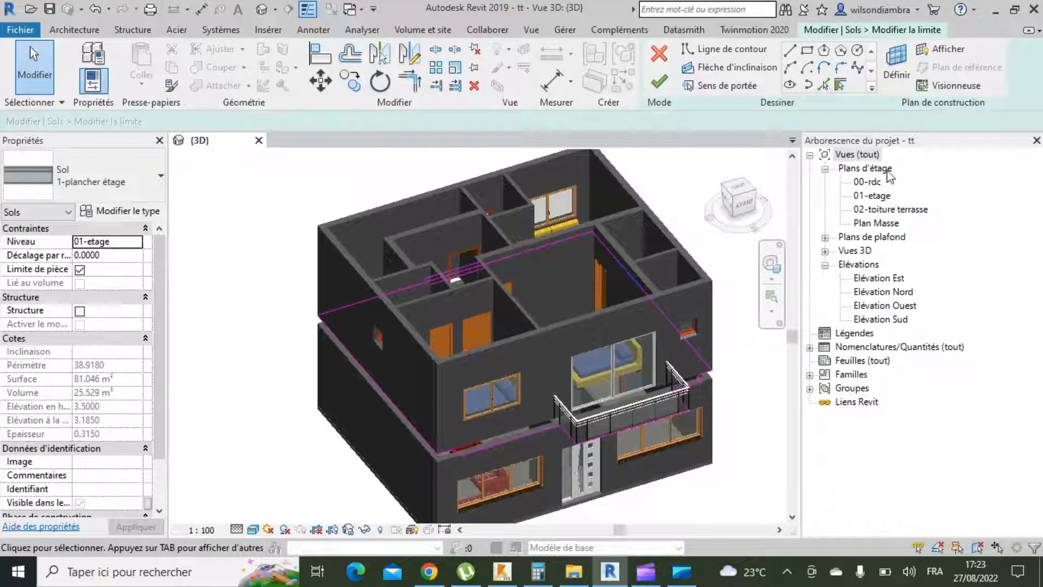
Open the 01-etage floor plan to continue editing the floor boundary there.
double_click(868, 182)
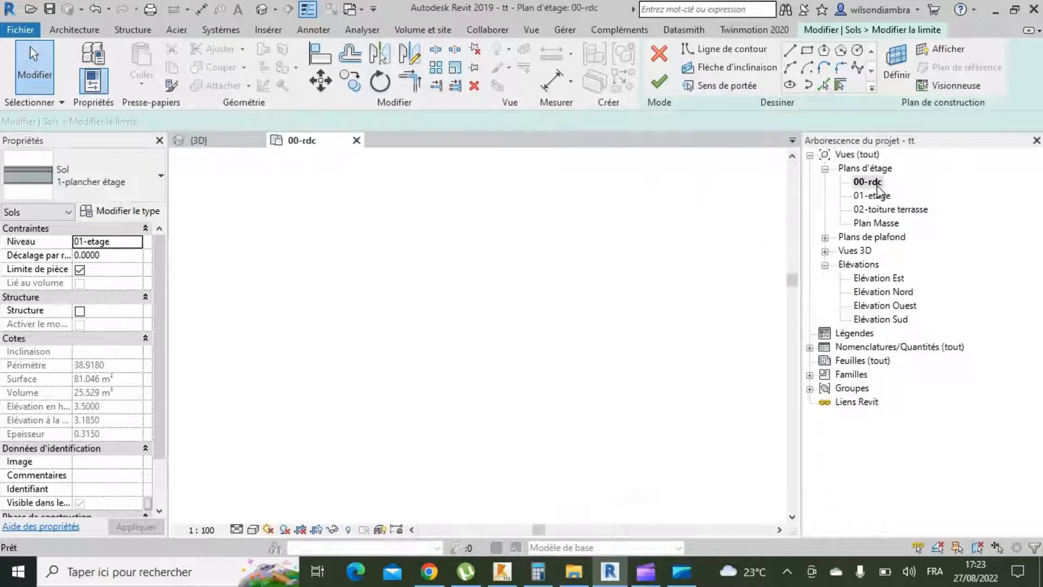
double_click(872, 196)
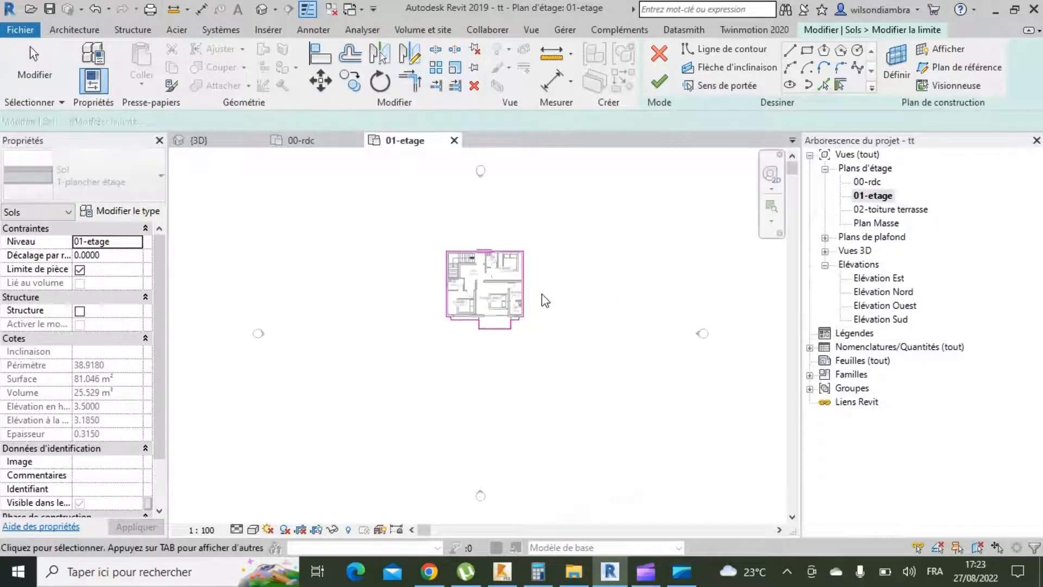
scroll(476, 281, "up", 4)
scroll(476, 281, "up", 3)
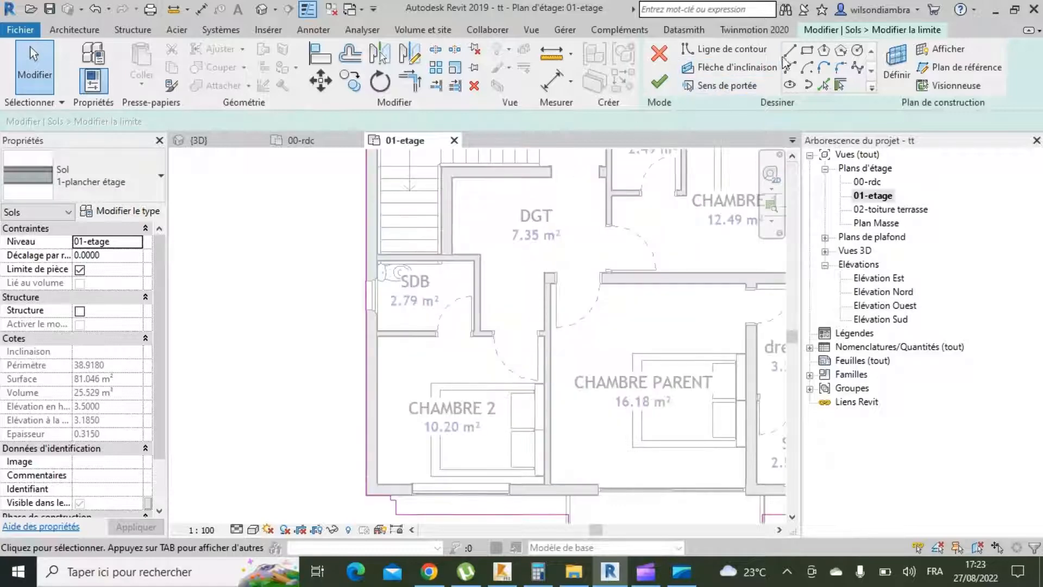
Sketch a rectangular boundary line along the inner wall faces of the SDB bathroom beside Chambre 2.
scroll(450, 294, "up", 5)
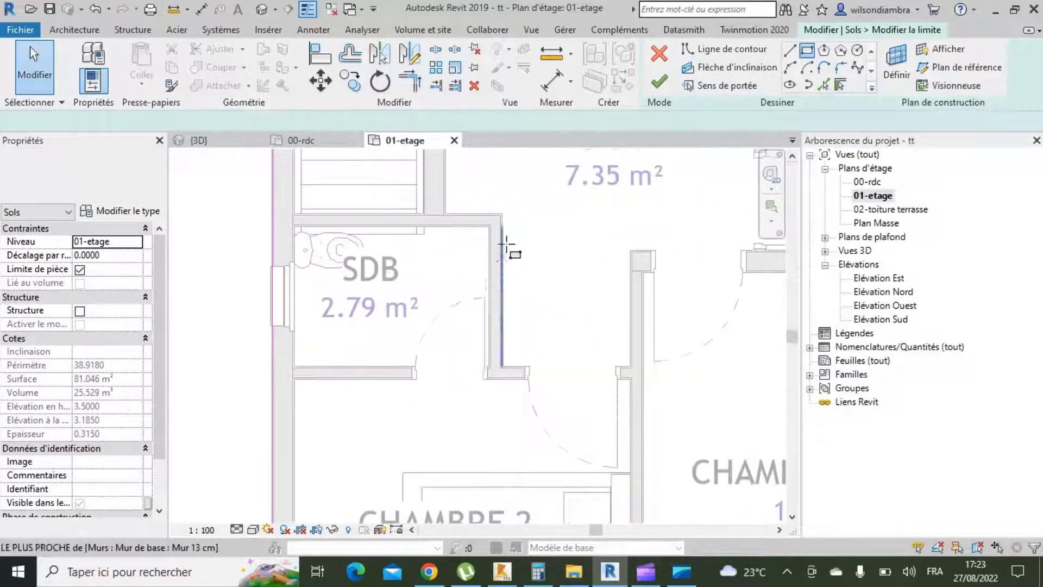
left_click(481, 235)
scroll(489, 266, "down", 3)
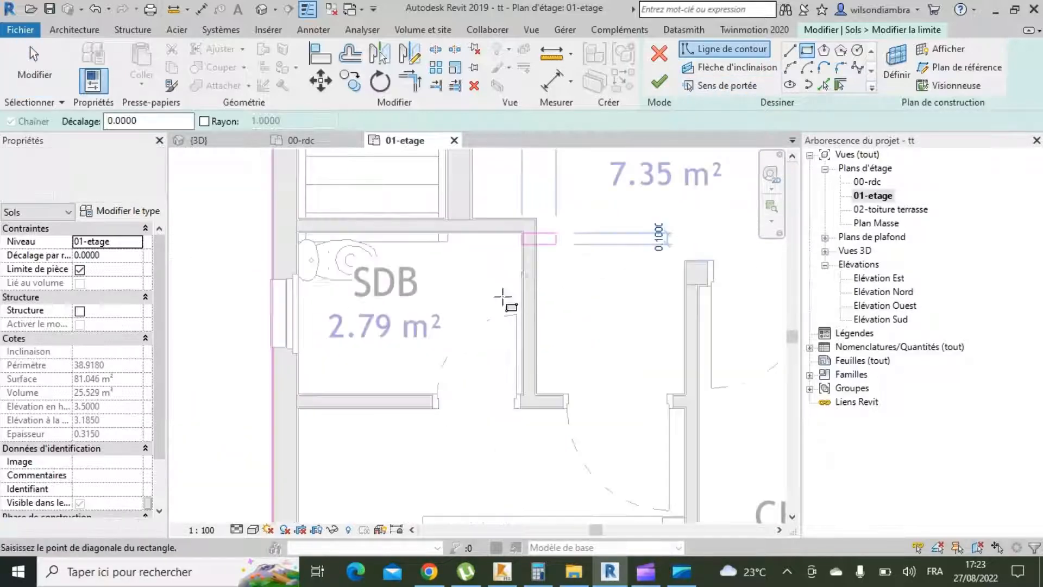
scroll(343, 333, "up", 5)
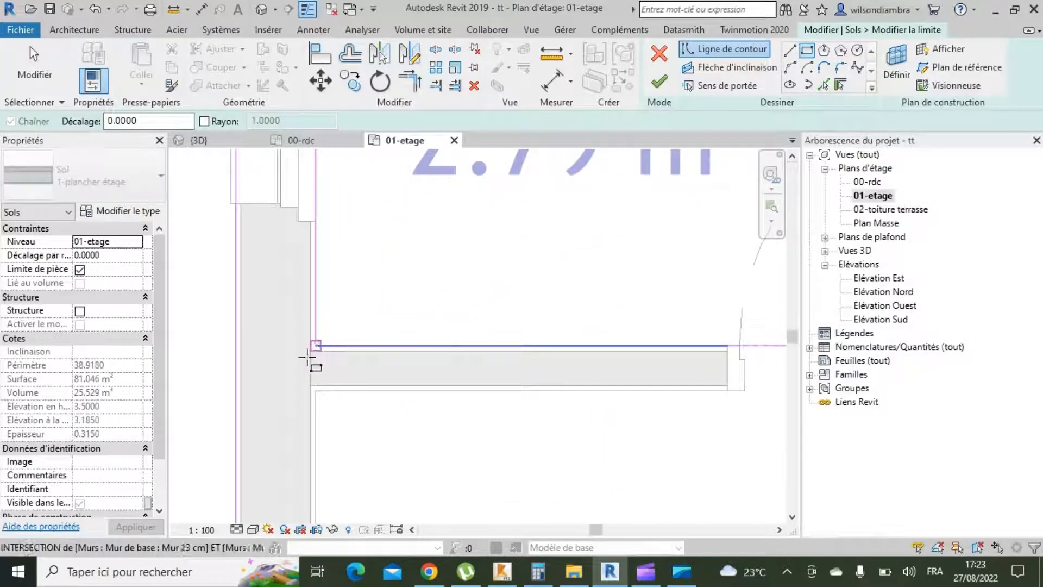
scroll(308, 359, "down", 5)
scroll(419, 327, "up", 5)
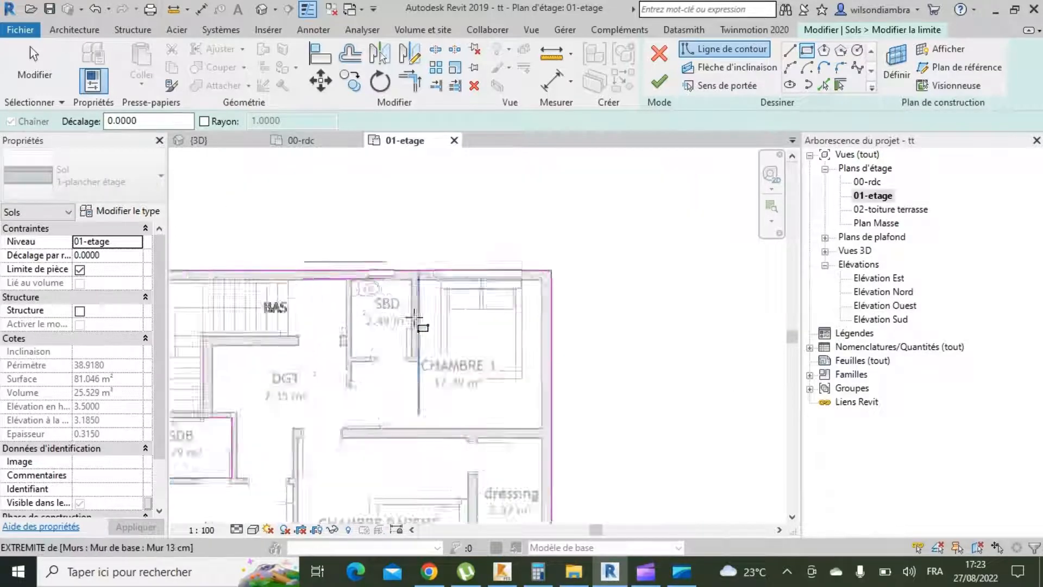
Sketch a rectangular boundary line along the inner wall faces of the SBD bathroom beside Chambre 1.
scroll(414, 315, "up", 5)
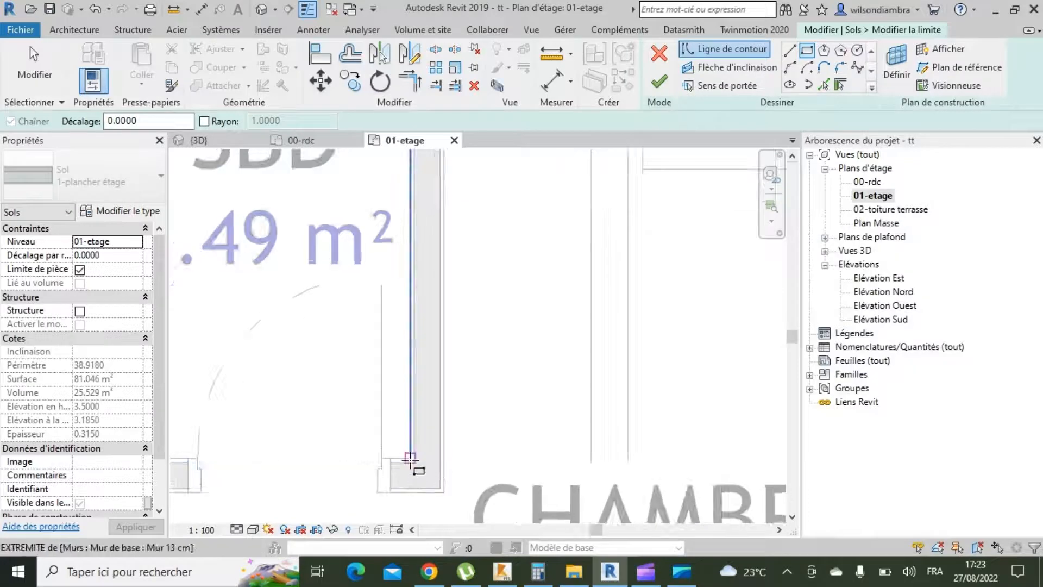
scroll(429, 396, "down", 5)
scroll(341, 243, "up", 5)
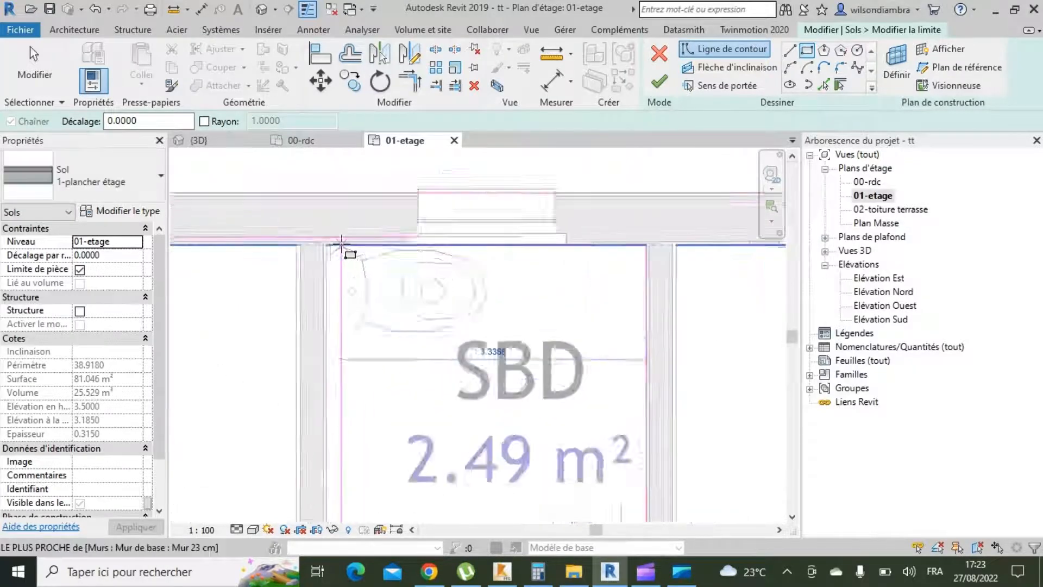
scroll(321, 244, "up", 2)
scroll(341, 208, "down", 8)
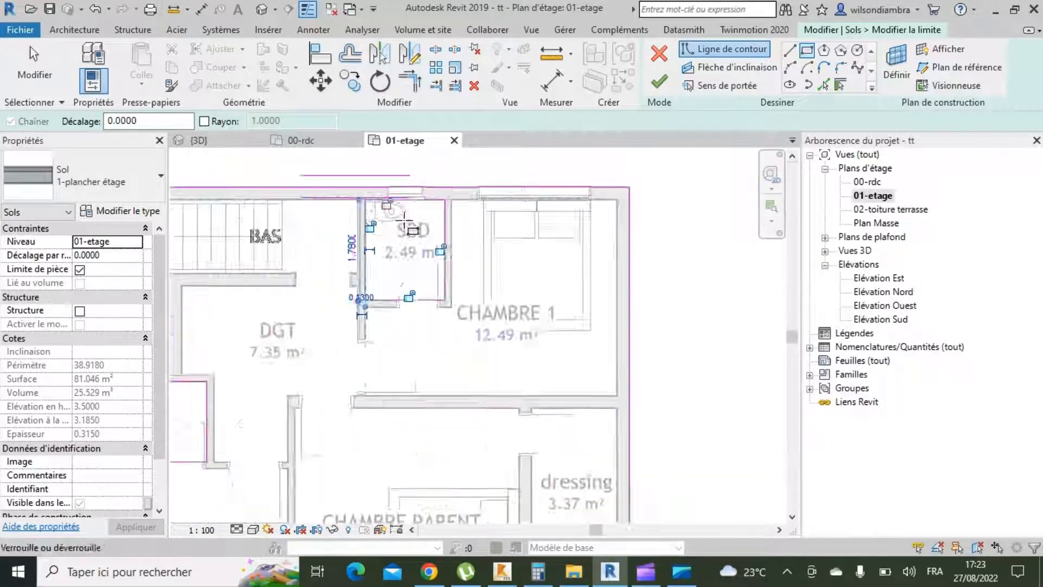
Sketch a rectangular boundary line along the inner wall faces of the SDB bathroom below the dressing.
scroll(492, 370, "up", 9)
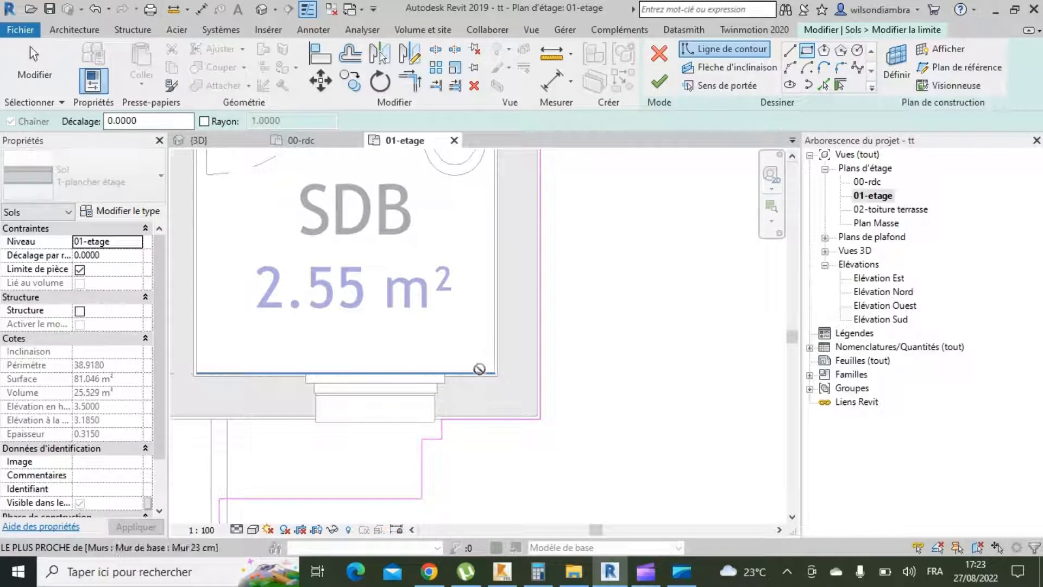
left_click(480, 369)
scroll(480, 369, "down", 4)
scroll(372, 238, "up", 4)
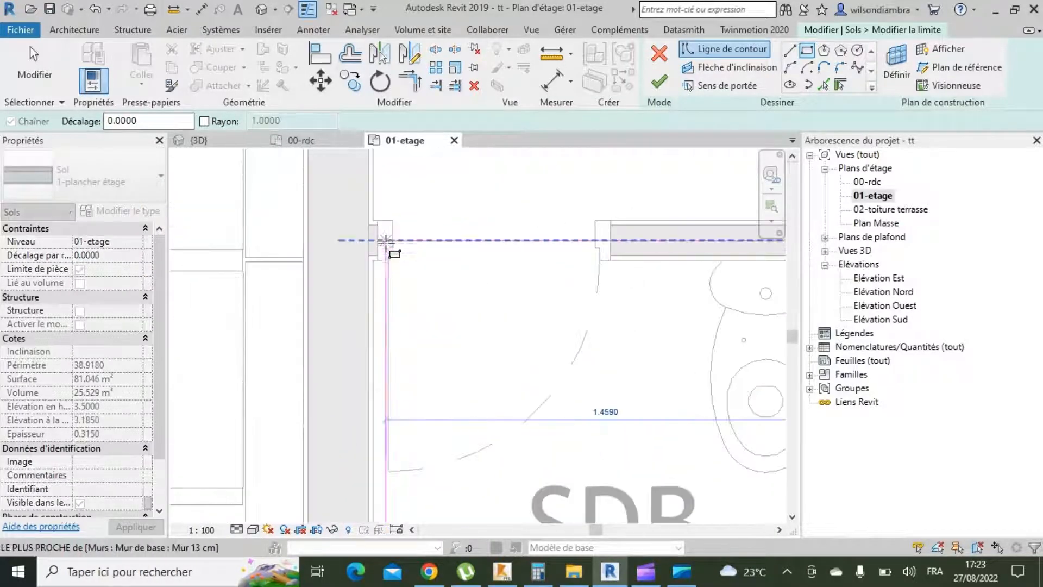
scroll(383, 252, "up", 2)
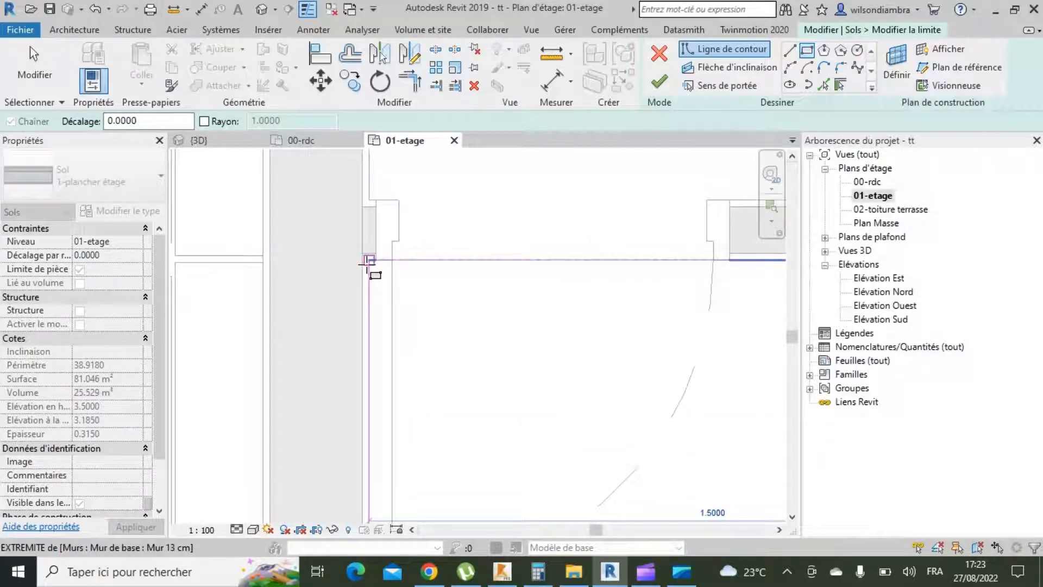
left_click(369, 263)
scroll(549, 261, "down", 5)
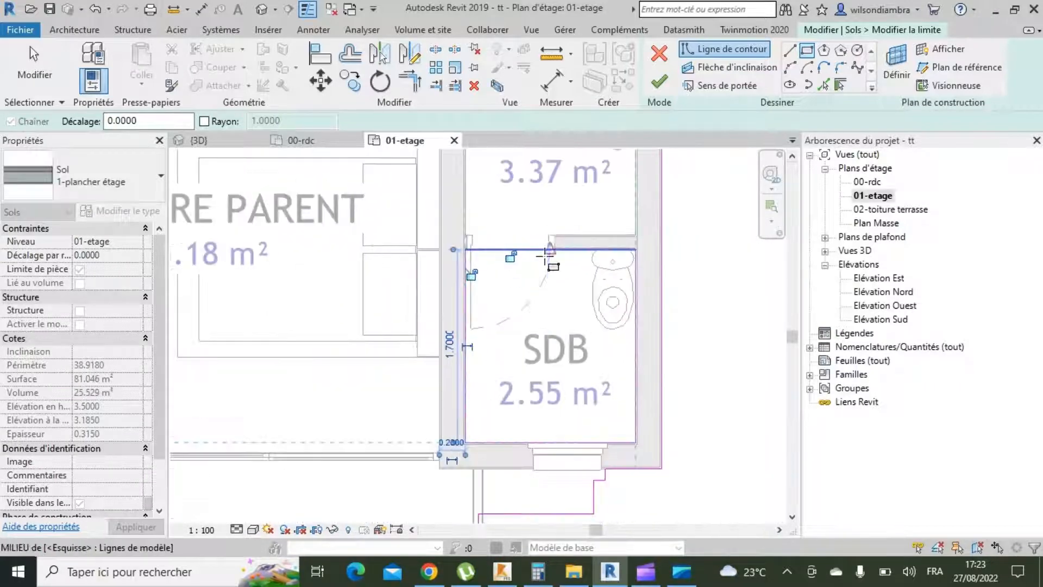
scroll(549, 261, "down", 6)
scroll(492, 309, "up", 3)
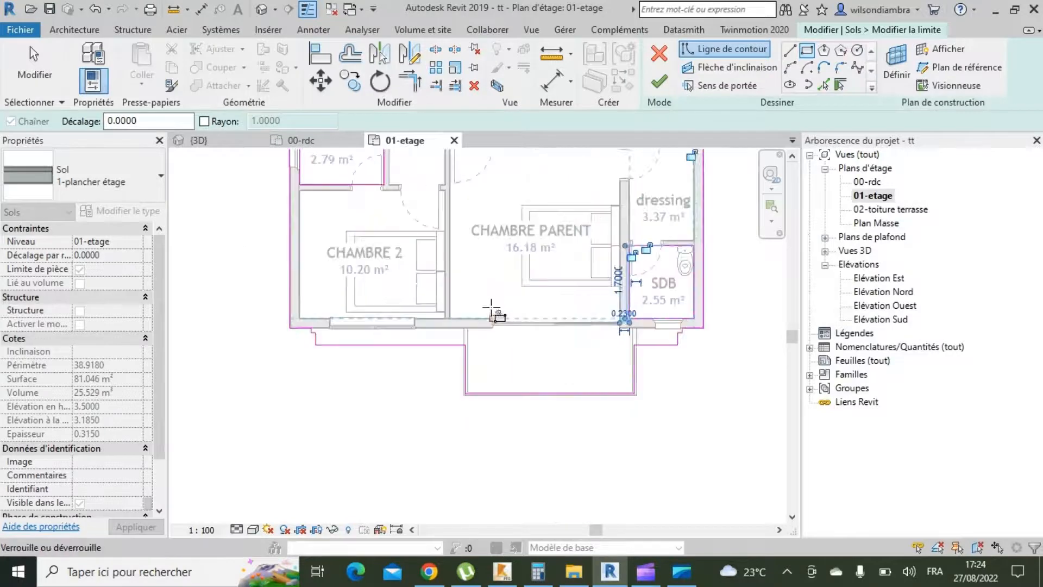
key("Escape")
key("Escape")
Move the projecting floor boundary line below Chambre 2 flush with the outer wall face.
scroll(320, 338, "up", 4)
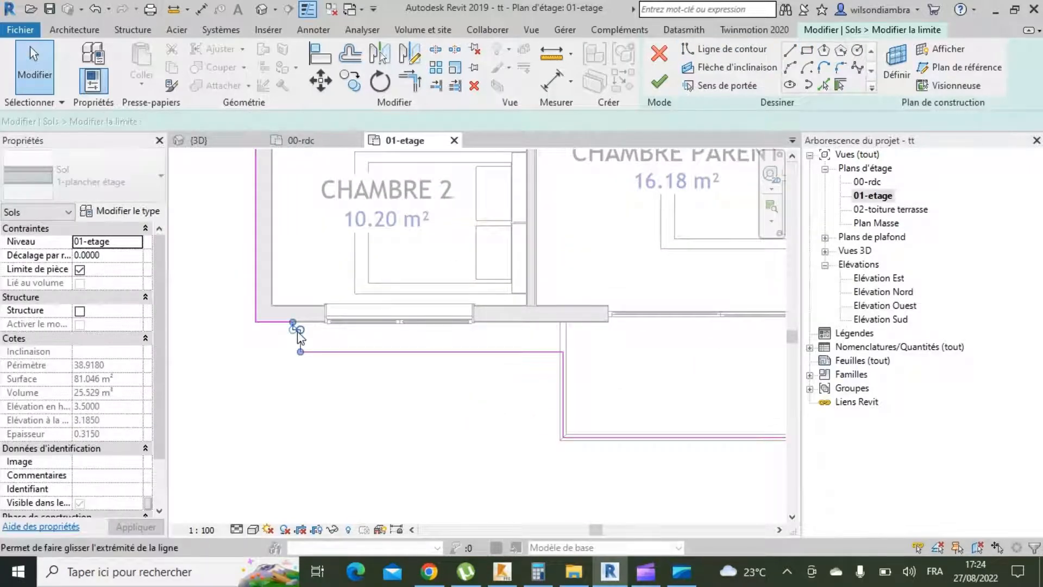
left_click(483, 323)
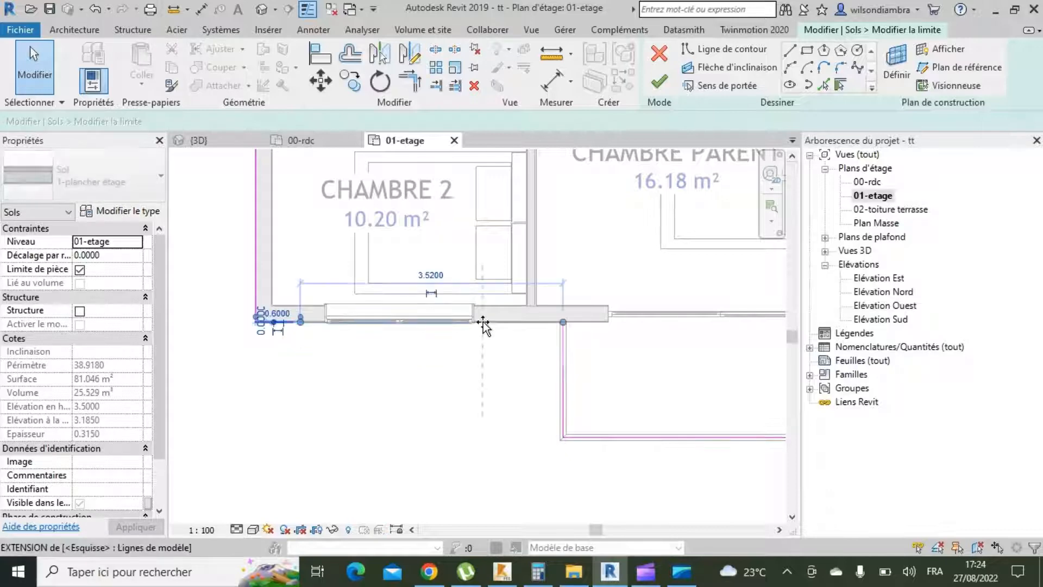
scroll(520, 372, "down", 2)
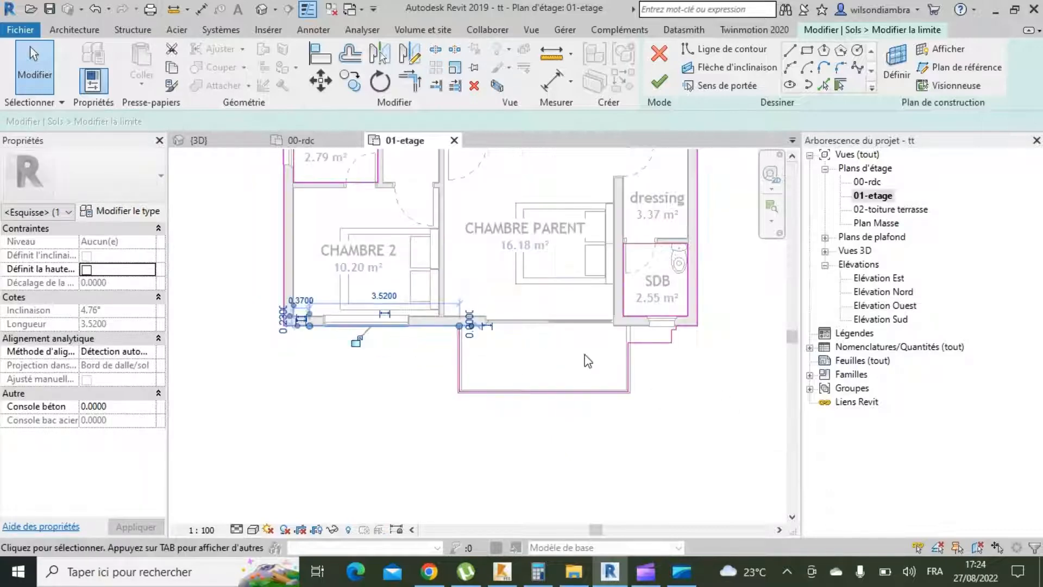
Delete the stepped boundary lines projecting outside the window of the SDB next to the balcony.
scroll(673, 338, "up", 3)
left_click(672, 329)
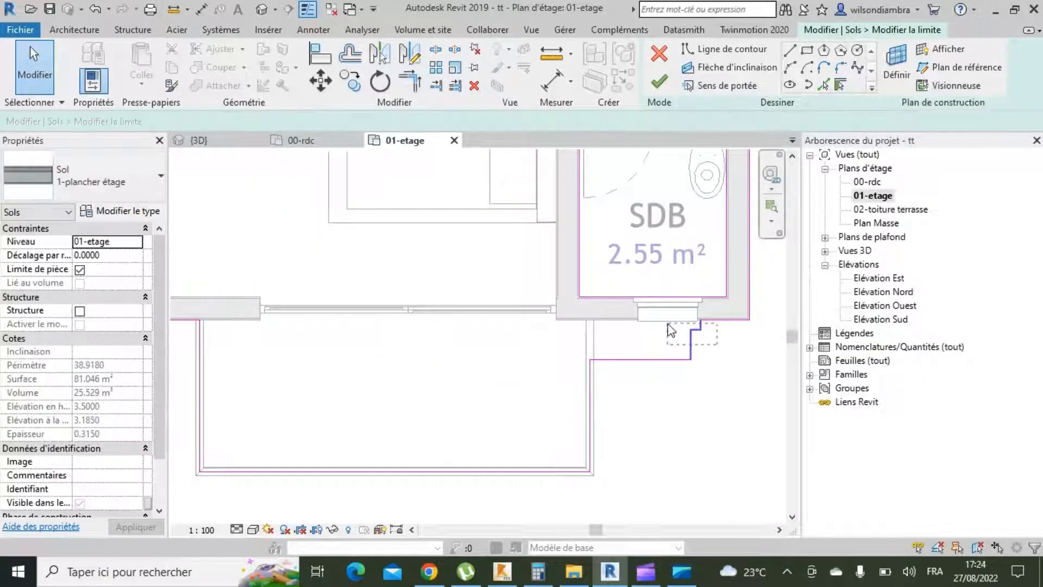
scroll(677, 347, "up", 1)
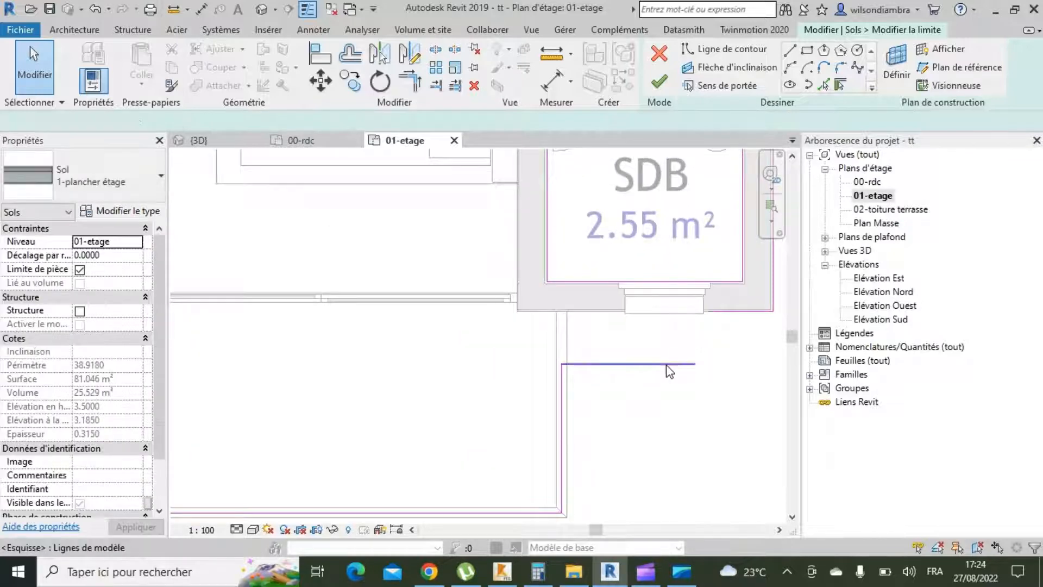
left_click(668, 364)
key("Delete")
scroll(570, 352, "down", 1)
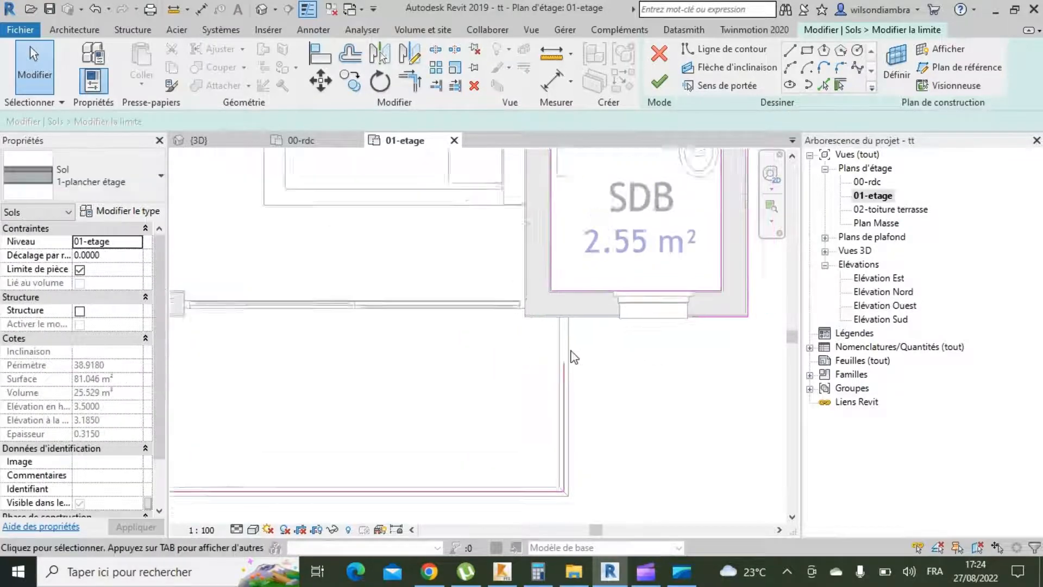
Trim and extend the balcony's side boundary line and the outer wall line below the SDB to a shared corner.
scroll(574, 357, "down", 1)
scroll(652, 358, "up", 1)
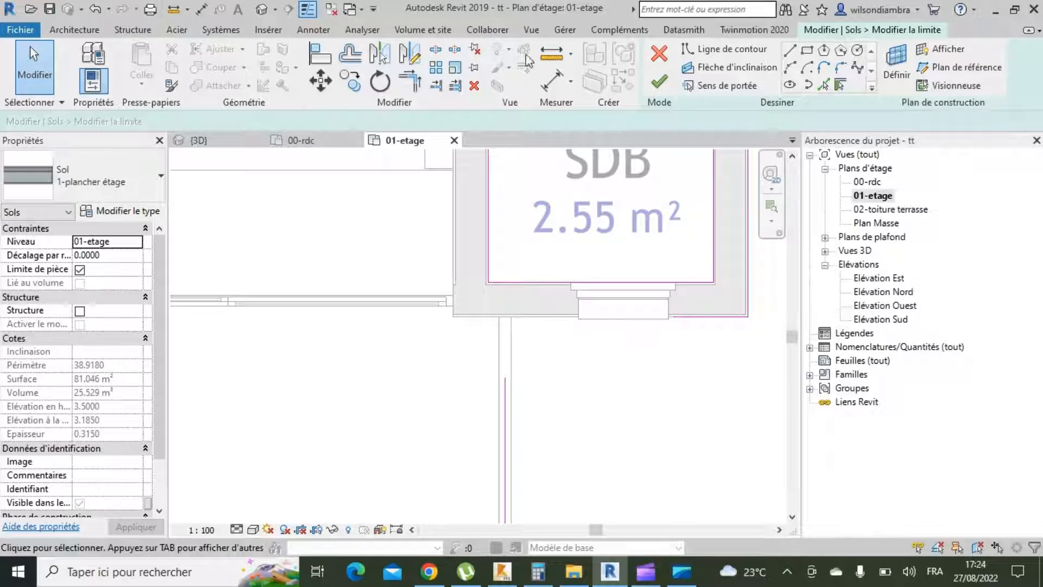
left_click(506, 422)
left_click(694, 317)
scroll(373, 361, "down", 1)
scroll(284, 350, "down", 1)
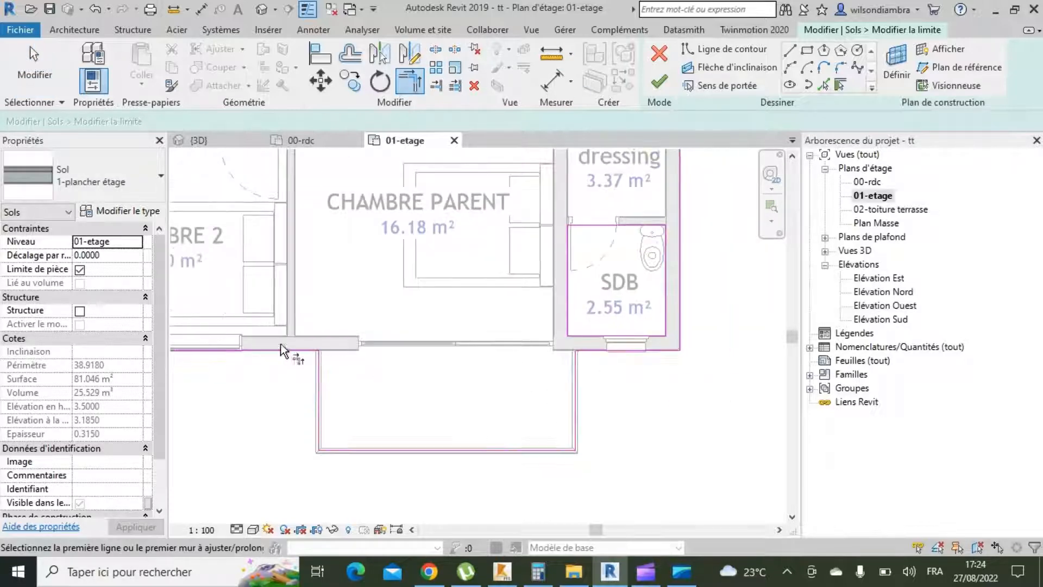
scroll(521, 404, "down", 1)
scroll(514, 405, "down", 4)
scroll(448, 233, "up", 3)
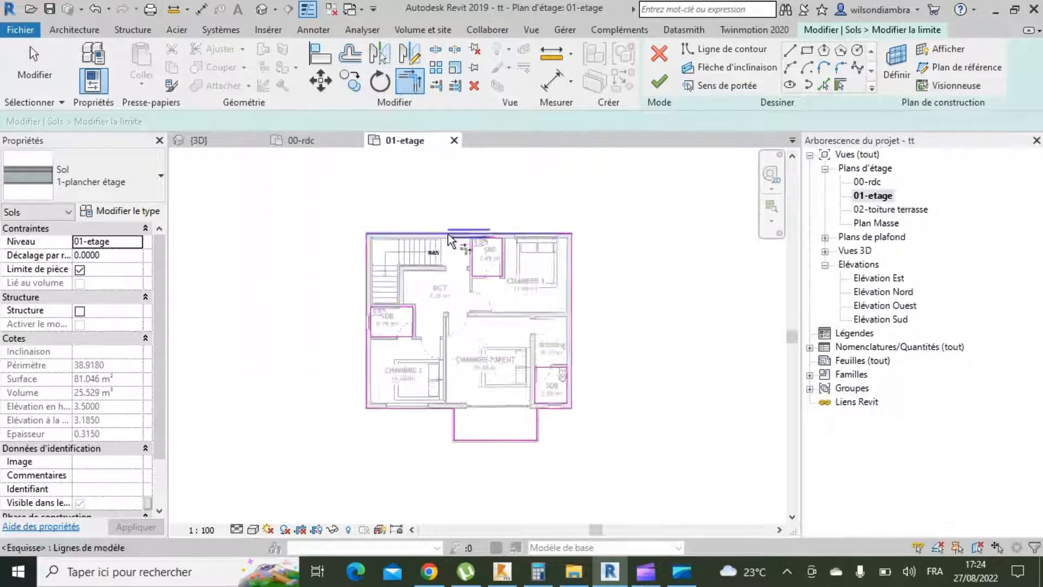
key("Escape")
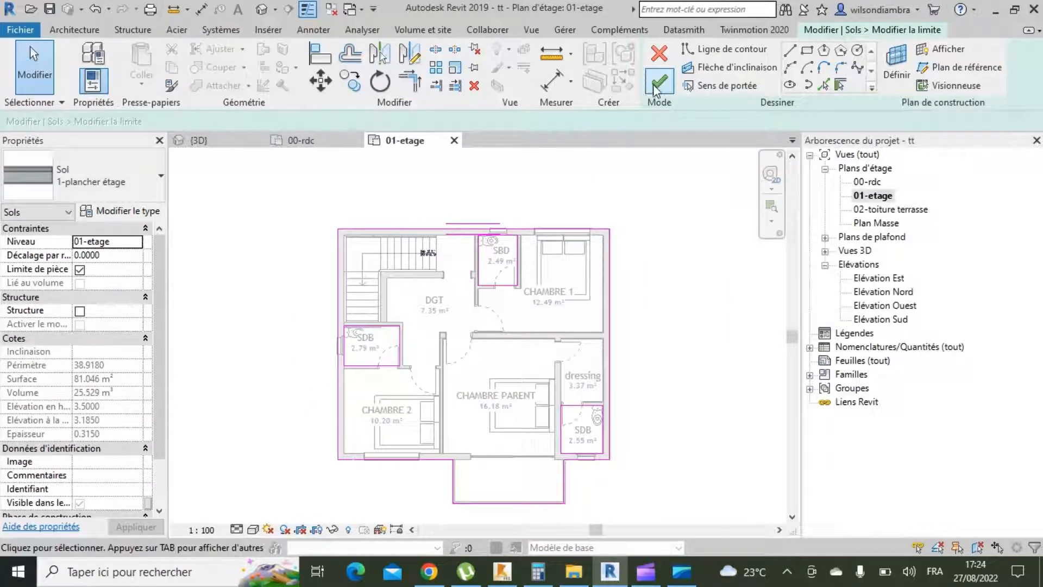
Delete the short overlapping boundary line at Chambre 2's outer corner and finish the floor sketch, attaching the walls to its base.
left_click(660, 84)
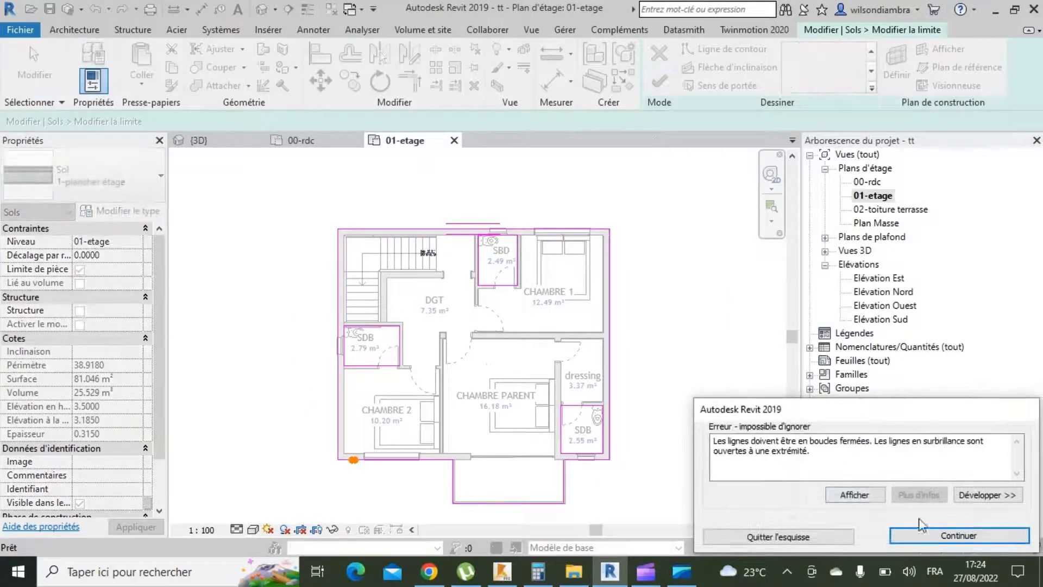
left_click(958, 536)
scroll(326, 460, "up", 4)
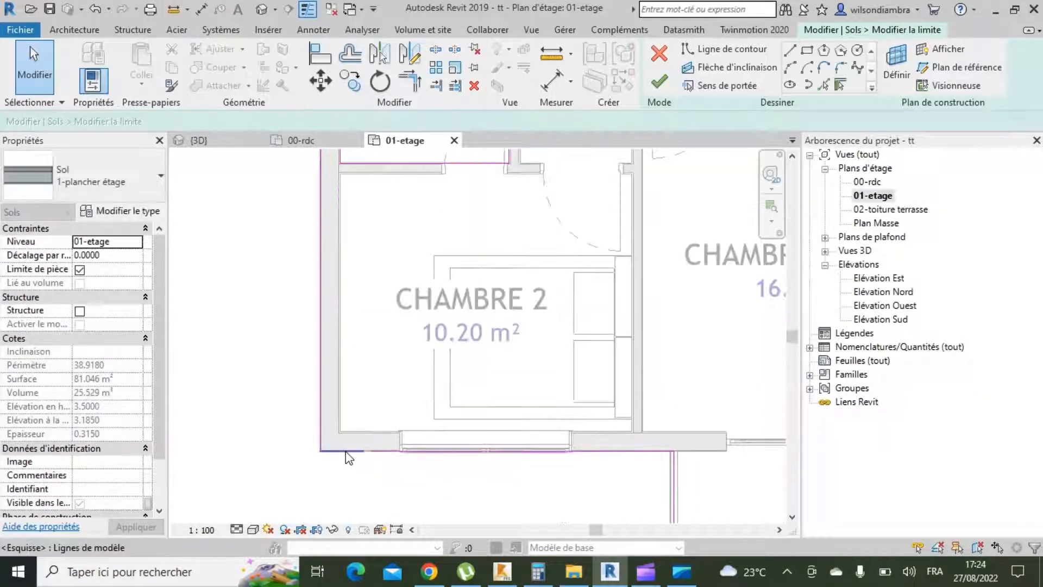
left_click(346, 452)
key("Delete")
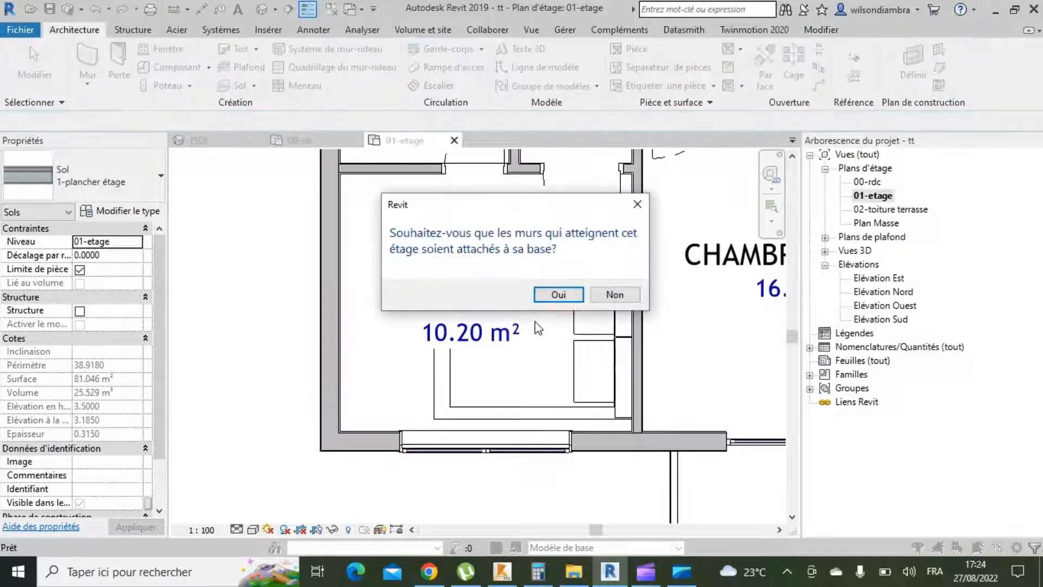
left_click(556, 298)
scroll(422, 326, "down", 5)
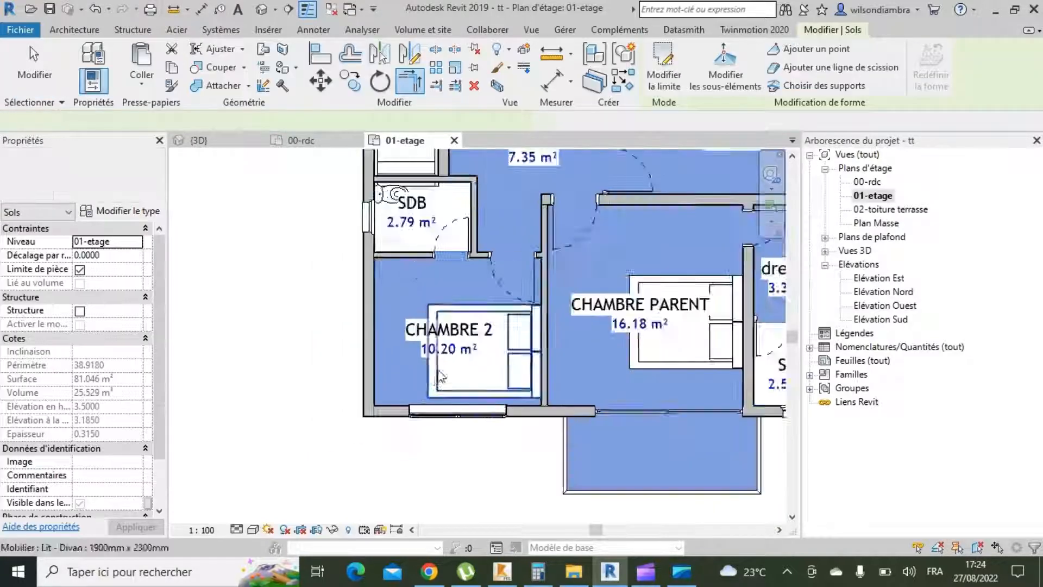
scroll(421, 303, "down", 1)
scroll(455, 358, "up", 2)
left_click(453, 452)
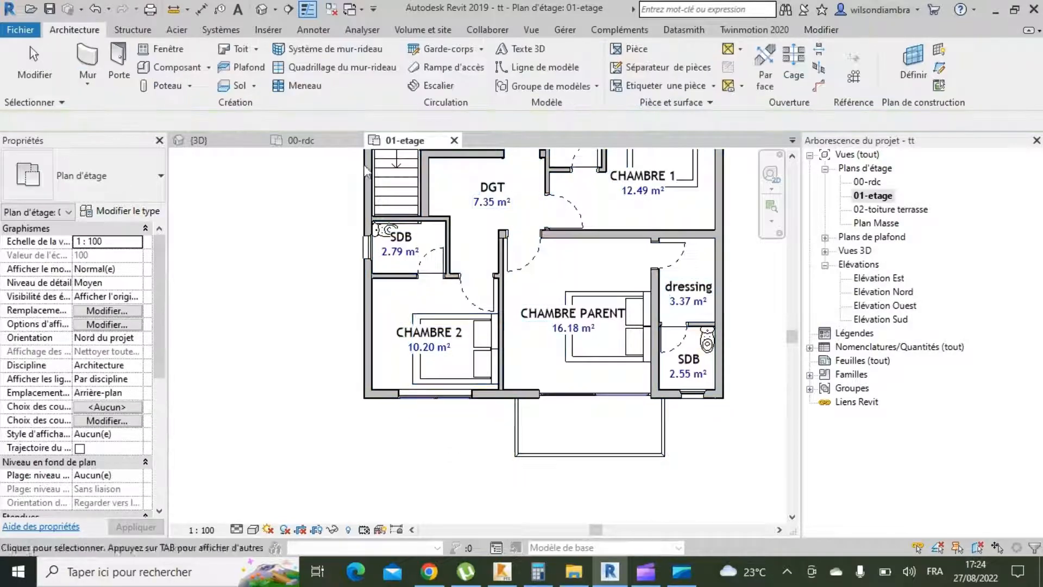
Examine the edited upper floor and its bathroom openings from above in the 3D view.
left_click(261, 10)
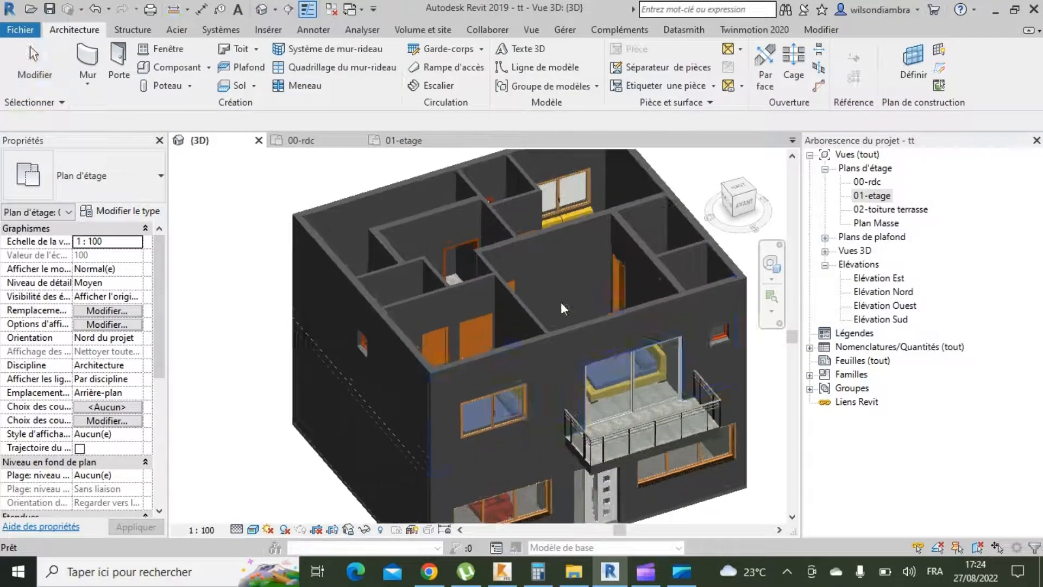
left_click(770, 266)
left_click_drag(447, 312, 430, 364)
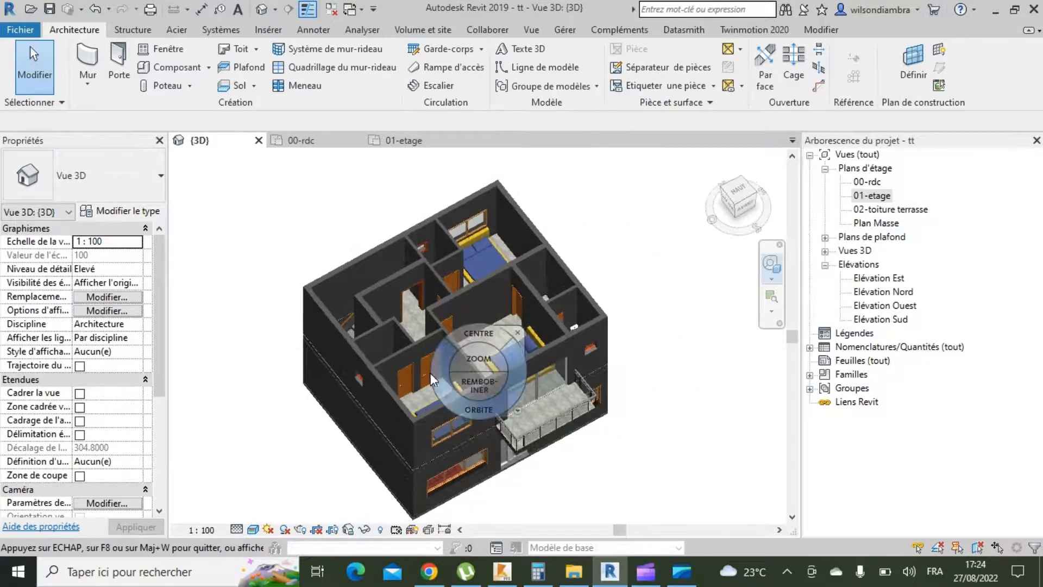
scroll(430, 375, "up", 2)
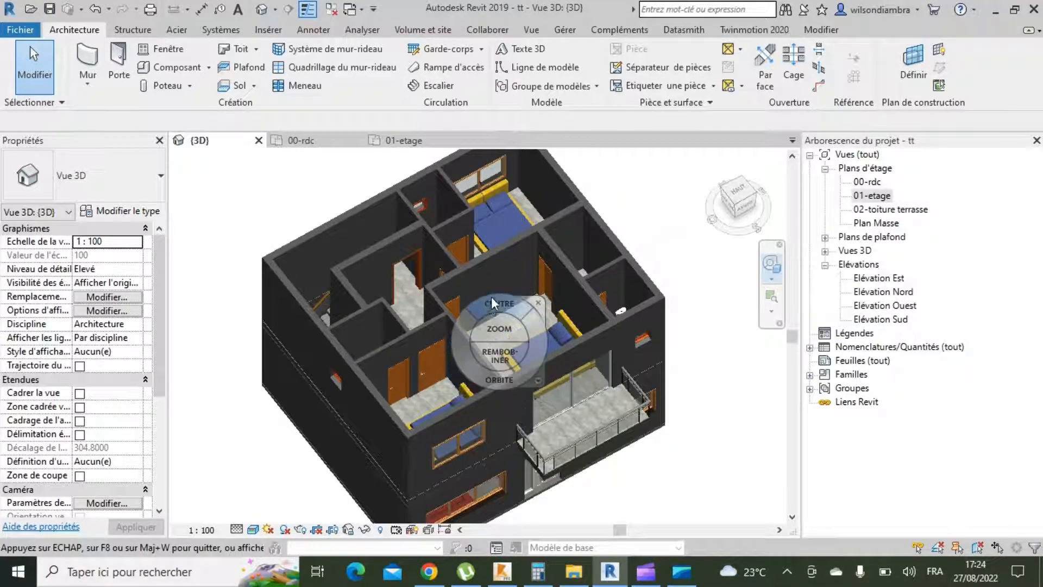
key("Escape")
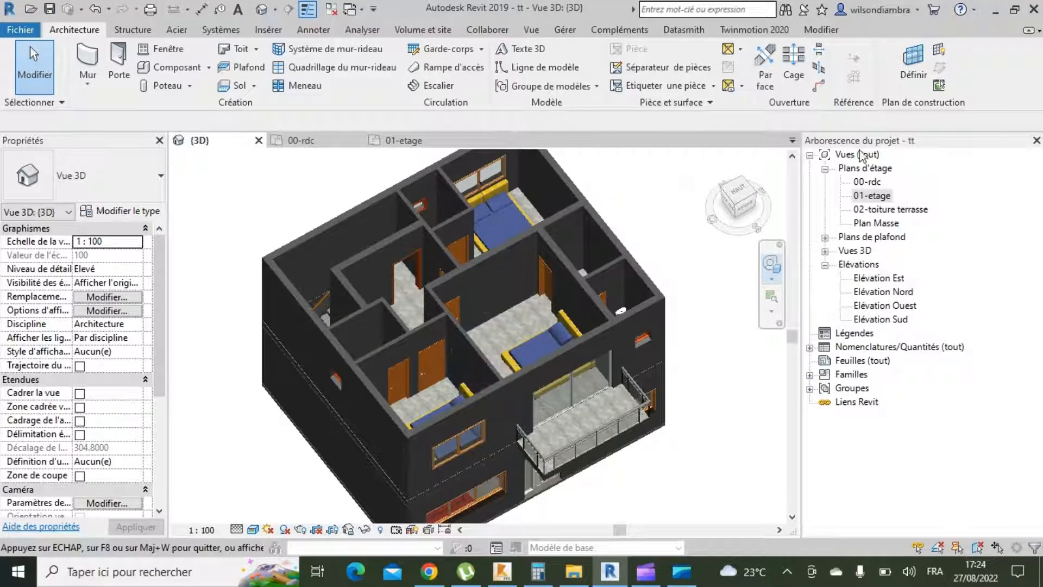
Start a new floor on the 01-etage plan and duplicate its type as 2-plancher étage.
double_click(873, 196)
scroll(379, 380, "down", 4)
scroll(453, 223, "up", 3)
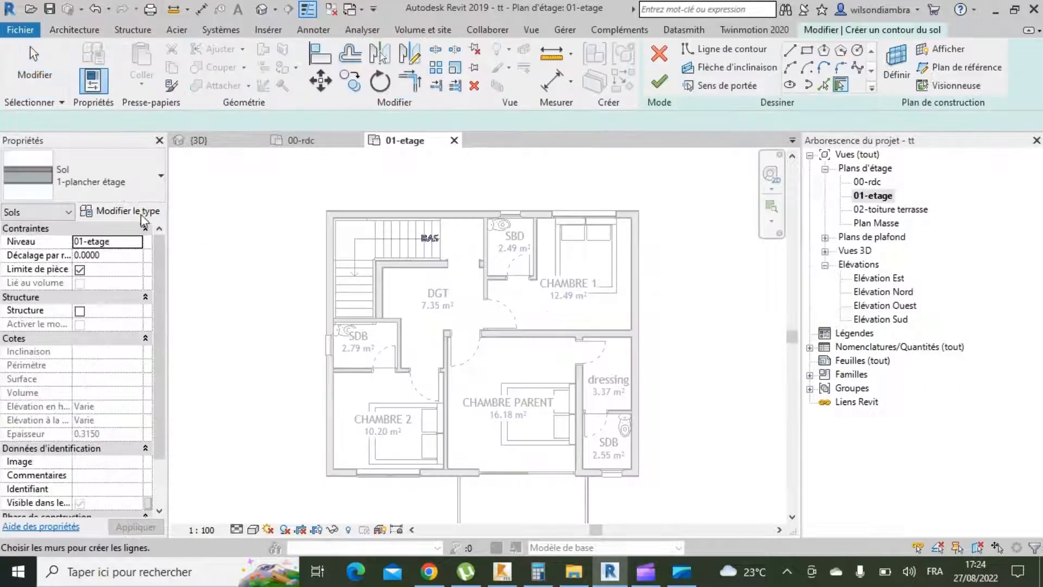
left_click(142, 212)
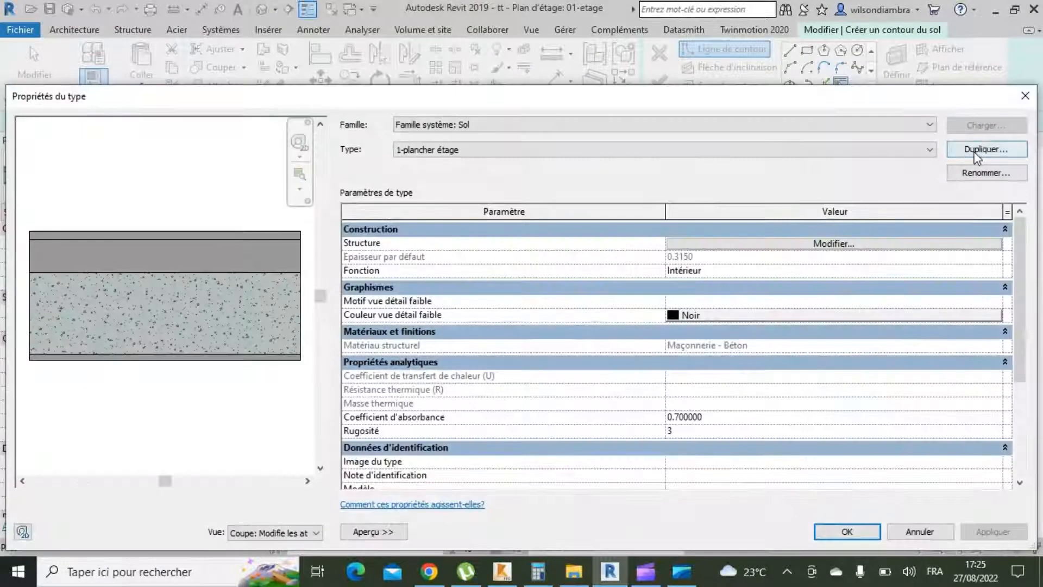
left_click(985, 149)
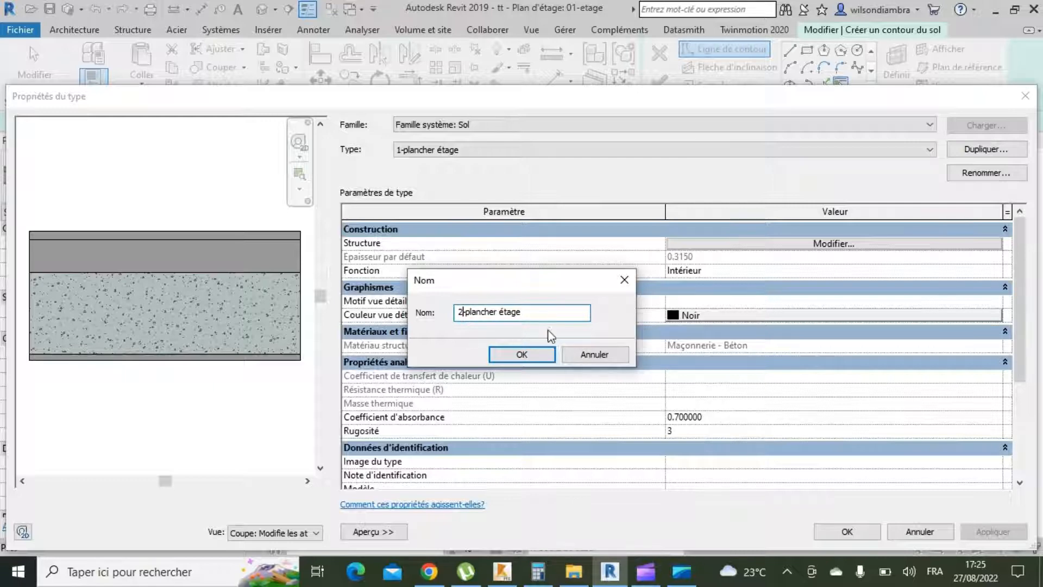
left_click(522, 354)
Open the new floor type's structure and create a project material named carrelage sdb for it.
left_click(704, 245)
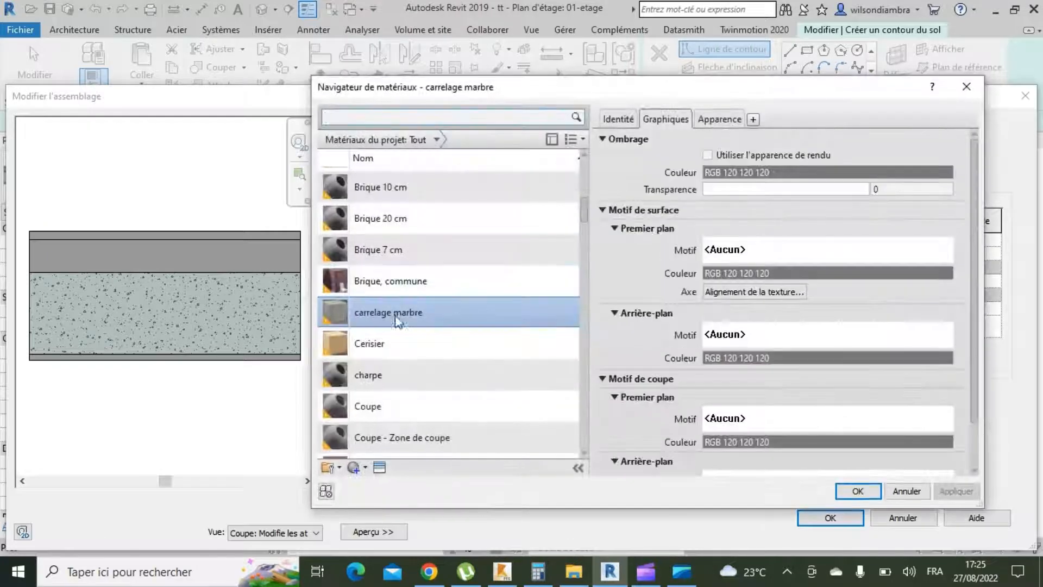
left_click(403, 118)
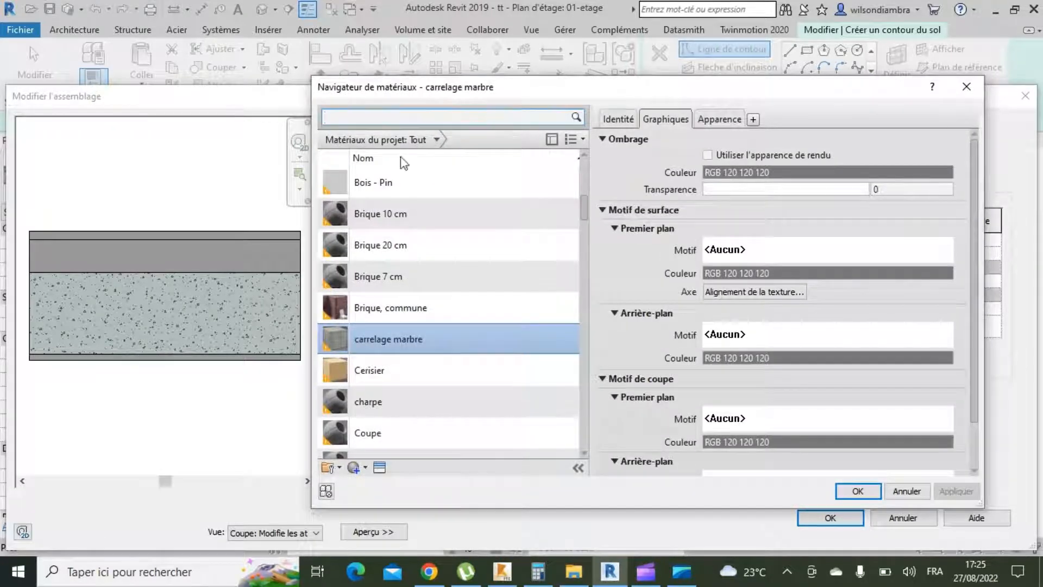
scroll(381, 429, "down", 1)
left_click(365, 467)
left_click(392, 482)
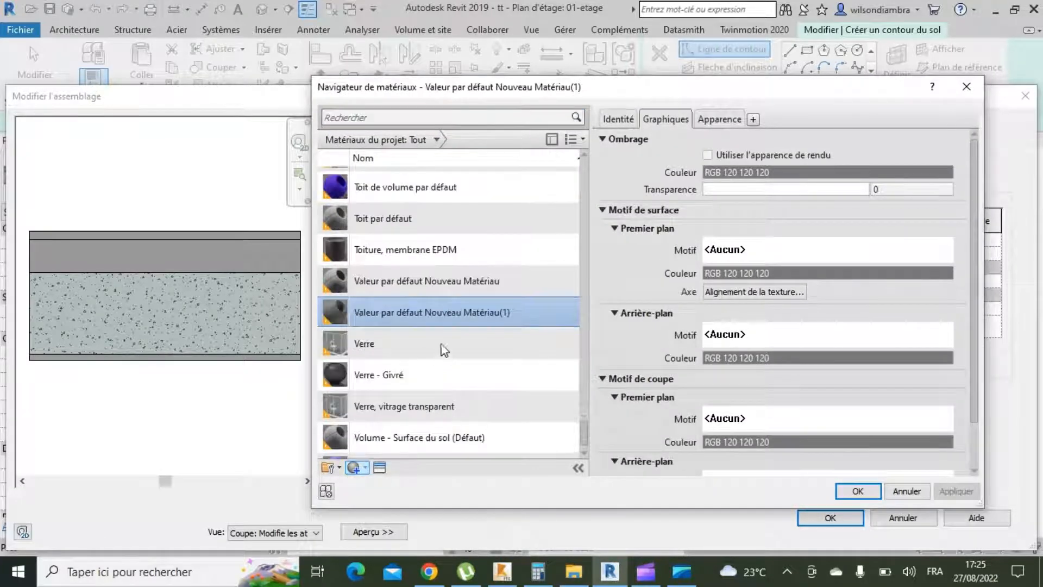
right_click(445, 320)
left_click(482, 360)
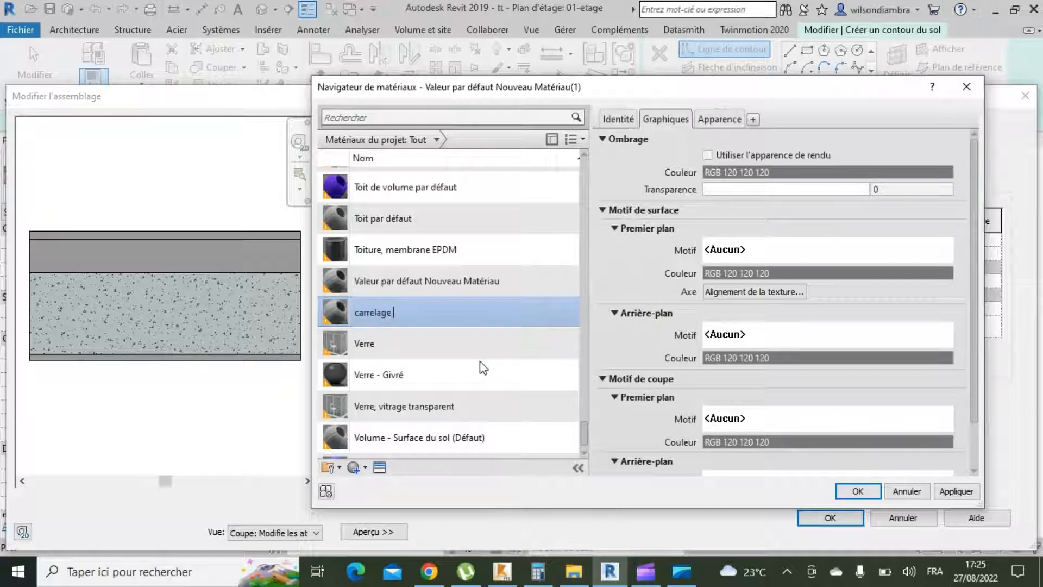
key("Return")
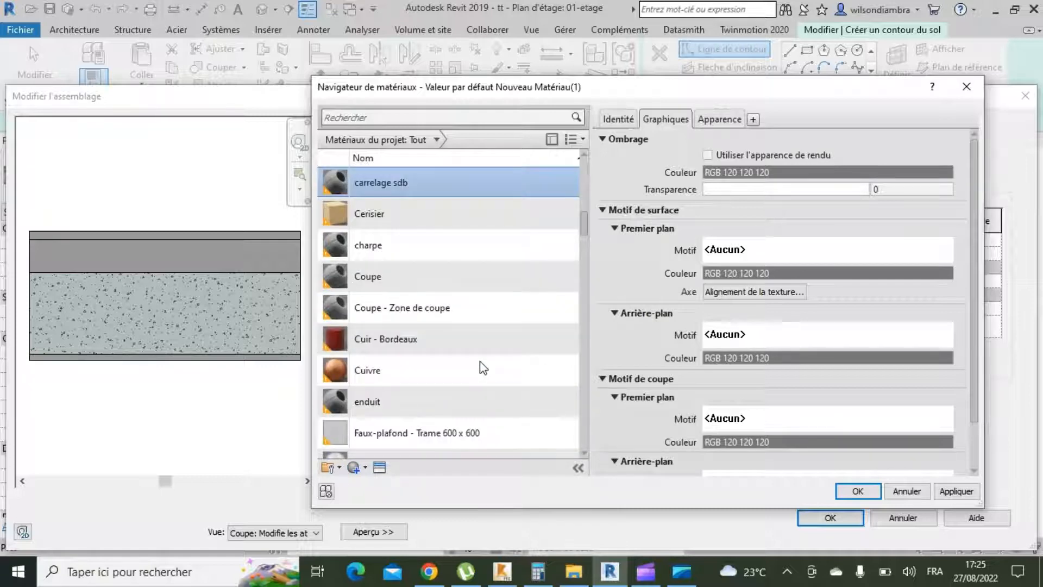
Assign the Carré - Bleu-gris appearance from the library's Planchers: Carrelage category to the carrelage sdb material and accept the edited floor type.
scroll(435, 429, "down", 1)
left_click(379, 468)
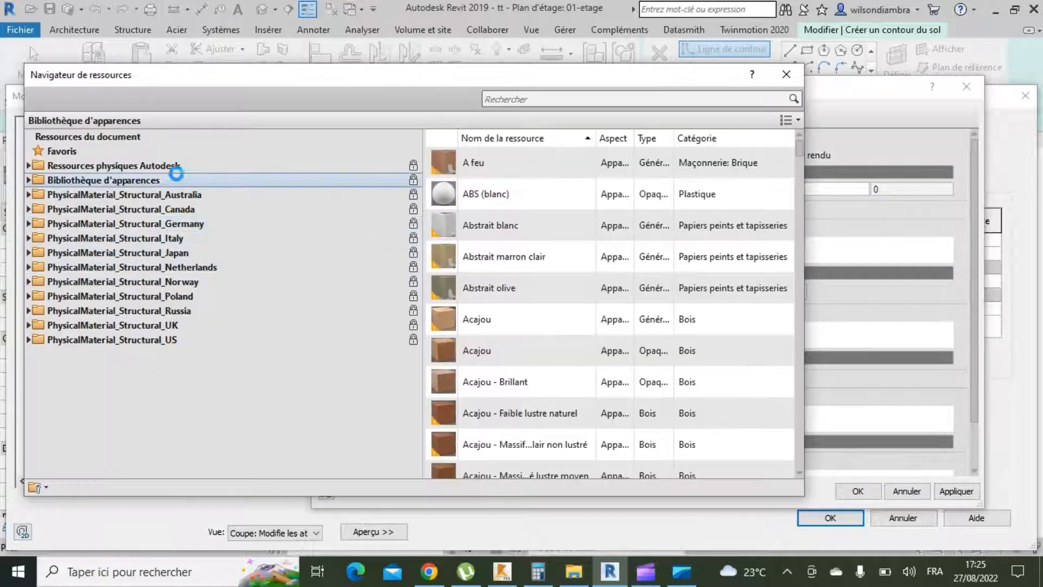
double_click(165, 180)
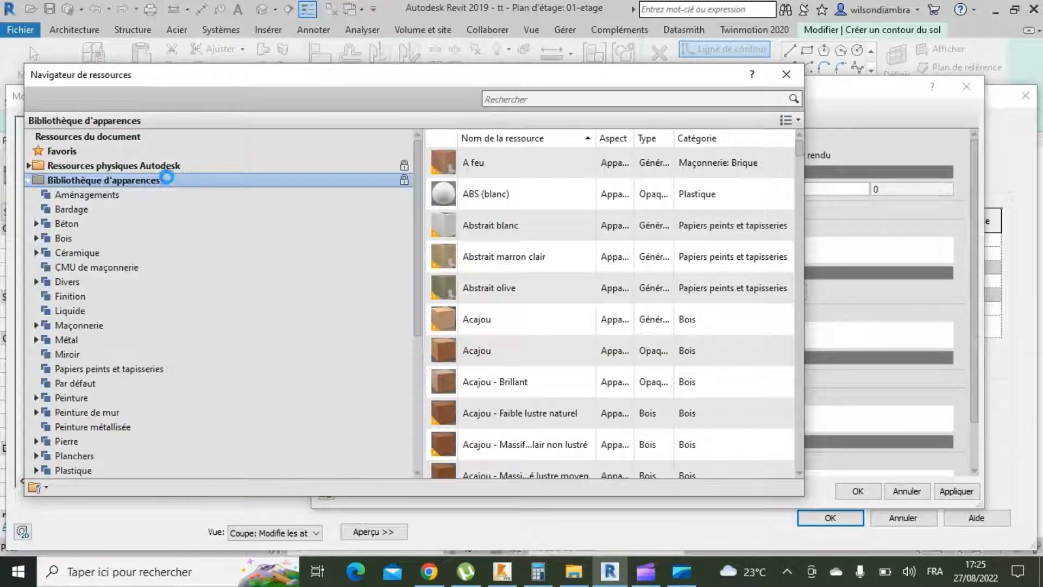
scroll(125, 297, "down", 5)
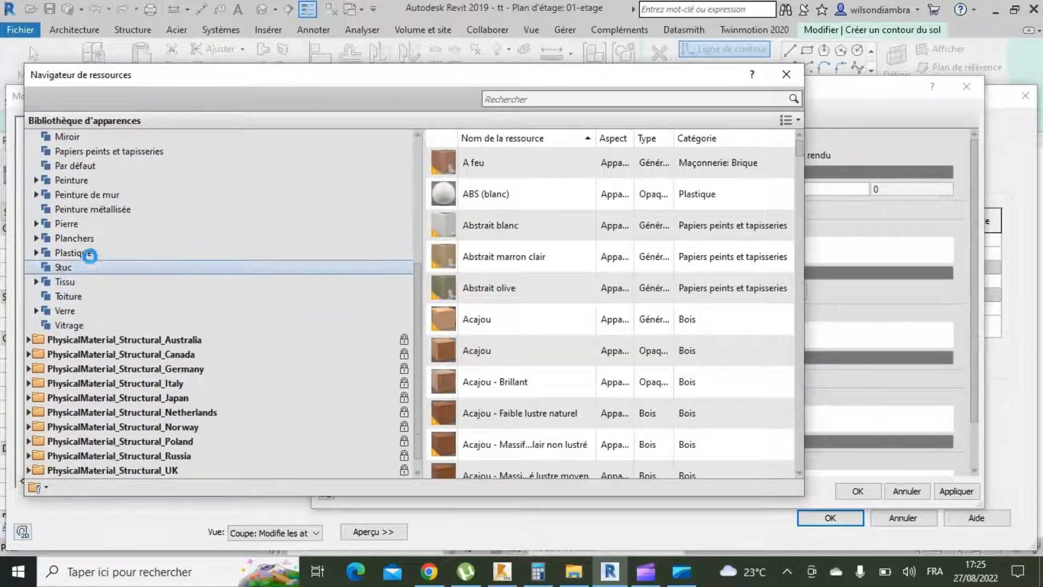
double_click(90, 240)
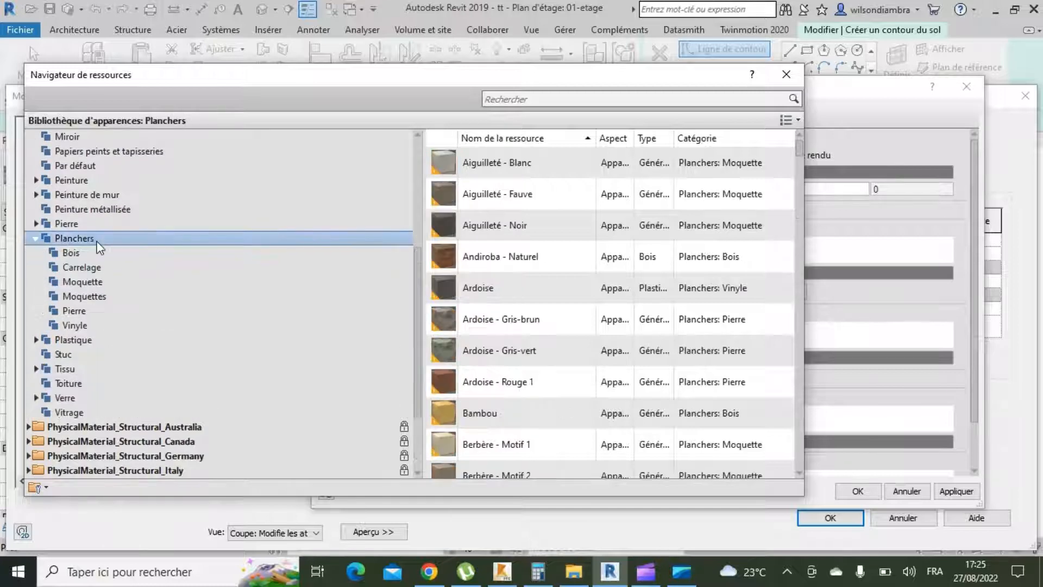
left_click(94, 310)
scroll(549, 304, "down", 4)
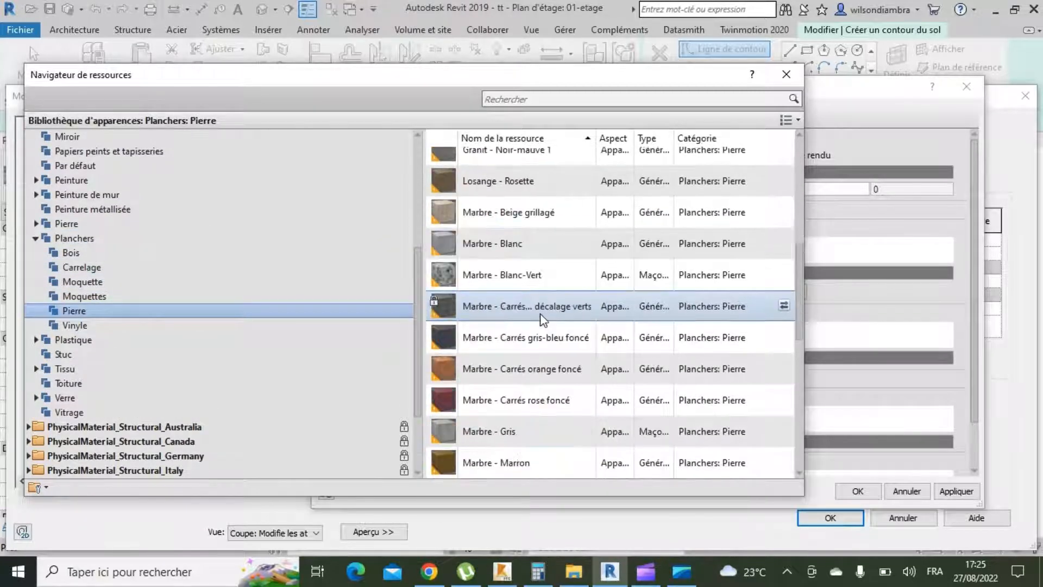
left_click(107, 267)
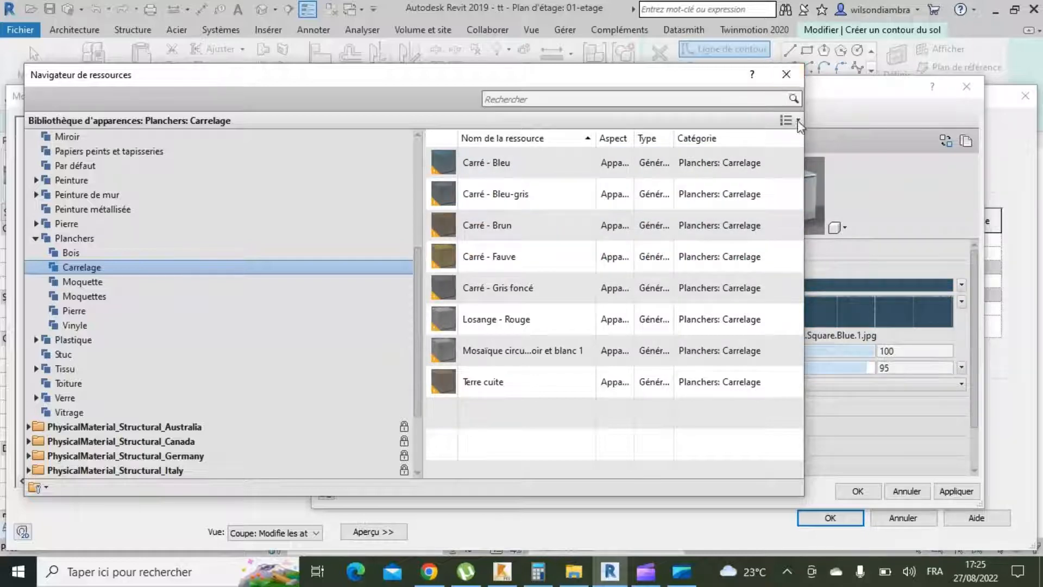
left_click(786, 75)
left_click(946, 492)
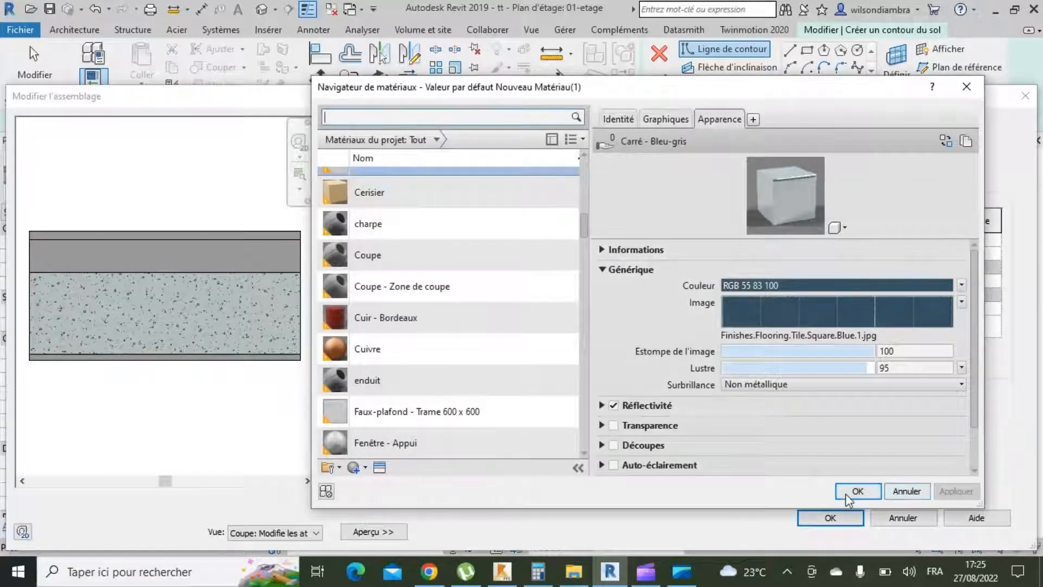
left_click(846, 494)
left_click(842, 518)
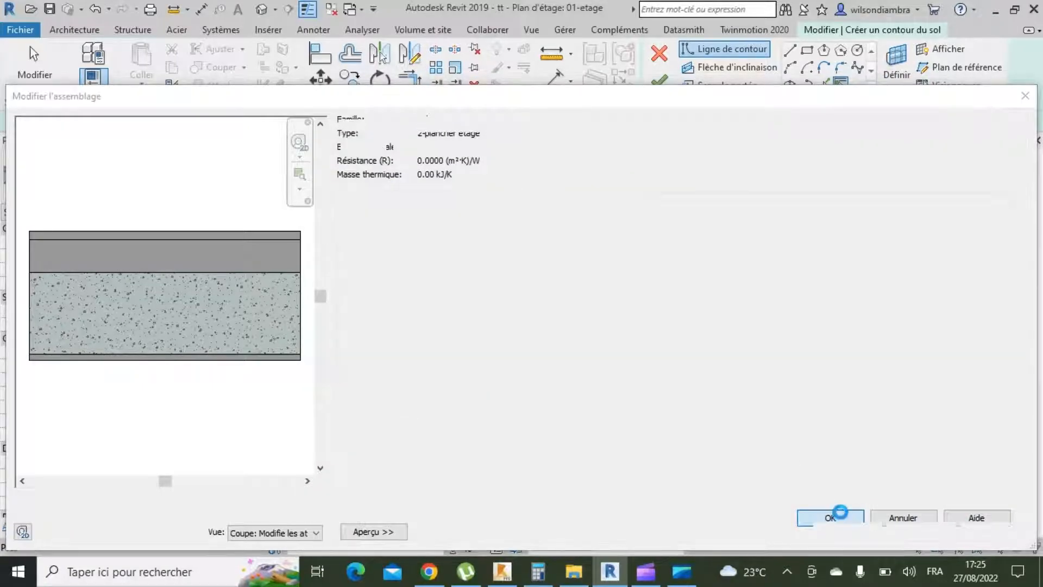
left_click(848, 532)
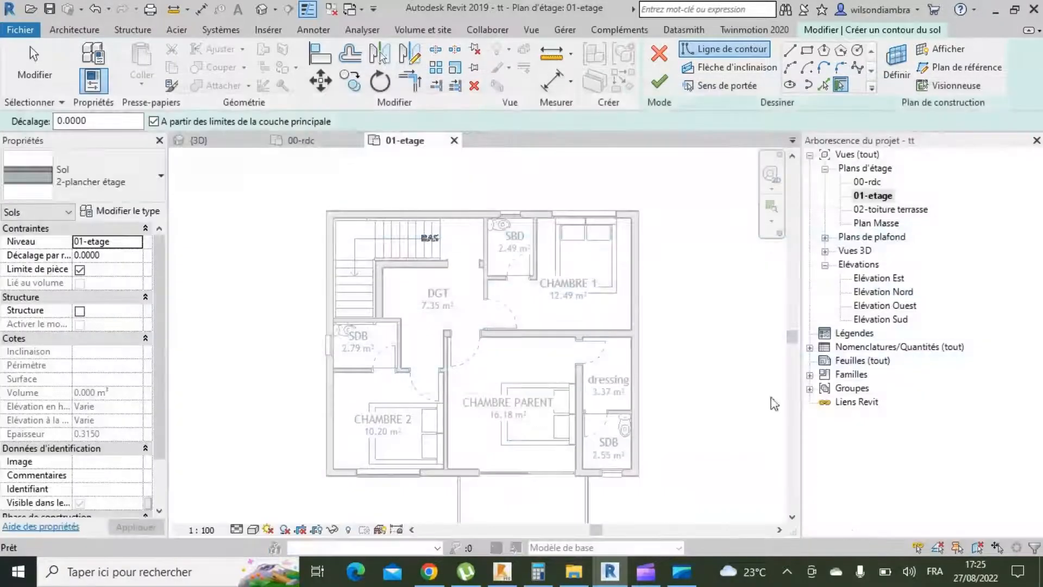
Draw a rectangular floor boundary along the inner wall faces of the SBD bathroom beside Chambre 1.
left_click(808, 51)
scroll(535, 353, "up", 6)
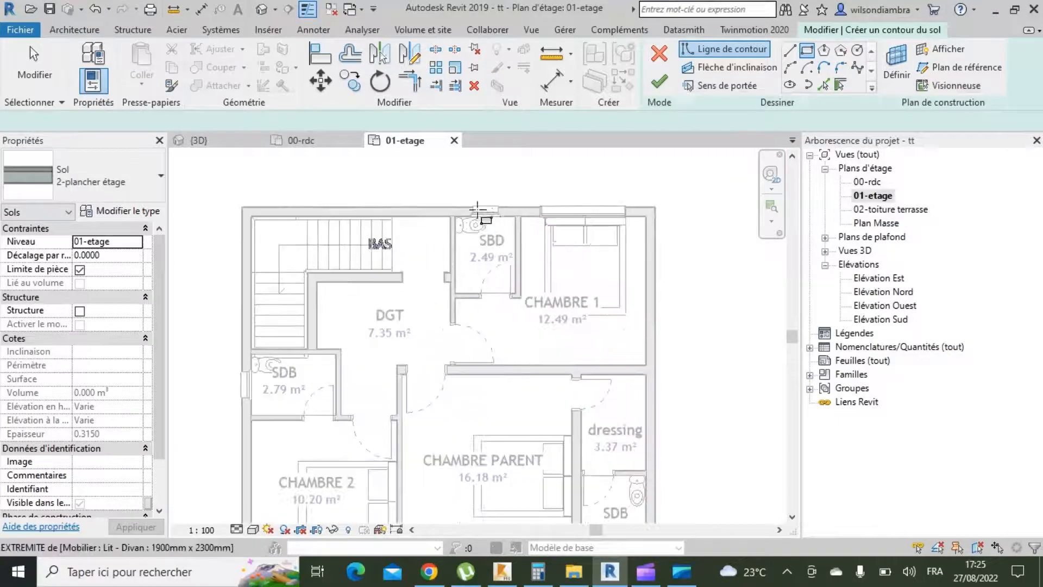
scroll(523, 448, "up", 5)
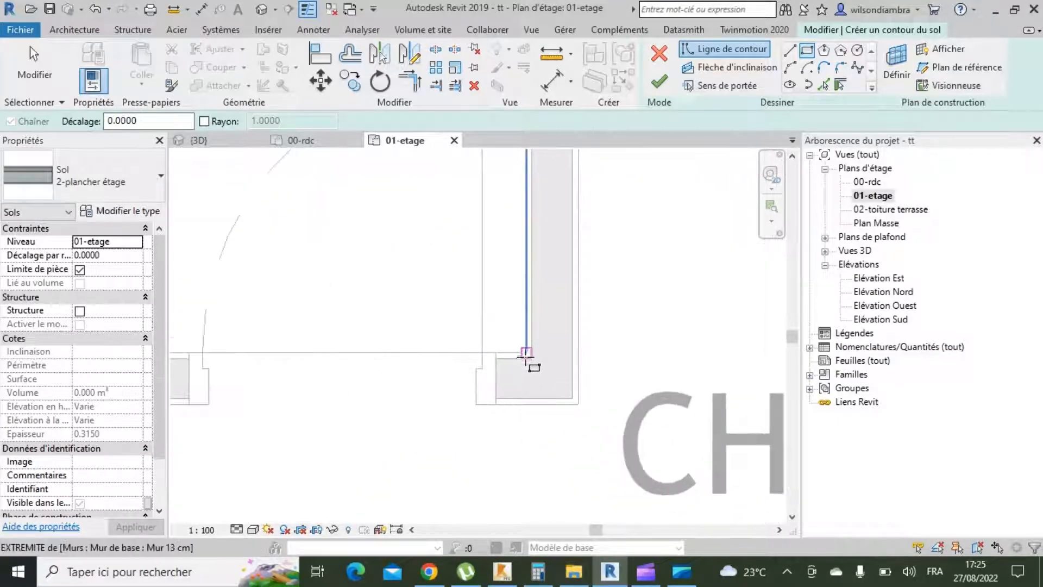
left_click(526, 354)
scroll(660, 446, "down", 4)
scroll(630, 462, "down", 2)
scroll(435, 207, "up", 6)
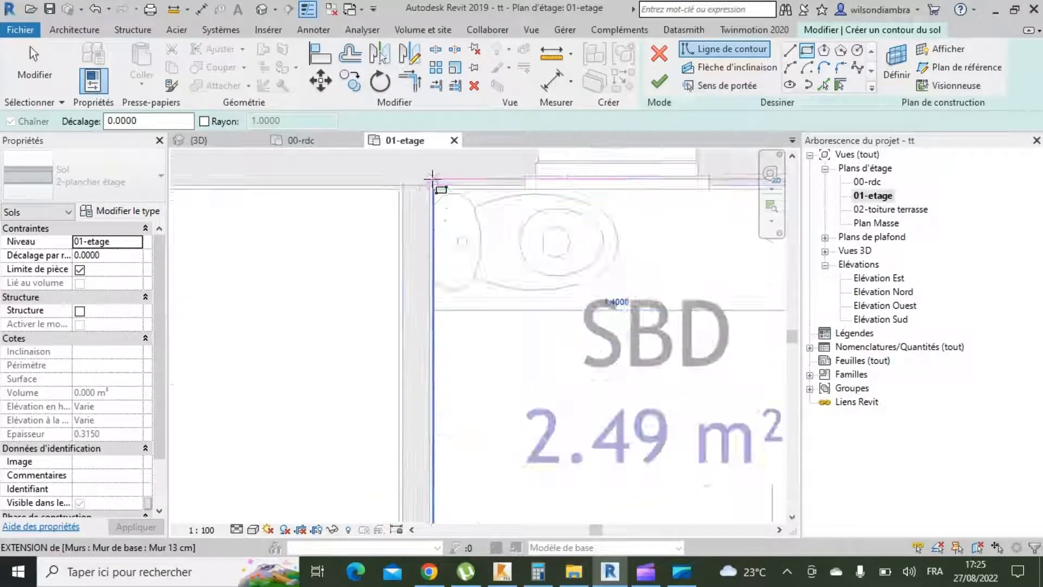
left_click(433, 200)
scroll(630, 226, "down", 8)
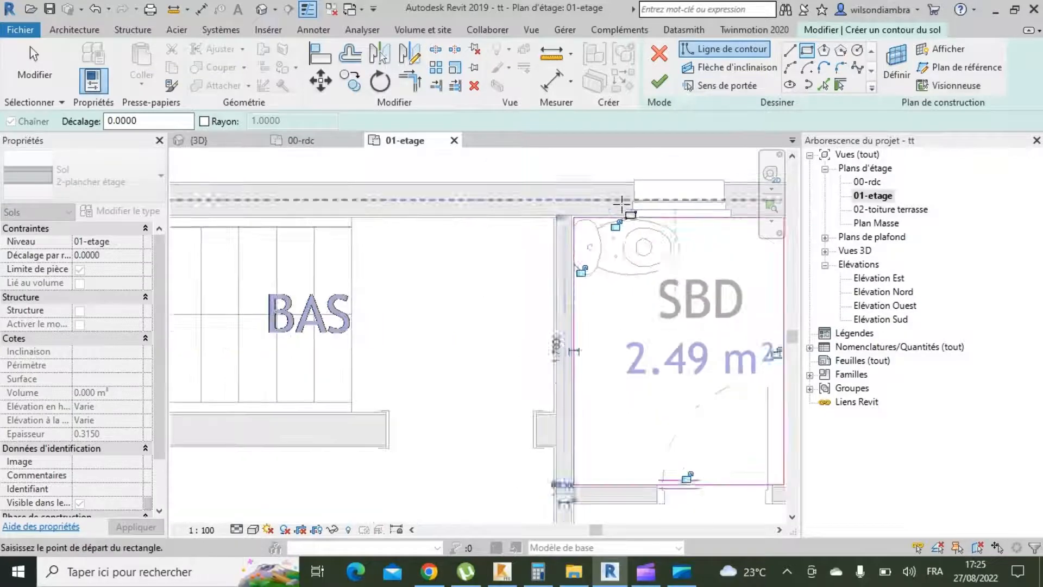
Draw a rectangular floor boundary, about 1.97 by 1.42 m, along the inner wall faces of the SDB adjoining Chambre 2.
scroll(419, 372, "up", 8)
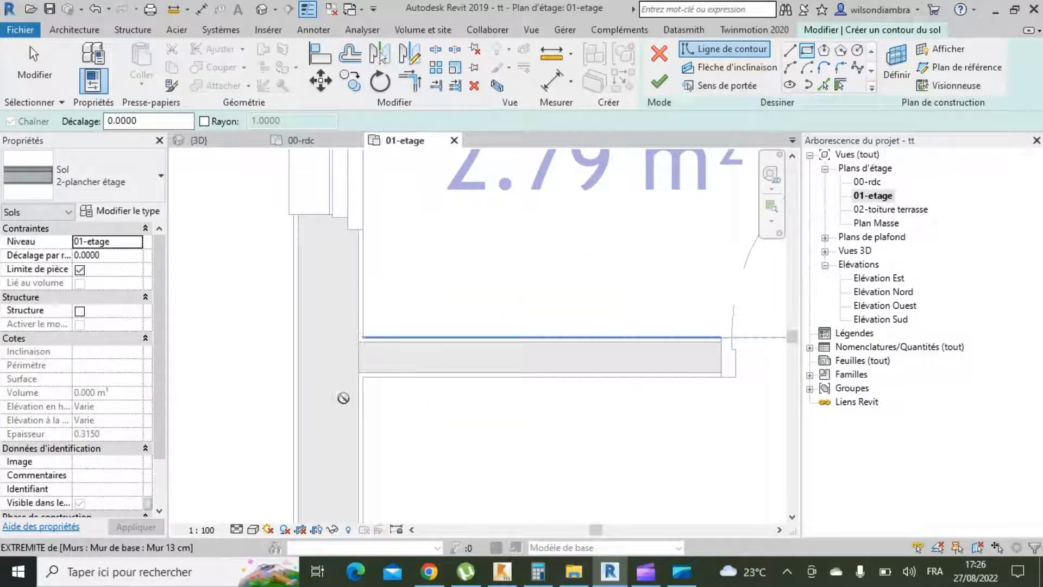
scroll(455, 368, "down", 4)
scroll(592, 221, "up", 5)
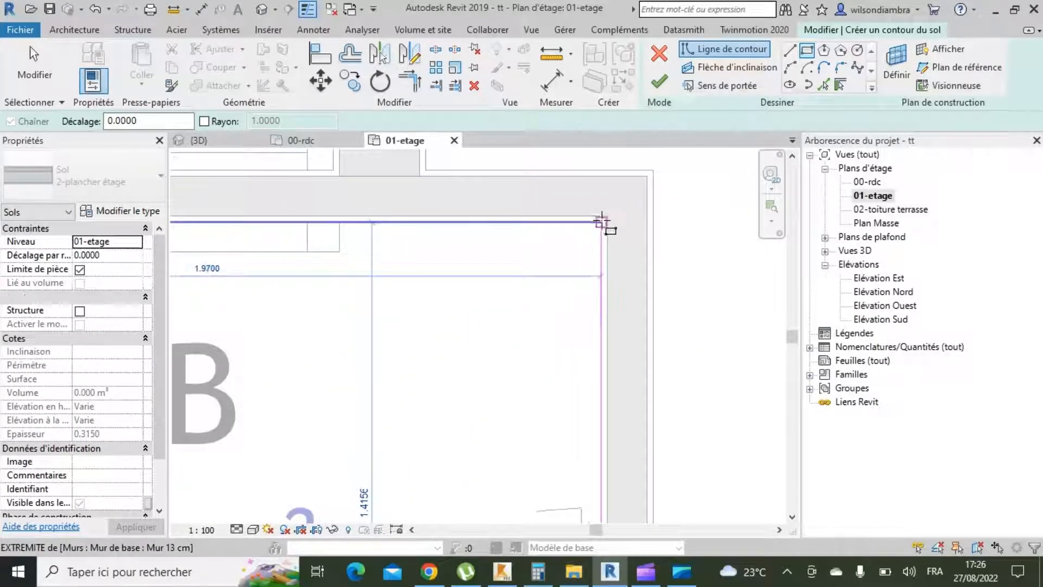
left_click(602, 221)
scroll(396, 241, "down", 6)
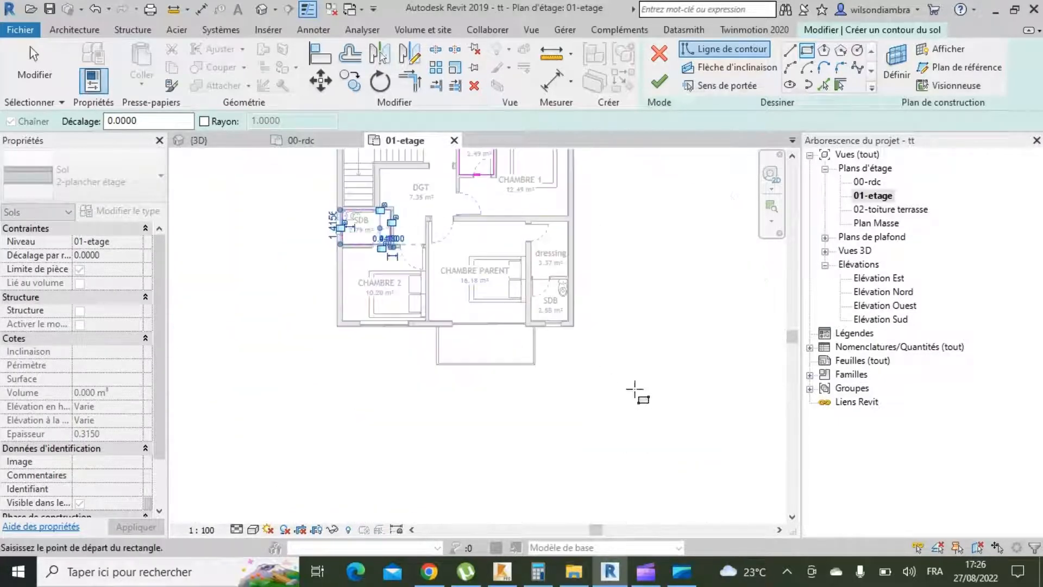
Draw a rectangular floor boundary along the inner wall faces of the SDB next to the dressing.
scroll(563, 290, "up", 10)
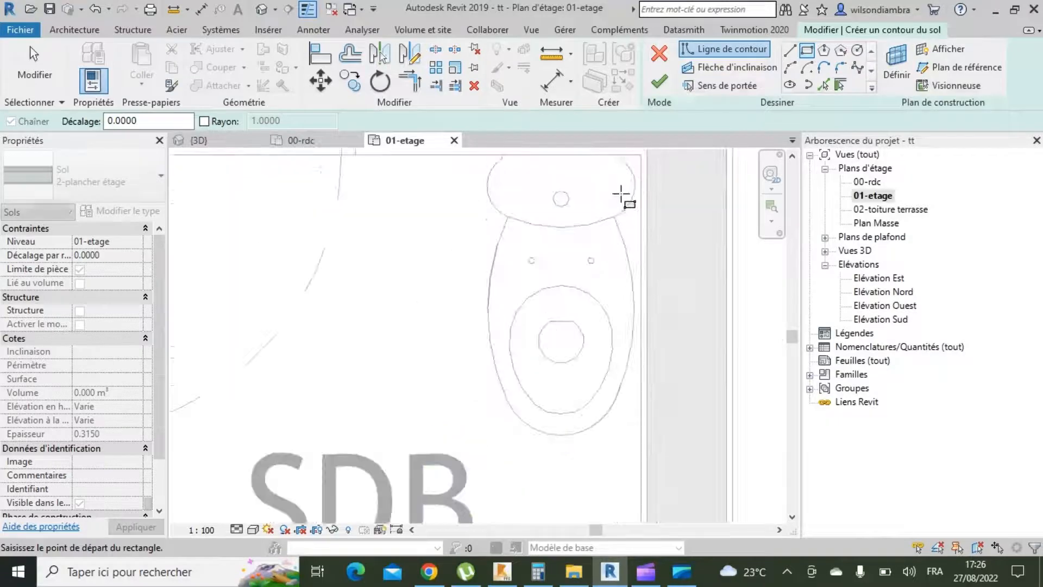
scroll(620, 232, "down", 2)
scroll(633, 173, "up", 1)
left_click(634, 186)
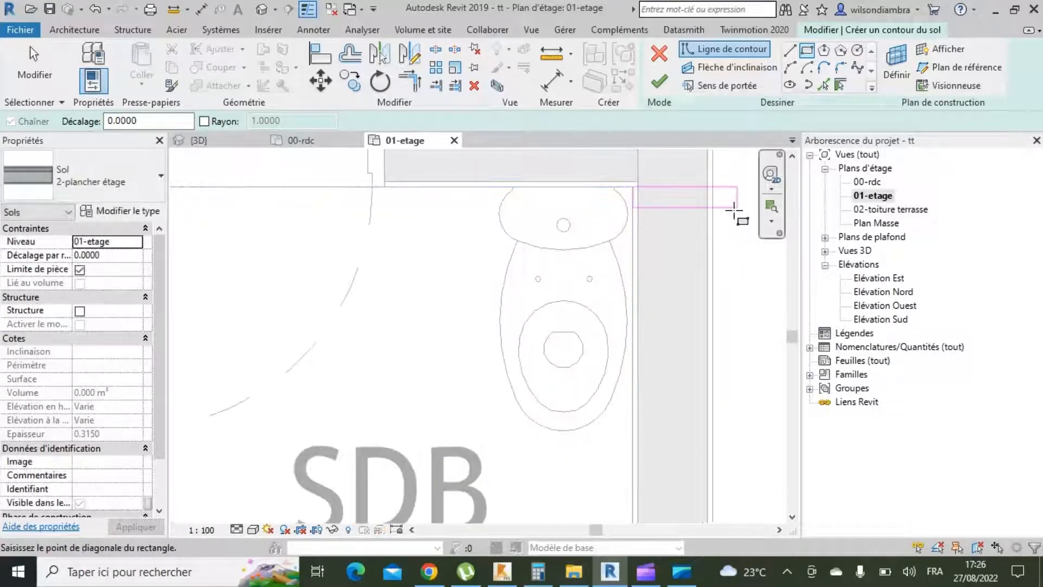
scroll(707, 233, "down", 5)
scroll(495, 429, "up", 4)
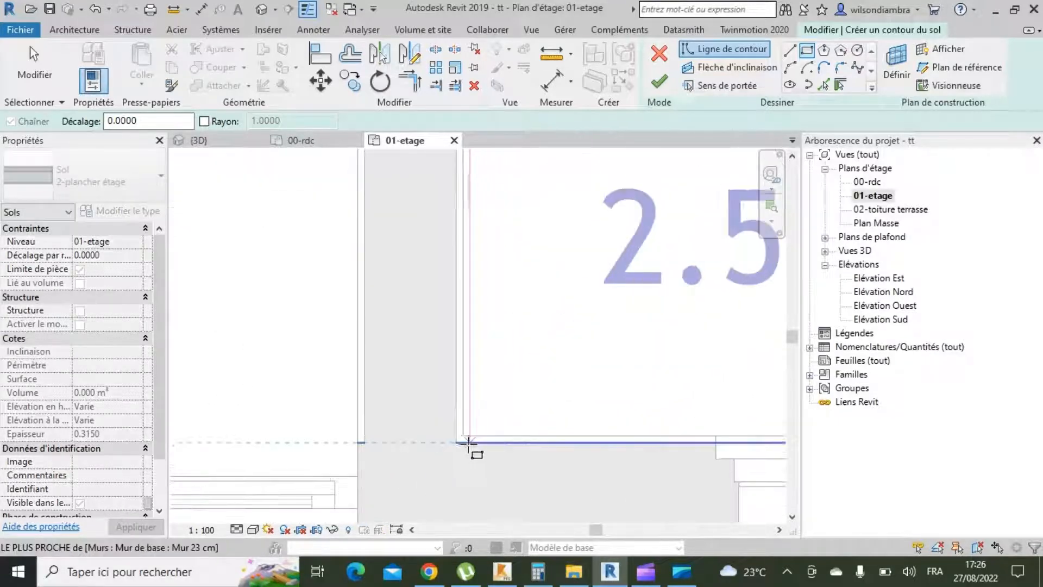
scroll(653, 426, "down", 6)
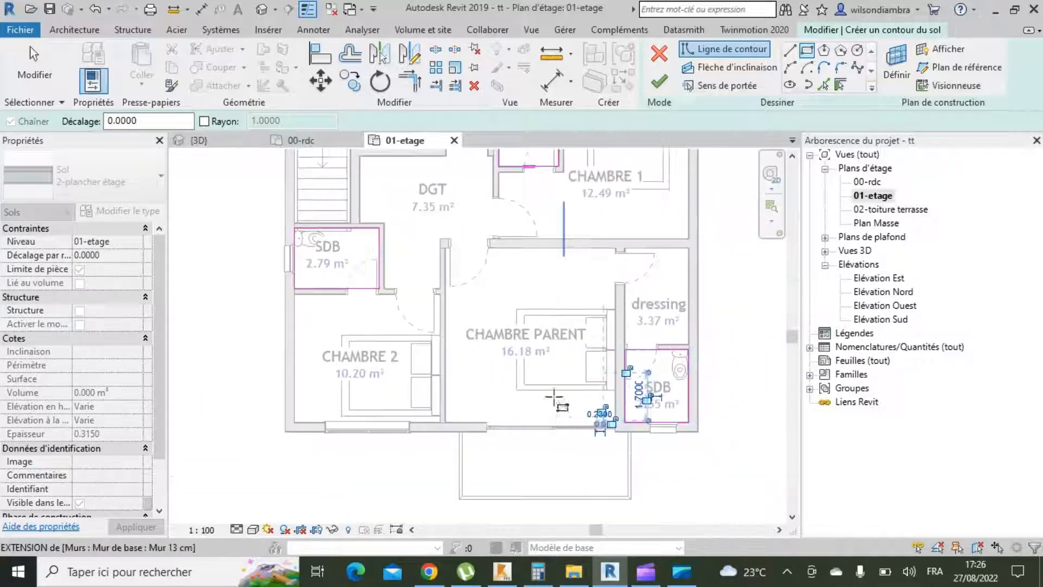
Finish the sketch of the three bathroom floors, attaching the walls that reach this level to its base.
left_click(659, 81)
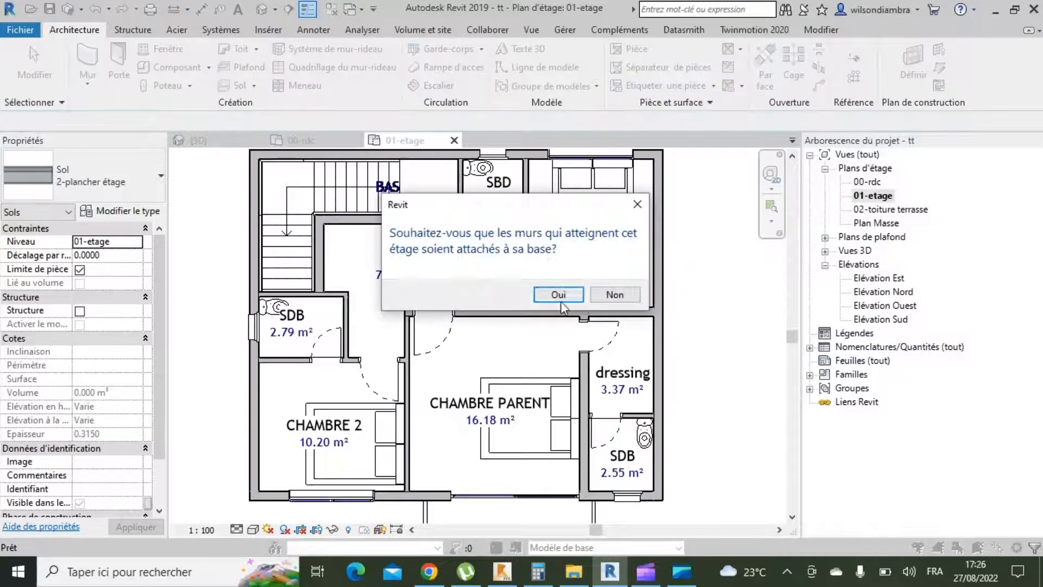
left_click(560, 298)
left_click(581, 330)
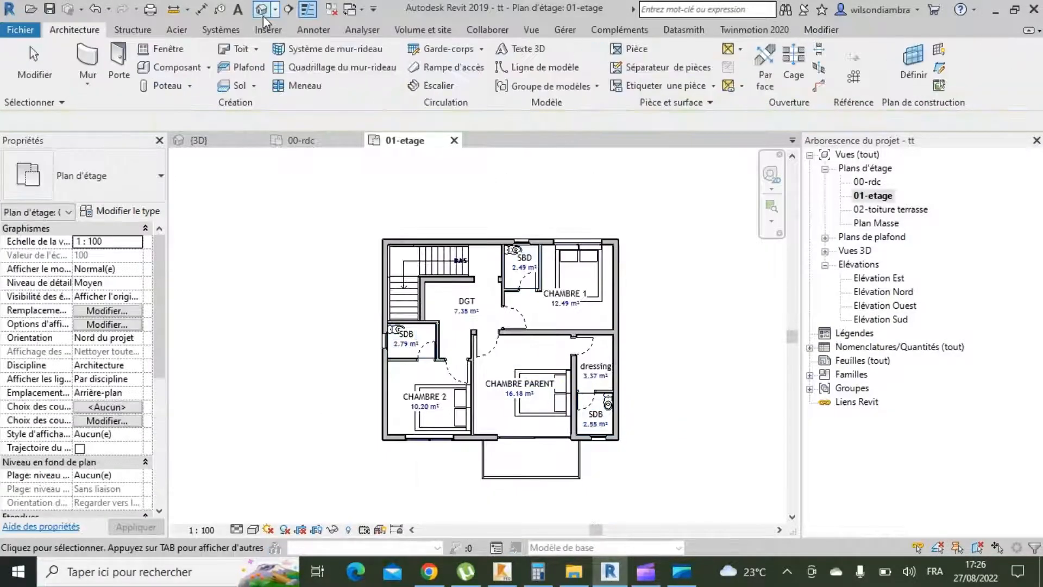
Examine the three bathroom floors and their tile finish from above in the 3D view.
left_click(262, 10)
scroll(532, 358, "down", 3)
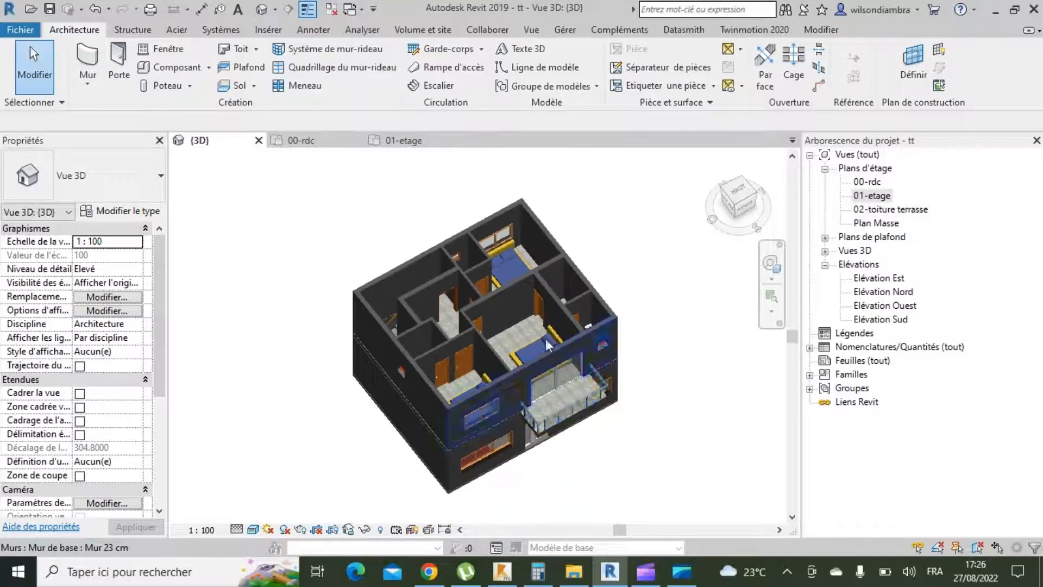
scroll(545, 338, "up", 2)
left_click(770, 268)
left_click_drag(614, 305, 678, 329)
left_click_drag(476, 307, 452, 324)
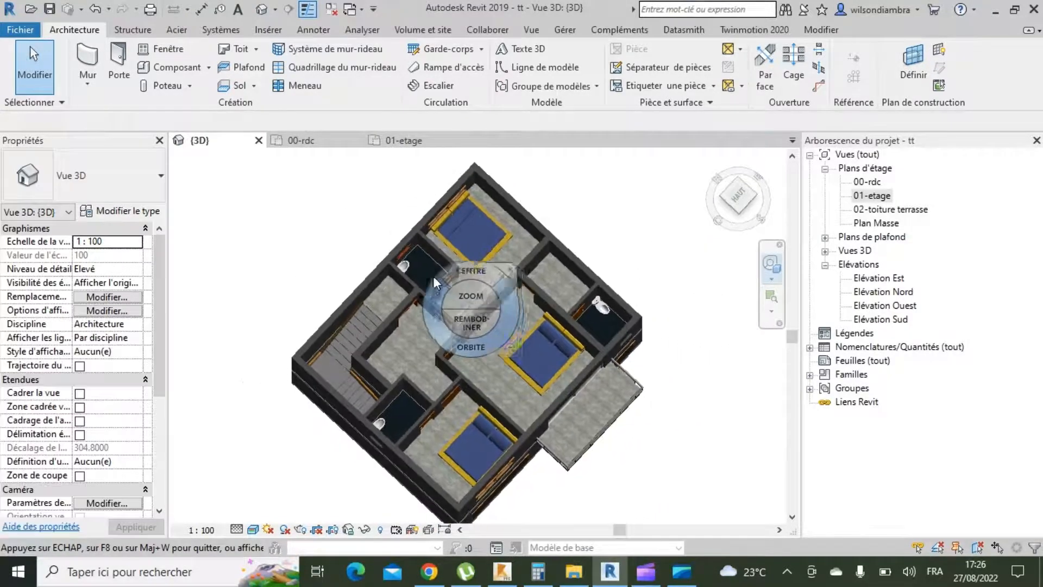
scroll(431, 269, "up", 6)
scroll(379, 277, "down", 6)
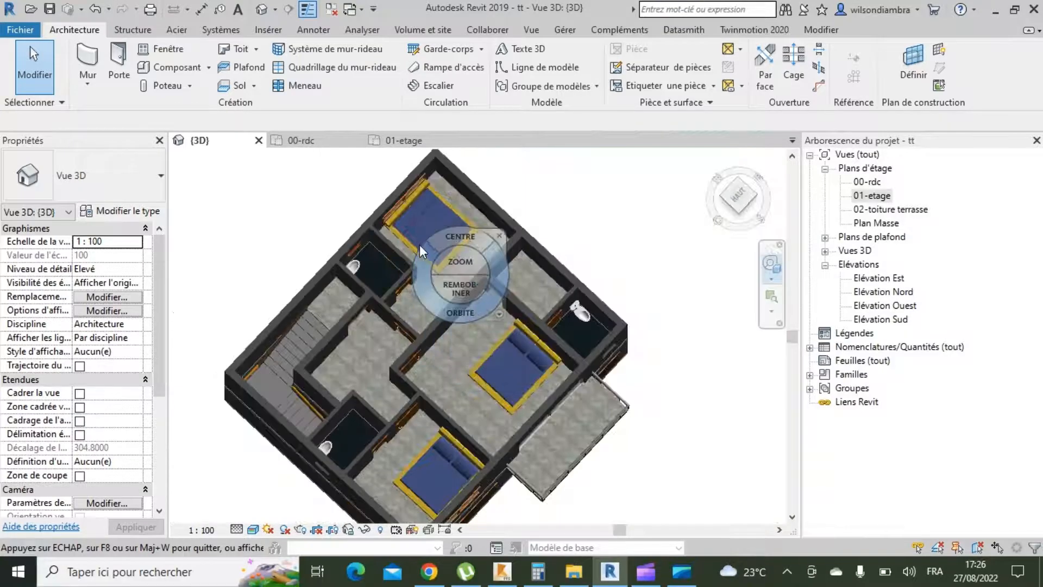
left_click_drag(436, 437, 370, 383)
scroll(372, 387, "up", 2)
left_click_drag(493, 428, 341, 369)
scroll(350, 345, "down", 2)
key("Escape")
Start another floor on the 01-etage plan and duplicate the 2-plancher étage type as 3-plancher étage.
double_click(872, 196)
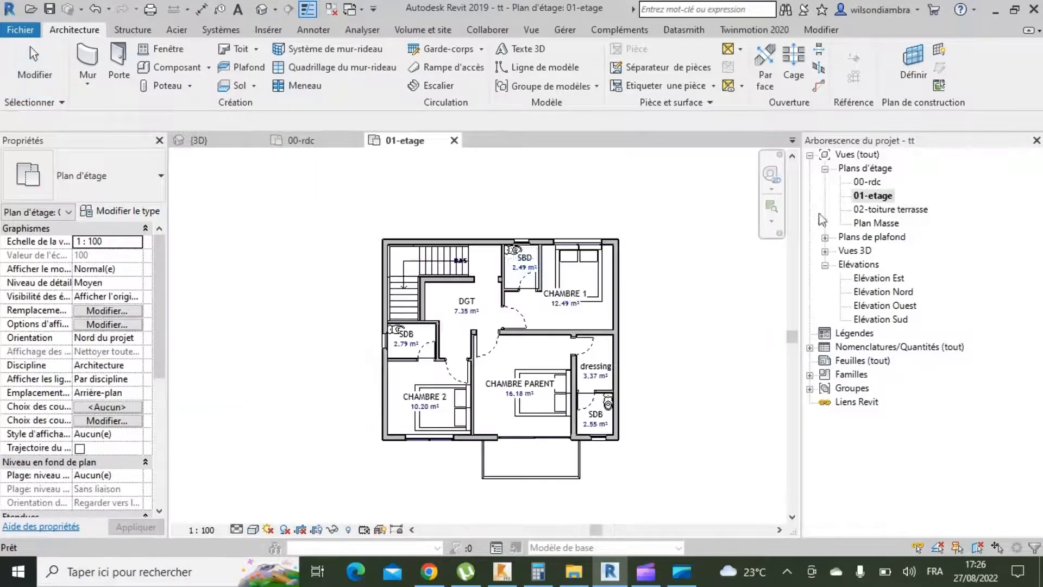
scroll(373, 413, "up", 5)
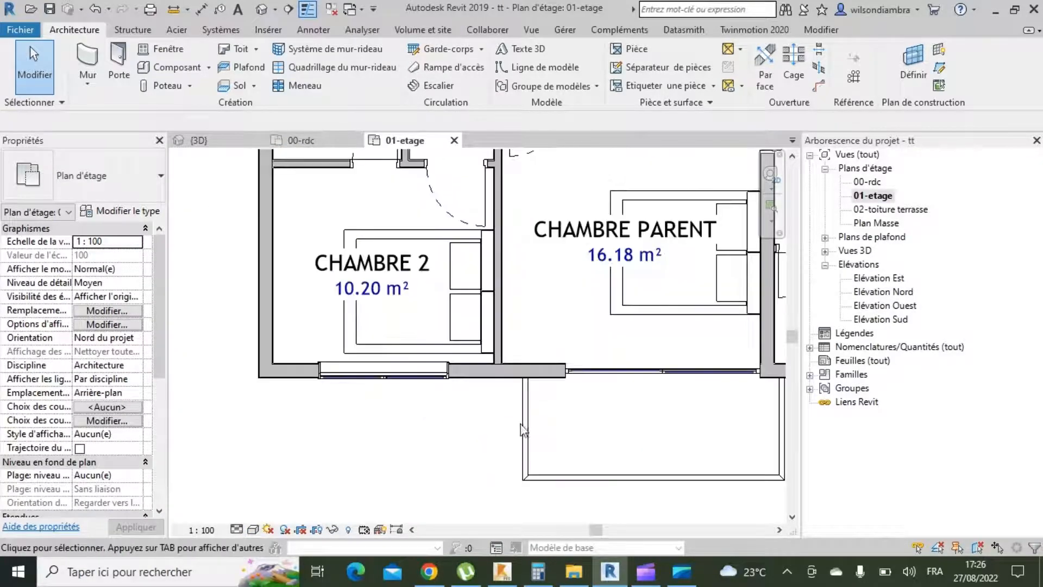
scroll(380, 424, "down", 2)
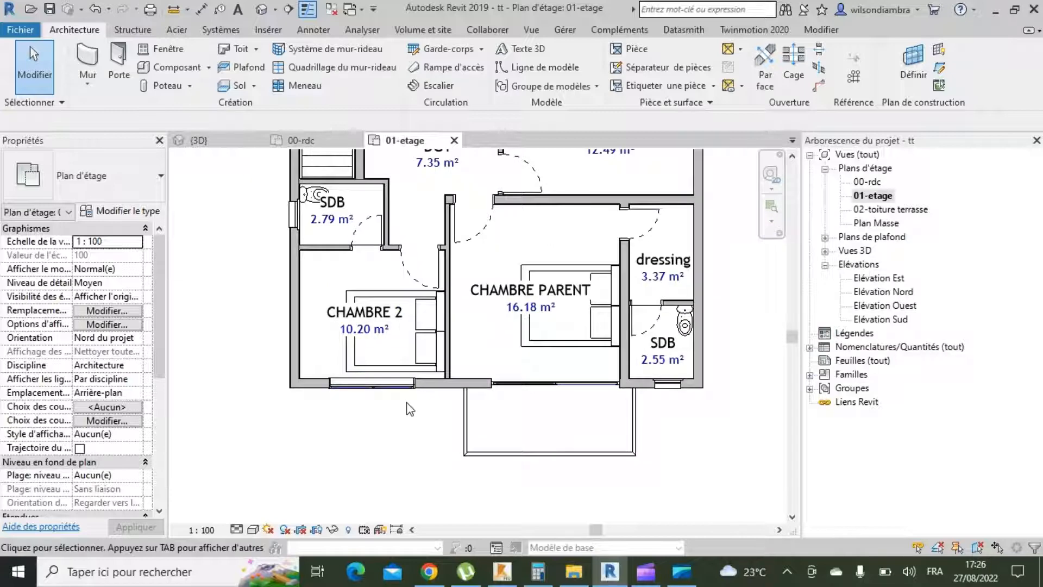
scroll(411, 408, "up", 1)
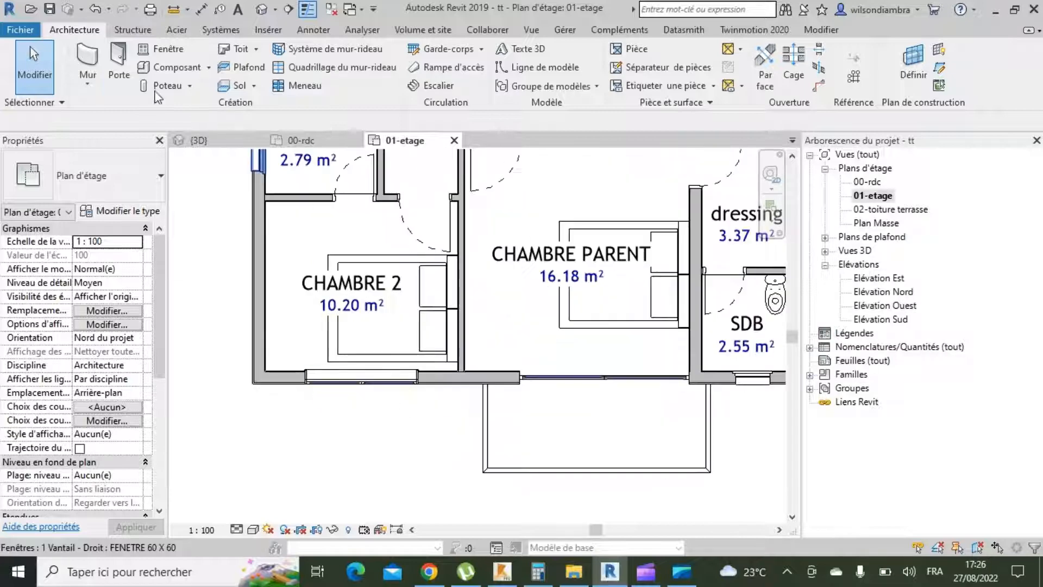
left_click(234, 85)
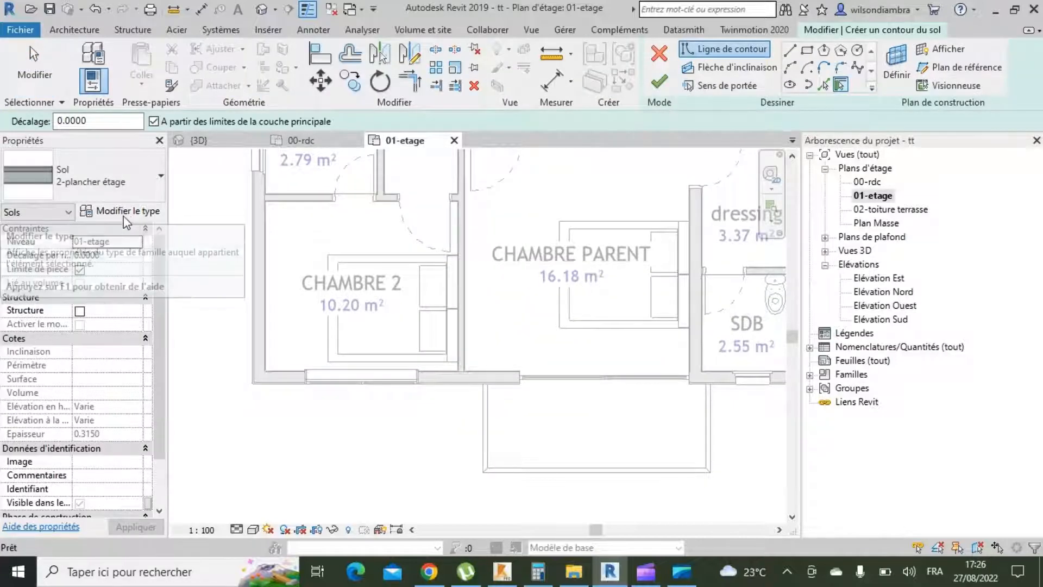
left_click(128, 213)
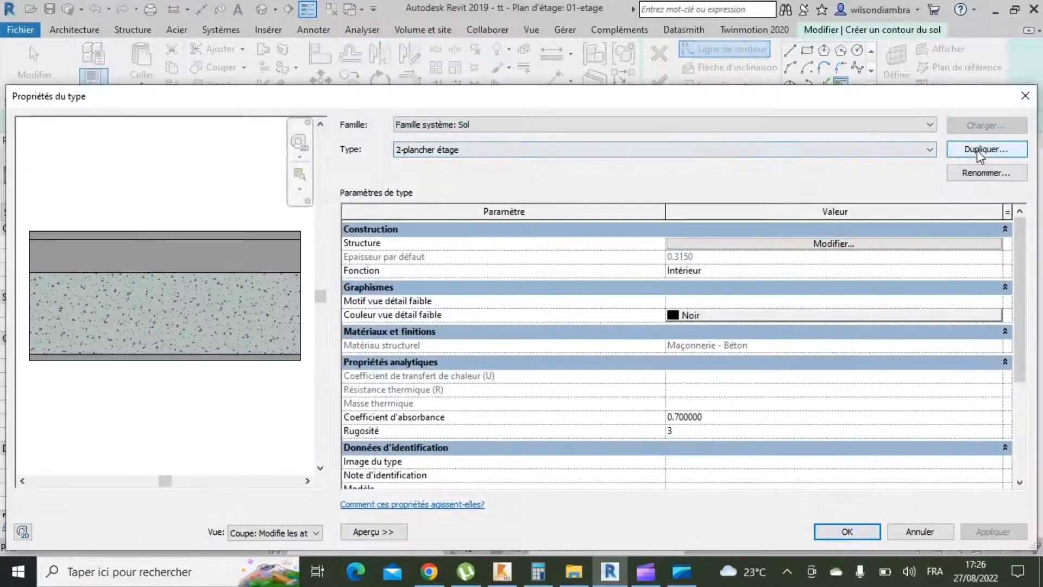
left_click(977, 150)
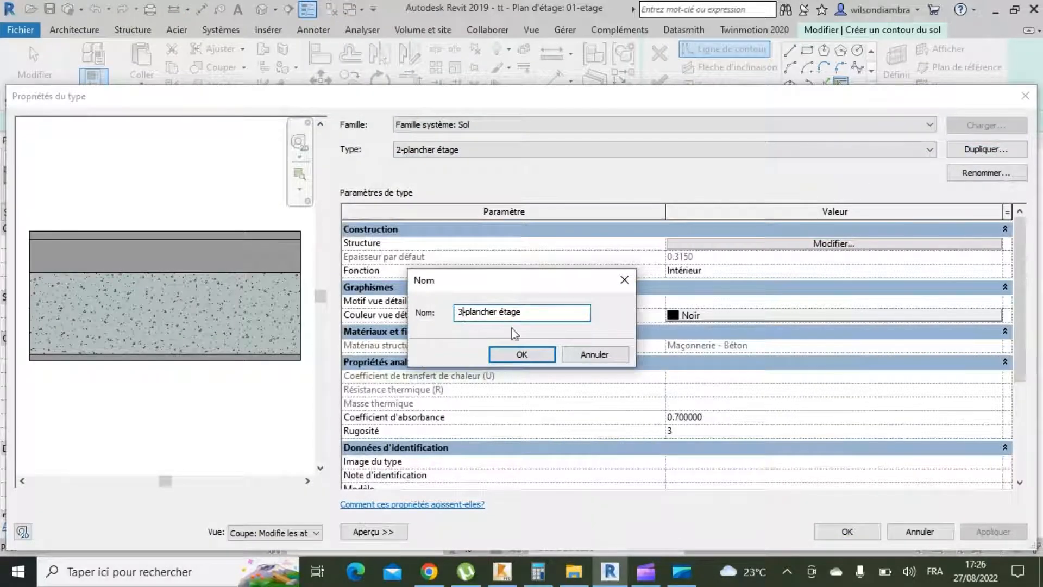
left_click(522, 354)
Remove the charpe and carrelage sdb layers from the 3-plancher étage structure and accept the type.
left_click(711, 244)
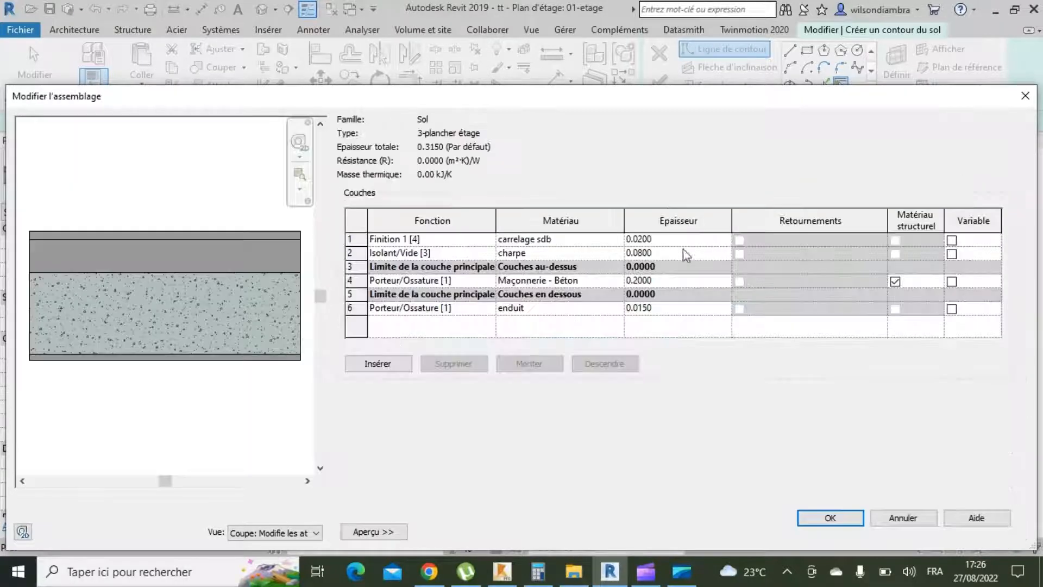
left_click(351, 253)
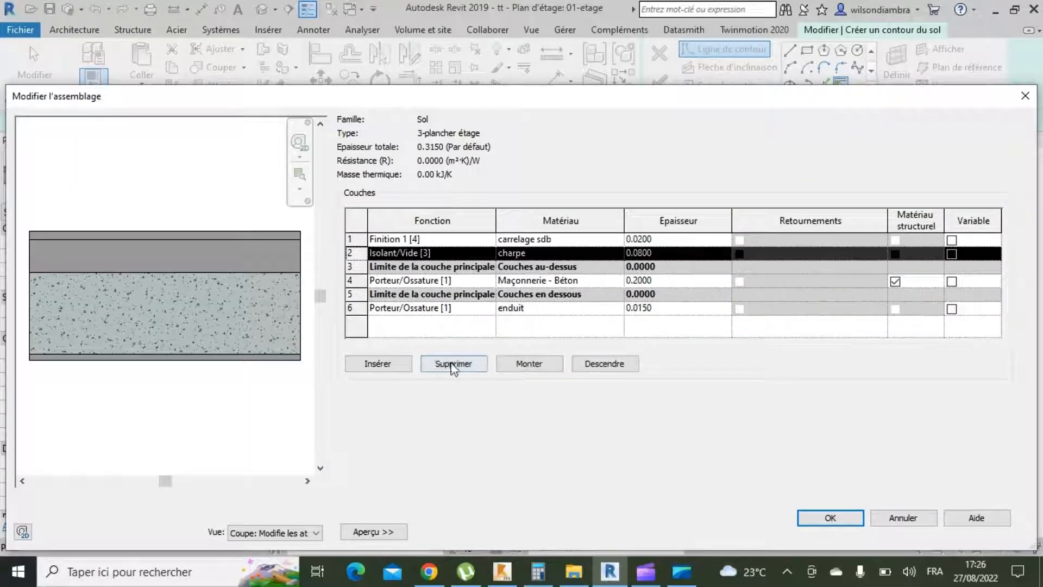
left_click(471, 363)
left_click(359, 239)
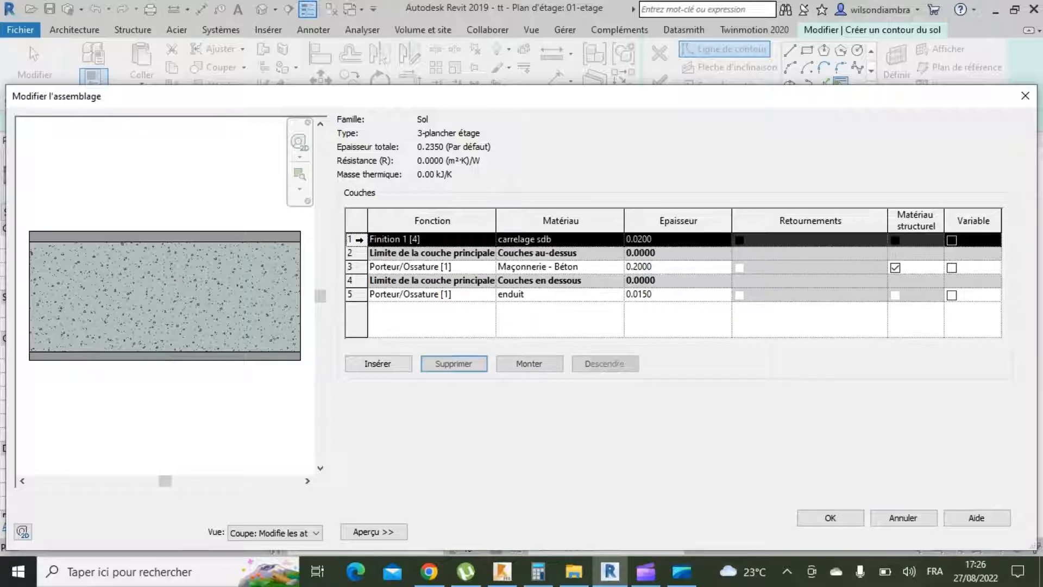
left_click(454, 363)
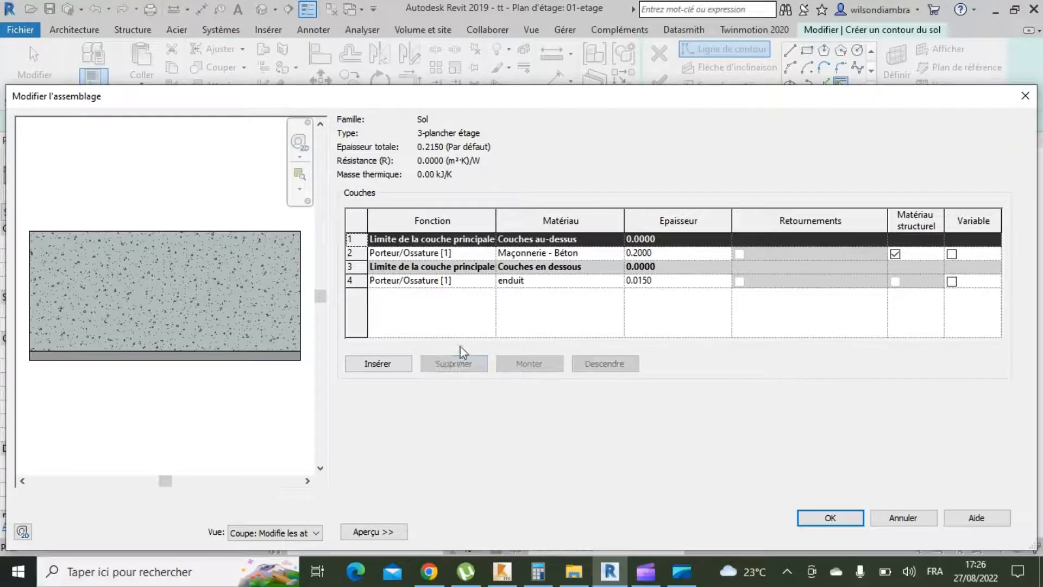
left_click(818, 519)
left_click(841, 534)
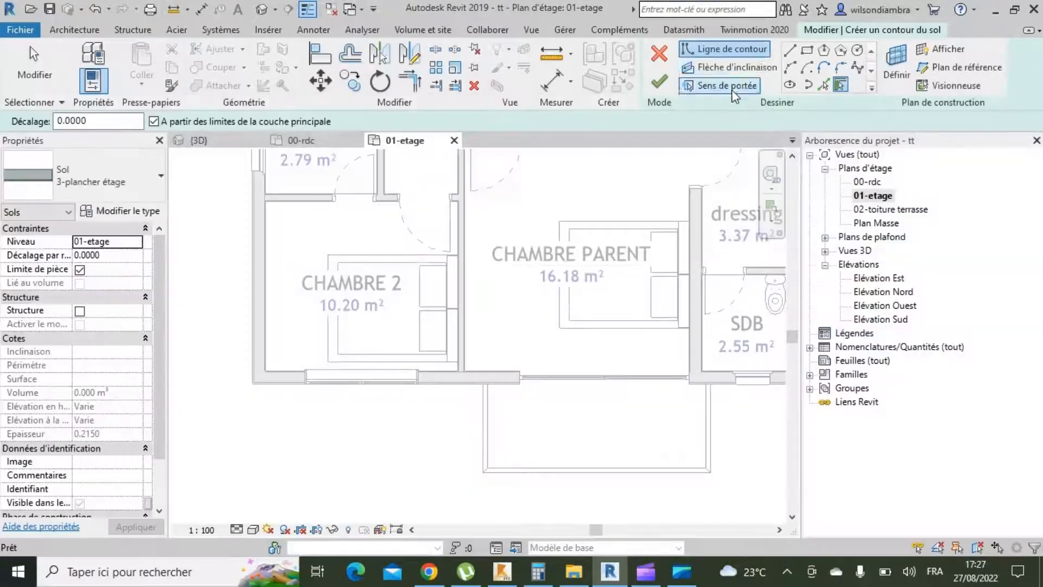
Draw a closed floor boundary outside the CHAMBRE 2 wall up to the balcony railing, about 0.40 m deep with 0.20 m steps at its outer end.
scroll(285, 396, "up", 2)
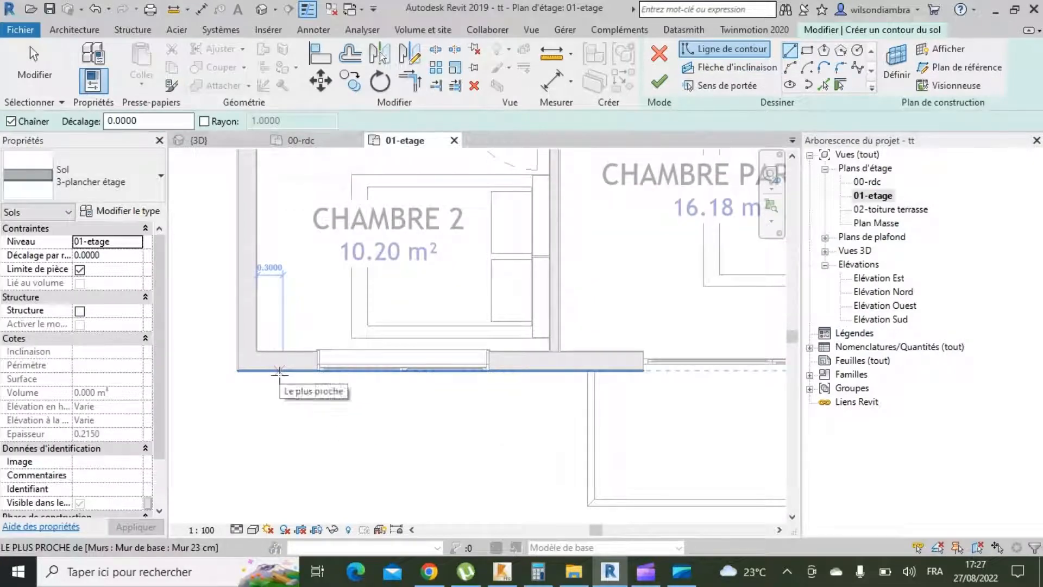
left_click(279, 372)
left_click(274, 387)
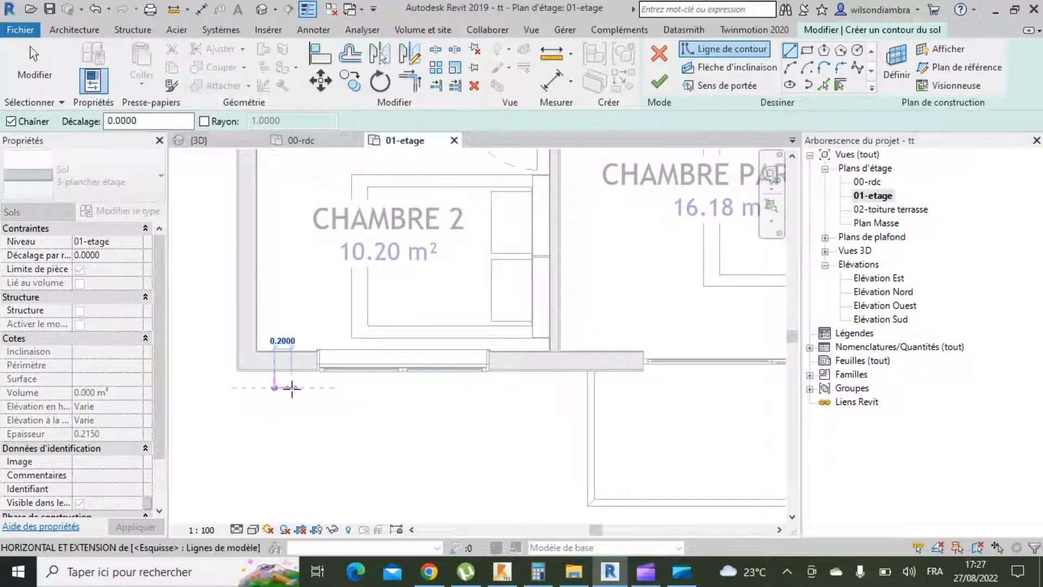
left_click(292, 387)
left_click(292, 405)
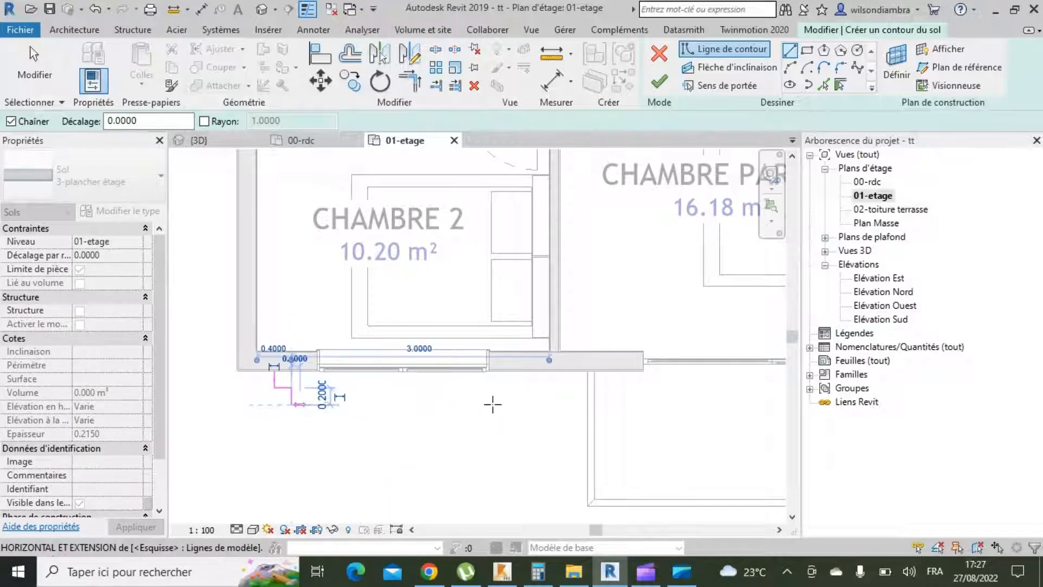
left_click(587, 404)
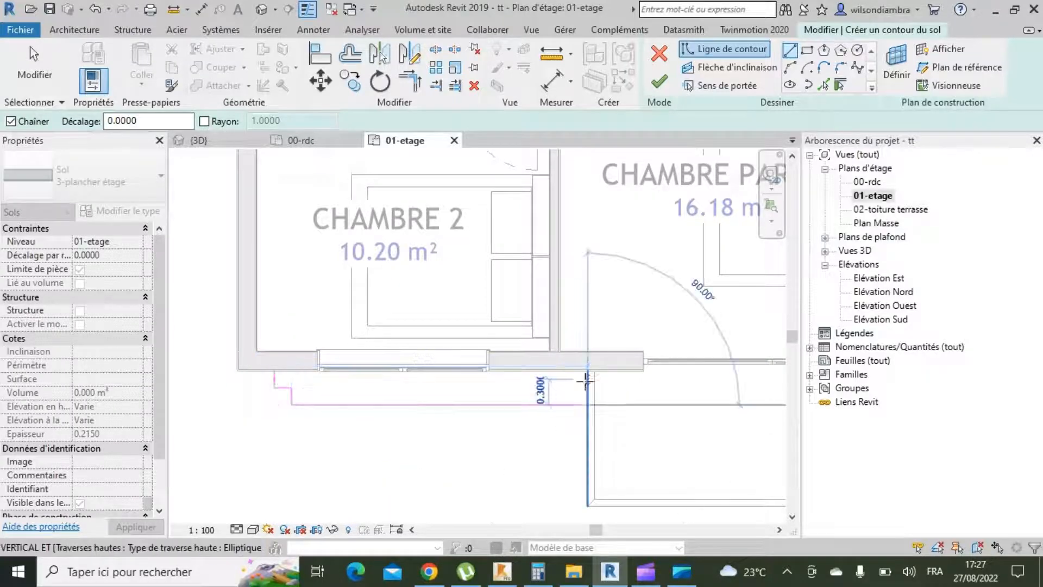
left_click(587, 372)
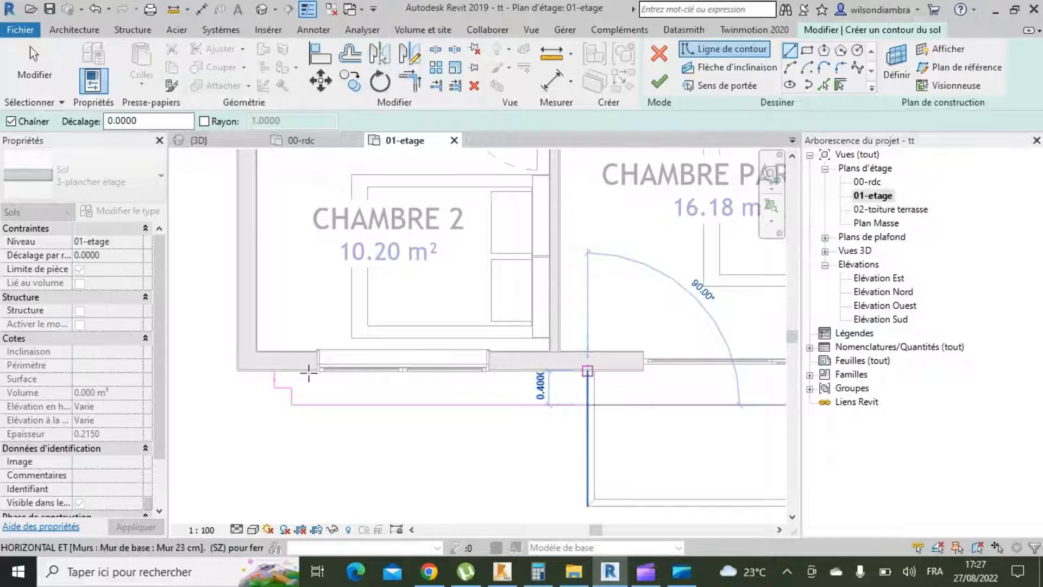
left_click(274, 371)
Draw a matching closed boundary outside the SDB wall beside the balcony, about 0.40 m deep with 0.20 m steps at its outer end.
scroll(287, 400, "down", 3)
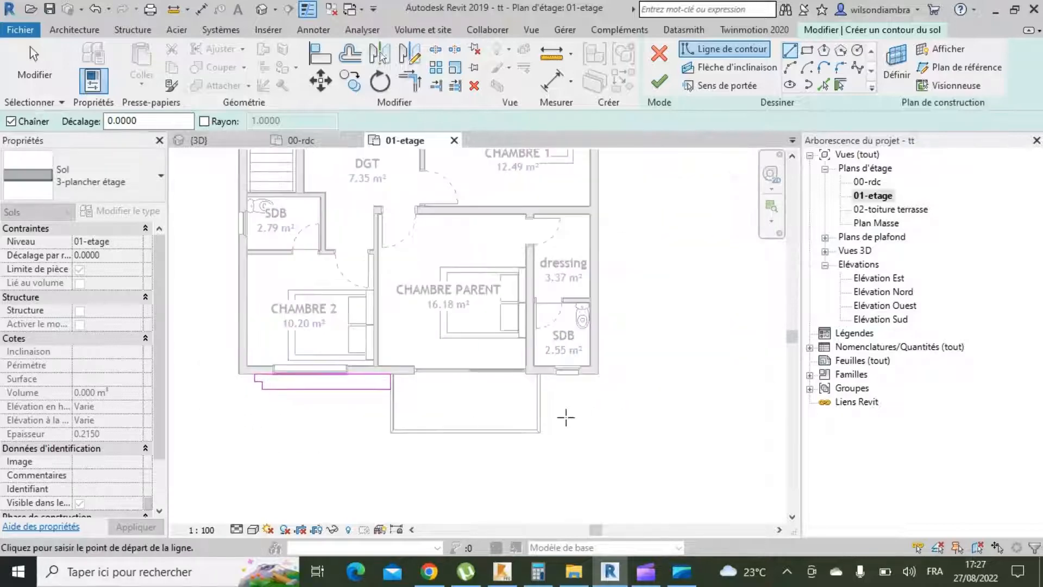
scroll(543, 402, "up", 3)
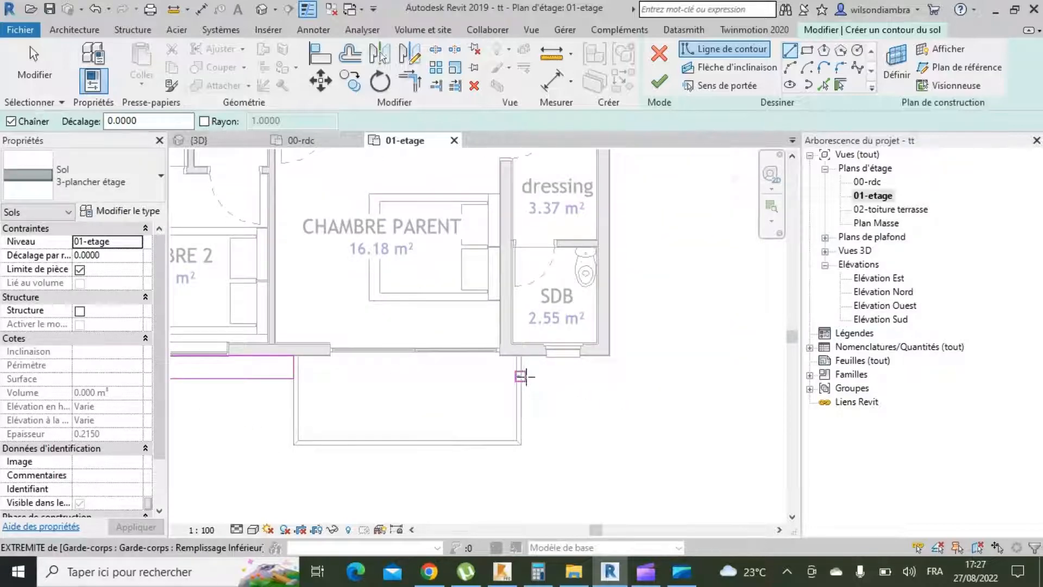
scroll(594, 358, "up", 1)
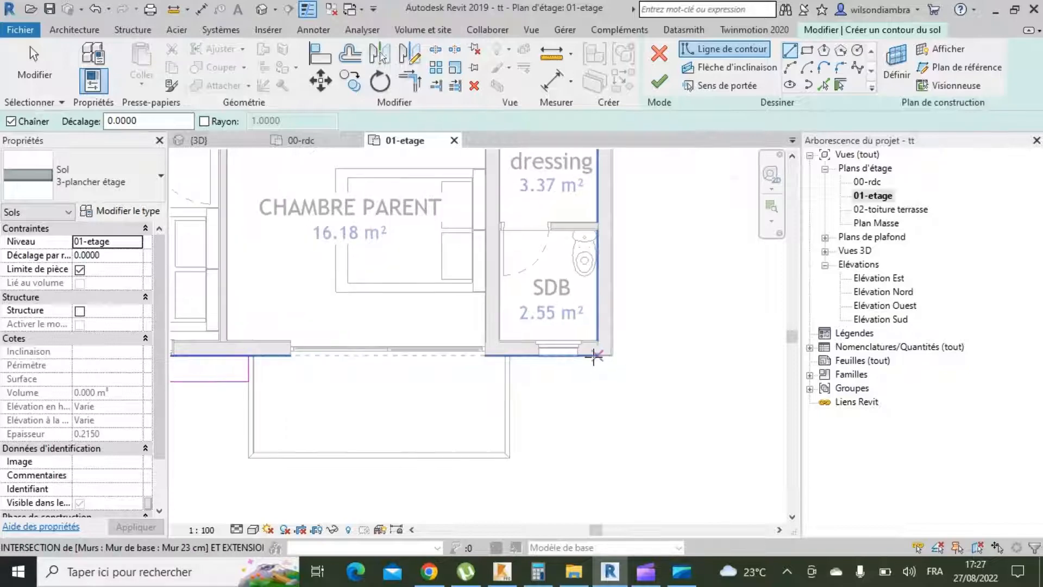
left_click(594, 356)
scroll(595, 359, "up", 2)
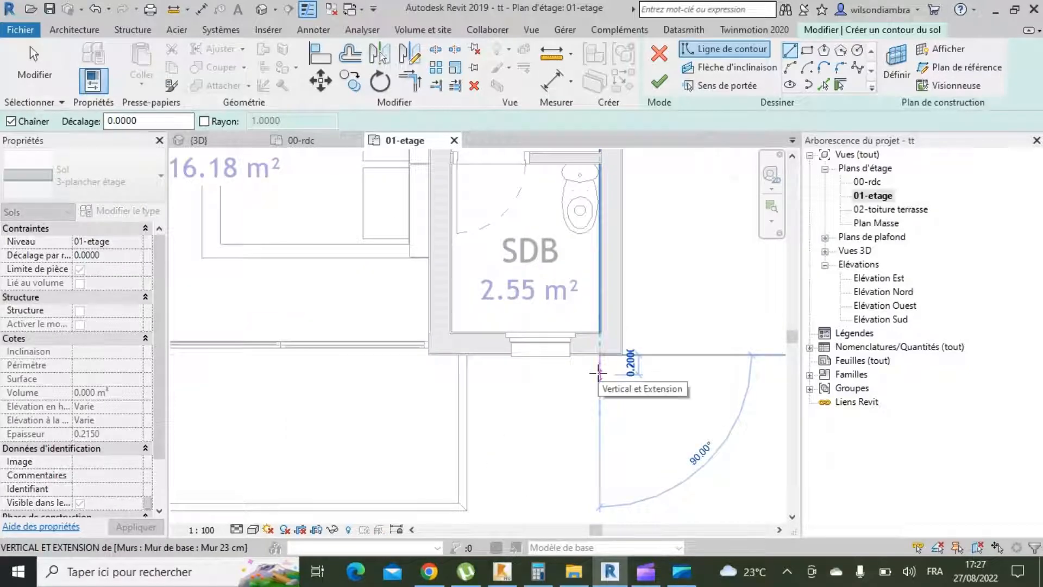
left_click(599, 374)
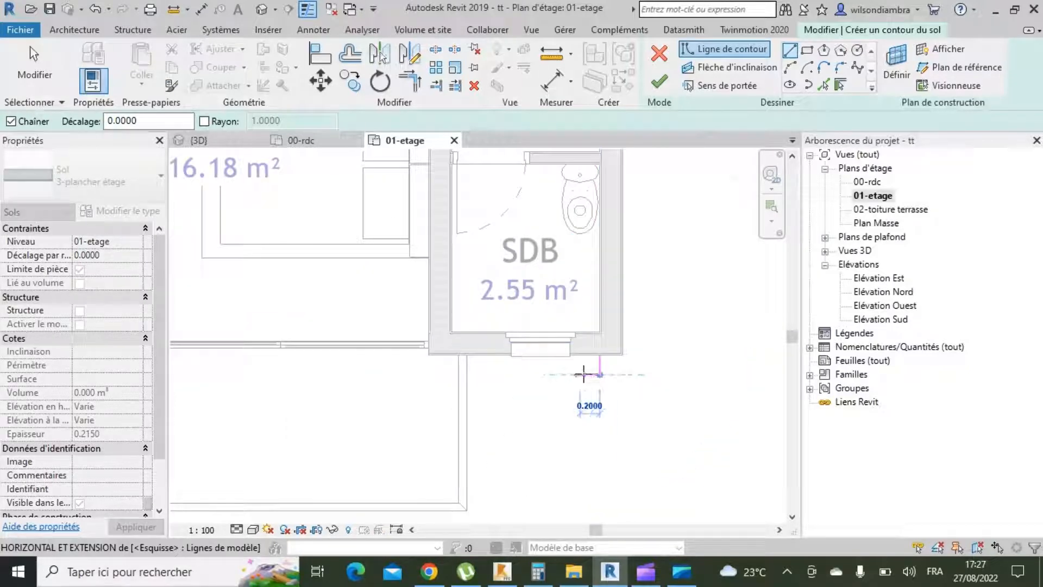
left_click(580, 374)
left_click(580, 394)
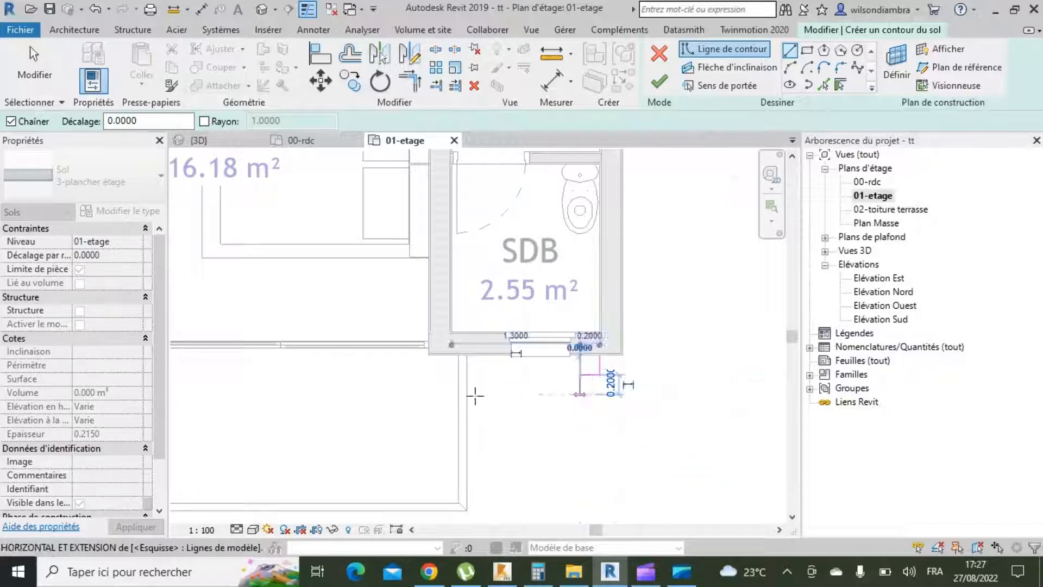
left_click(467, 394)
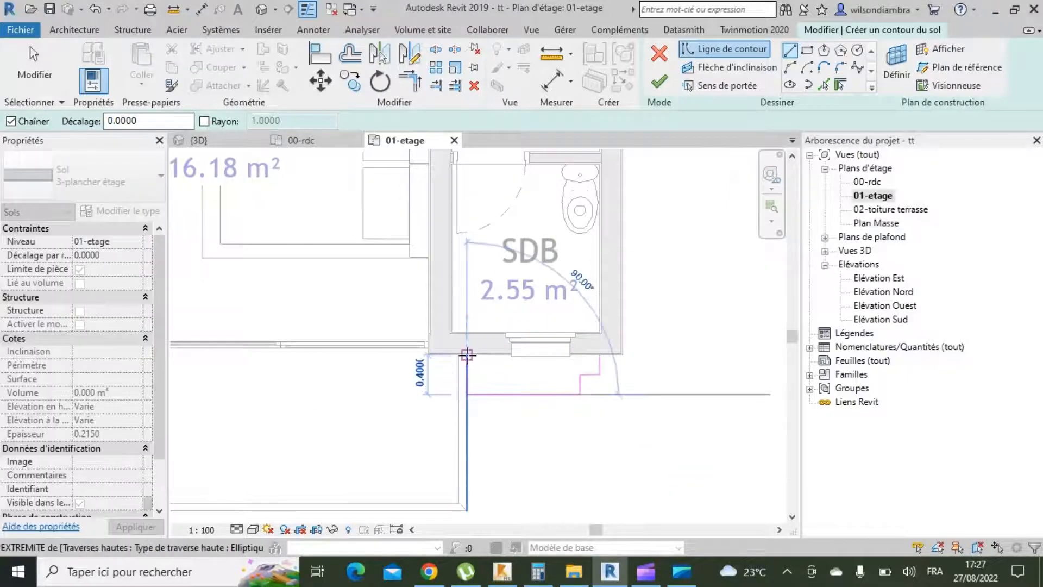
left_click(598, 354)
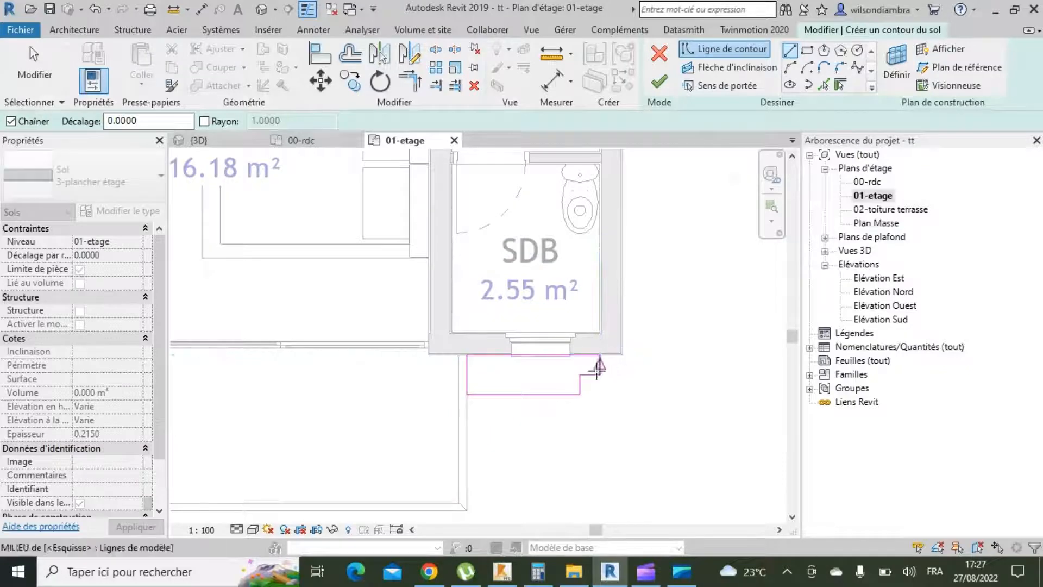
key("Escape")
Finish the sketch of the two facade ledges and examine them on the balcony side in the 3D view.
scroll(622, 438, "down", 3)
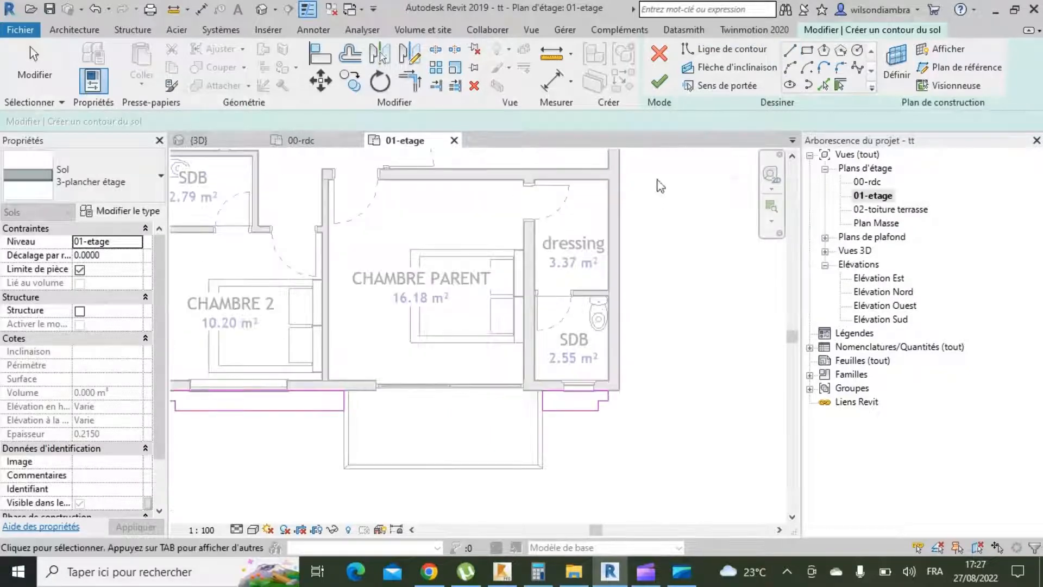
left_click(659, 82)
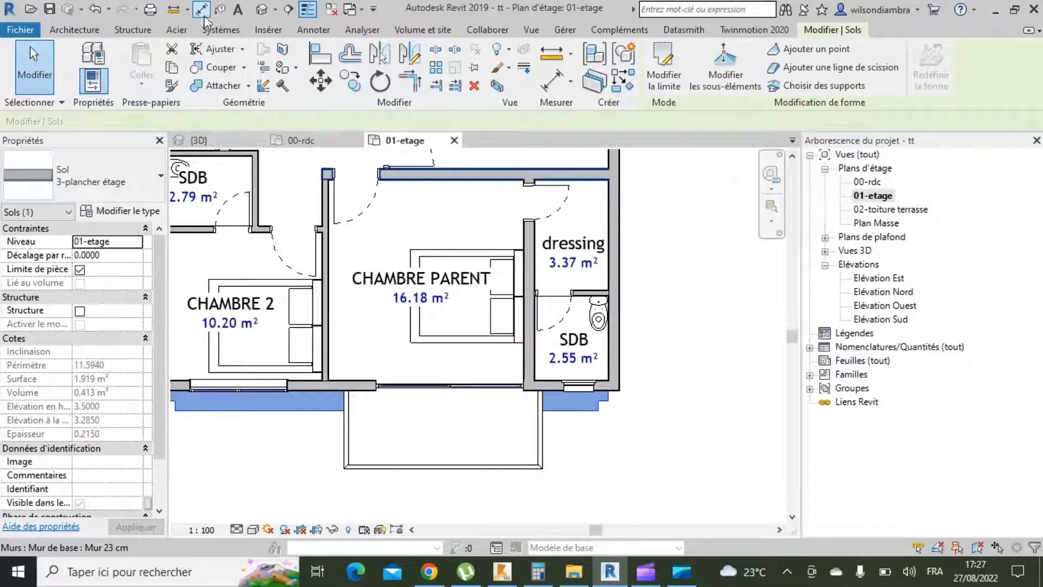
left_click(262, 10)
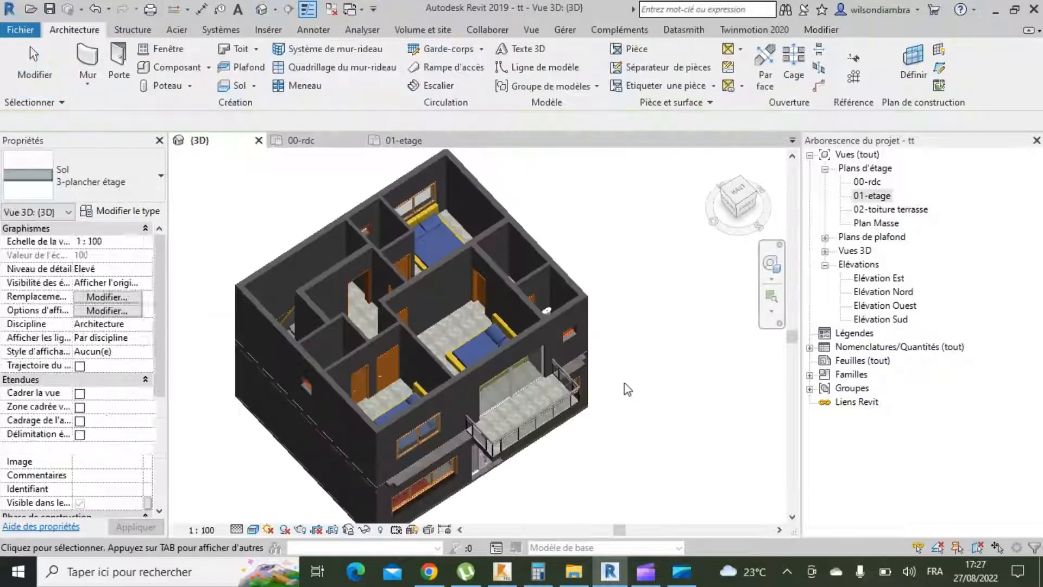
left_click(772, 265)
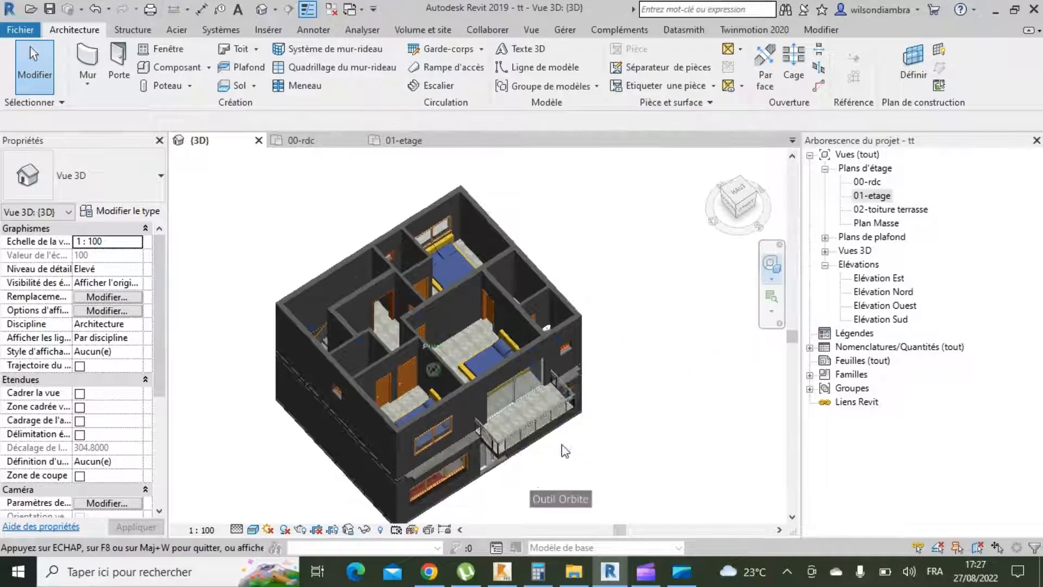
left_click_drag(559, 450, 529, 434)
key("Escape")
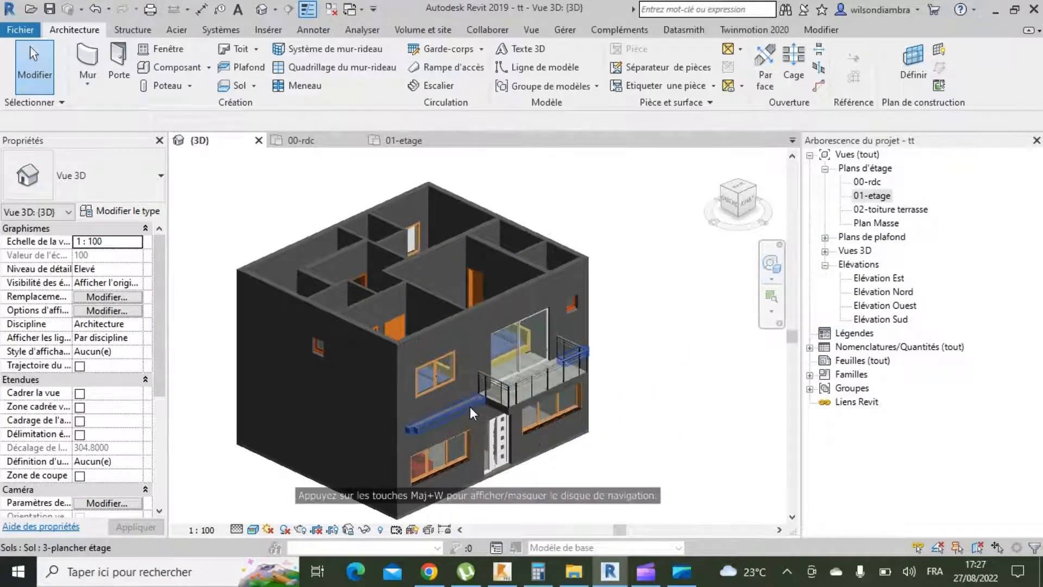
Copy the facade ledge floor and paste it aligned to the 02-toiture terrasse level.
left_click(471, 407)
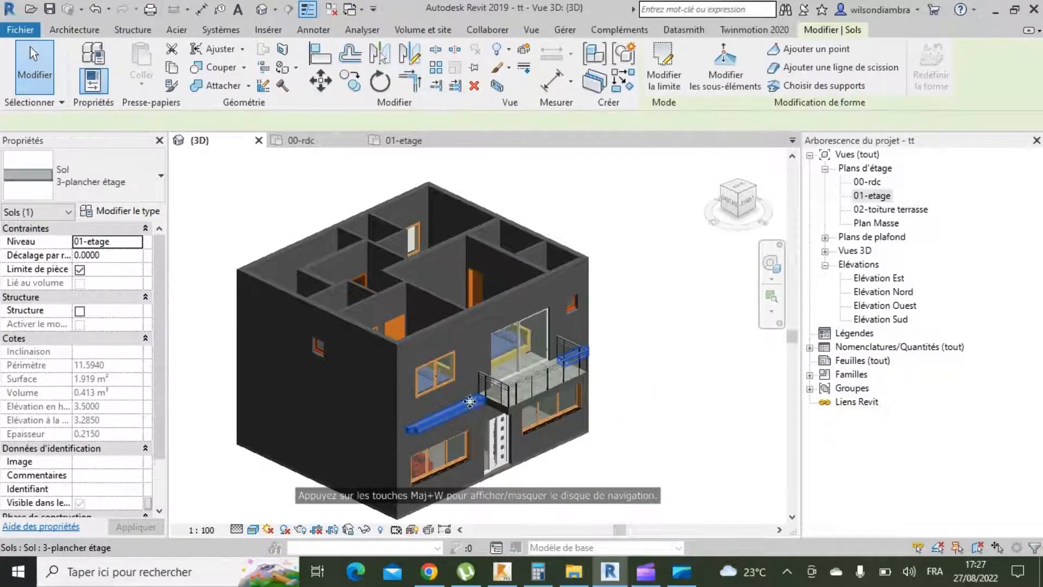
left_click(171, 69)
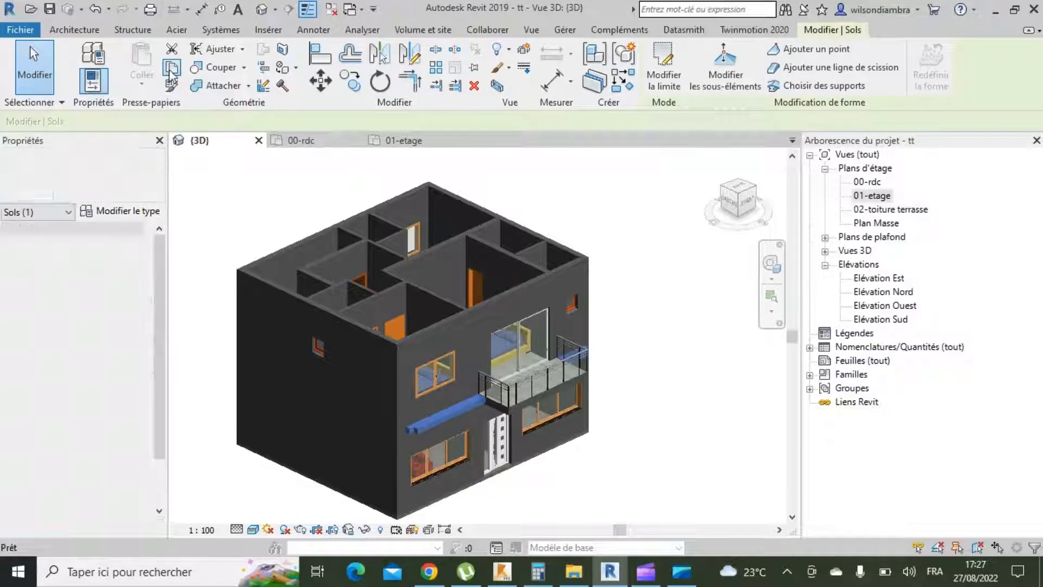
left_click(142, 81)
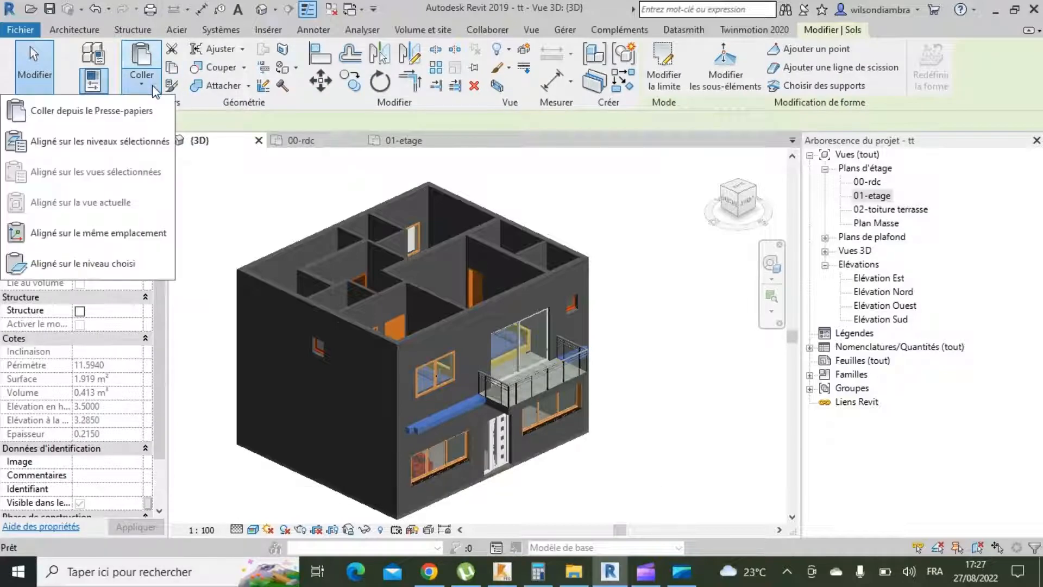
left_click(84, 151)
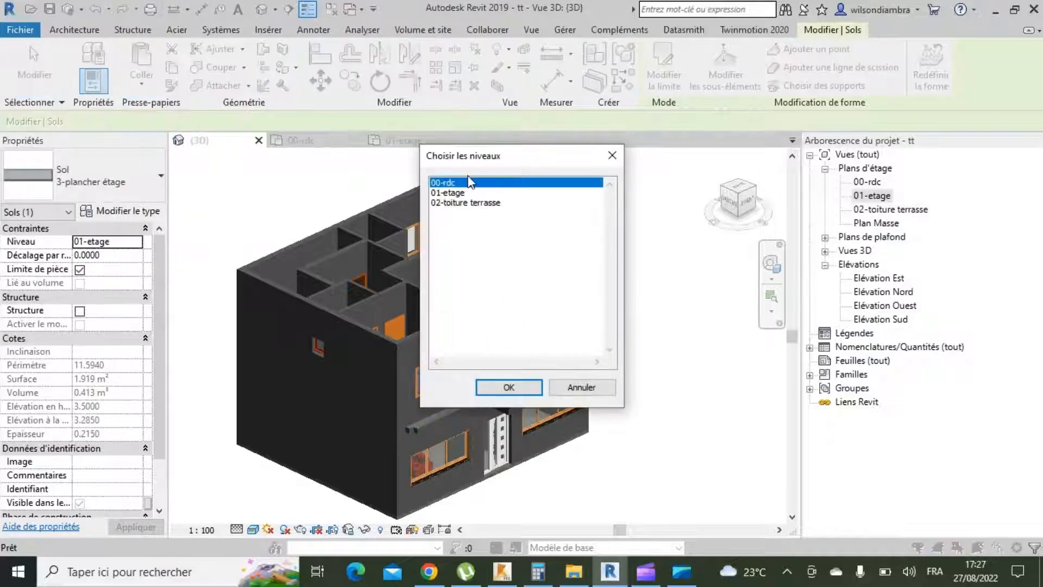
left_click(471, 203)
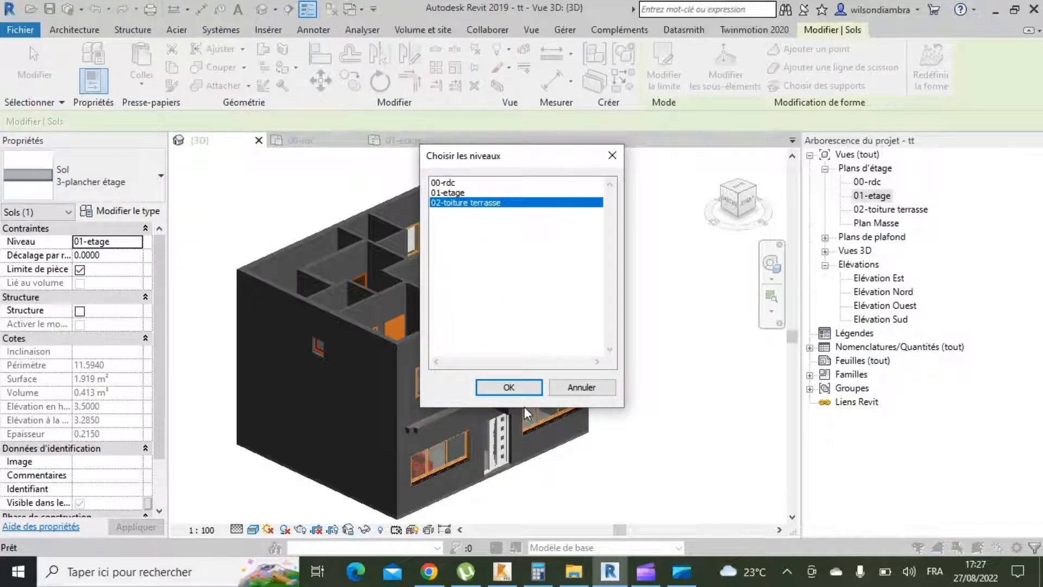
left_click(521, 392)
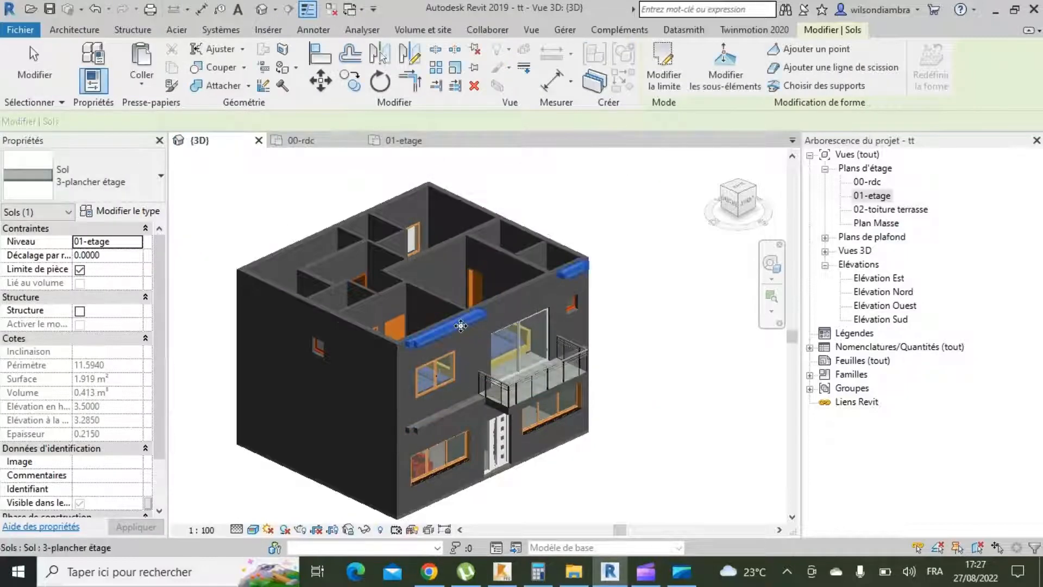
Edit the pasted floor's boundary on the 02-toiture terrasse plan and delete the longer ledge's line along the facade wall.
left_click(672, 87)
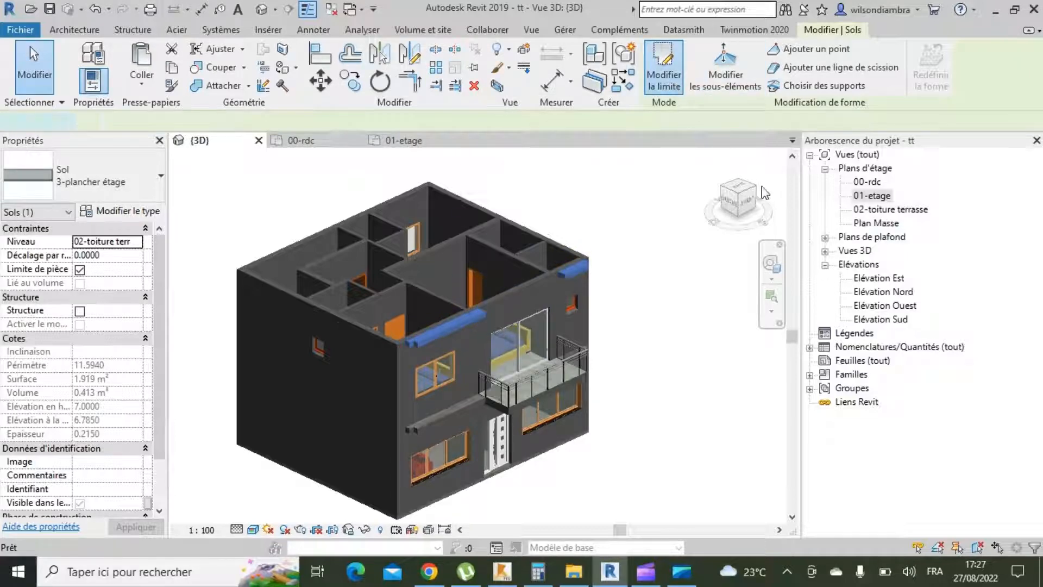
double_click(882, 196)
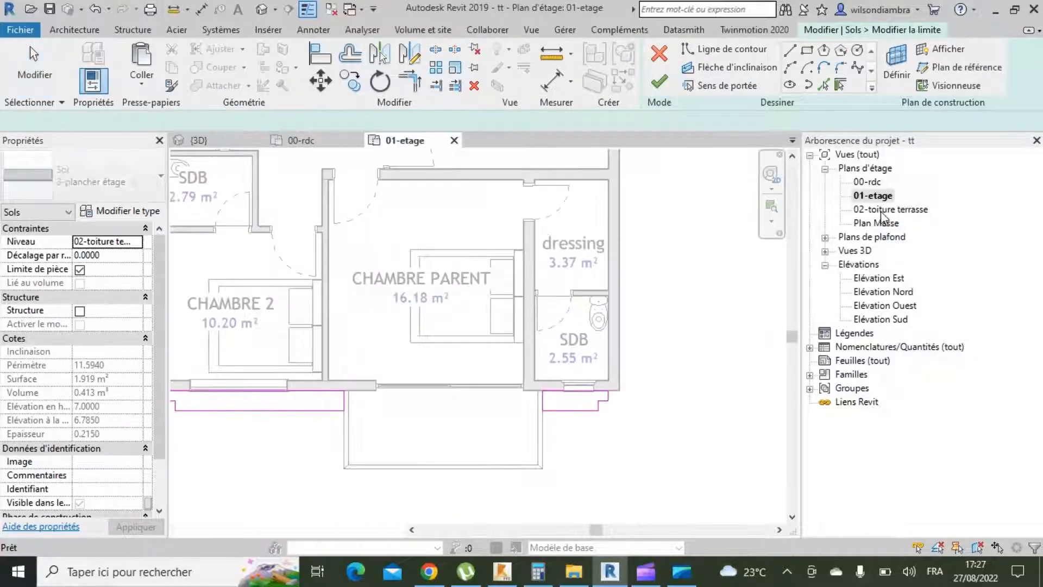
double_click(881, 211)
scroll(656, 274, "down", 4)
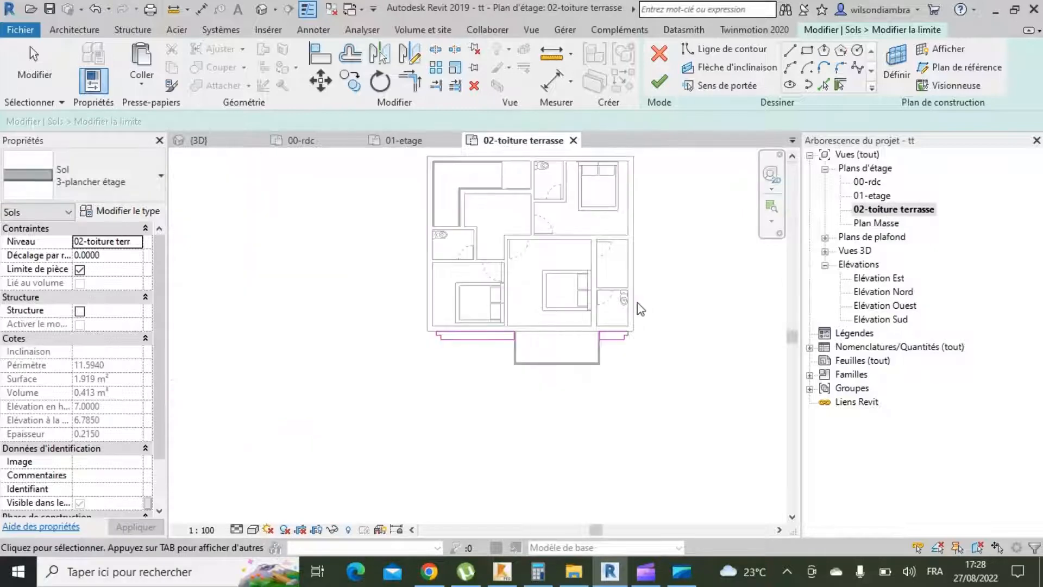
scroll(517, 317, "up", 3)
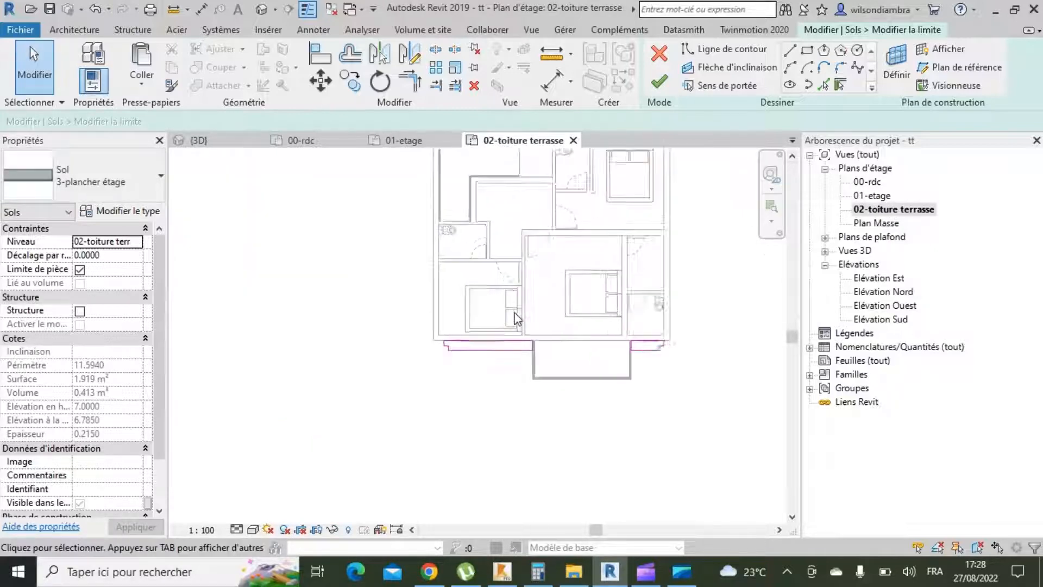
left_click(482, 342)
scroll(529, 345, "up", 2)
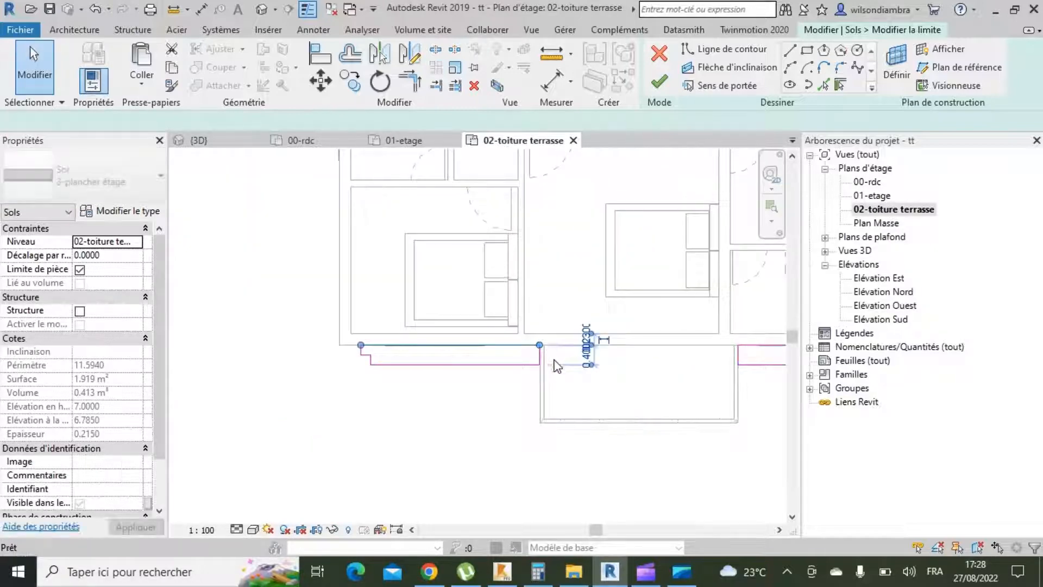
key("Delete")
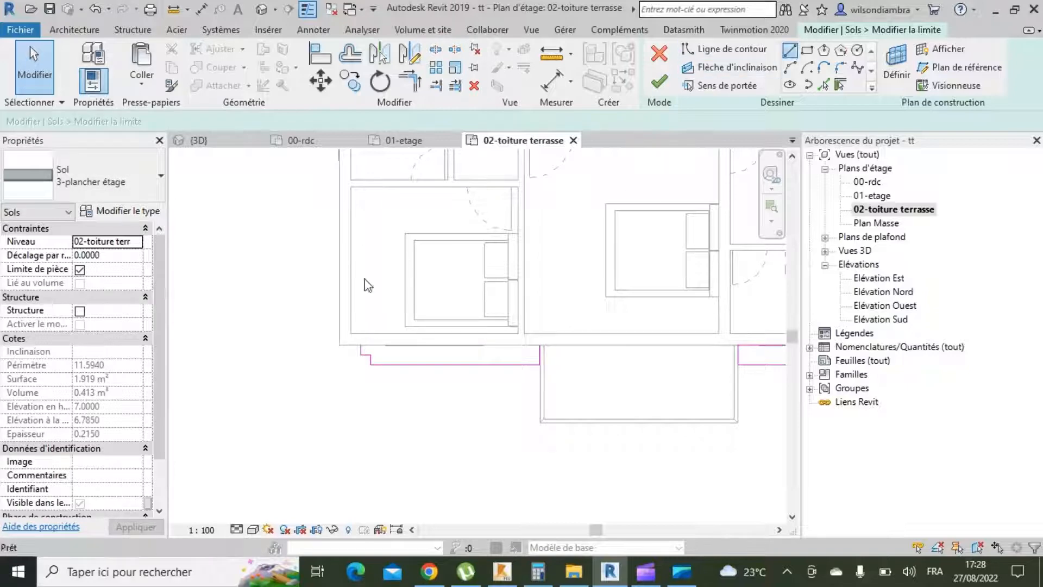
Draw boundary lines from the longer ledge's outer end around the house's outer walls to the shorter ledge's outer end.
key("l")
key("i")
left_click(362, 346)
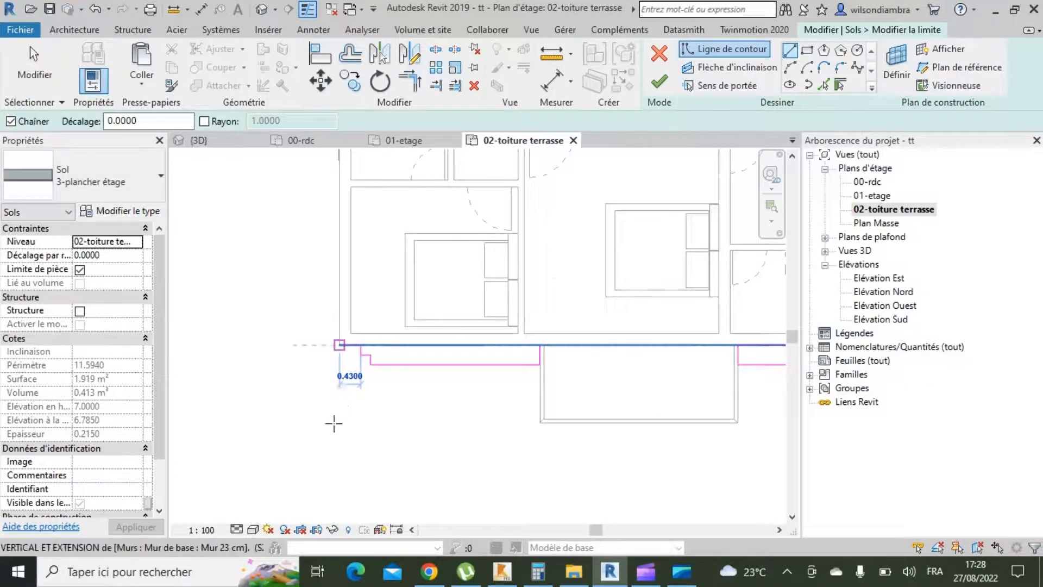
scroll(333, 422, "down", 4)
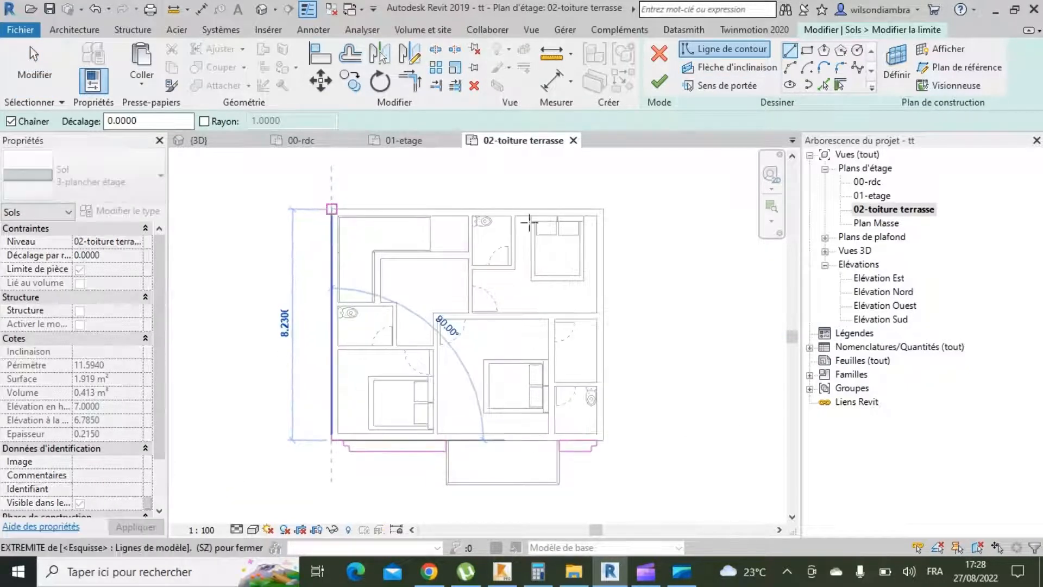
left_click(333, 209)
left_click(602, 208)
scroll(601, 450, "up", 3)
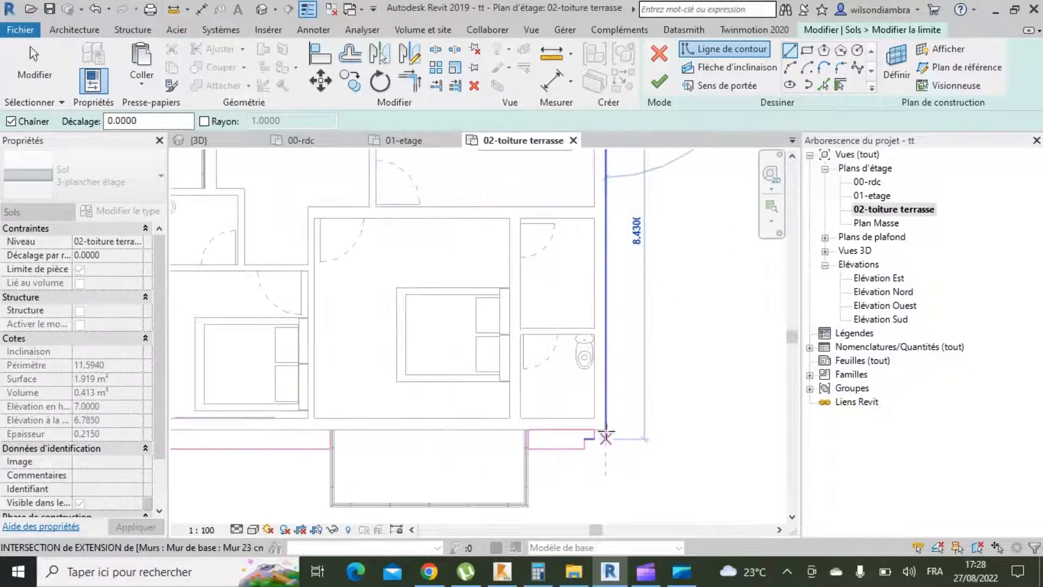
left_click(608, 429)
scroll(598, 430, "up", 3)
left_click(591, 428)
key("Escape")
key("Escape")
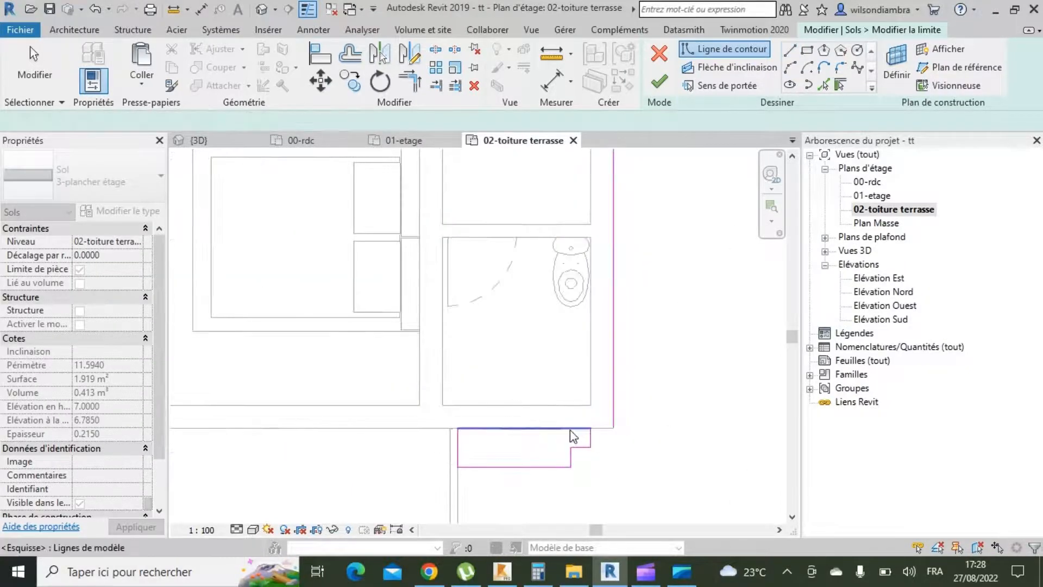
Remove the shorter ledge's lines along the facade wall and balcony, and draw the short line joining its stepped end to the wall.
left_click(574, 428)
left_click(623, 442)
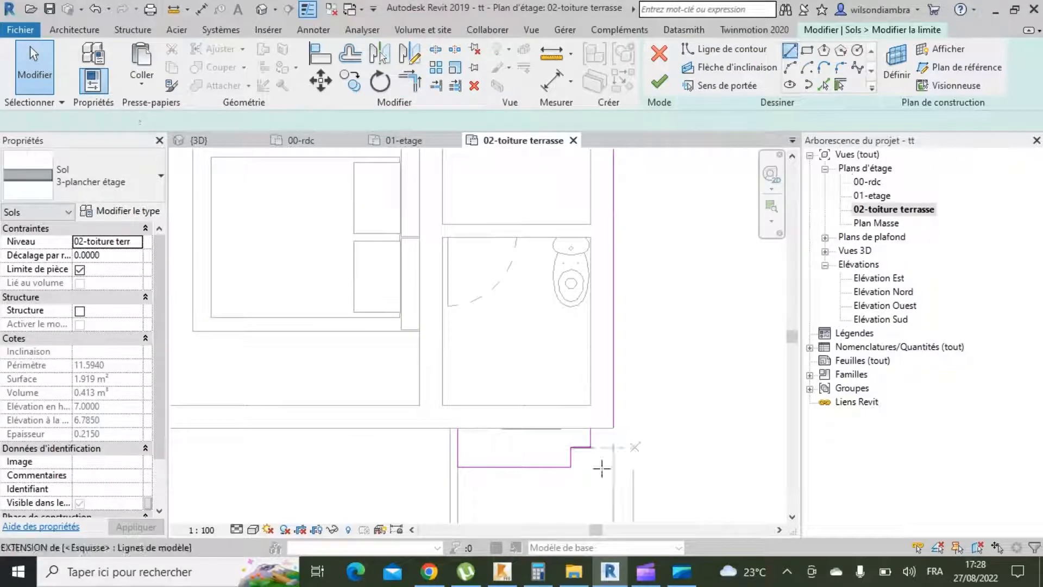
scroll(602, 468, "up", 2)
key("l")
key("i")
left_click(594, 441)
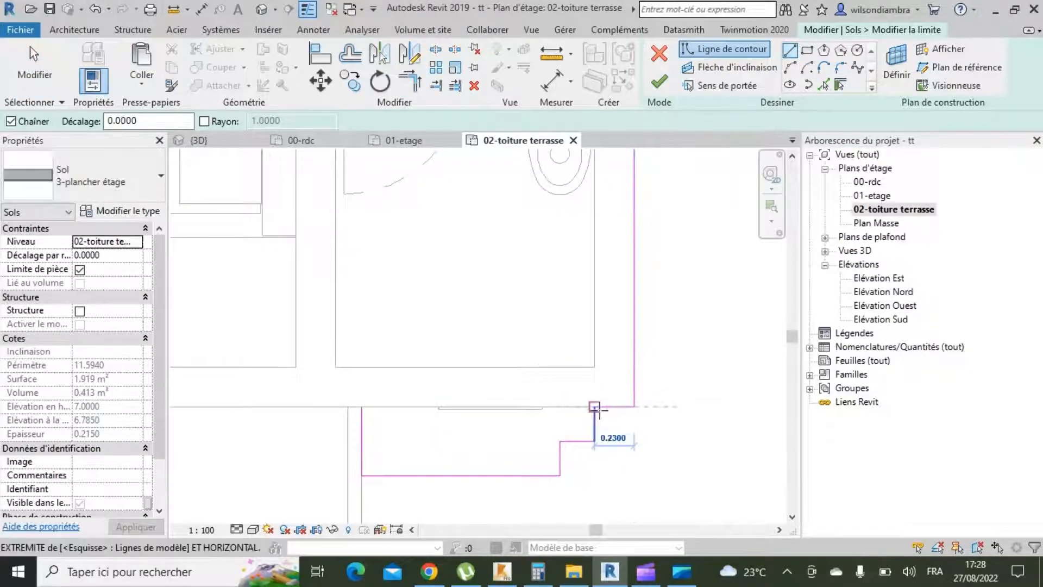
left_click(595, 407)
scroll(531, 340, "down", 3)
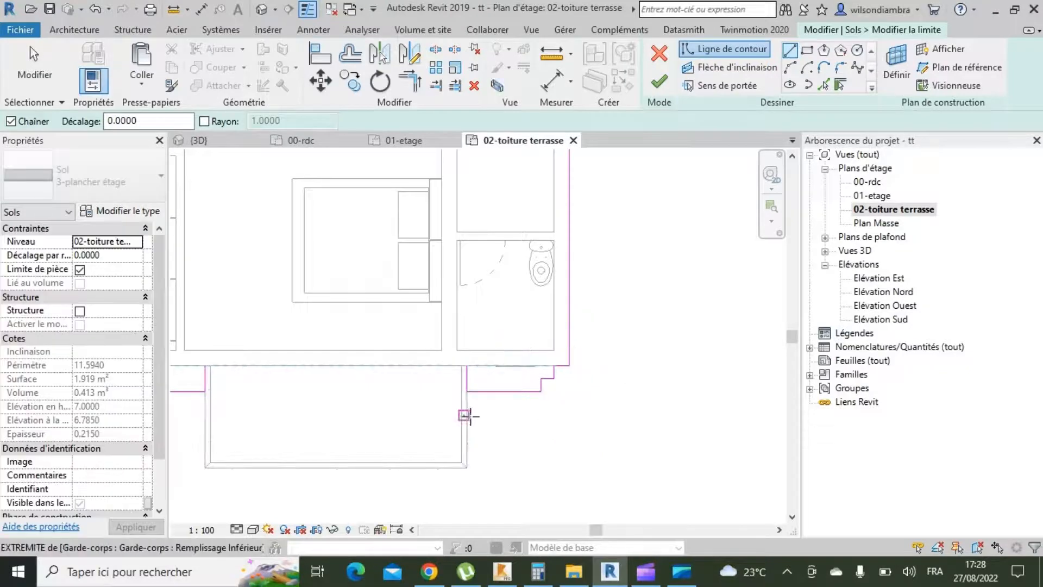
key("Escape")
scroll(587, 350, "down", 1)
key("Escape")
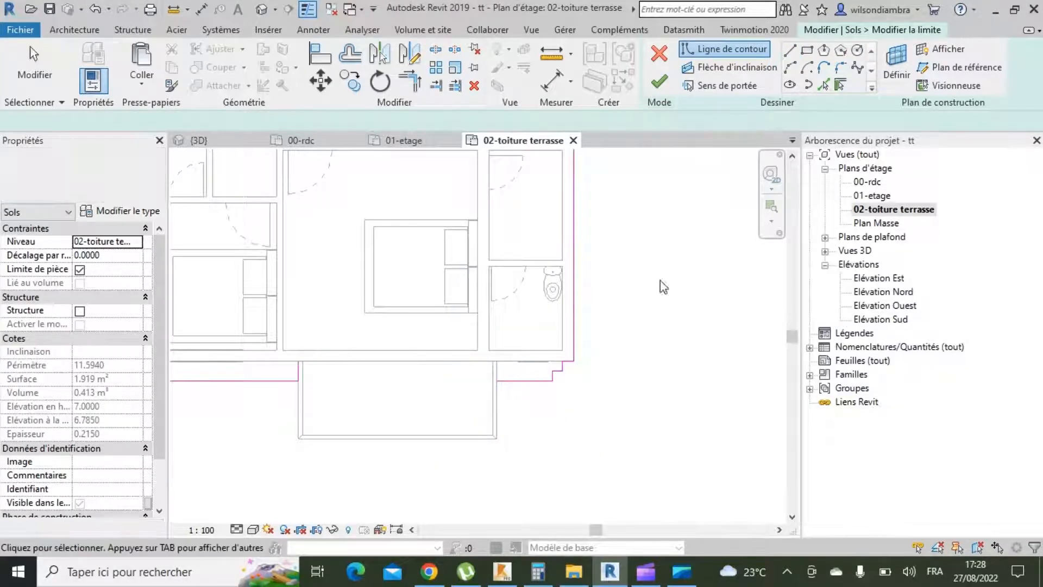
Draw boundary lines around the balcony's outer edges from the shorter ledge's front corner to the longer ledge's front corner.
left_click(789, 54)
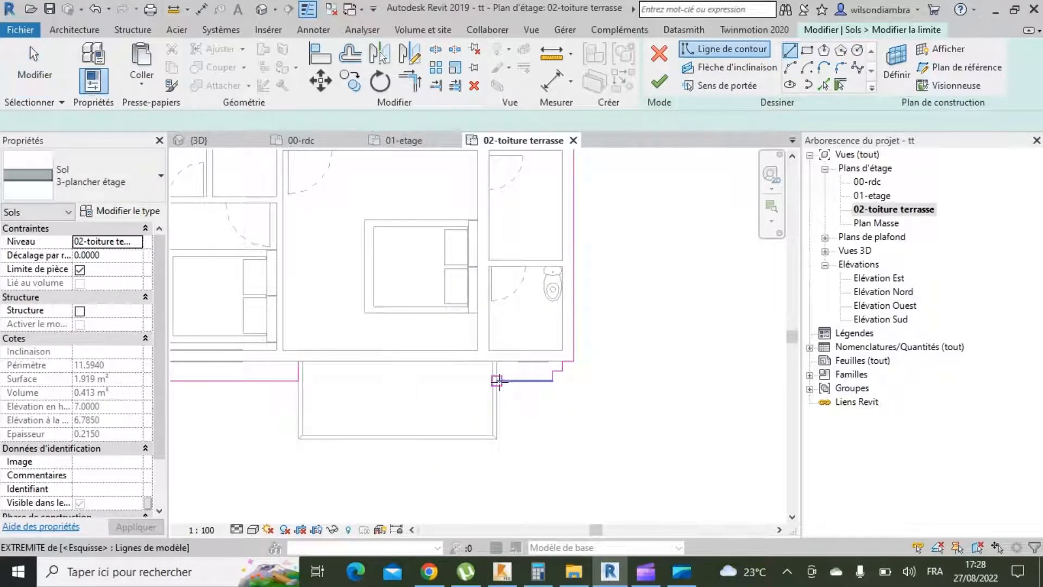
left_click(497, 380)
left_click(497, 439)
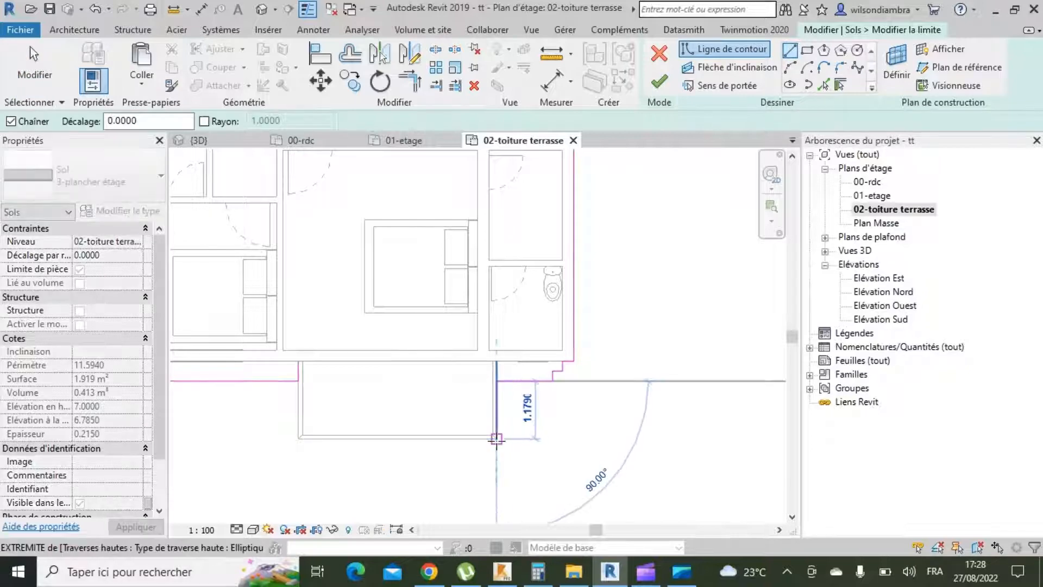
left_click(296, 439)
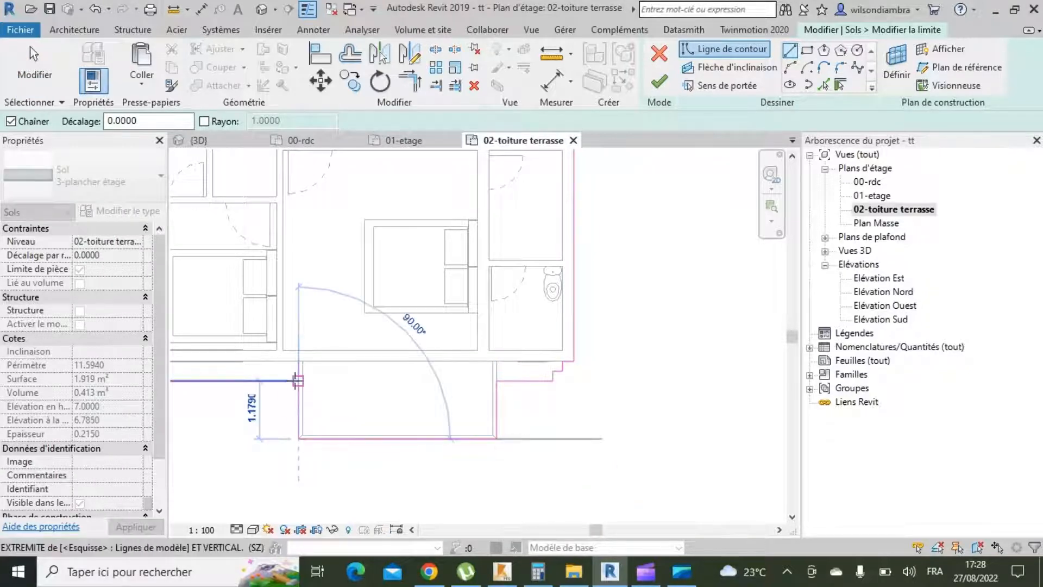
left_click(296, 378)
scroll(294, 371, "up", 2)
key("Escape")
key("Escape")
Delete the longer ledge's end line beside the balcony and finish the floor sketch, attaching the walls to the slab's base.
left_click(294, 365)
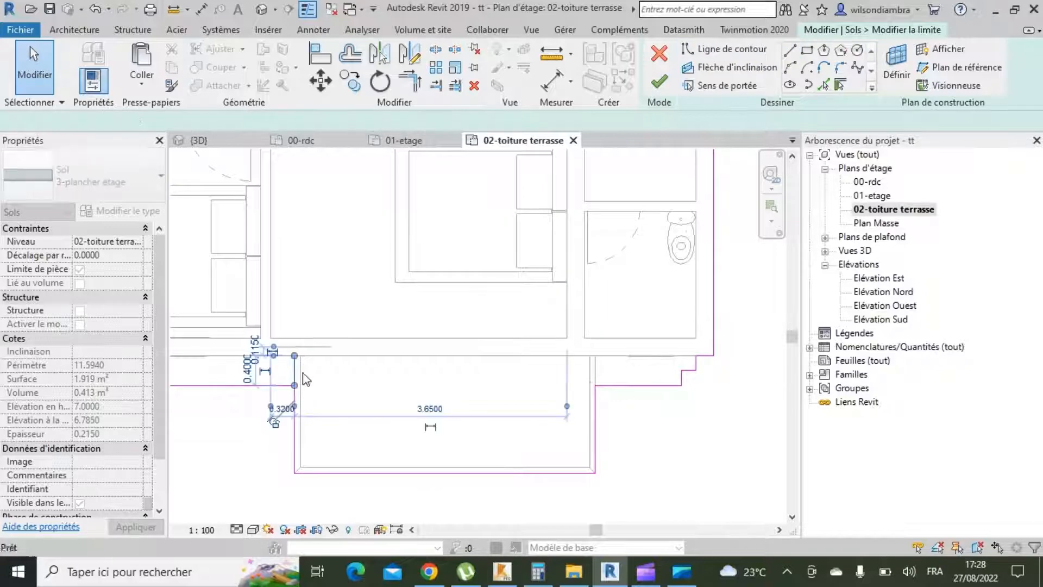
key("Delete")
scroll(598, 431, "down", 3)
scroll(547, 464, "down", 3)
scroll(581, 371, "up", 2)
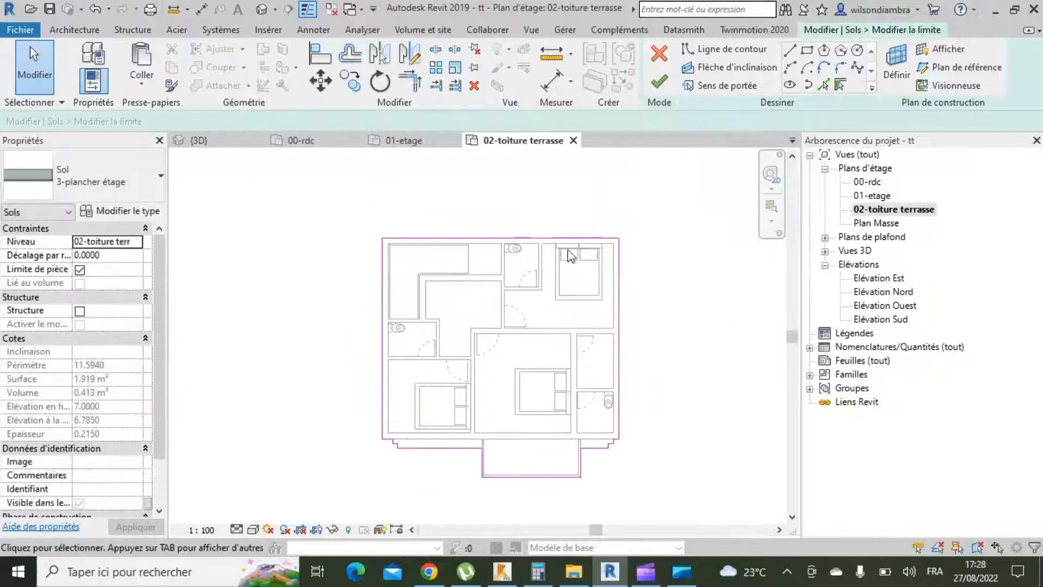
left_click(670, 86)
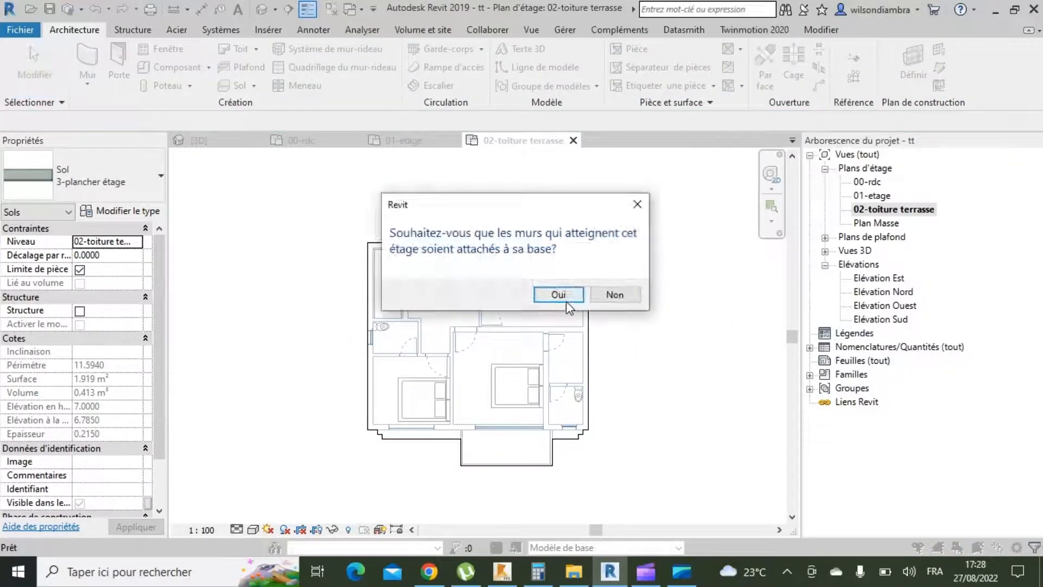
key("Return")
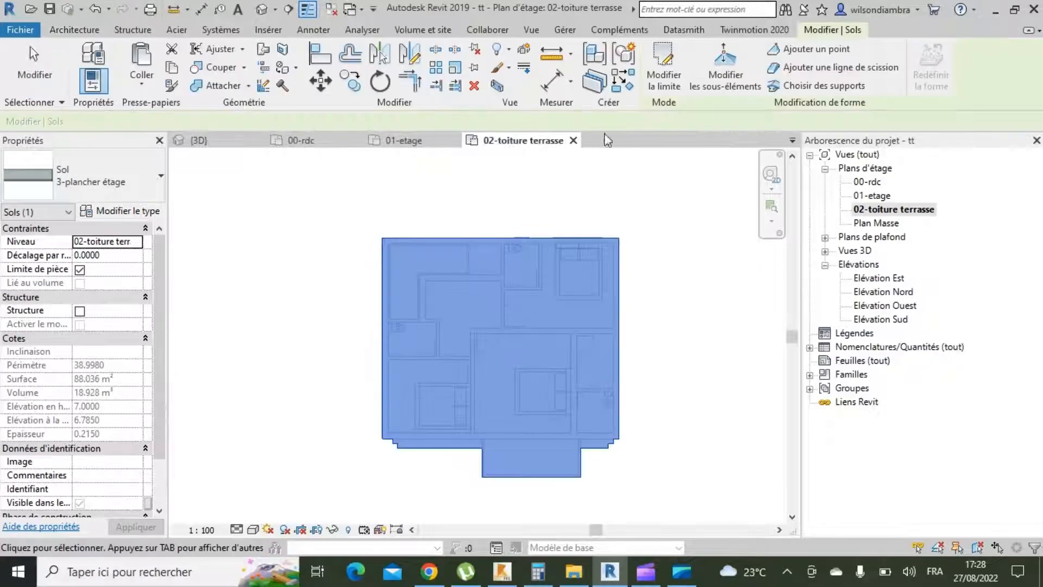
key("Escape")
Select the roof slab in the 3D view and duplicate its floor type under the name plancher terrasse.
left_click(262, 9)
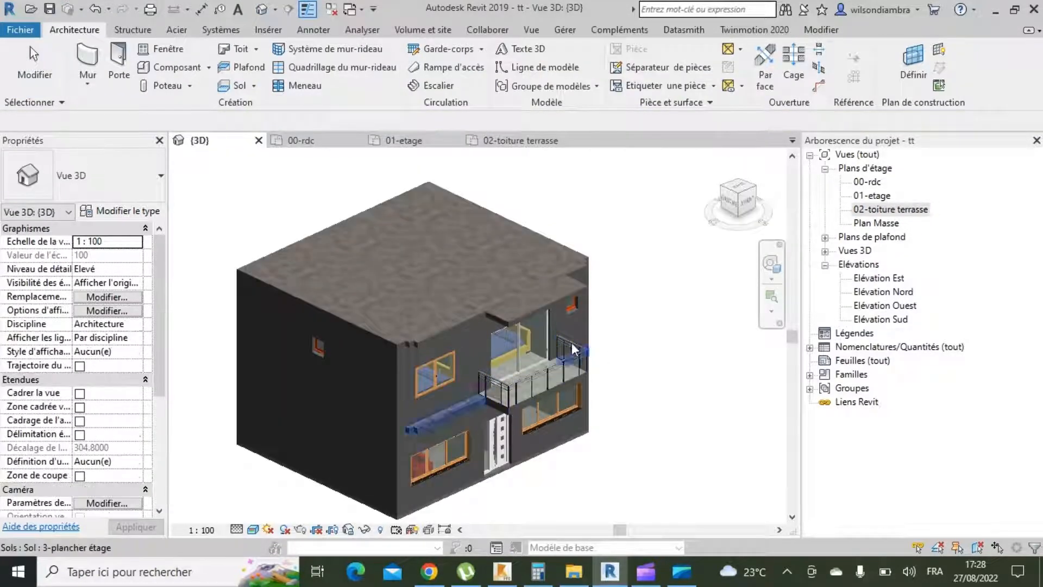
left_click(489, 308)
scroll(490, 308, "up", 2)
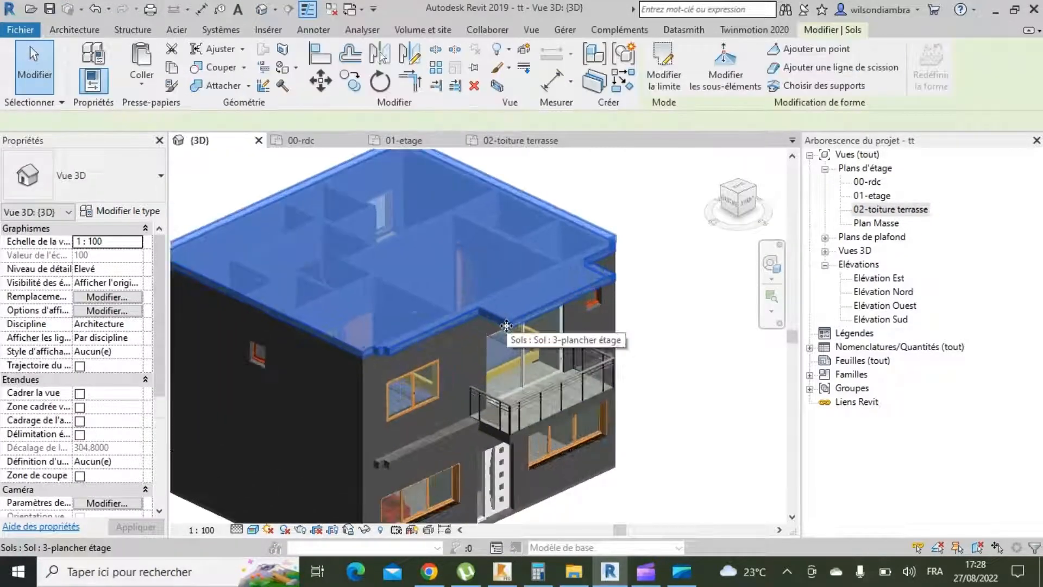
left_click(106, 216)
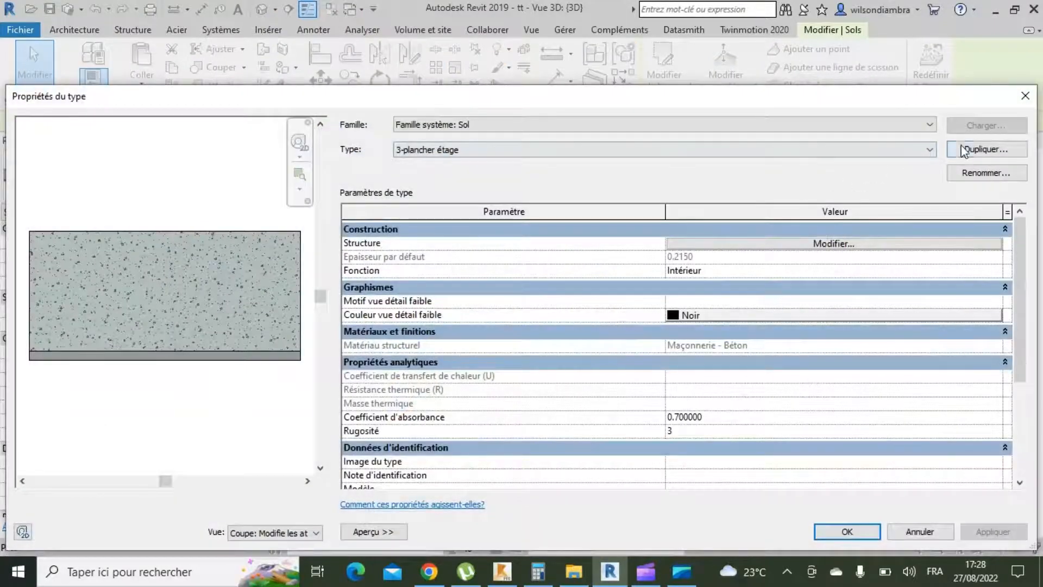
left_click(962, 150)
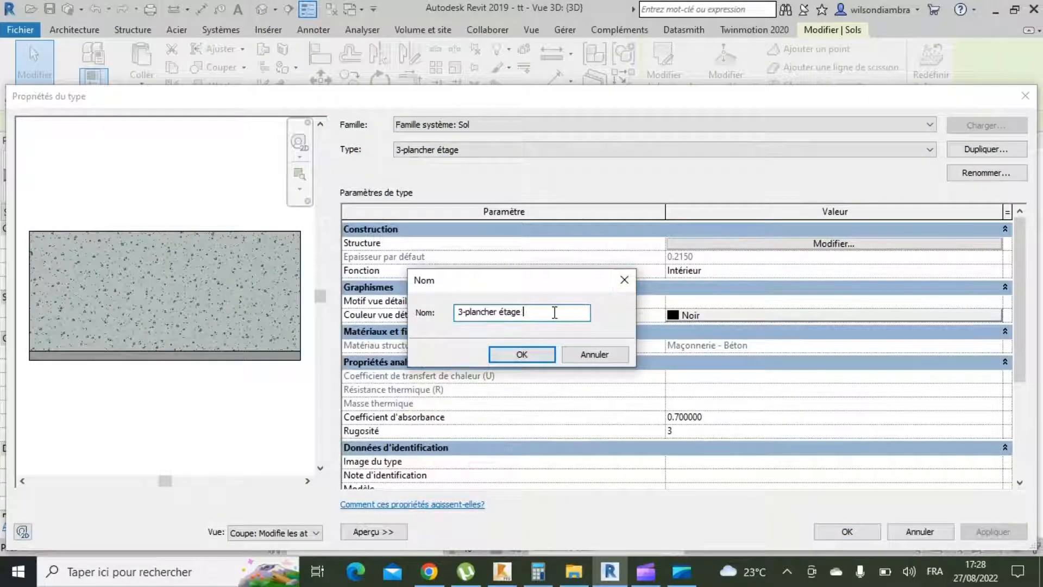
key("BackSpace")
key("BackSpace")
key("Return")
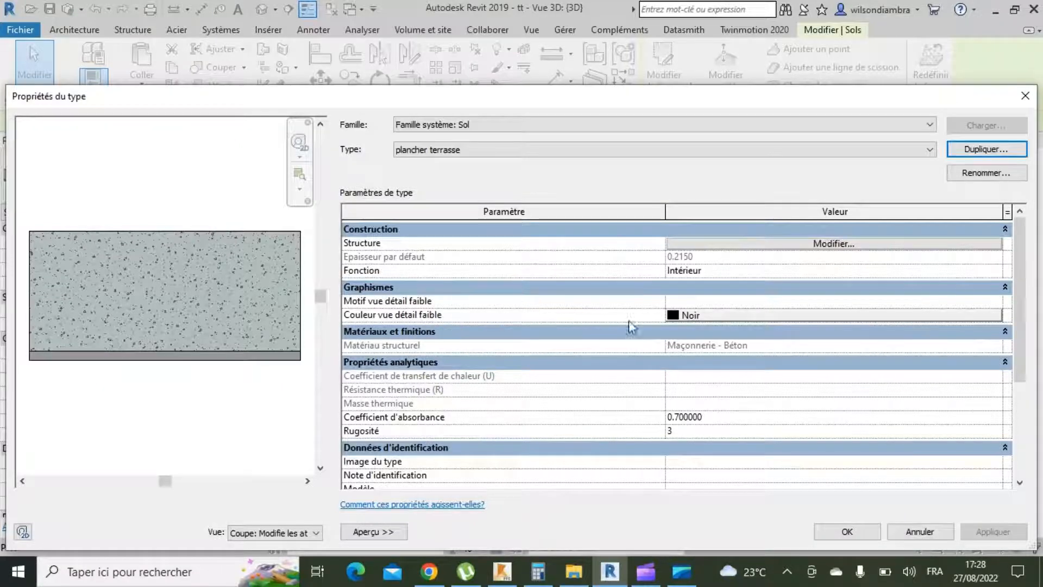
Insert a layer in the plancher terrasse structure and move it above the upper core boundary.
left_click(685, 243)
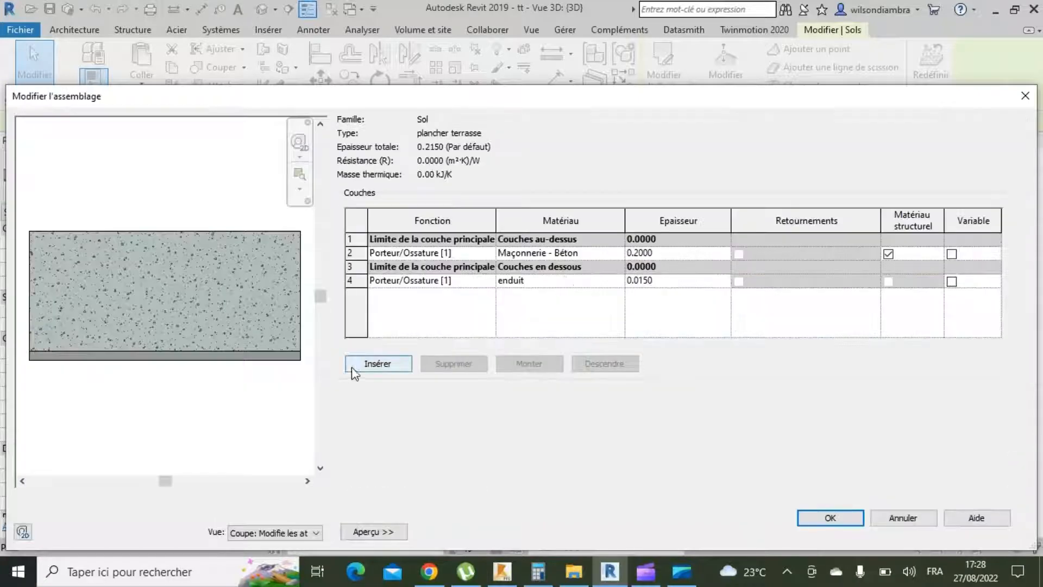
left_click(354, 368)
left_click(536, 366)
left_click(536, 366)
left_click(535, 366)
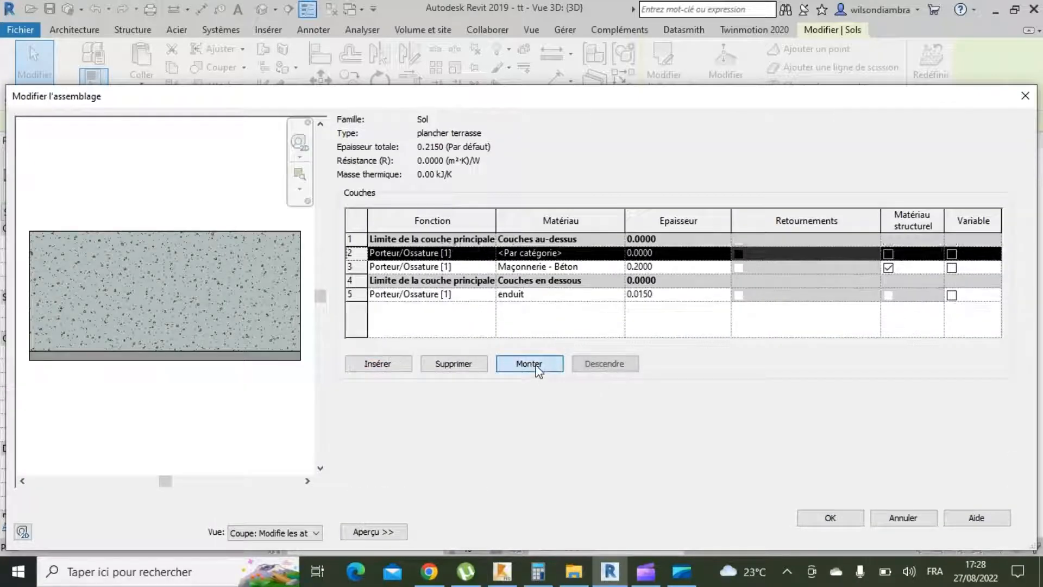
left_click(536, 366)
Set the new top layer to function Isolant/Vide [3], material charpe and thickness 0.12.
left_click(489, 242)
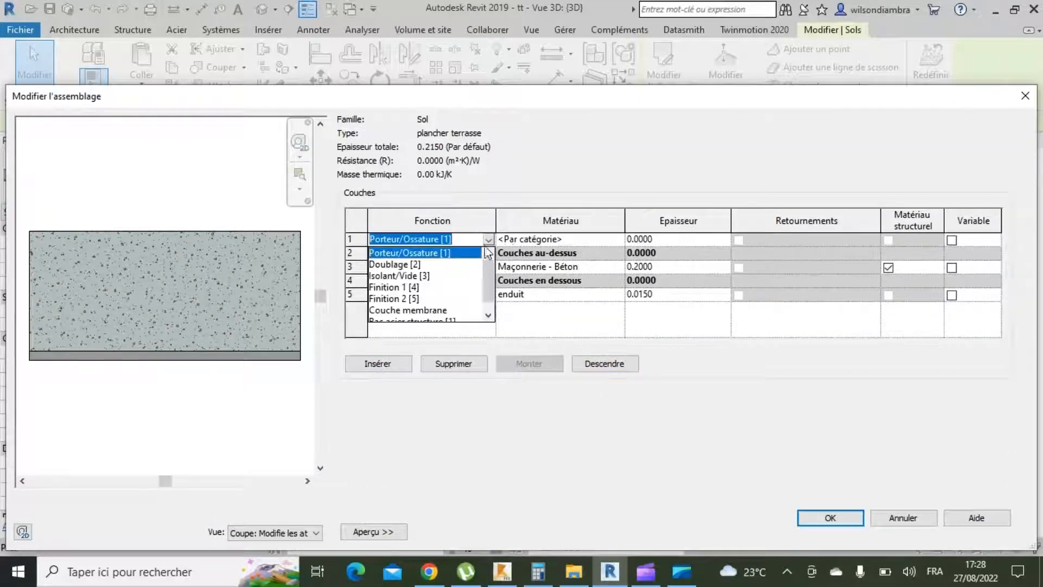
left_click(443, 280)
left_click(620, 241)
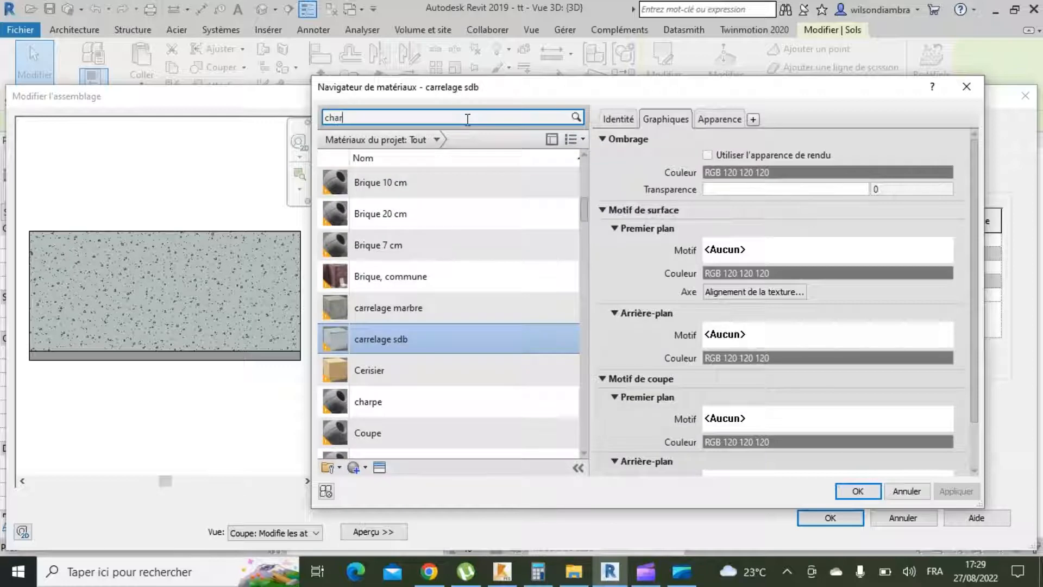
key("Return")
double_click(420, 208)
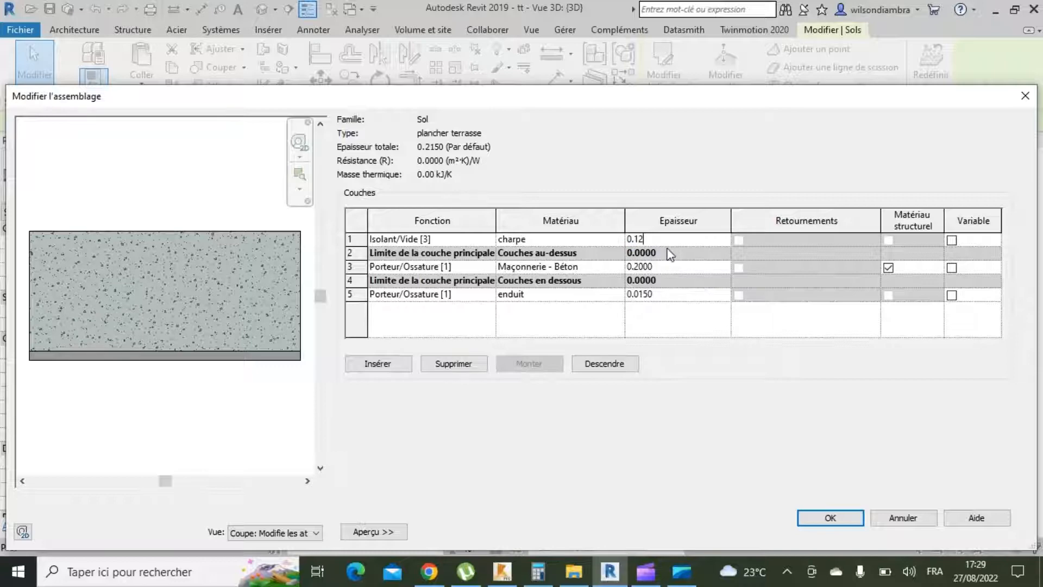
key("Tab")
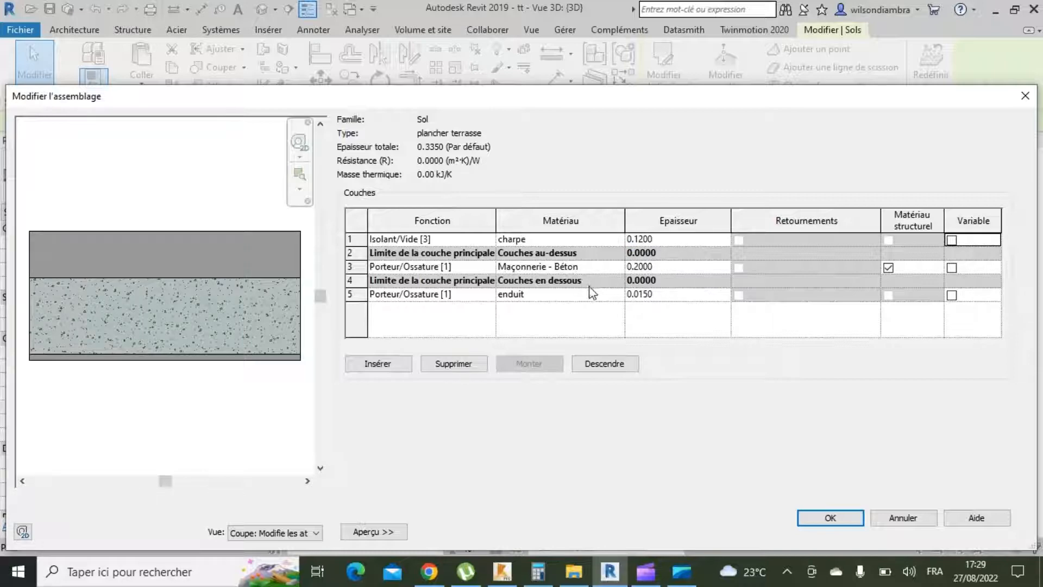
Insert a new layer above the charpe layer in the plancher terrasse structure with function Finition 1 [4].
left_click(379, 364)
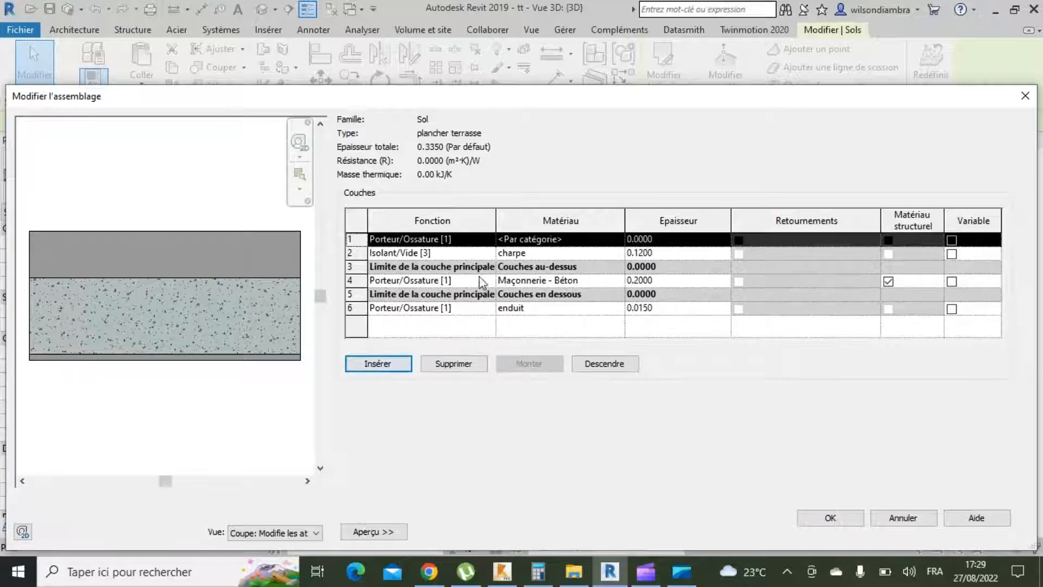
left_click(488, 239)
left_click(405, 288)
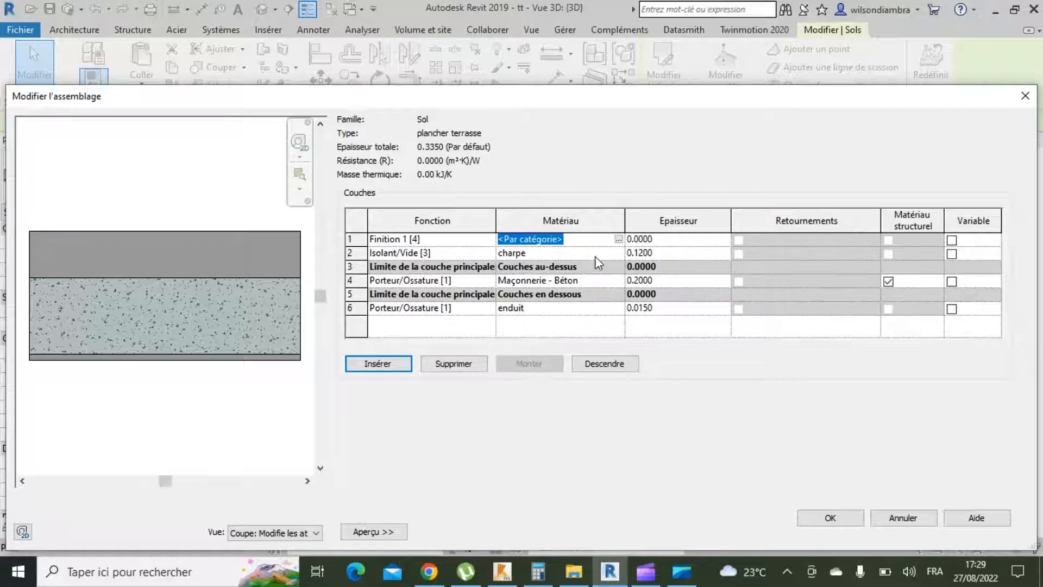
Assign the material Toiture, membrane EPDM to the new top layer and set its thickness to 0.02.
type("toit")
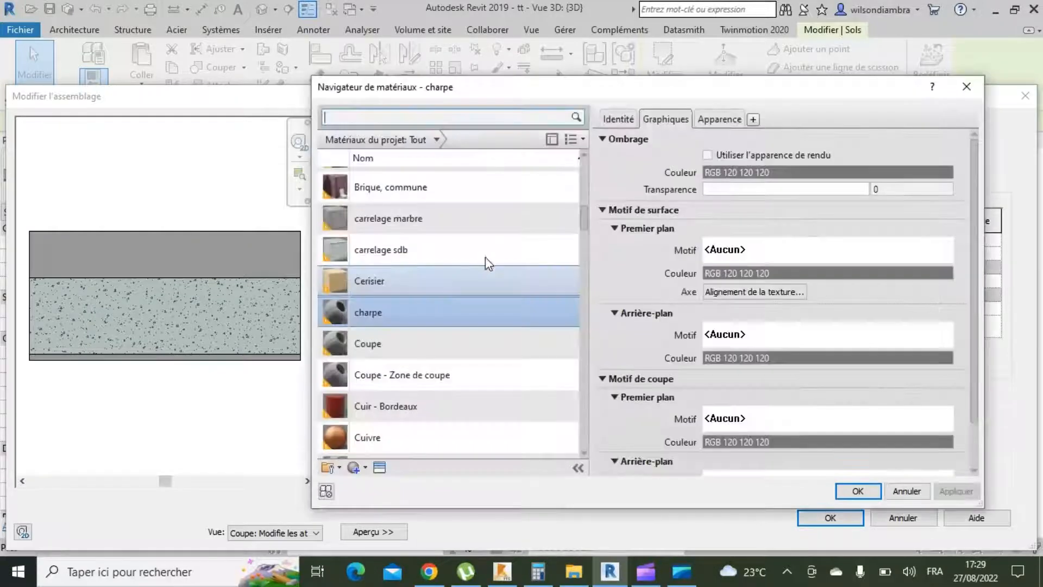
left_click(411, 118)
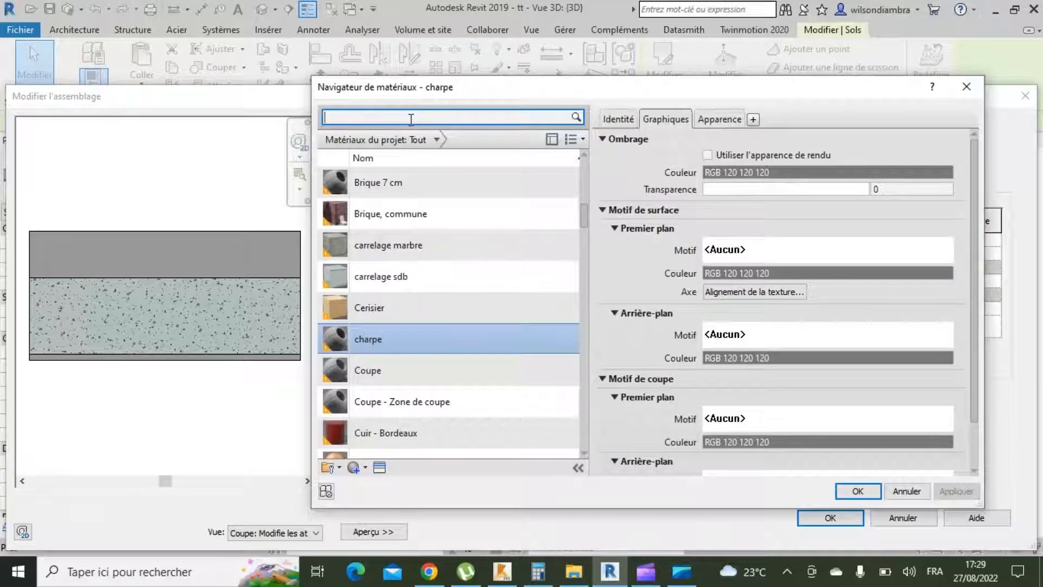
type("to")
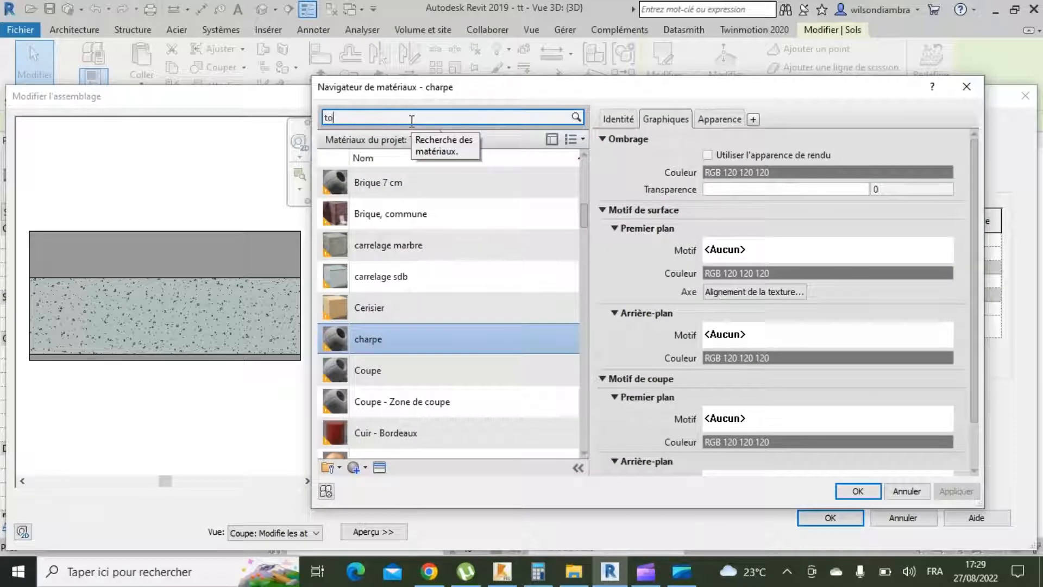
type("i")
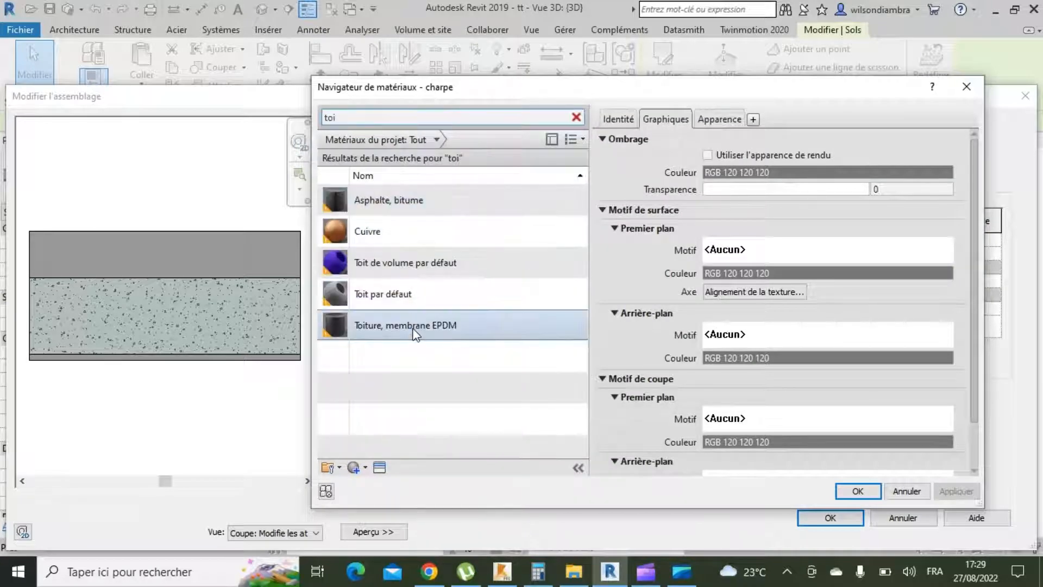
left_click(415, 332)
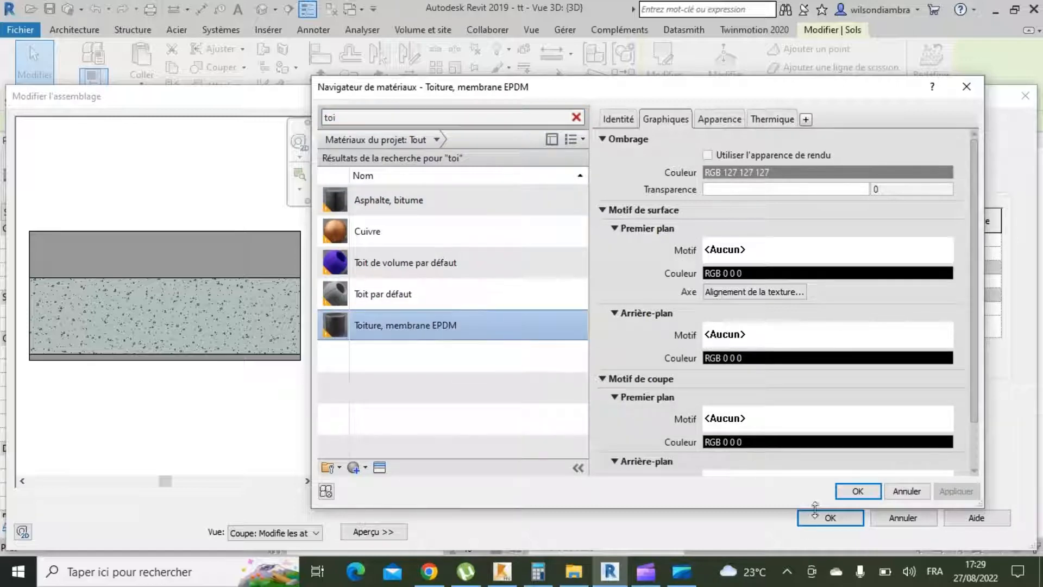
left_click(857, 490)
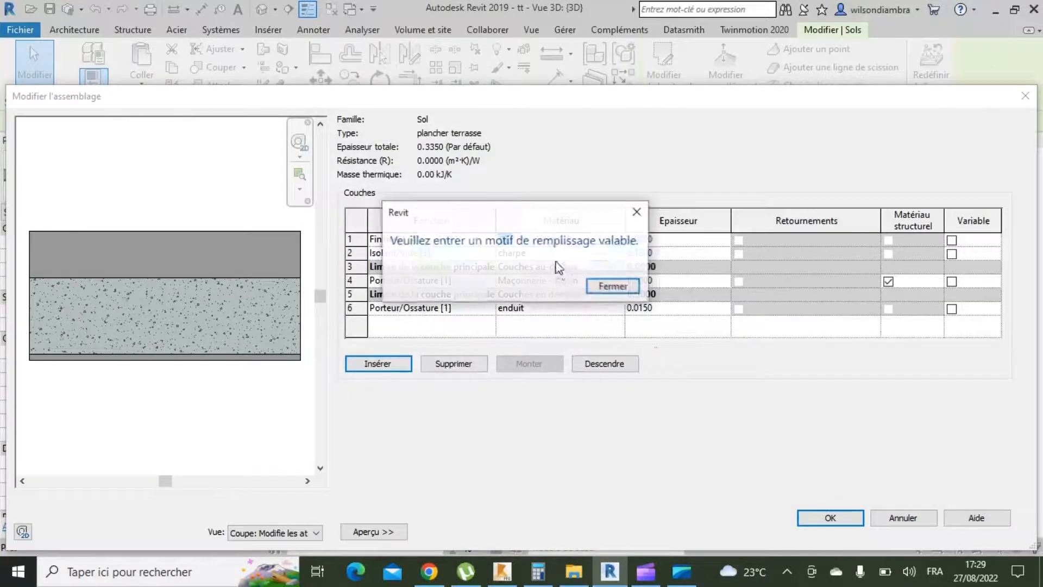
left_click(612, 286)
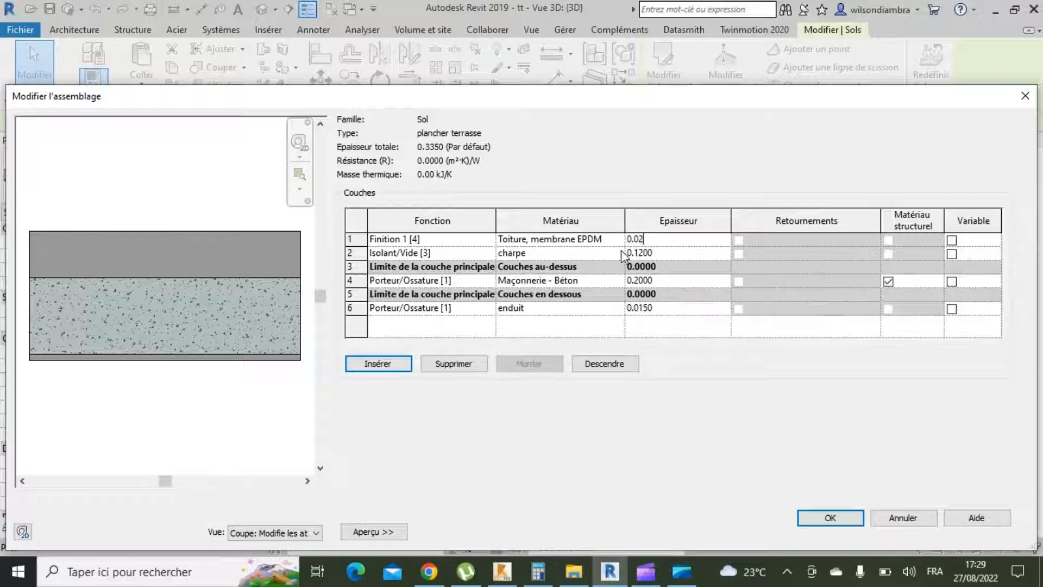
Try the Couche membrane function on the top layer and return it to Finition 1 [4].
left_click(492, 241)
left_click(488, 241)
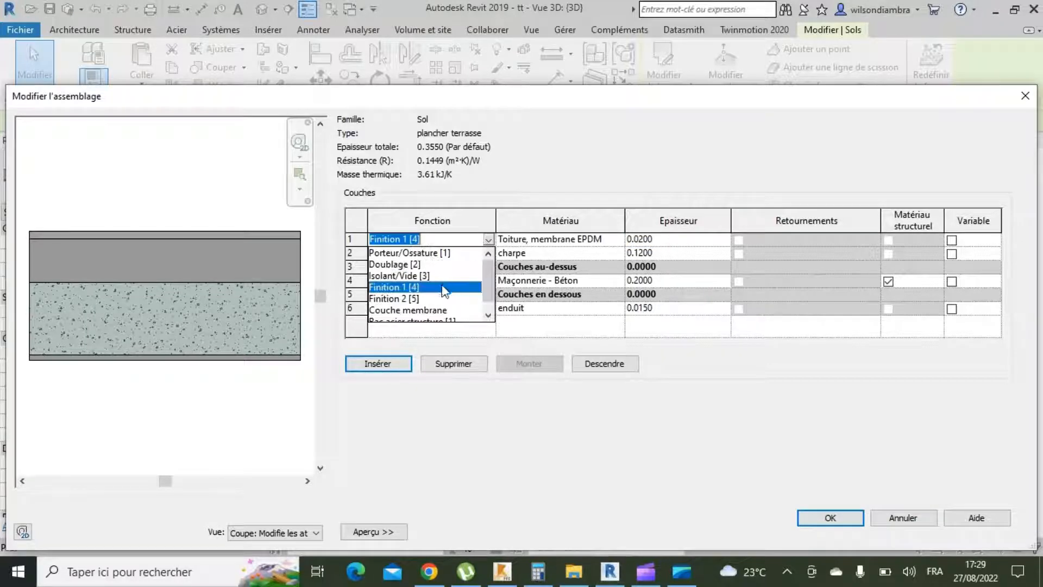
scroll(423, 296, "down", 1)
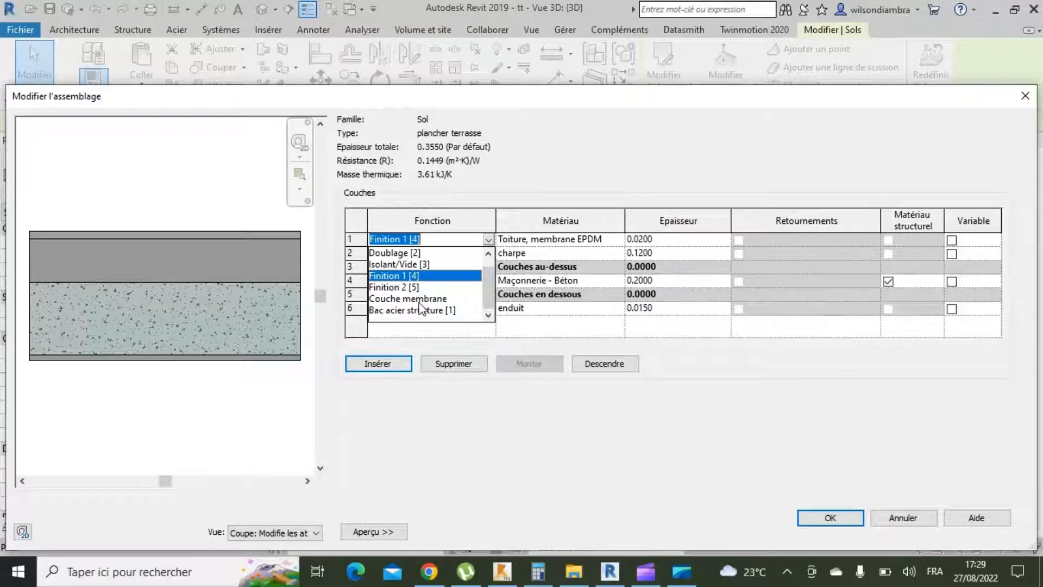
left_click(421, 299)
left_click(861, 517)
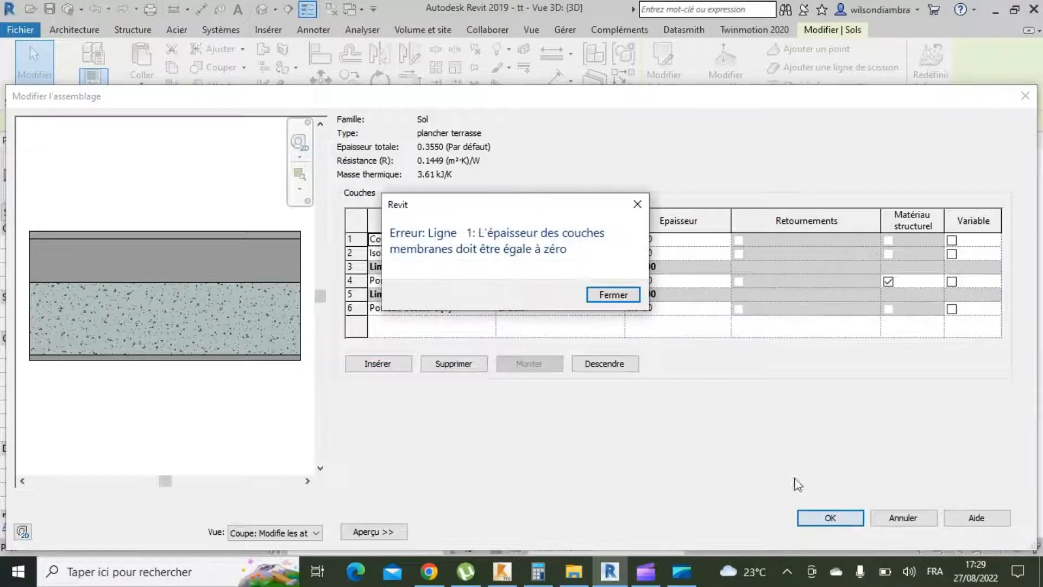
left_click(604, 298)
left_click(486, 240)
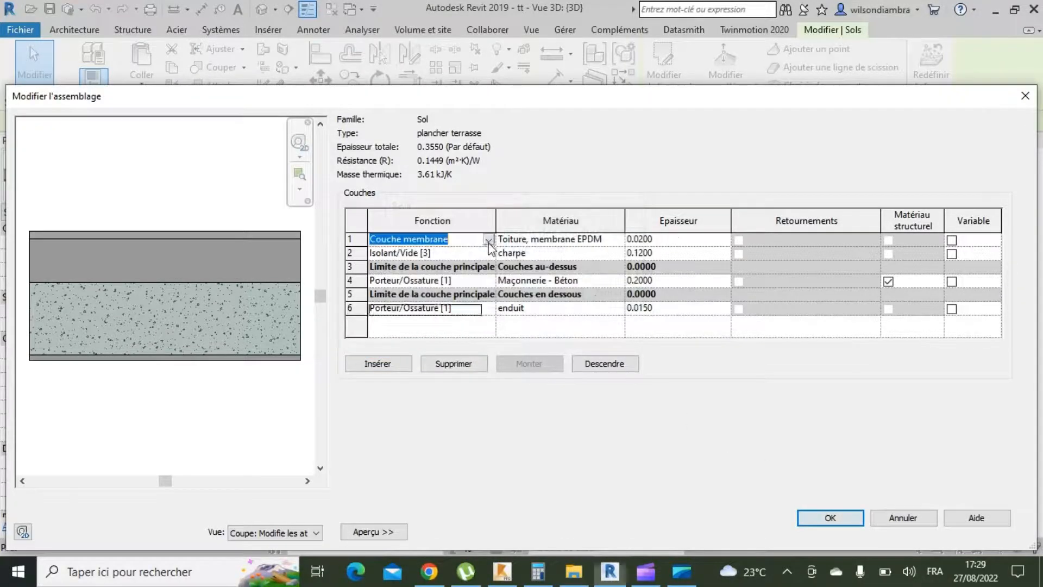
left_click(404, 288)
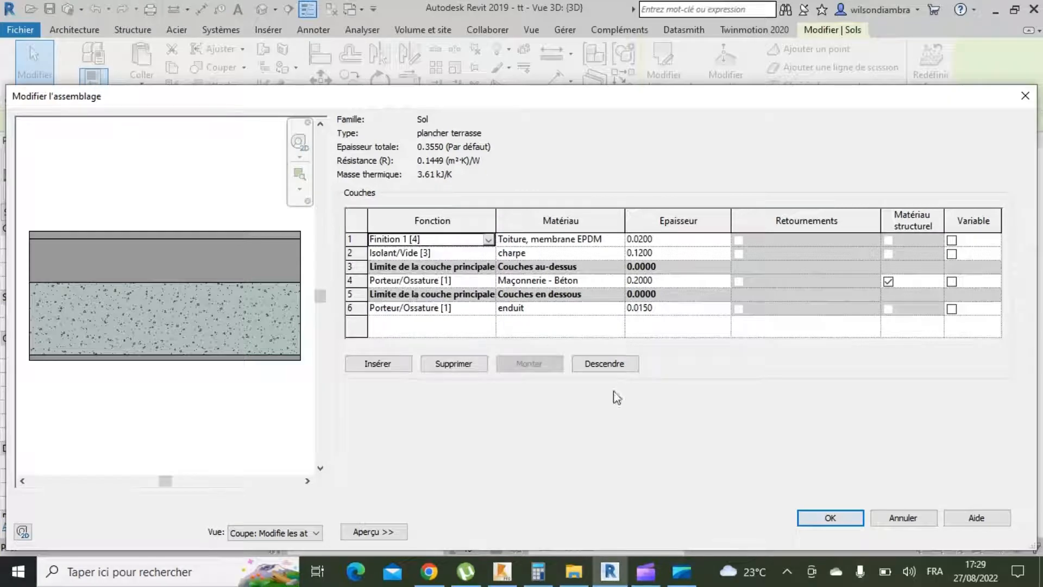
Accept the plancher terrasse layer structure and type properties, and deselect the roof slab.
left_click(831, 517)
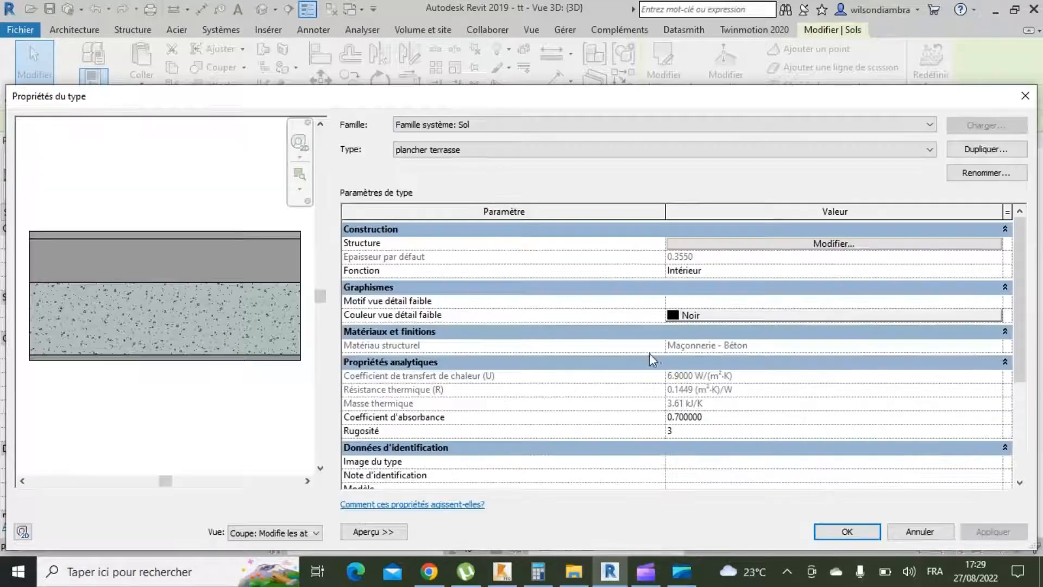
left_click(844, 532)
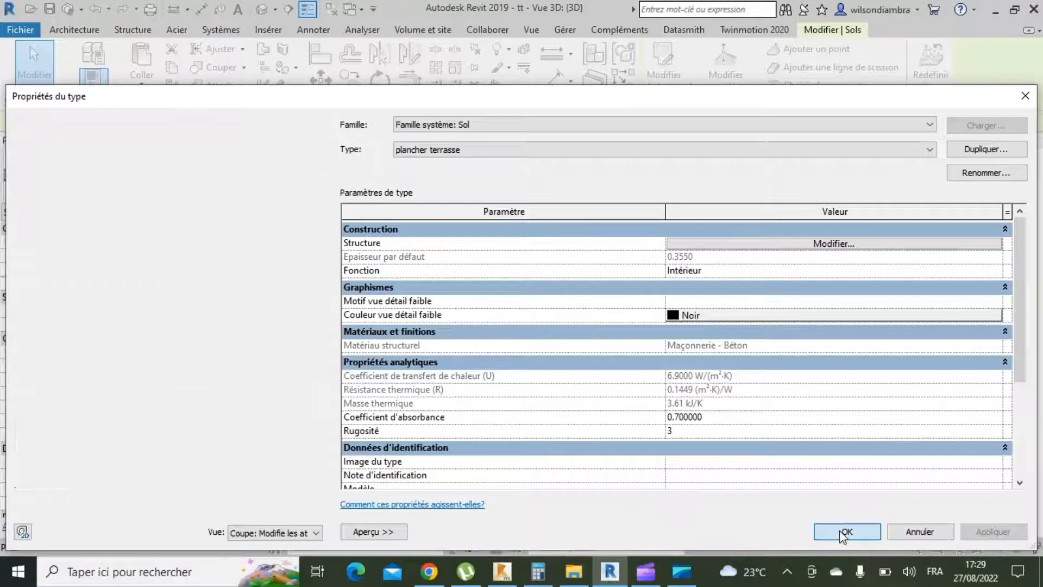
left_click(728, 364)
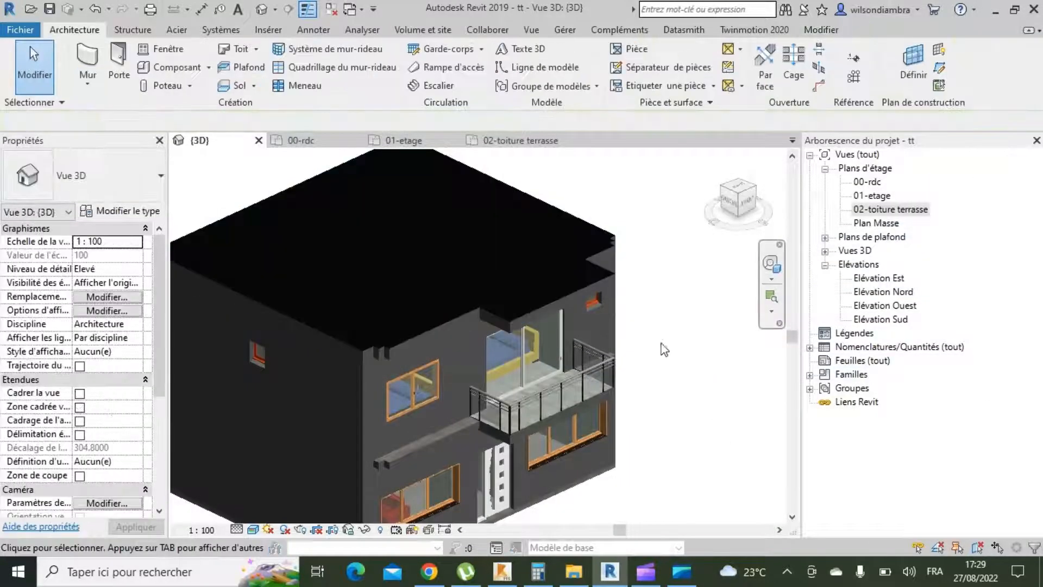
Examine the roof terrace slab and the front facade from several angles in the 3D view.
scroll(537, 311, "down", 2)
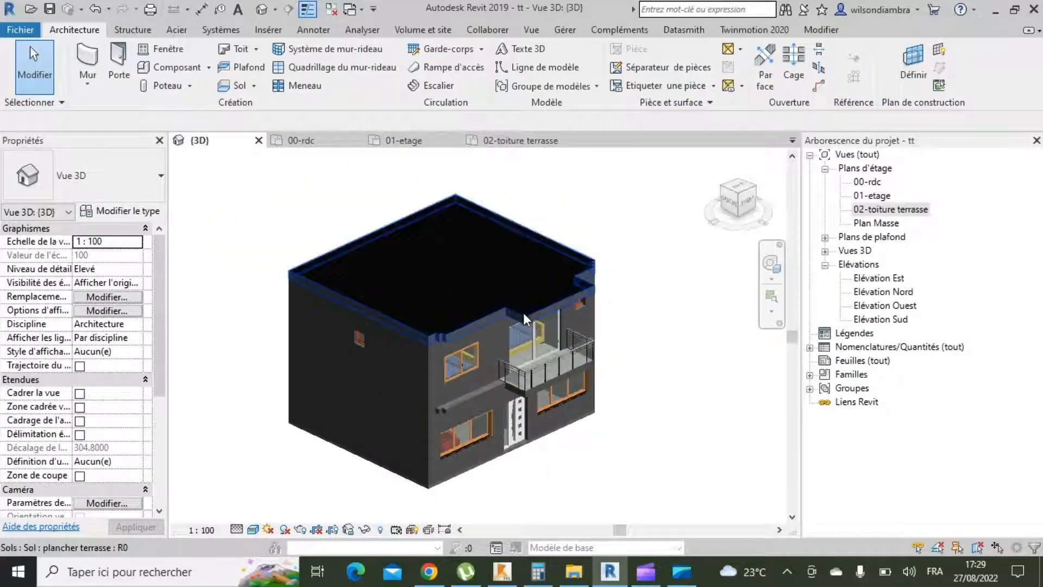
scroll(546, 314, "up", 2)
left_click(777, 265)
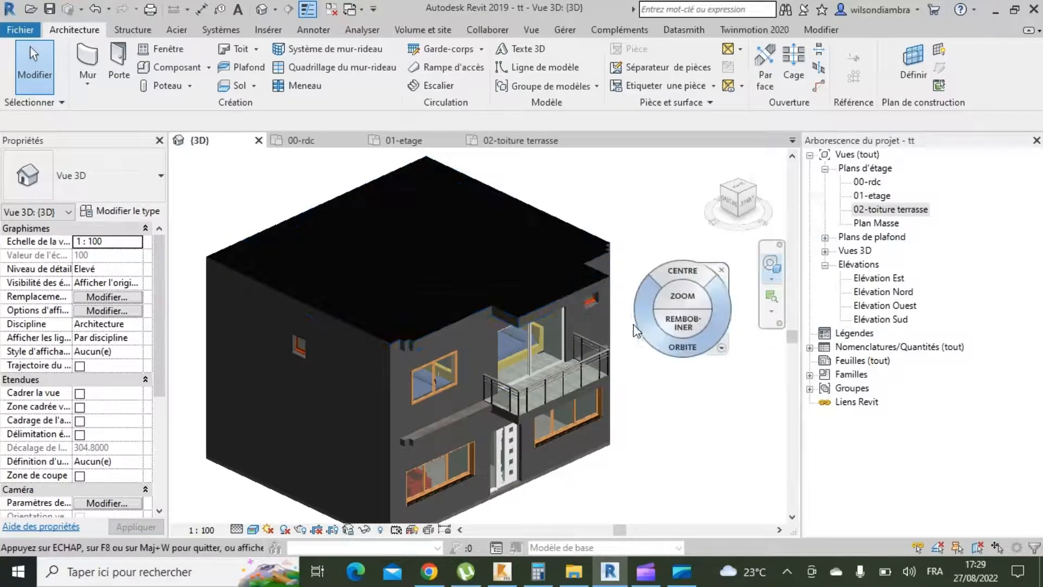
mouse_move(595, 332)
left_mouse_down()
mouse_move(487, 309)
mouse_move(429, 315)
mouse_move(461, 344)
mouse_move(566, 322)
mouse_move(679, 343)
mouse_move(631, 323)
mouse_move(582, 332)
left_mouse_up()
scroll(600, 356, "down", 2)
scroll(489, 356, "up", 2)
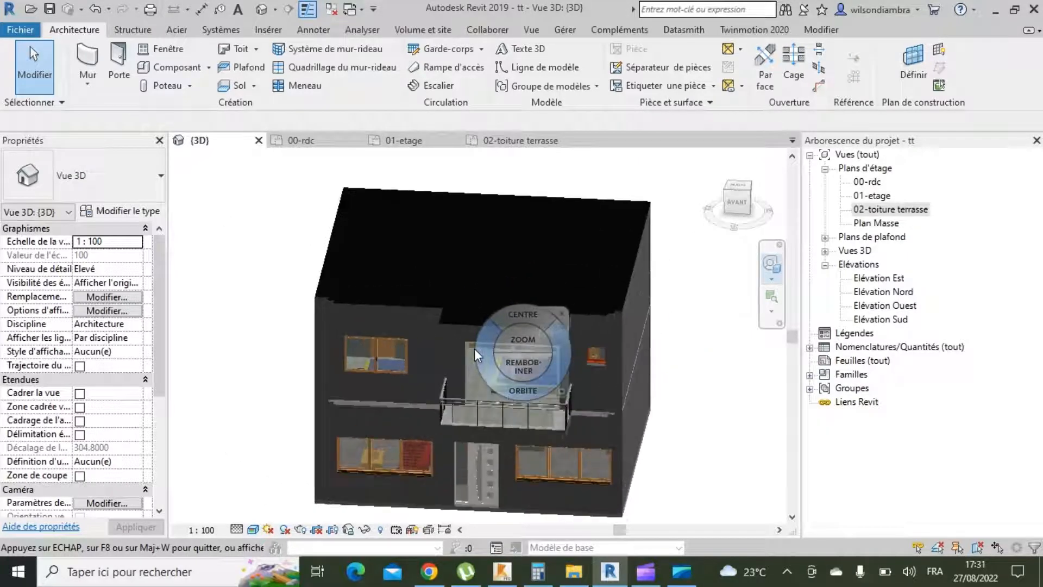
left_click_drag(472, 348, 499, 357)
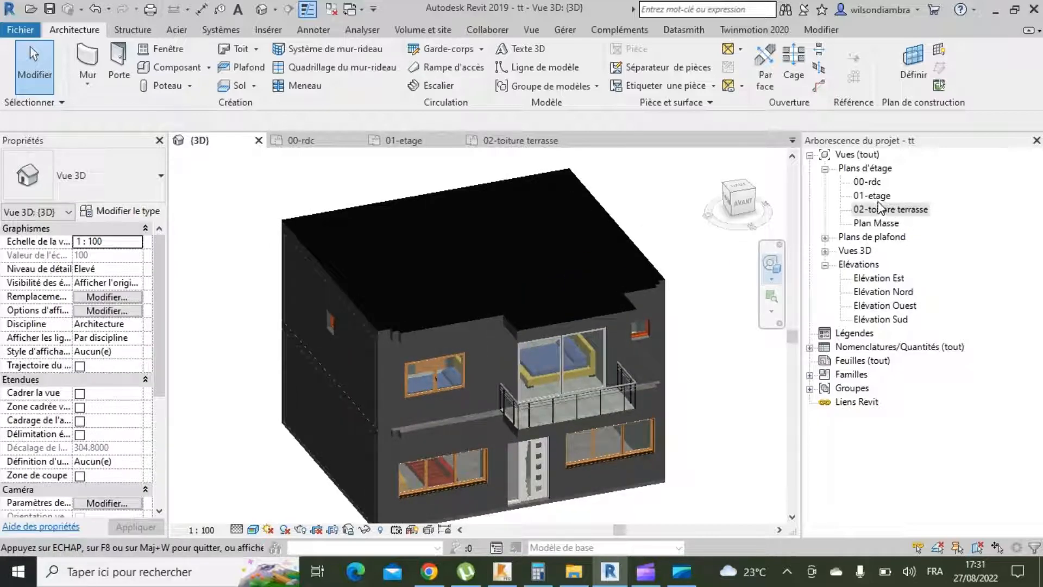
On the 01-etage plan, select the wall between the 2.79 m² SDB and the DGT and start duplicating its Mur 13 cm type.
double_click(875, 195)
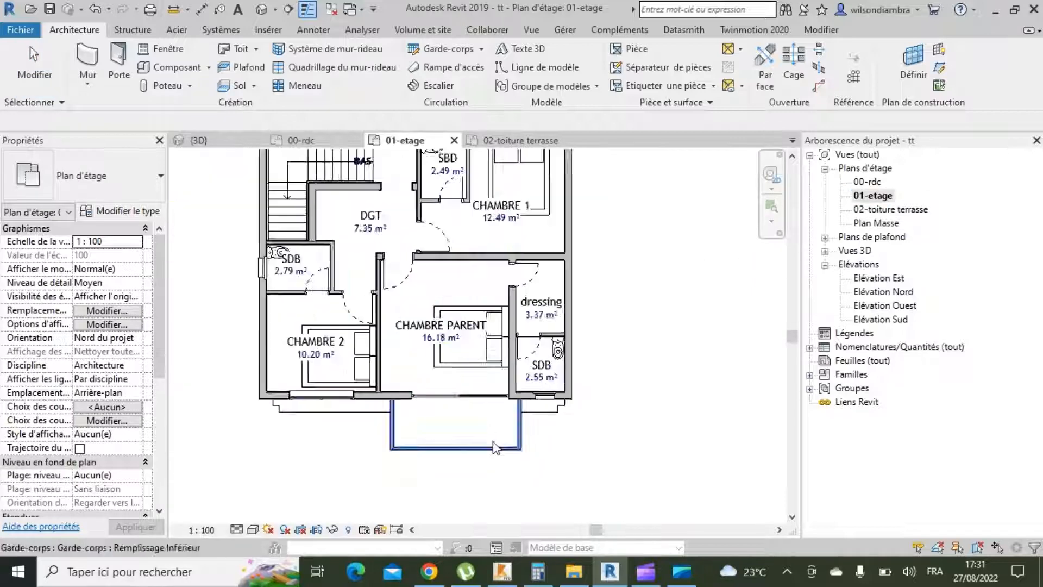
scroll(359, 307, "up", 2)
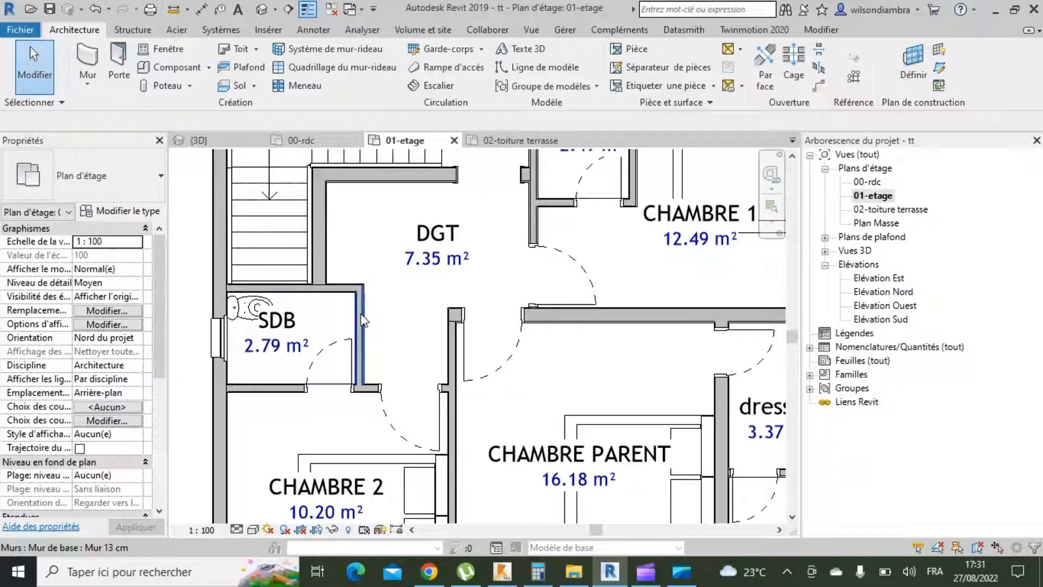
left_click(363, 322)
scroll(435, 358, "down", 2)
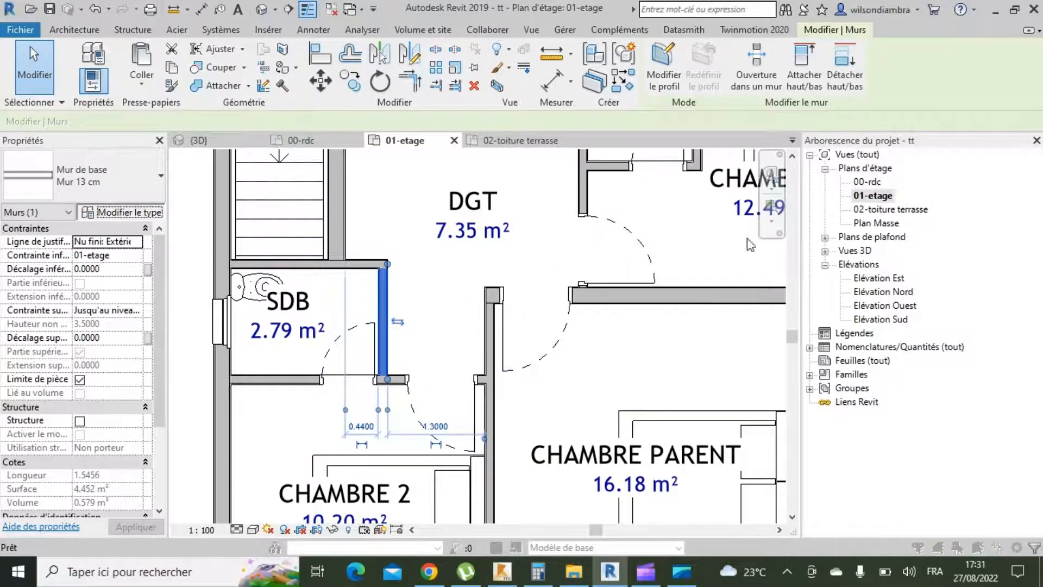
left_click(140, 214)
left_click(961, 151)
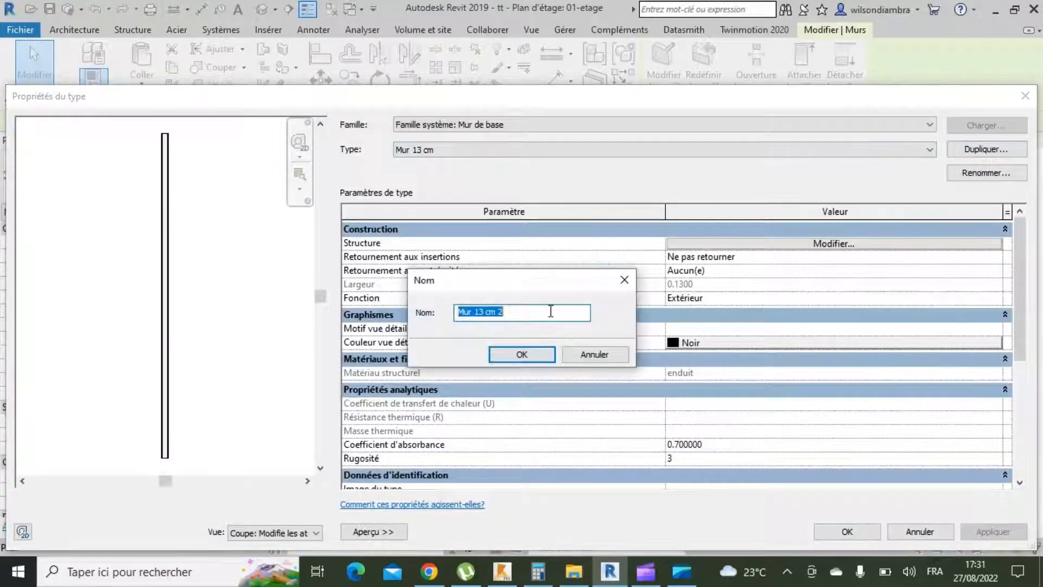
left_click(513, 314)
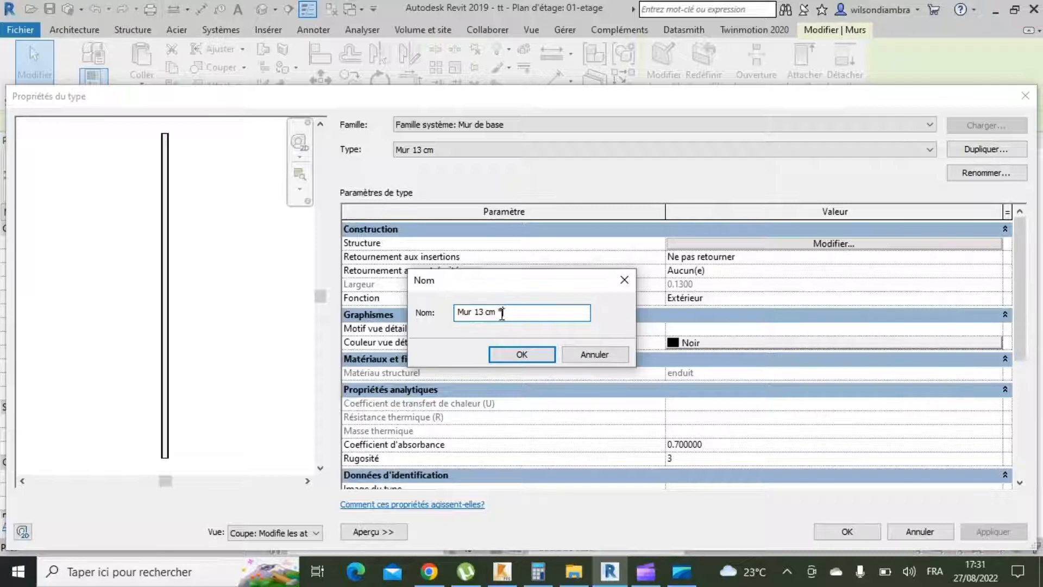
Name the duplicated wall type "1-mur avec faience".
key("BackSpace")
left_click(461, 312)
type("1-")
left_click_drag(526, 318, 487, 314)
type("m")
type("ur avec faience")
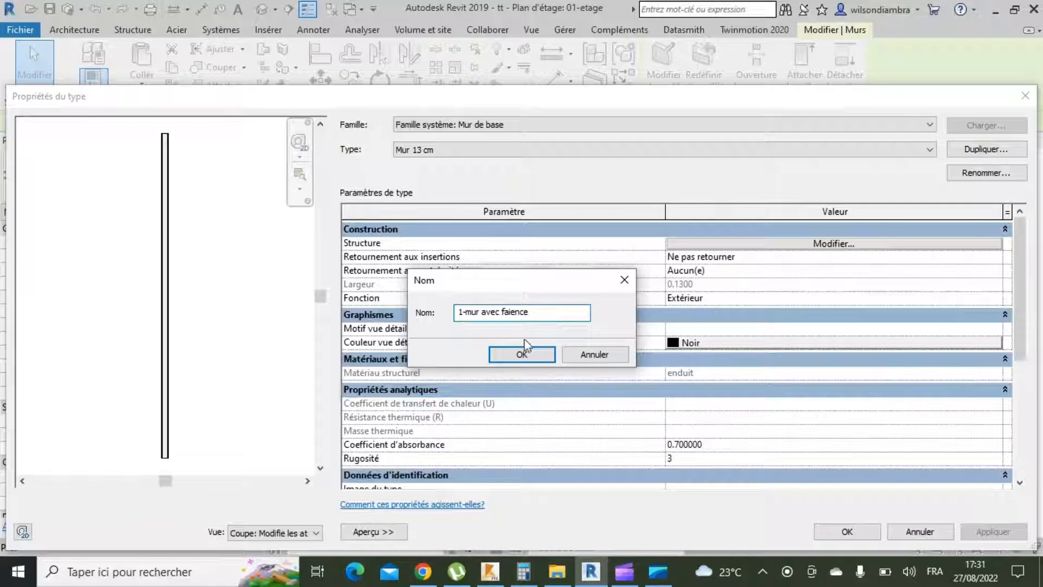
left_click(526, 354)
In the wall's structure, move the two enduit finish layers outside the core boundaries, one on the exterior and one on the interior side.
left_click(712, 245)
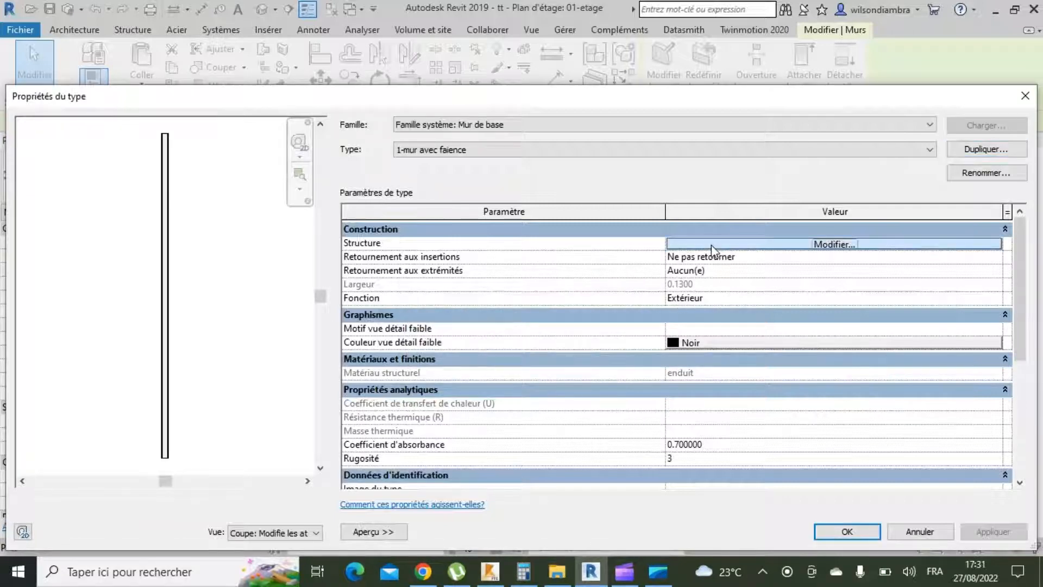
left_click(712, 246)
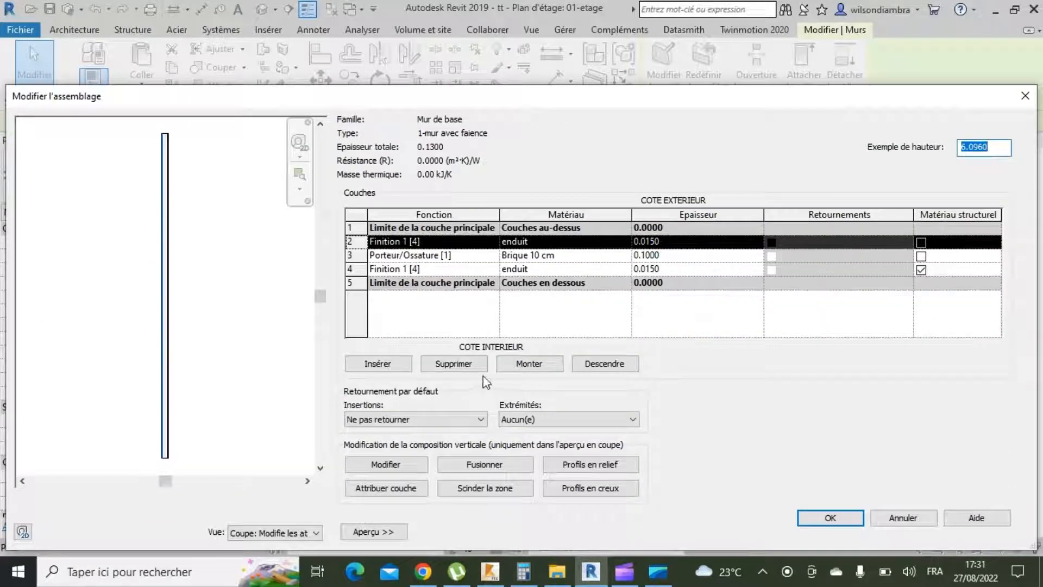
left_click(523, 367)
left_click(358, 272)
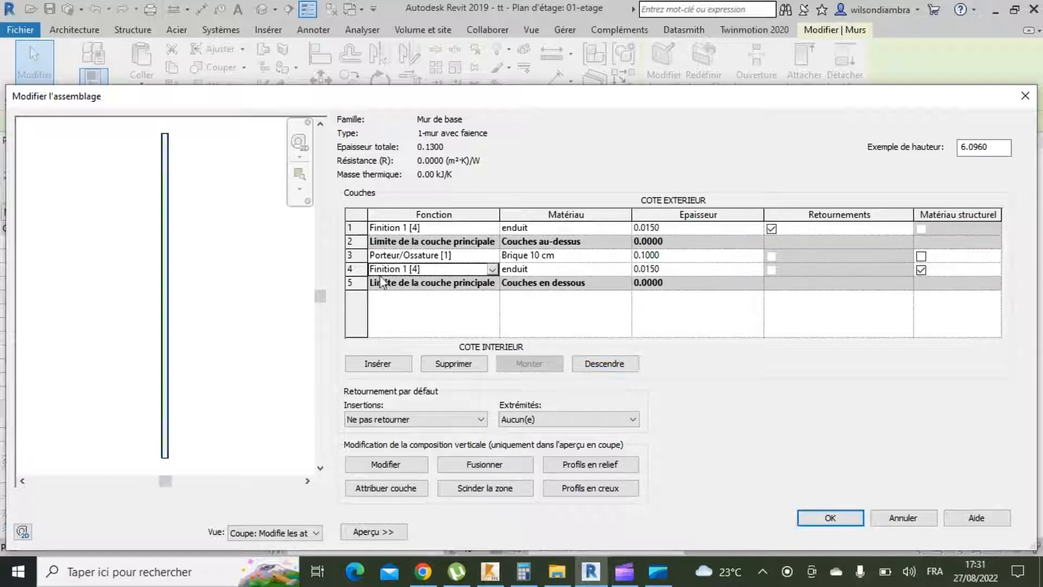
left_click(610, 360)
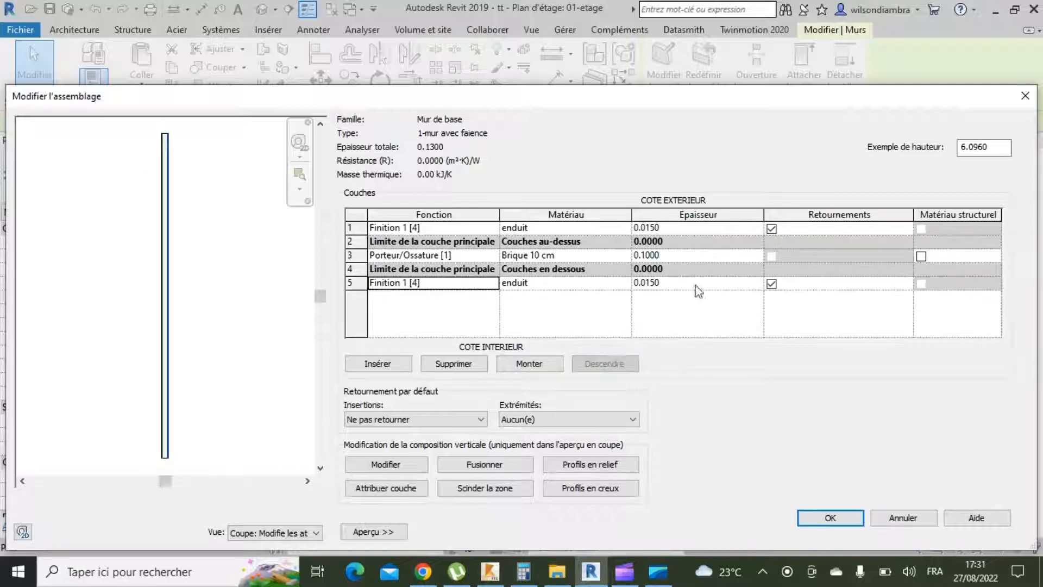
Insert a new layer above the exterior enduit layer and set its function to Finition 2 [5].
left_click(349, 228)
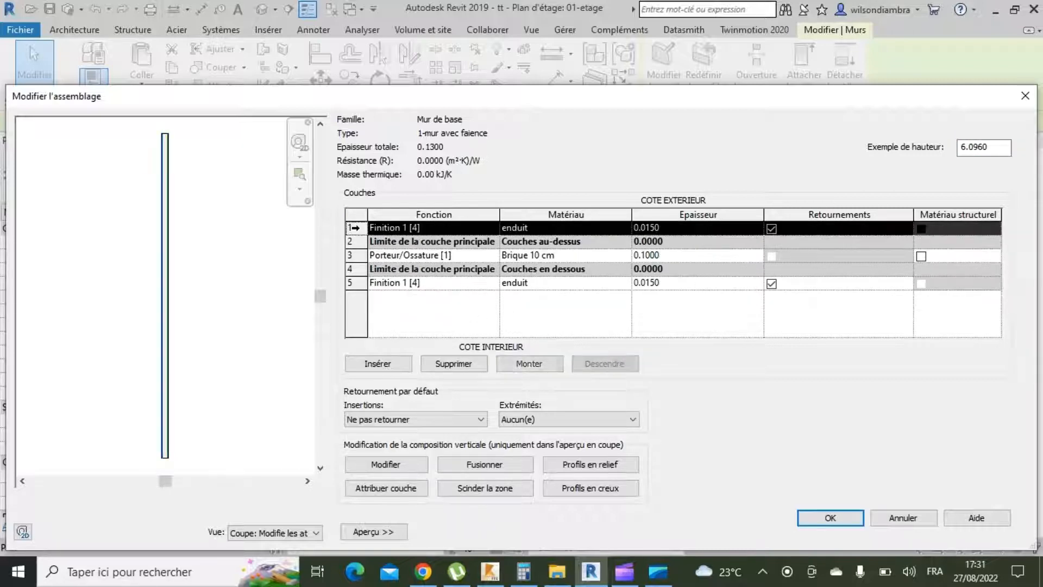
left_click(389, 369)
left_click(493, 228)
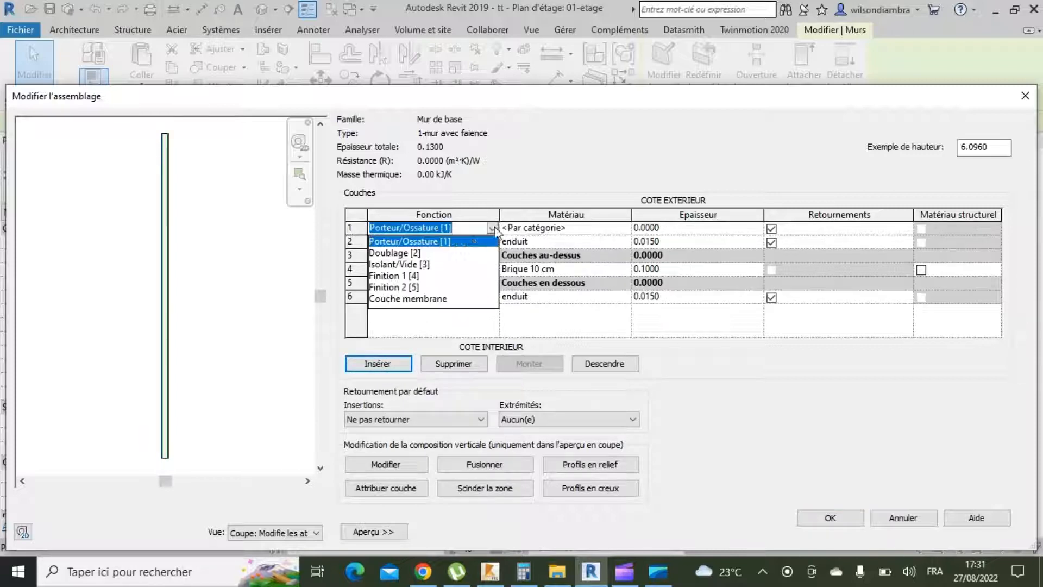
left_click(416, 287)
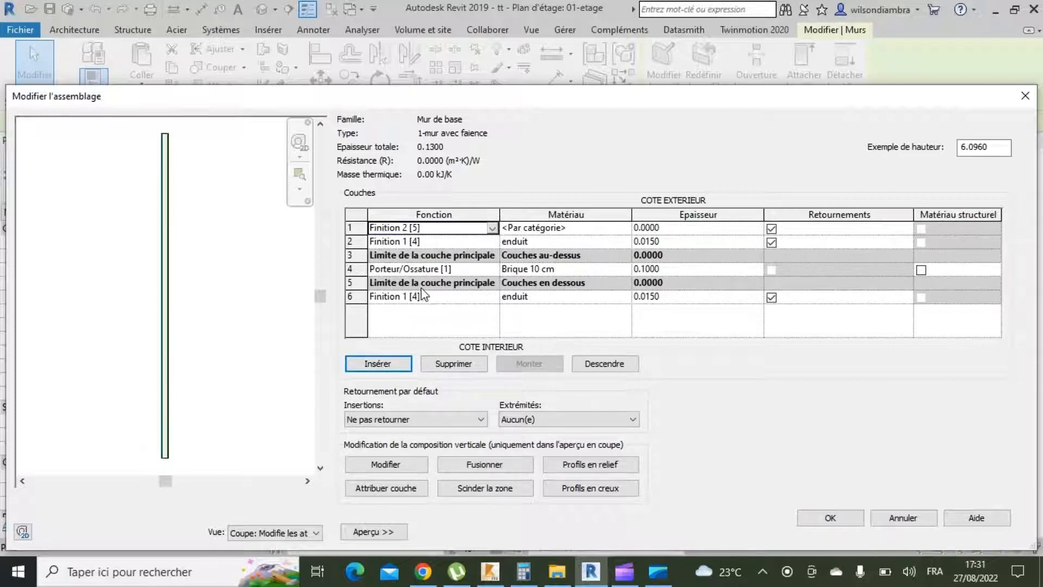
Assign the carrelage sdb material to the new Finition 2 layer, set its thickness to 0.02, and accept the assembly.
left_click(629, 233)
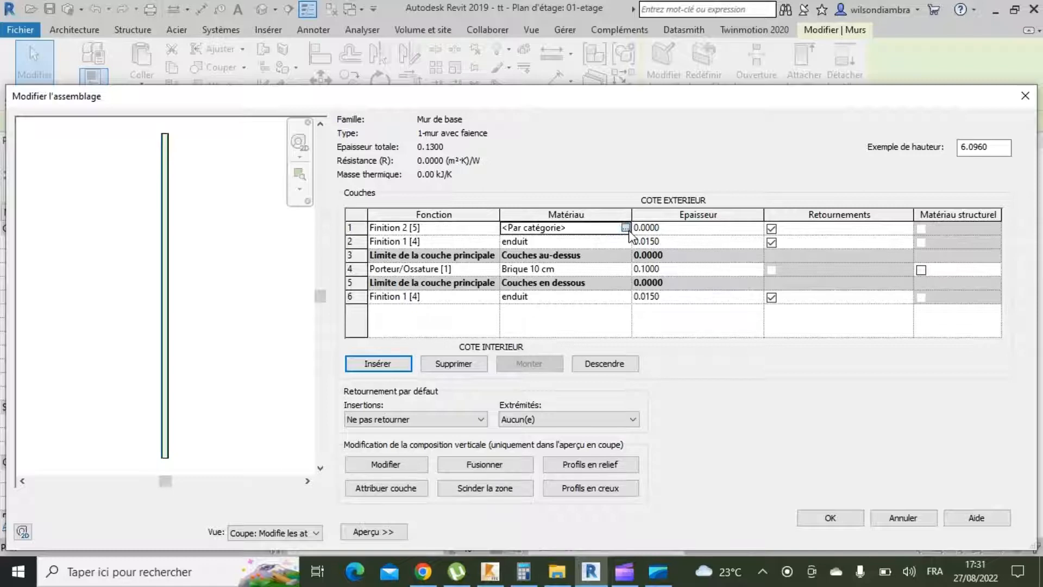
left_click(625, 228)
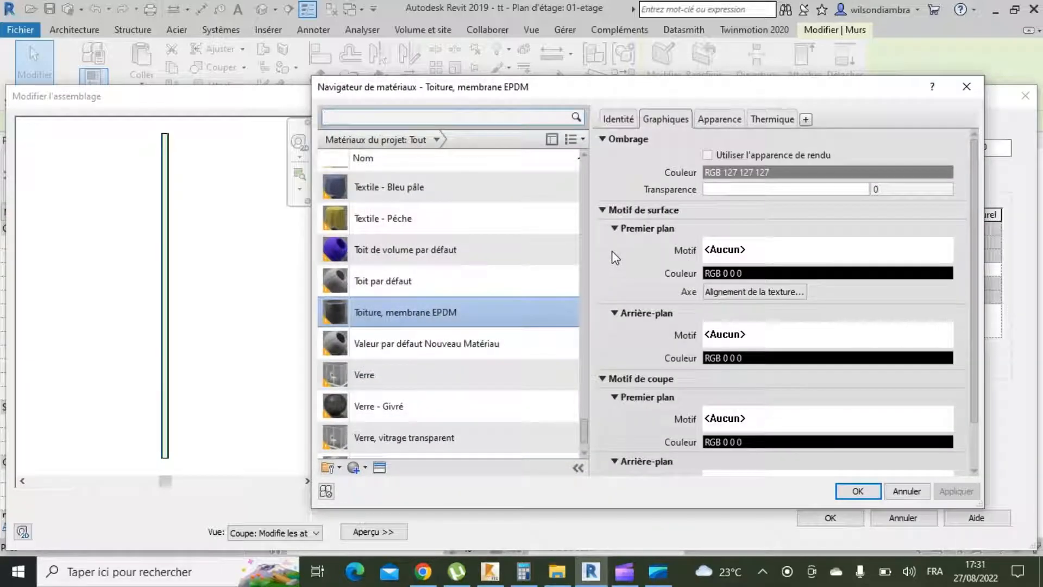
left_click(460, 121)
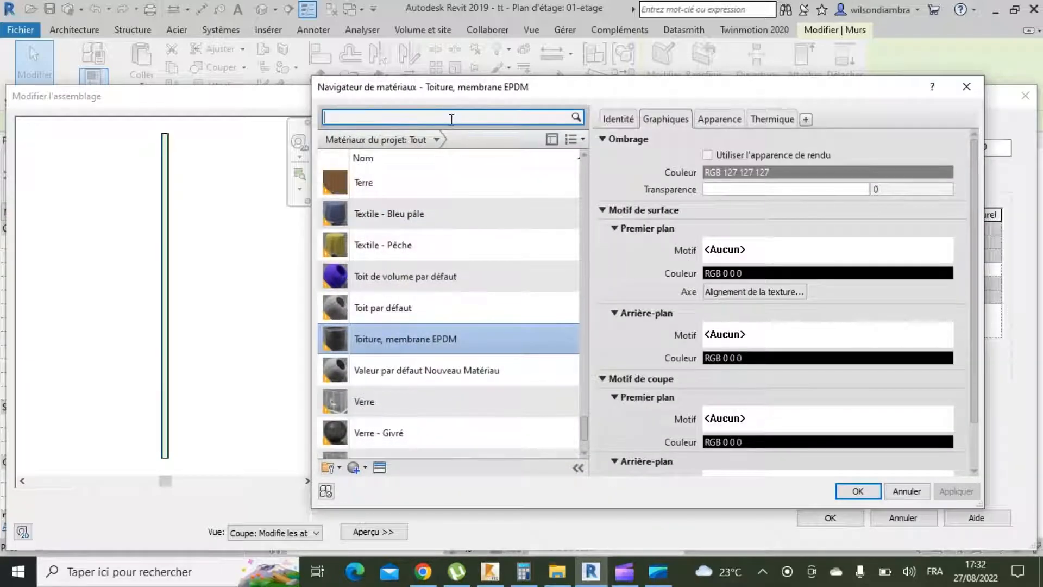
type("carre")
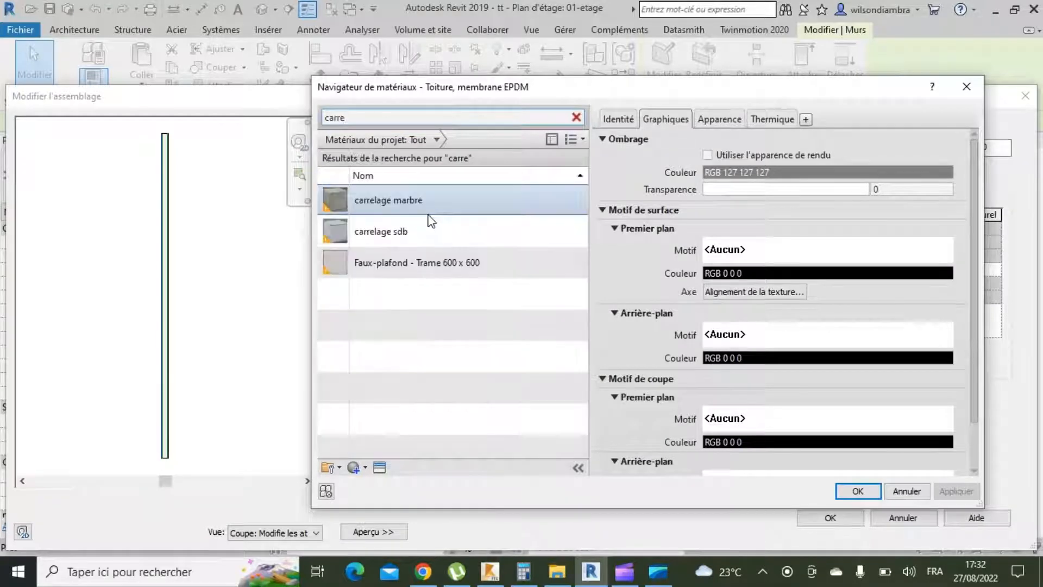
double_click(413, 237)
left_click(682, 228)
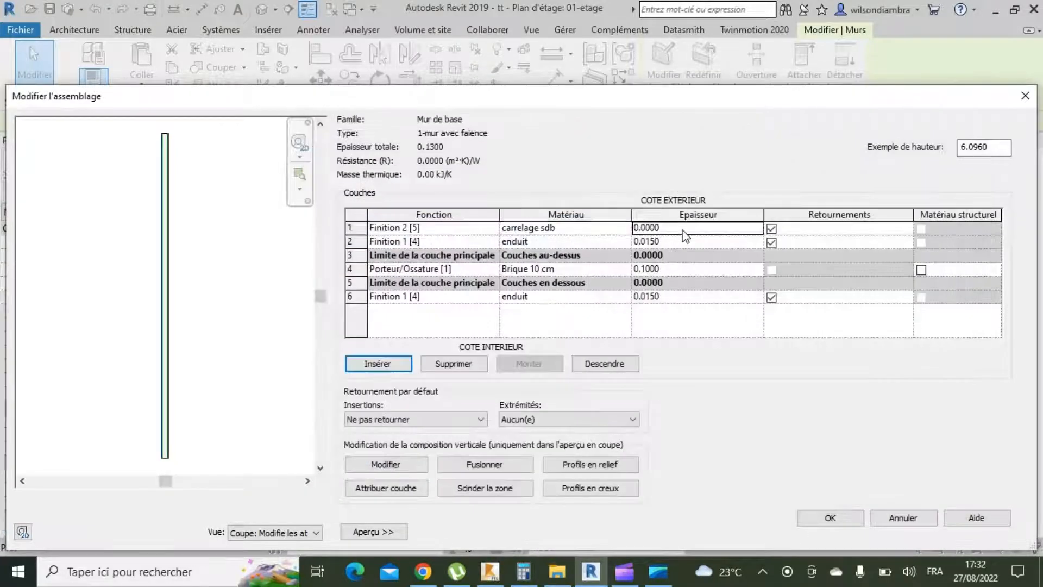
type("0.02")
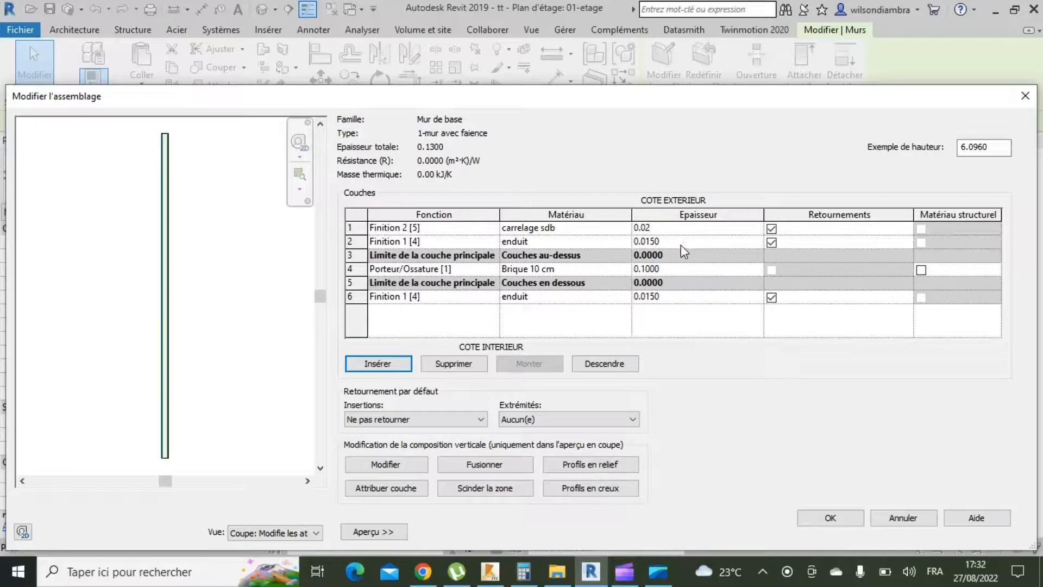
left_click(827, 517)
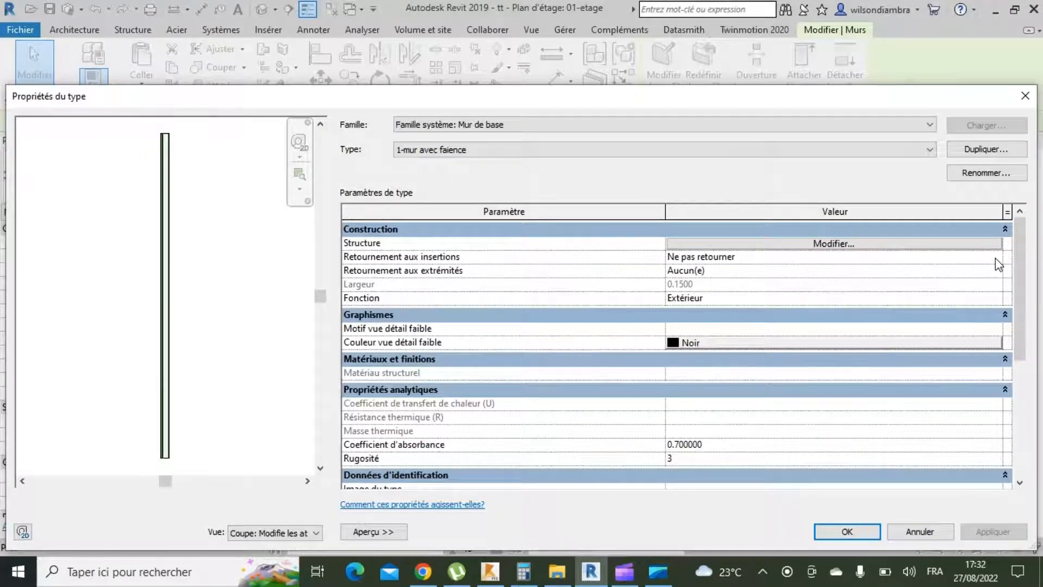
Switch the wall type preview to the floor plan view and check the layer assembly in it.
left_click(283, 535)
left_click(278, 554)
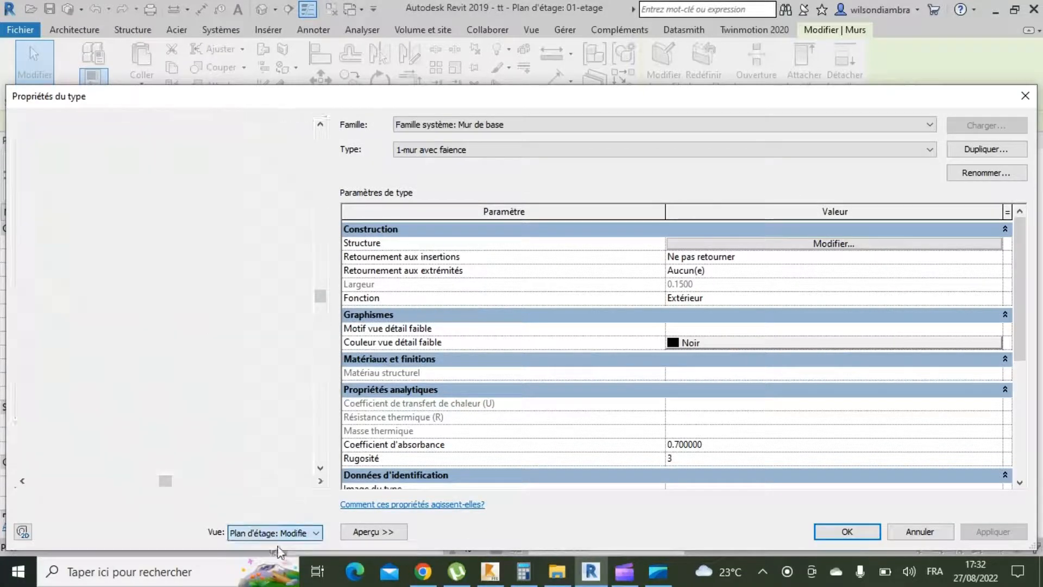
left_click(995, 248)
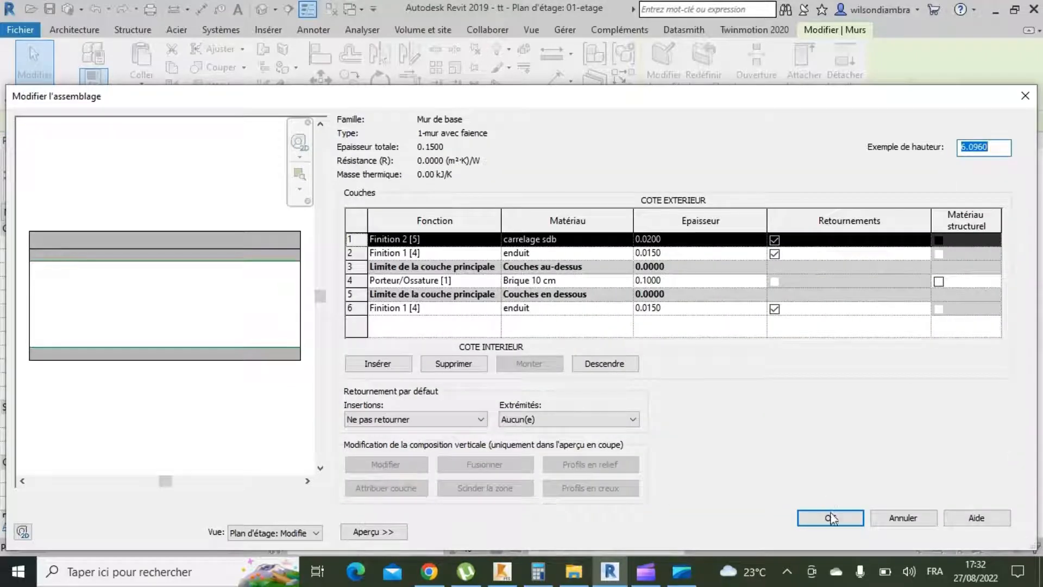
left_click(831, 518)
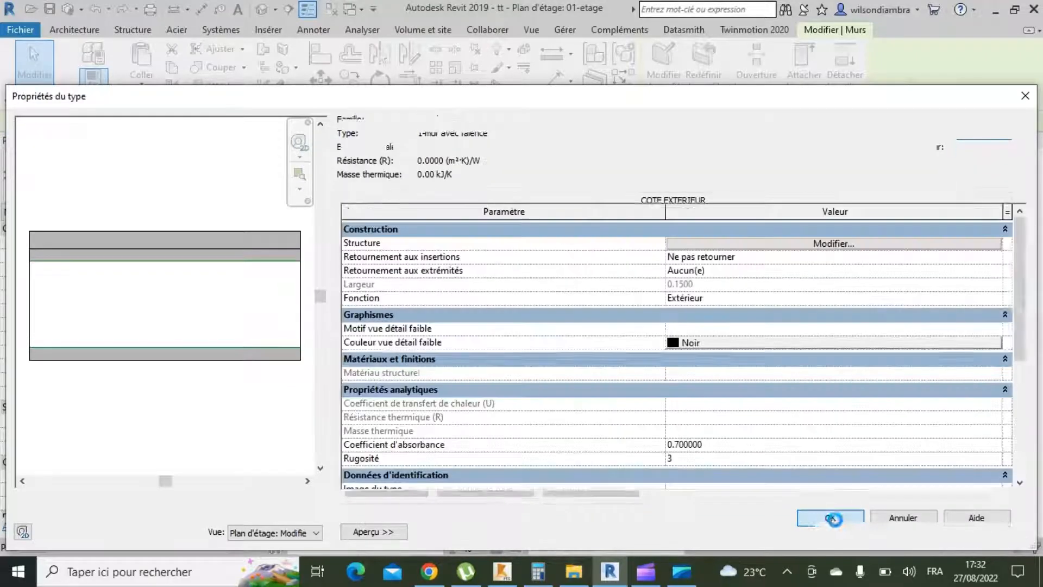
Set the wall type's wrapping at inserts to Les deux and its wrapping at ends to Intérieur.
left_click(998, 258)
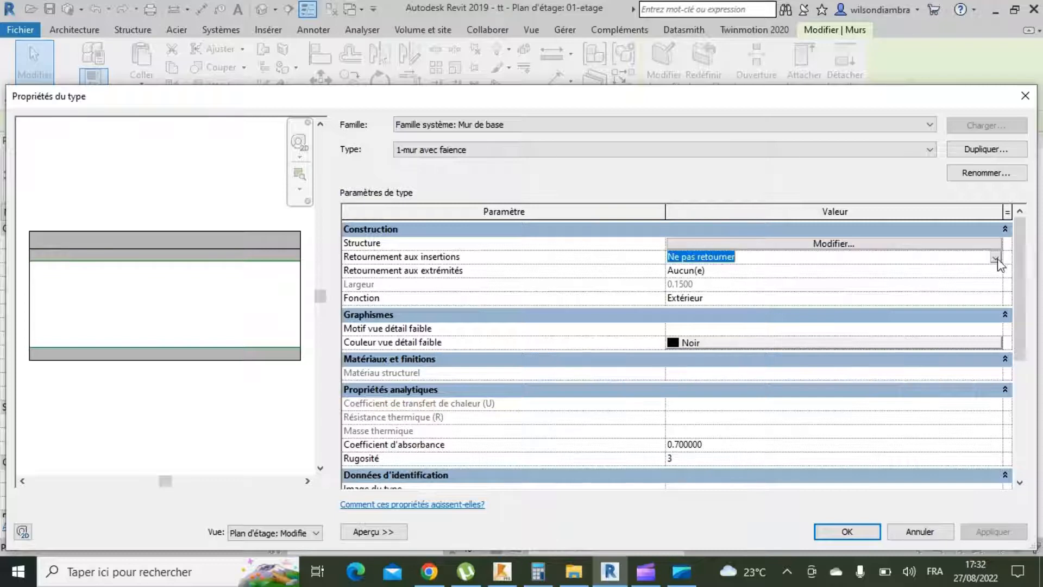
left_click(995, 258)
left_click(712, 307)
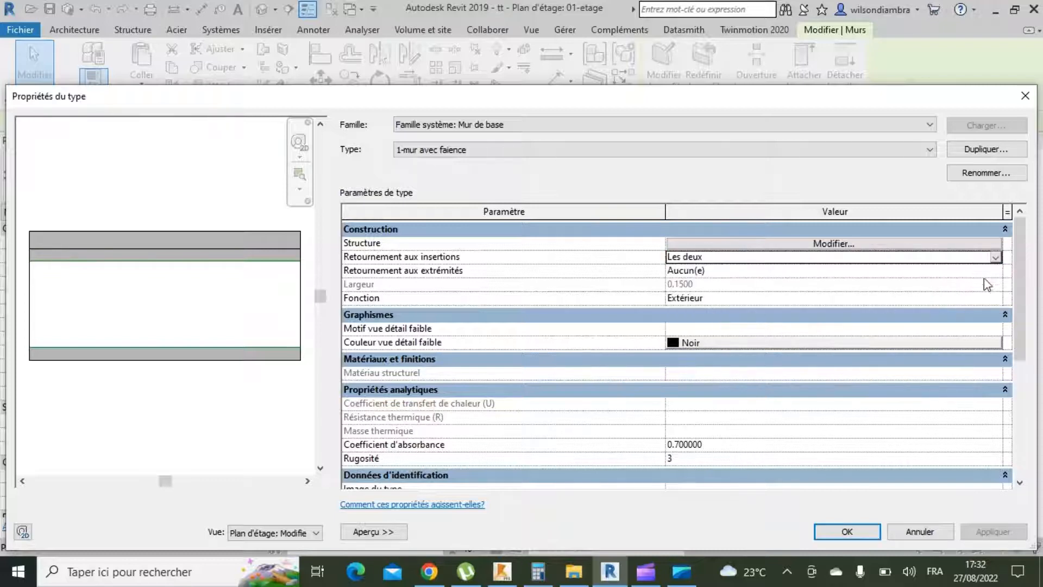
left_click(996, 271)
left_click(996, 271)
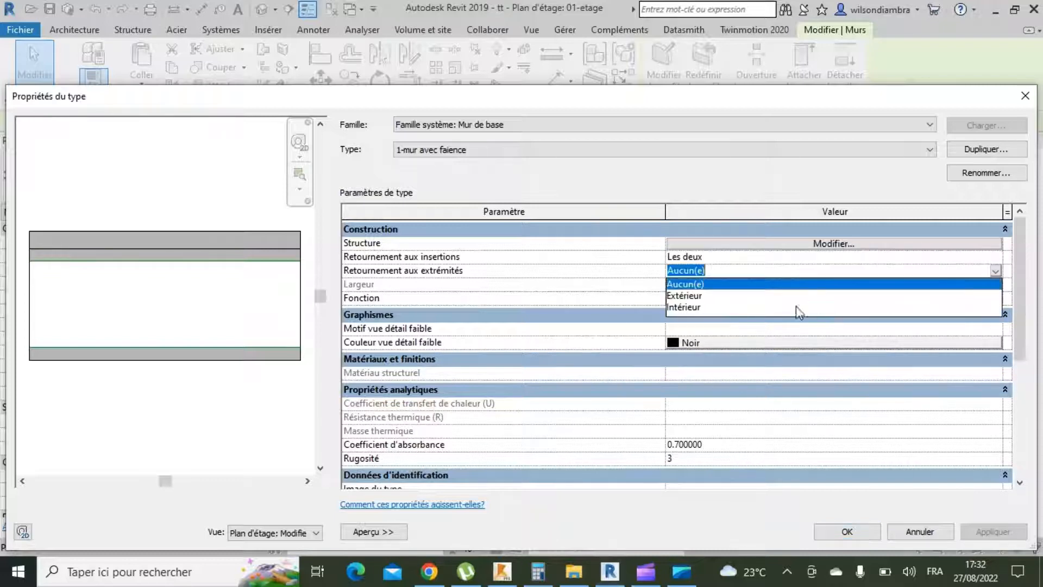
left_click(721, 305)
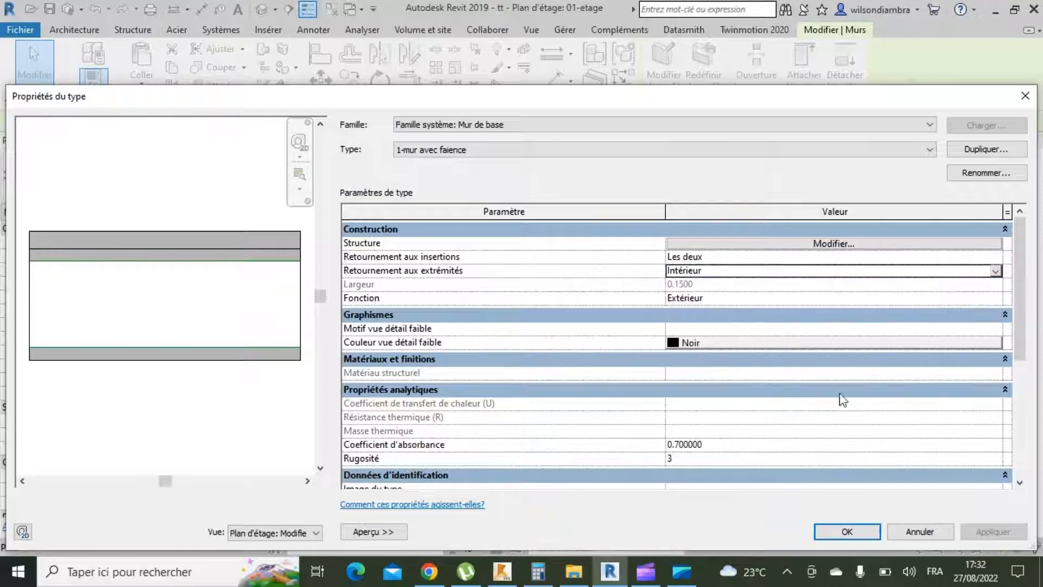
left_click(779, 299)
Turn off wrapping for the carrelage sdb layer and apply the type to the selected SDB wall, accepting the join warning.
left_click(799, 245)
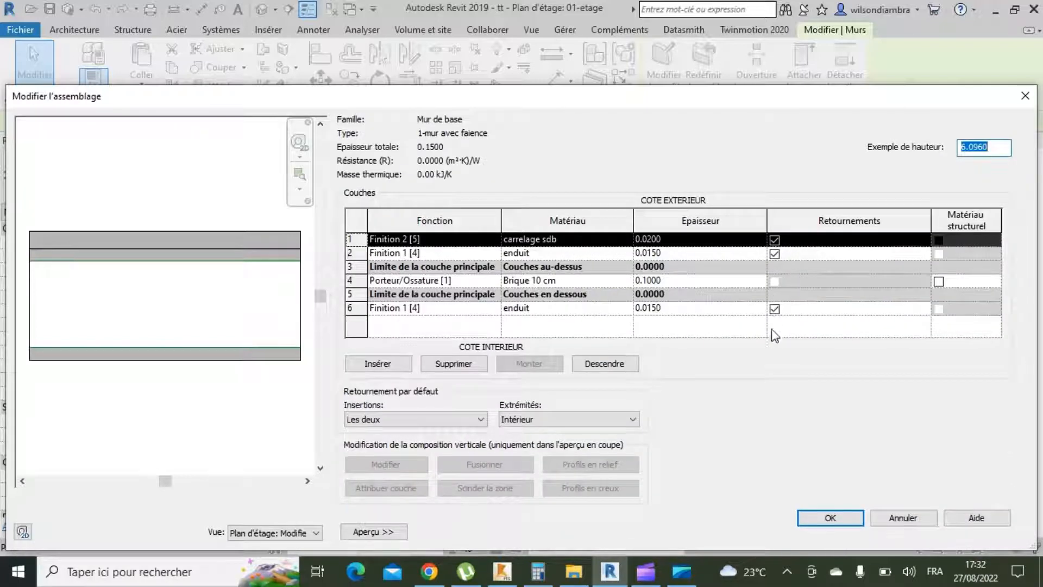
left_click(775, 240)
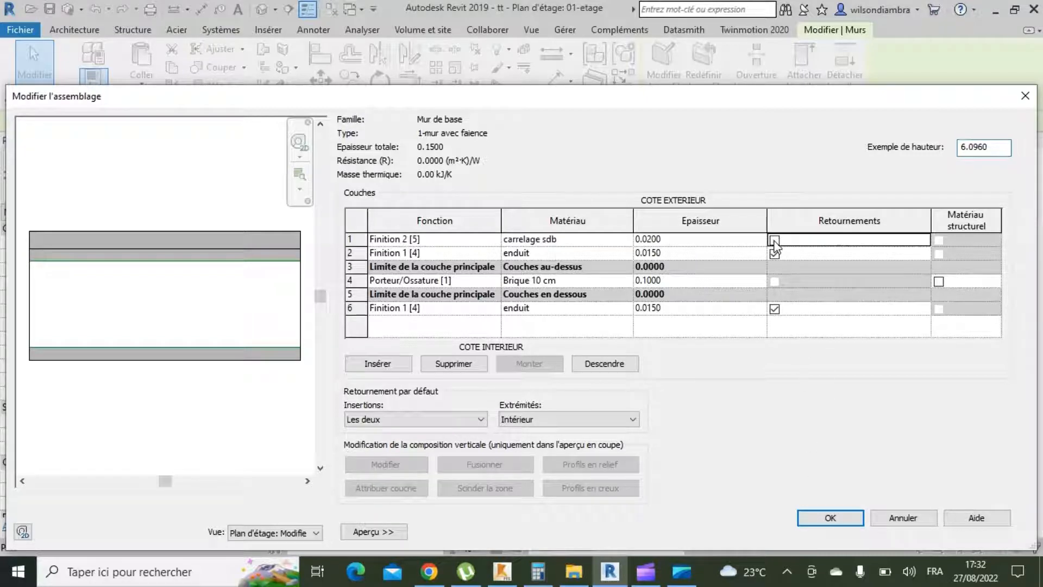
left_click(837, 520)
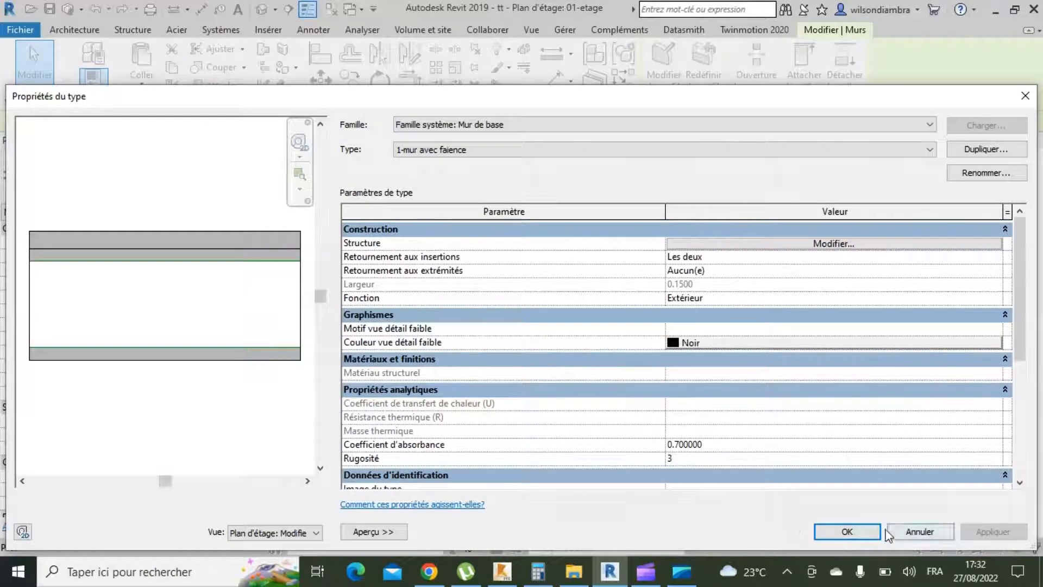
left_click(848, 532)
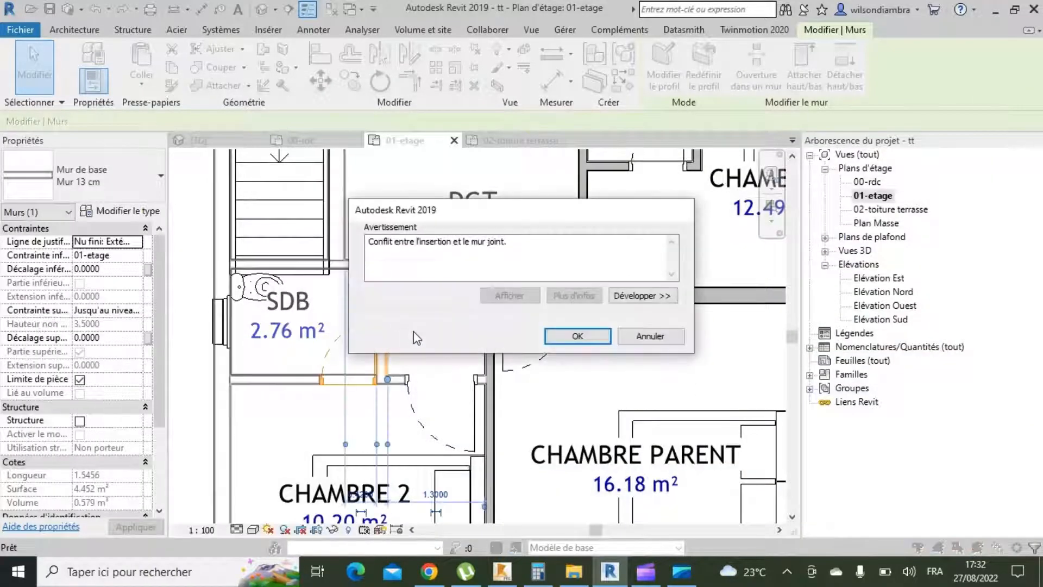
left_click(594, 341)
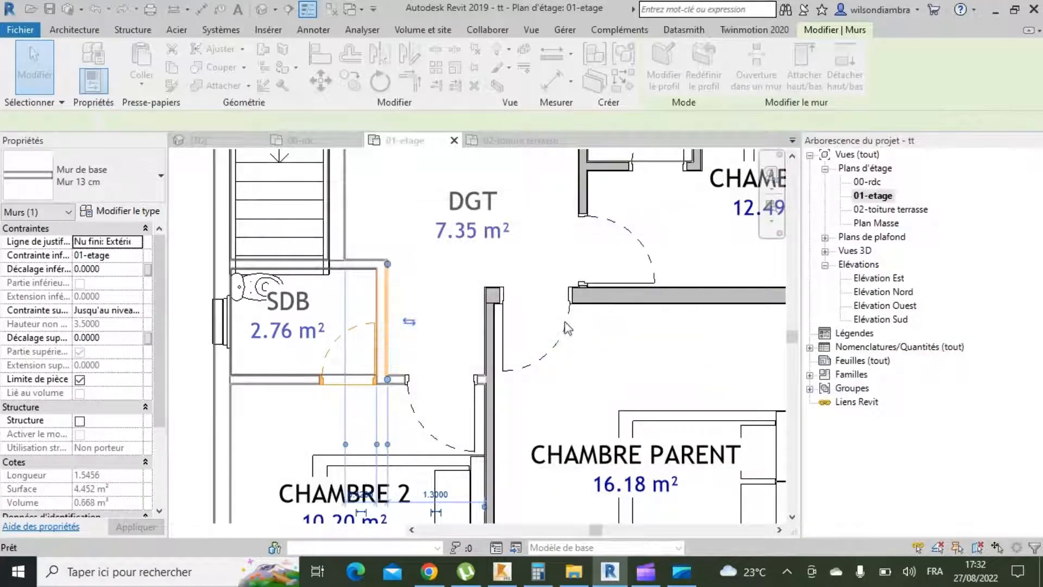
scroll(374, 333, "up", 3)
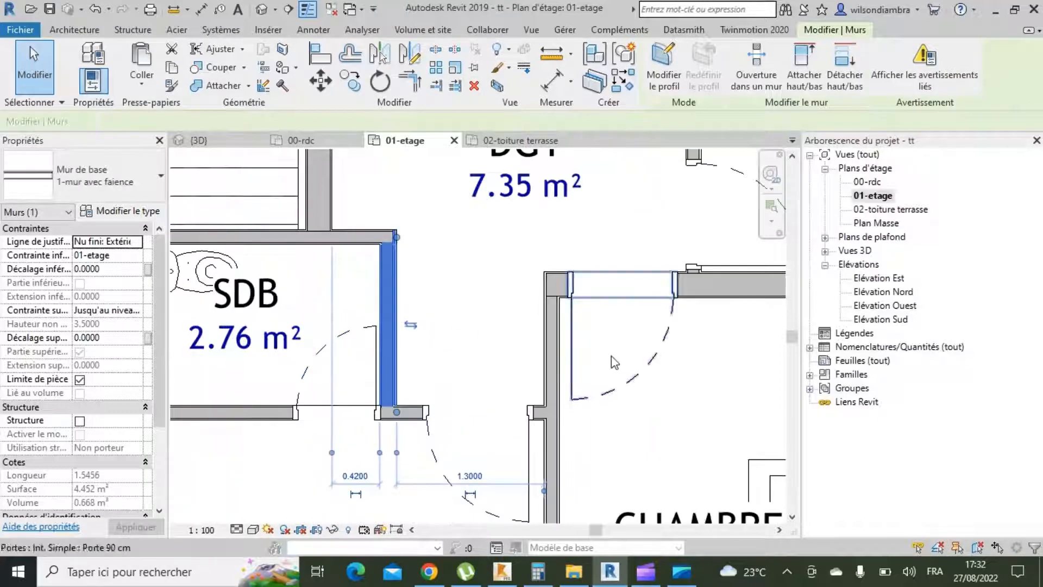
scroll(513, 359, "down", 3)
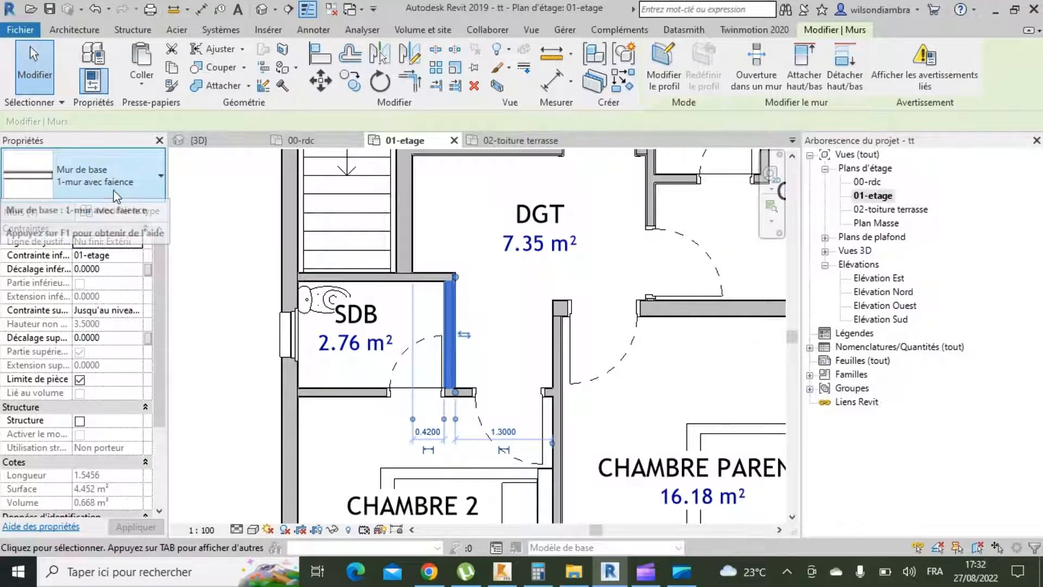
left_click(232, 254)
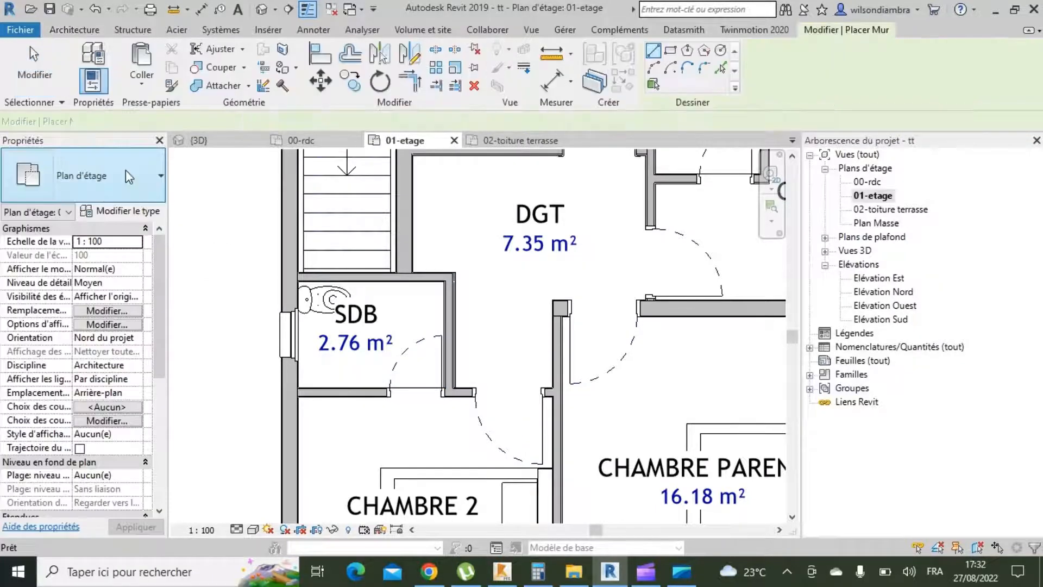
scroll(447, 294, "up", 1)
scroll(446, 293, "up", 3)
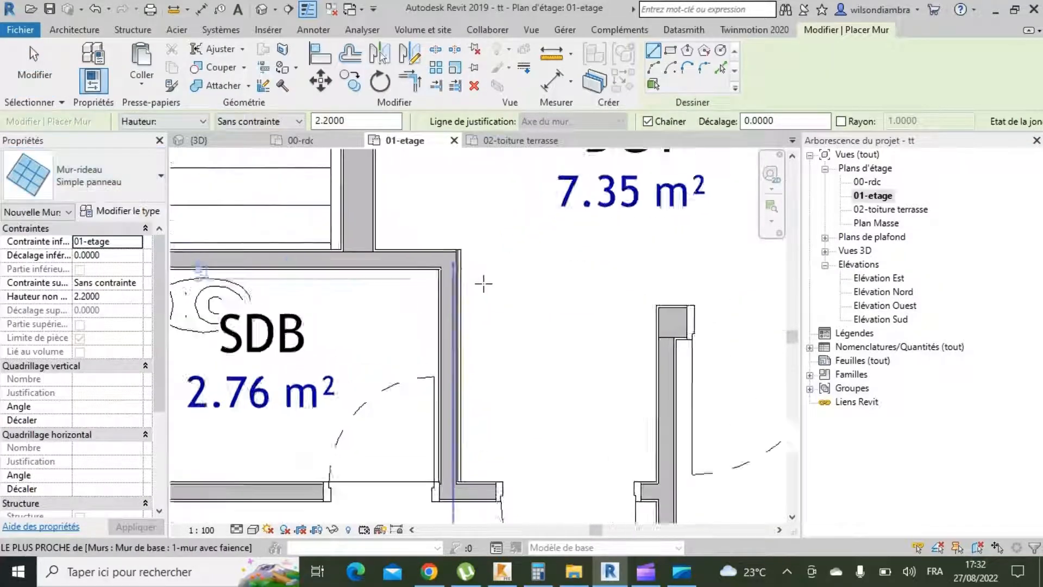
key("Escape")
key("Escape")
Reopen the structure of the SDB wall's type and move the carrelage sdb layer down to the innermost interior position.
left_click(415, 303)
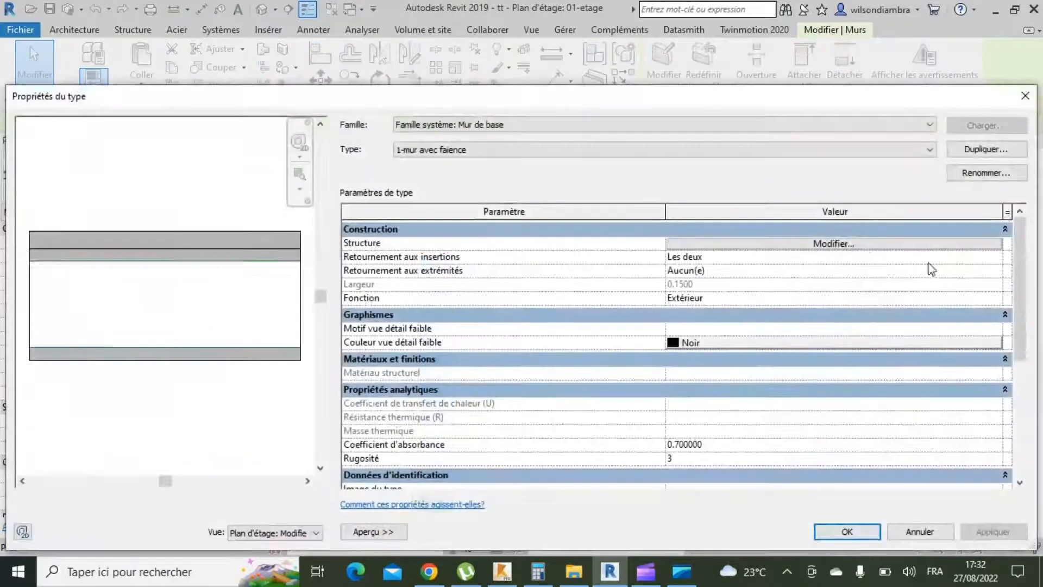
left_click(874, 246)
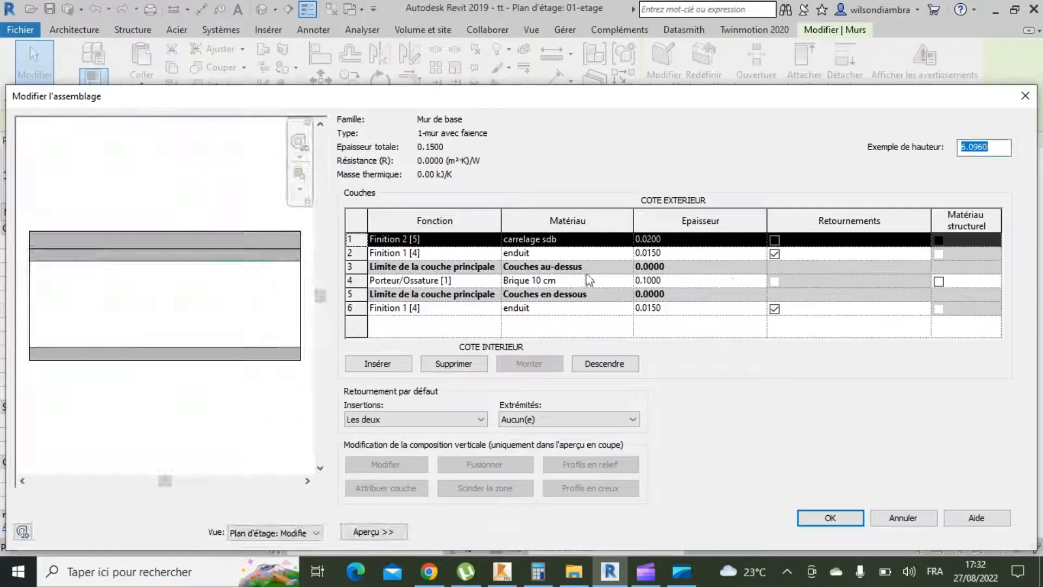
left_click(622, 363)
left_click(623, 363)
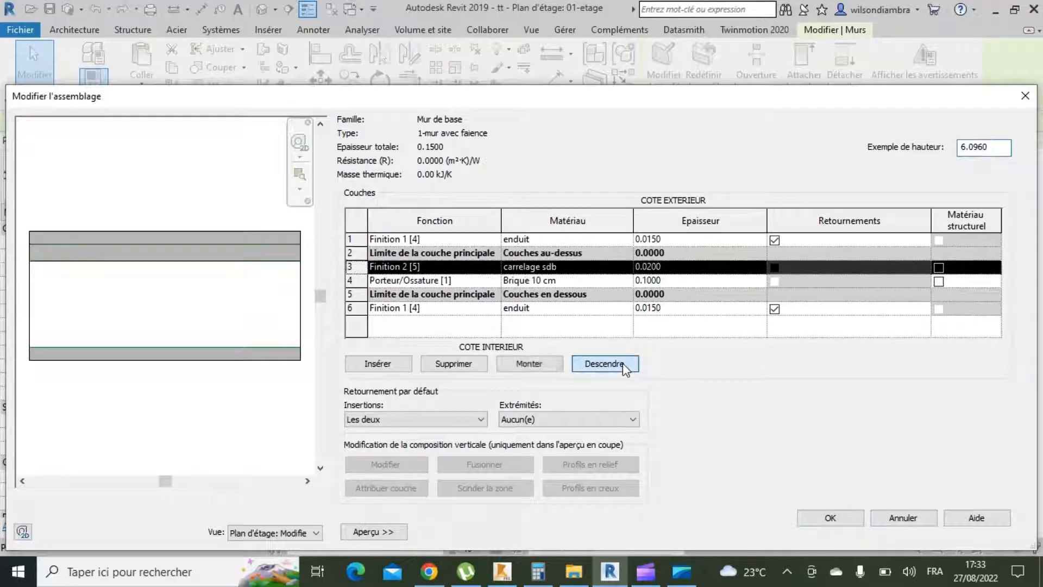
left_click(622, 363)
left_click(623, 363)
left_click(623, 363)
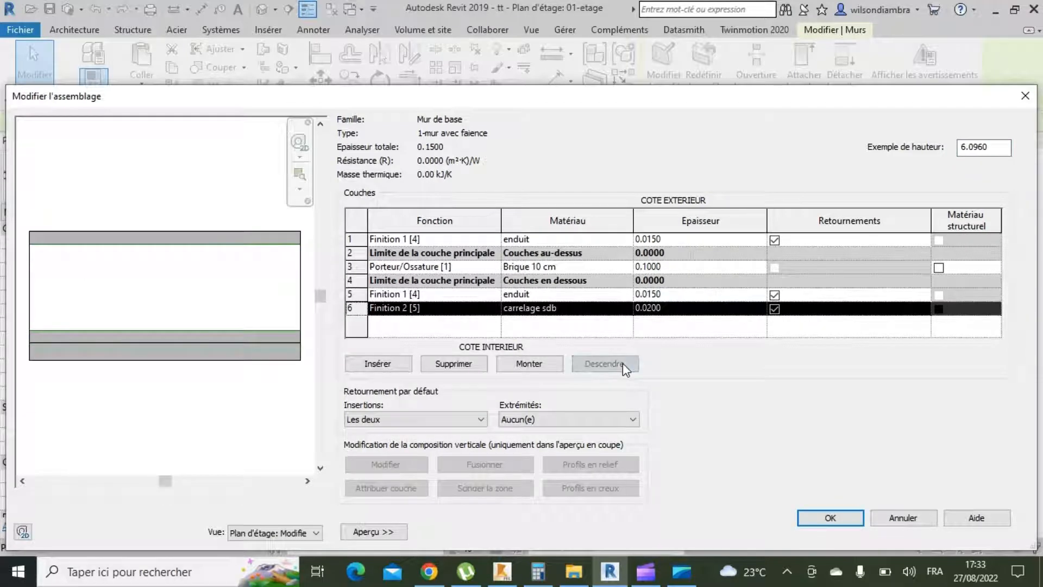
Apply the reordered layers to the 1-mur avec faience type and check the SDB wall in plan.
left_click(846, 517)
left_click(993, 531)
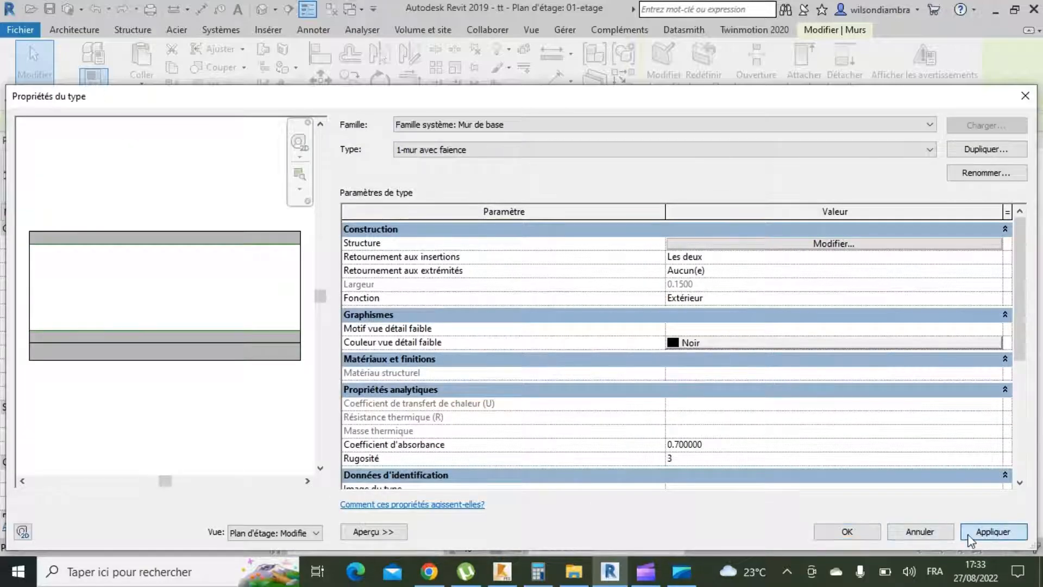
left_click(843, 532)
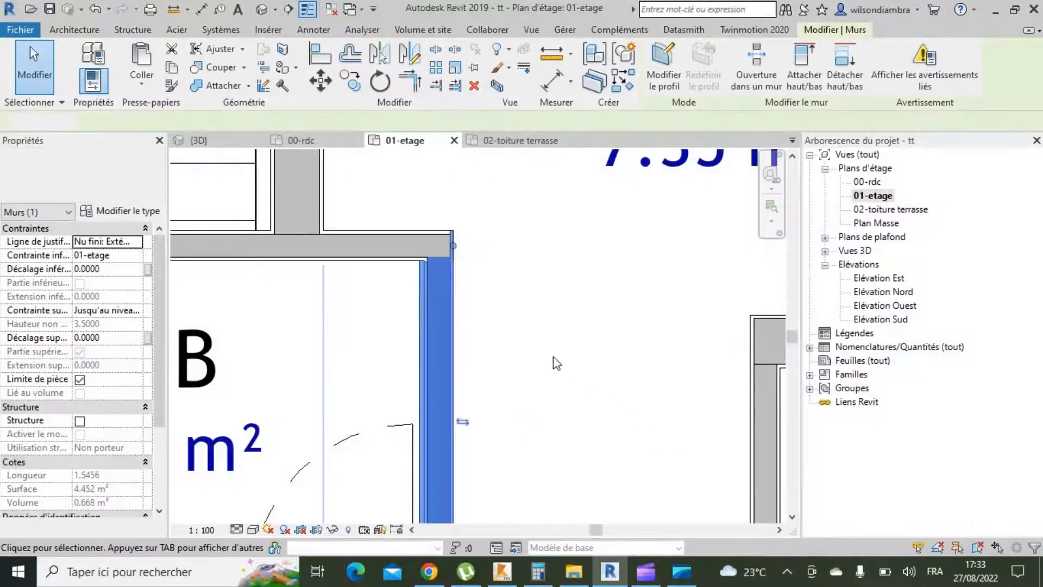
left_click(553, 357)
scroll(426, 243, "down", 4)
scroll(427, 354, "up", 3)
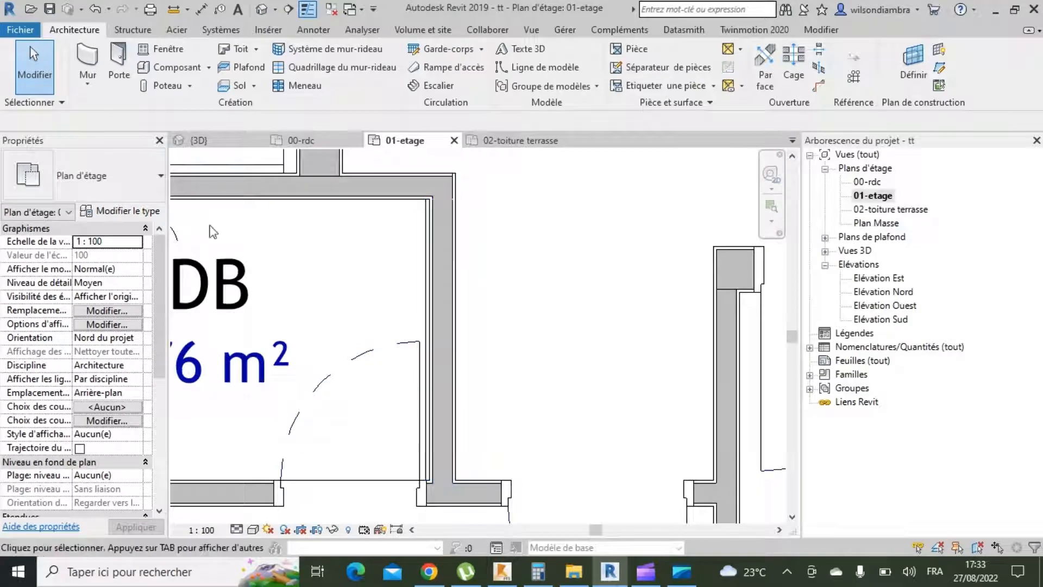
Start a new wall using the stacked wall type Soubassement Brique + Générique 150 mm.
scroll(442, 340, "down", 4)
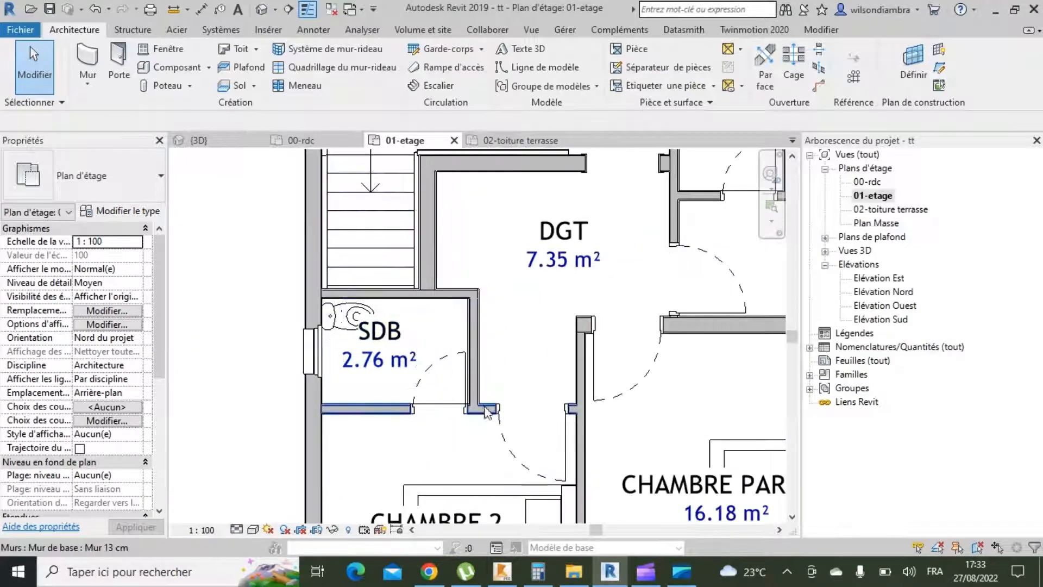
scroll(457, 397, "up", 1)
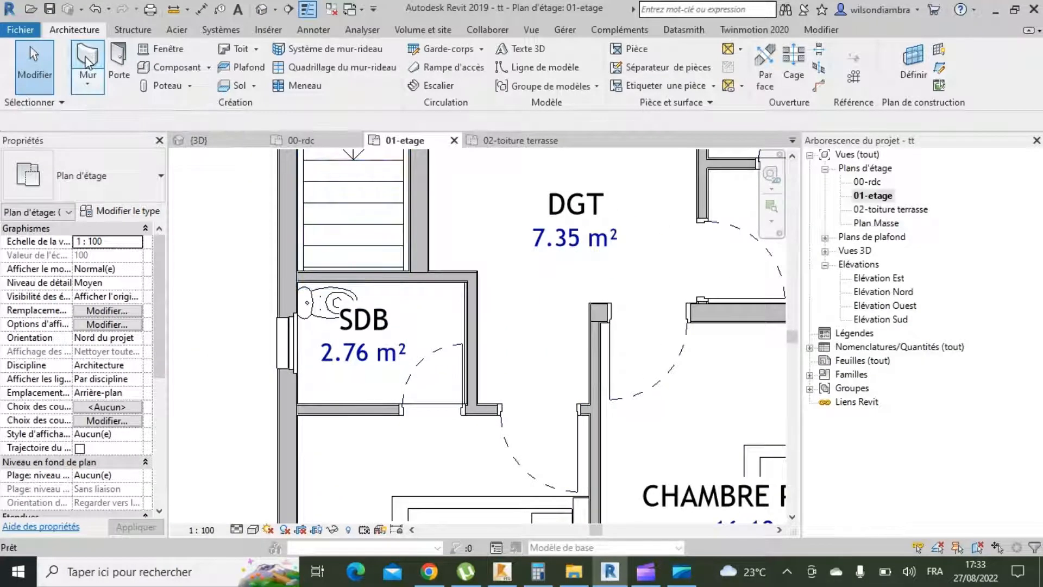
left_click(97, 81)
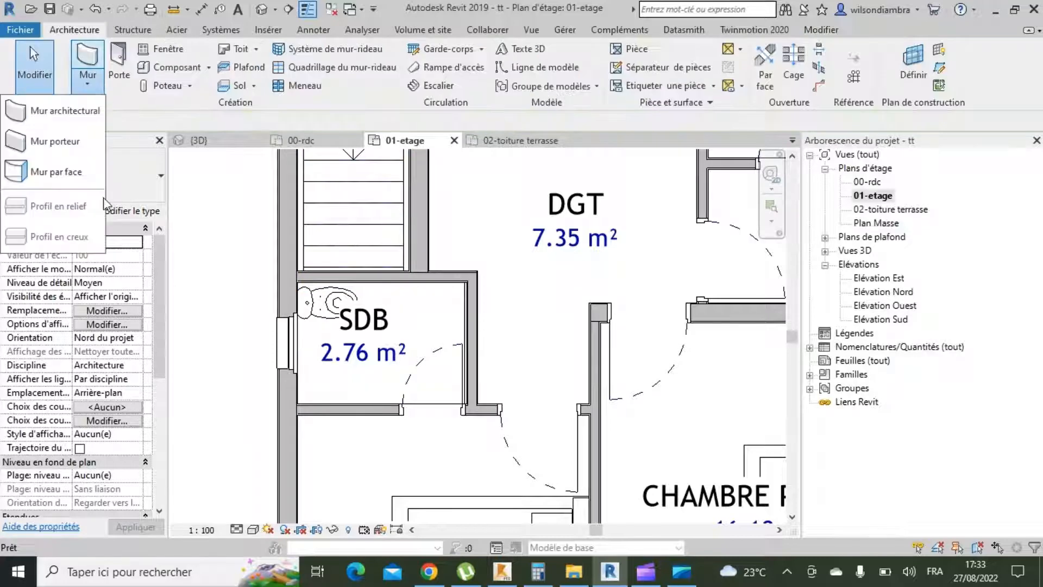
left_click(97, 68)
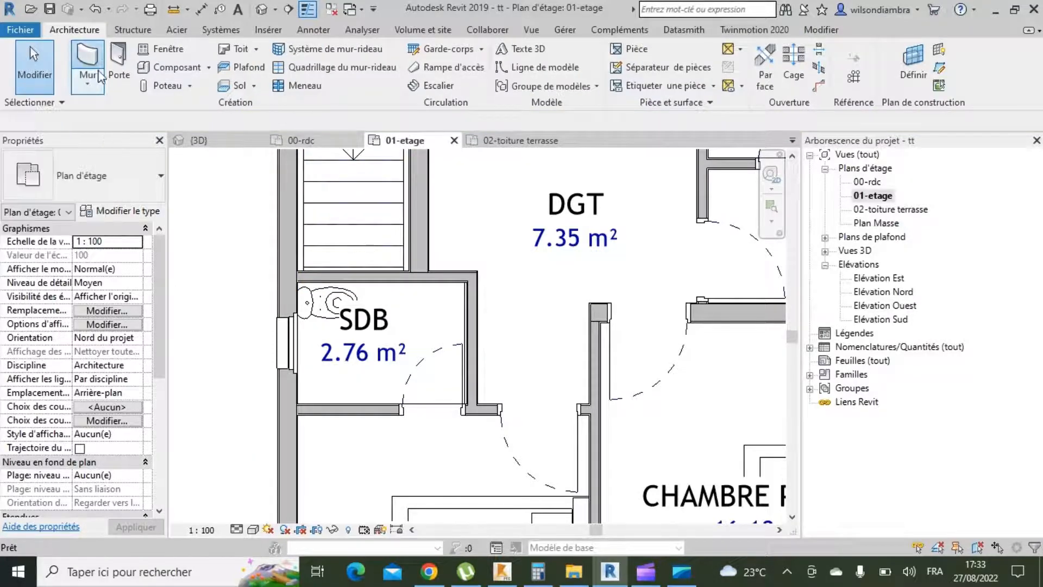
left_click(122, 167)
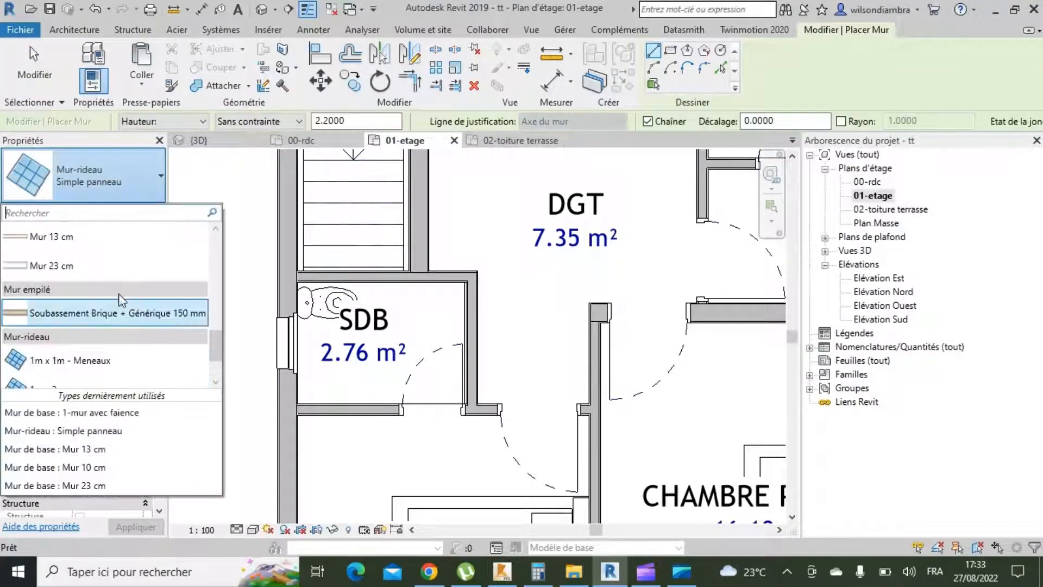
left_click(111, 313)
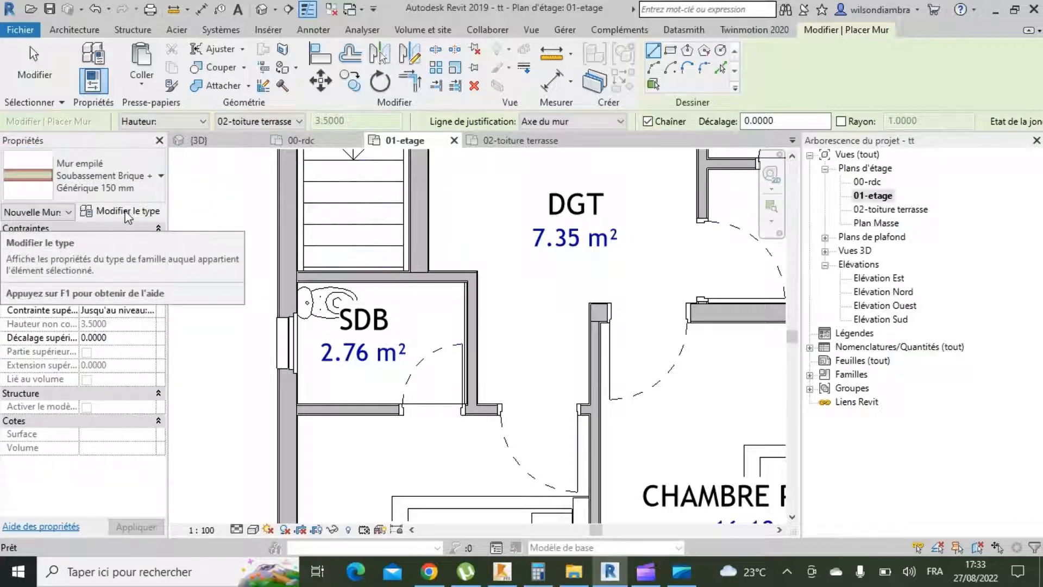
Duplicate the stacked wall type under the name "murs sdb".
left_click(128, 216)
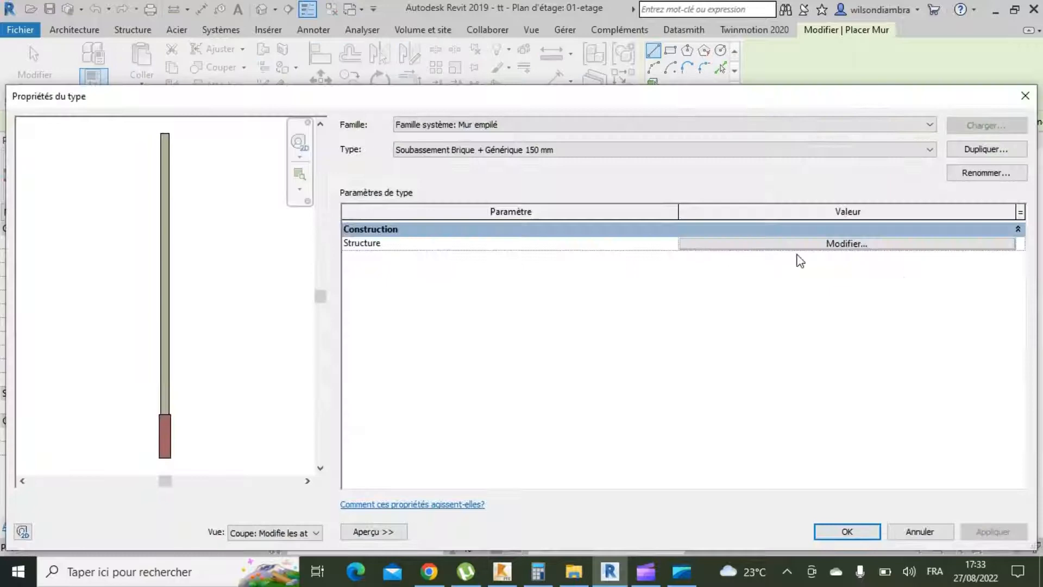
left_click(979, 154)
type("murs sdb")
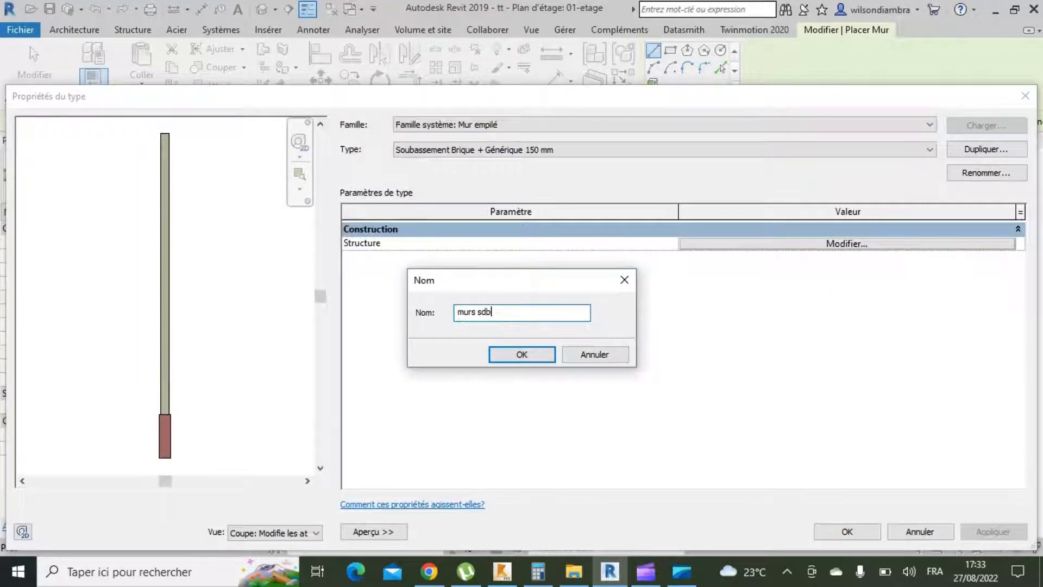
key("Return")
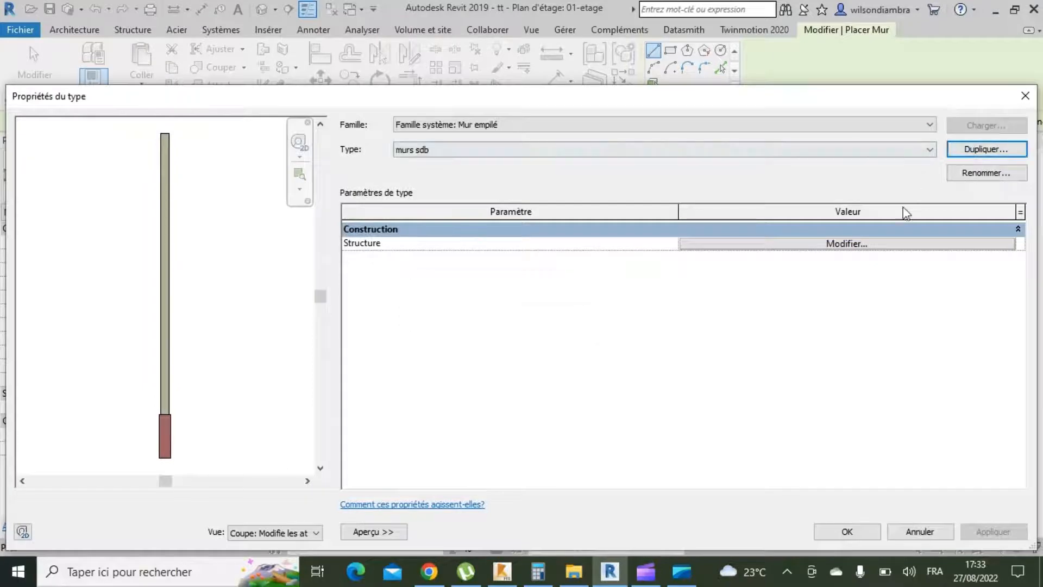
In the murs sdb structure, set the lower wall to 1-mur avec faience with a height of 2.2.
left_click(842, 245)
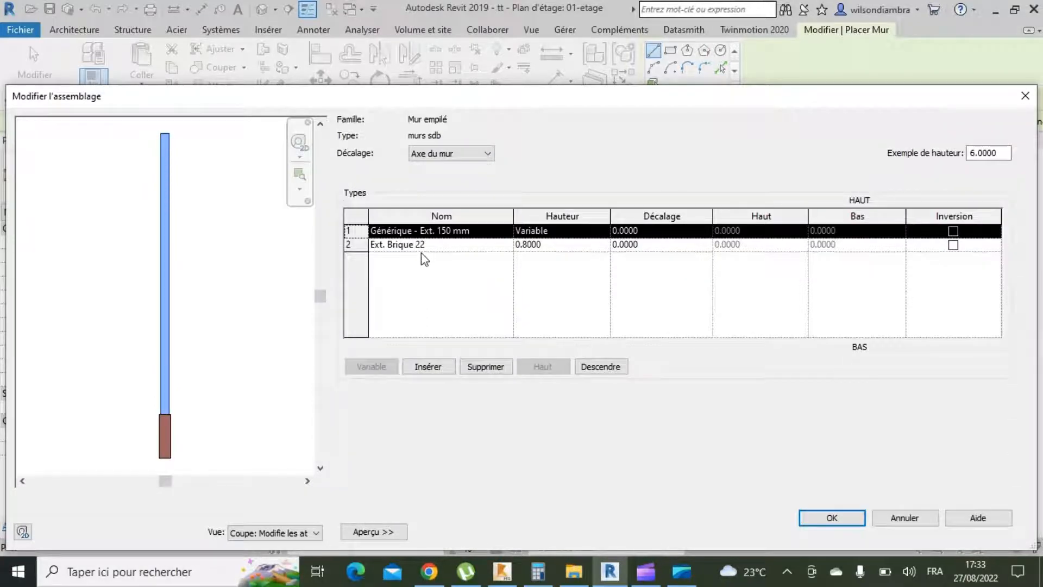
left_click(438, 245)
left_click(505, 245)
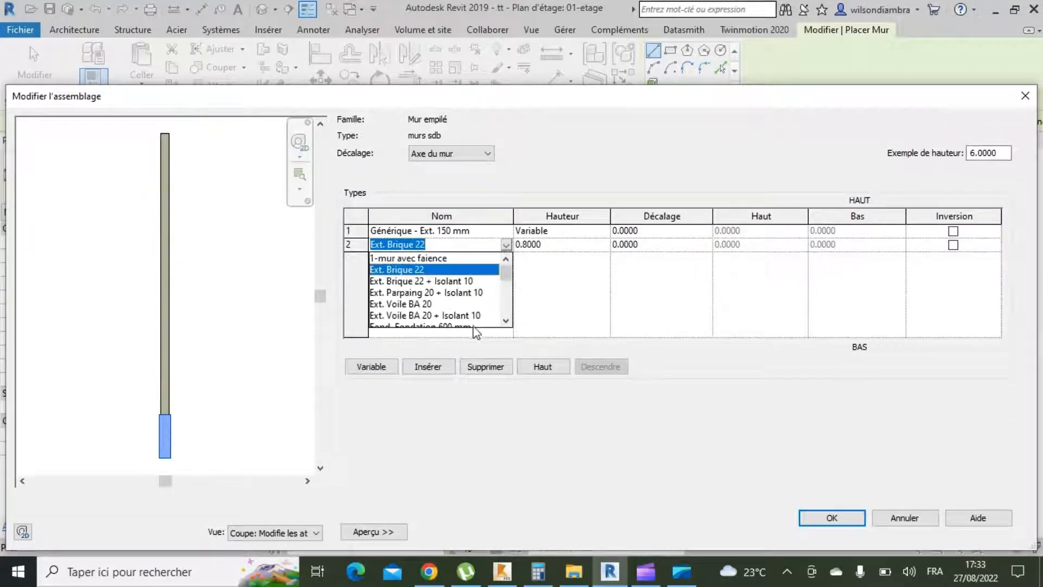
scroll(482, 312, "down", 3)
scroll(473, 312, "up", 5)
left_click(489, 257)
left_click(552, 243)
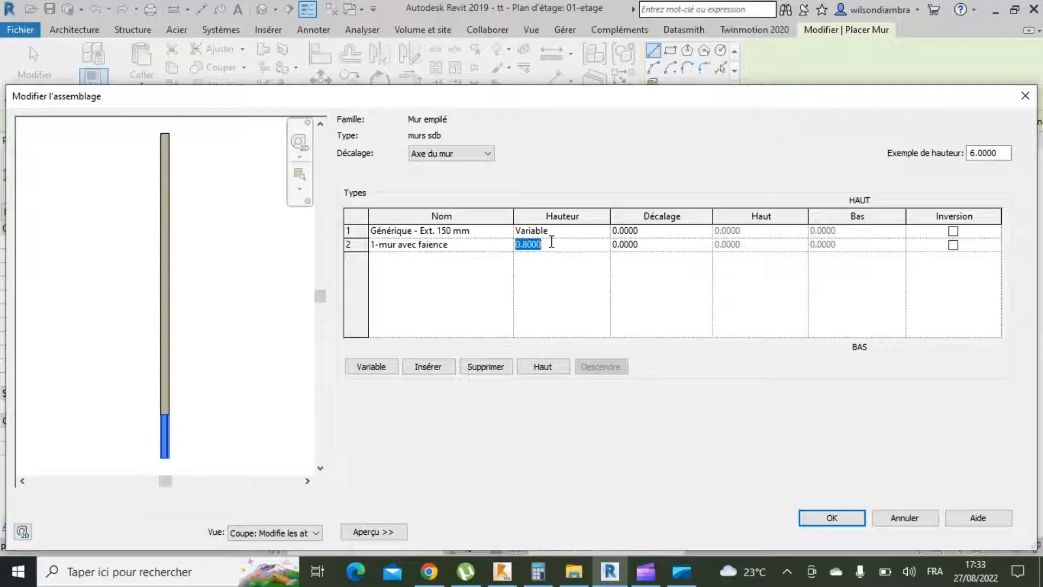
type("2.2")
Set the upper, variable-height wall of the murs sdb stack to Mur 13 cm.
left_click(503, 231)
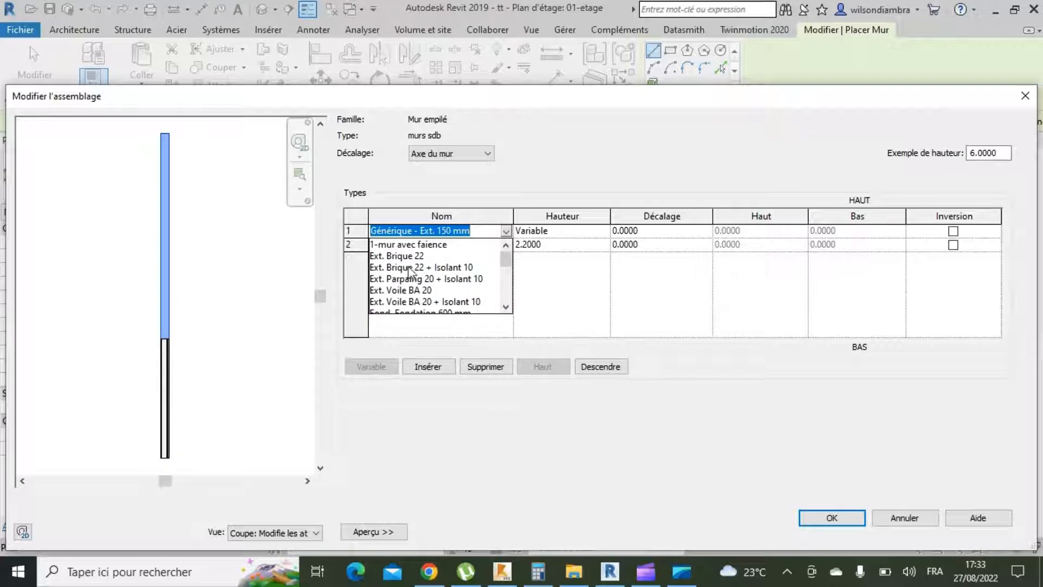
scroll(410, 270, "down", 5)
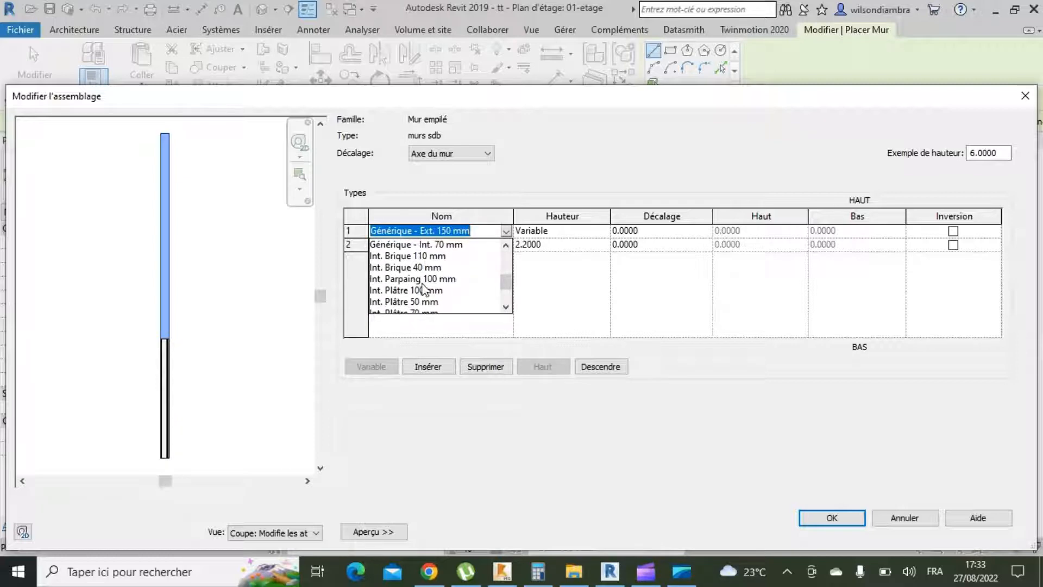
scroll(422, 288, "down", 3)
left_click(426, 290)
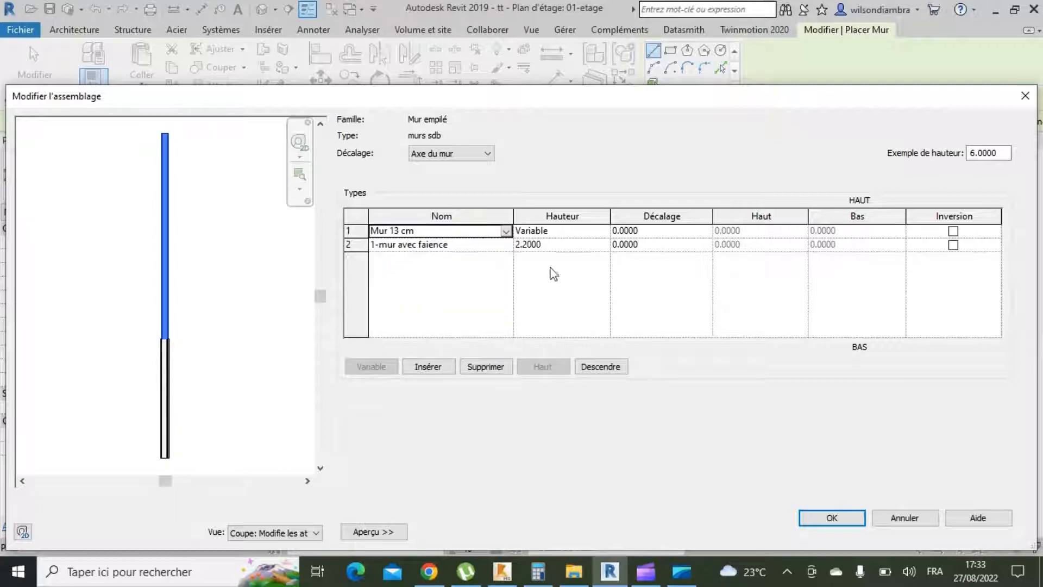
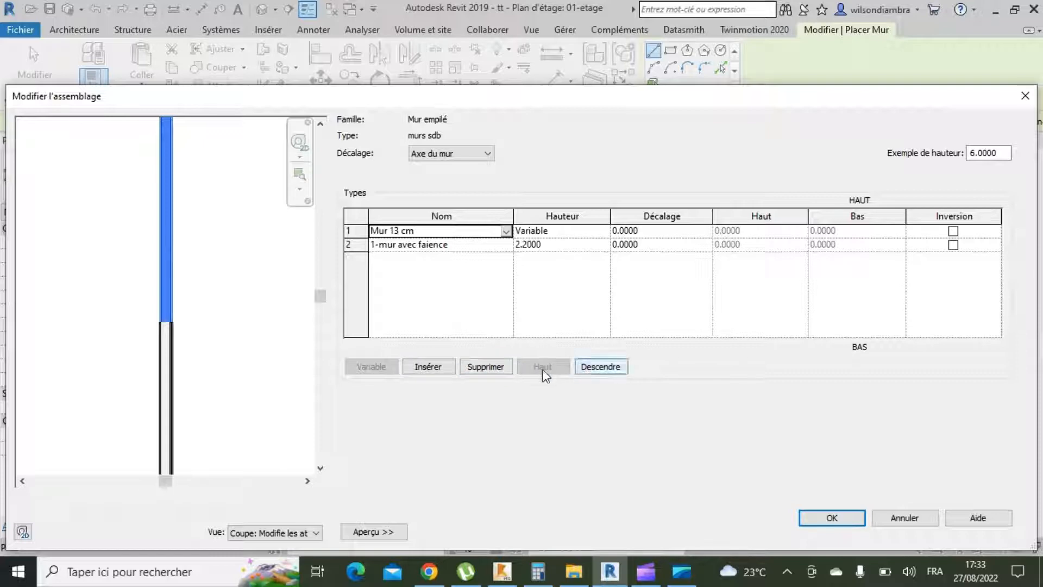
Align the stacked walls with the offset reference Nu fini: Extérieur and accept the murs sdb type.
left_click(425, 155)
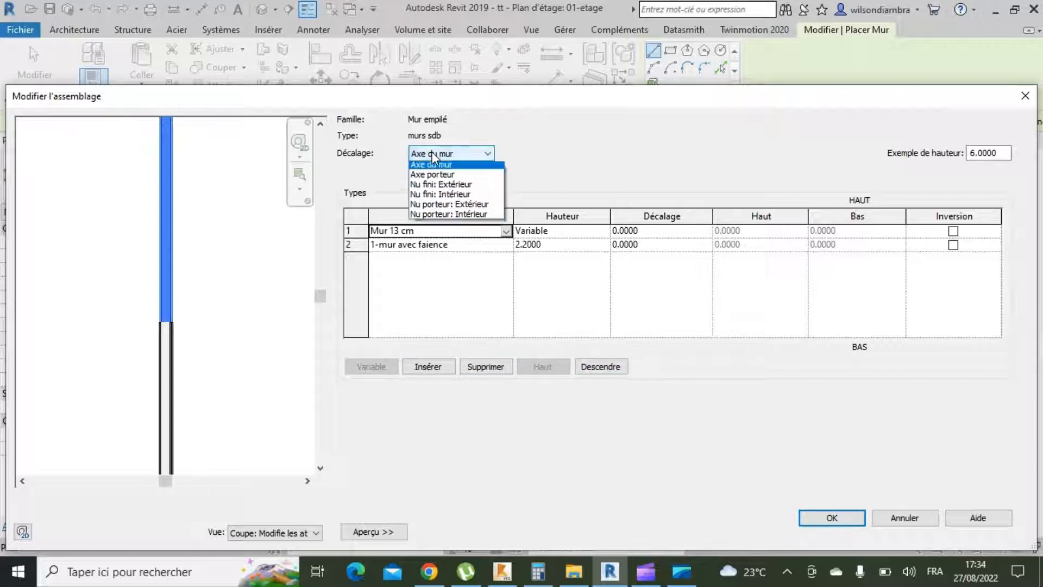
left_click(438, 188)
scroll(155, 337, "up", 4)
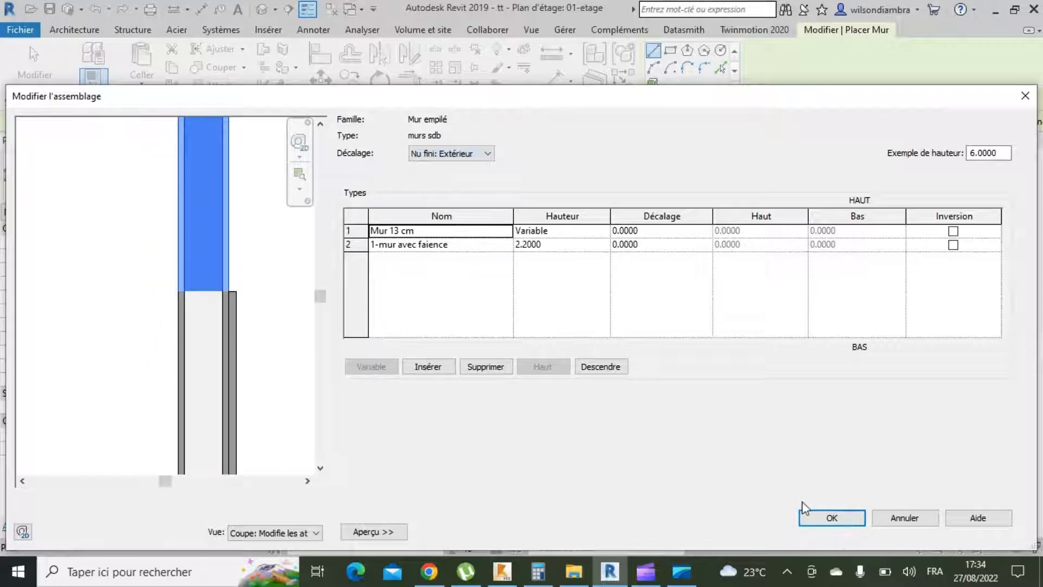
left_click(822, 517)
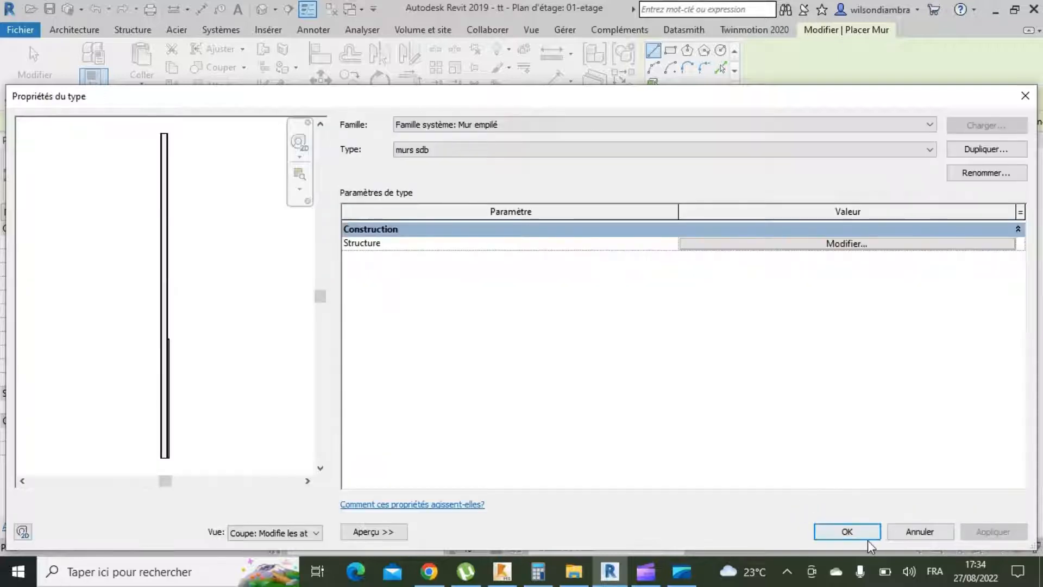
left_click(867, 540)
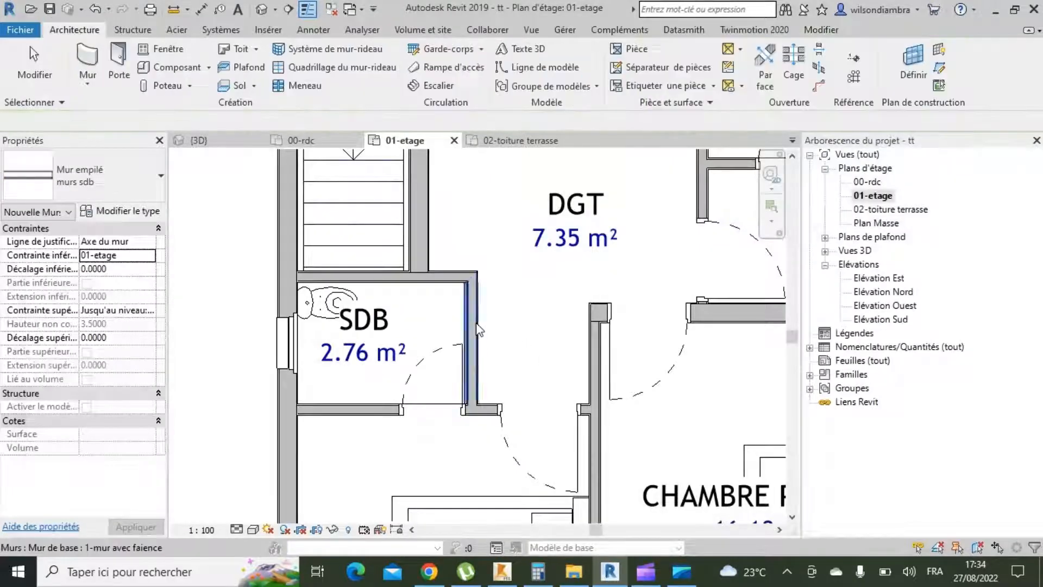
Change the tiled wall between SDB and DGT to the stacked wall type murs sdb.
scroll(478, 330, "up", 2)
left_click(471, 331)
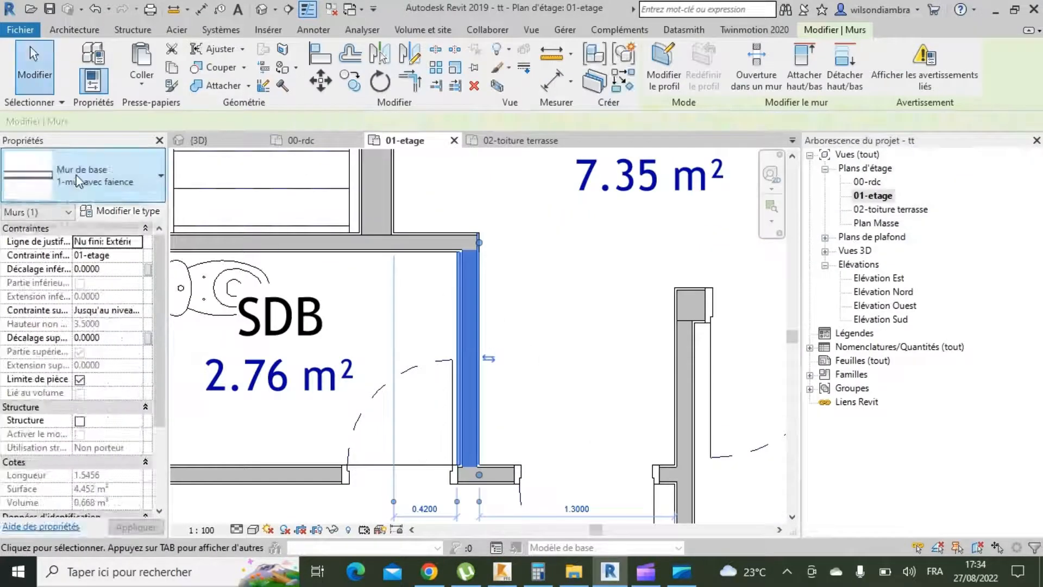
left_click(81, 182)
scroll(125, 307, "down", 2)
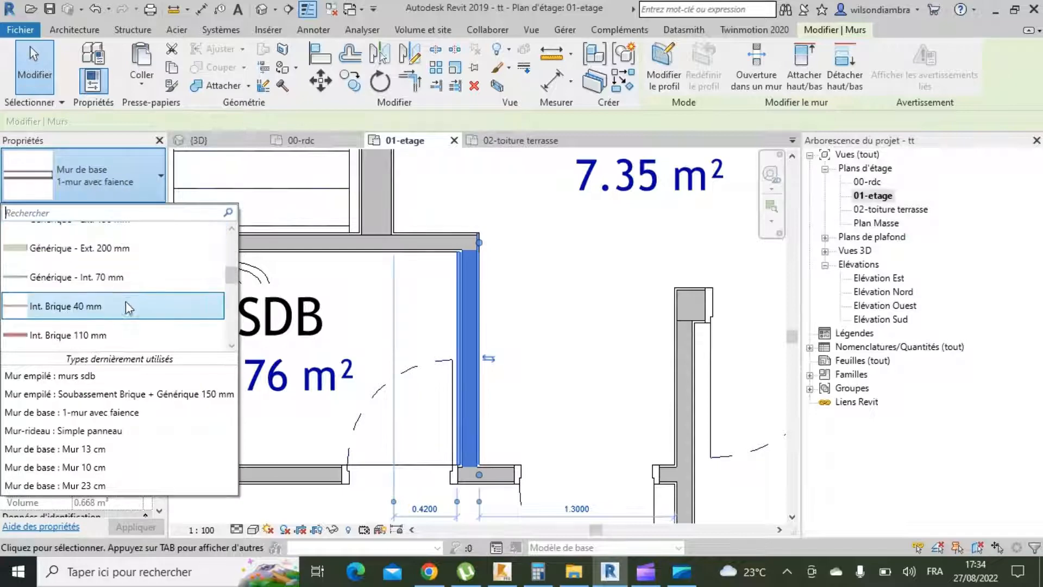
scroll(126, 305, "down", 4)
left_click(48, 292)
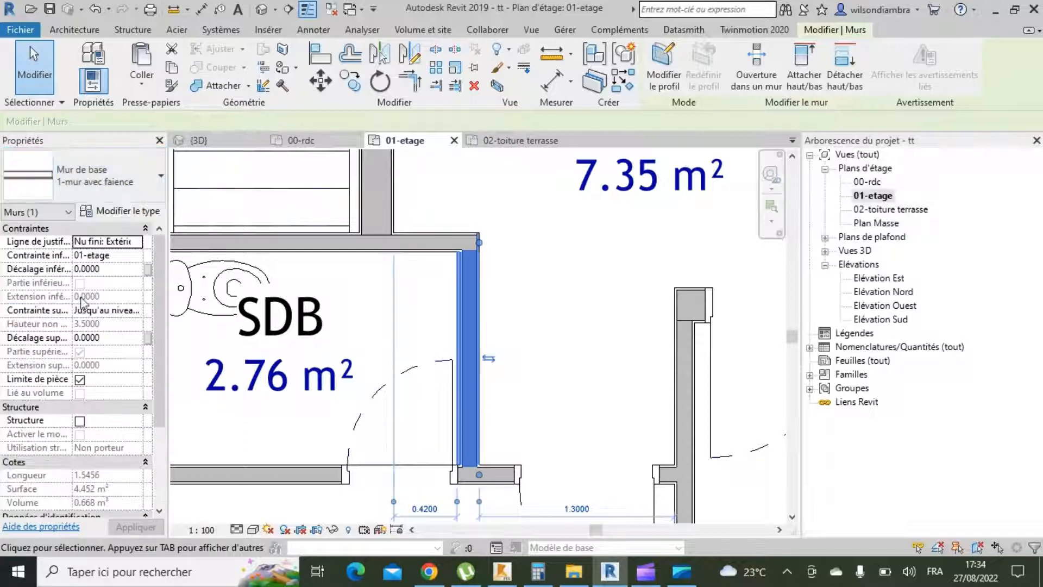
left_click(512, 357)
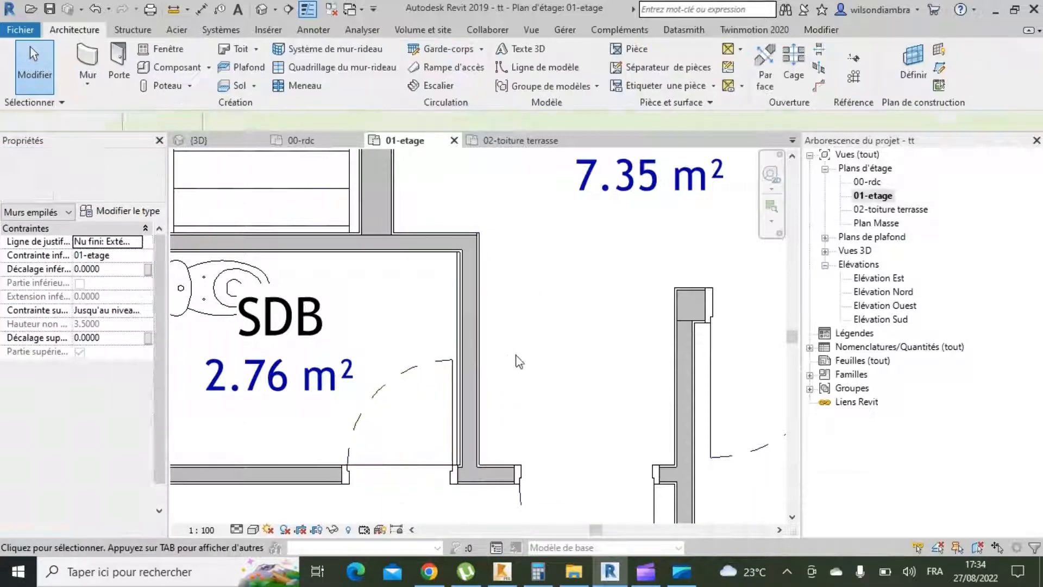
Nudge the SDB door slightly away from the adjacent stacked wall.
left_click(438, 368)
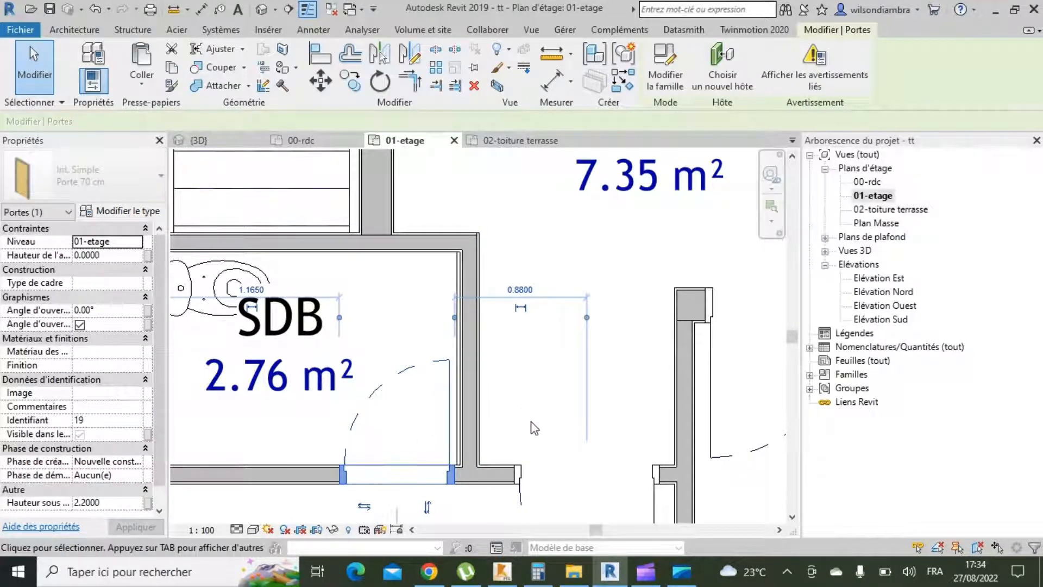
left_click(536, 379)
scroll(535, 379, "down", 2)
scroll(509, 426, "up", 1)
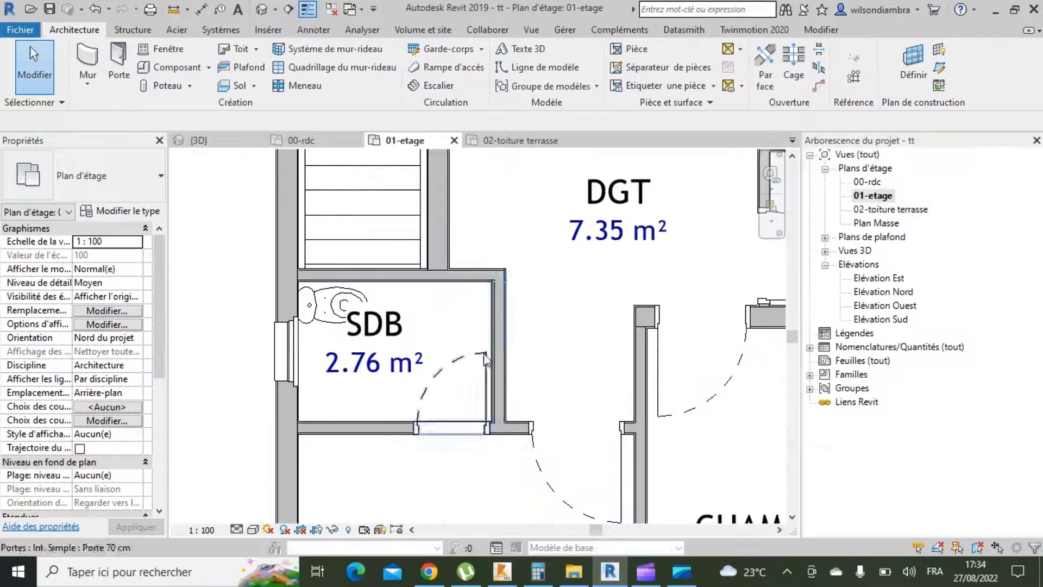
Open the 3D view and orient it to the floor plan 01-etage.
left_click(260, 10)
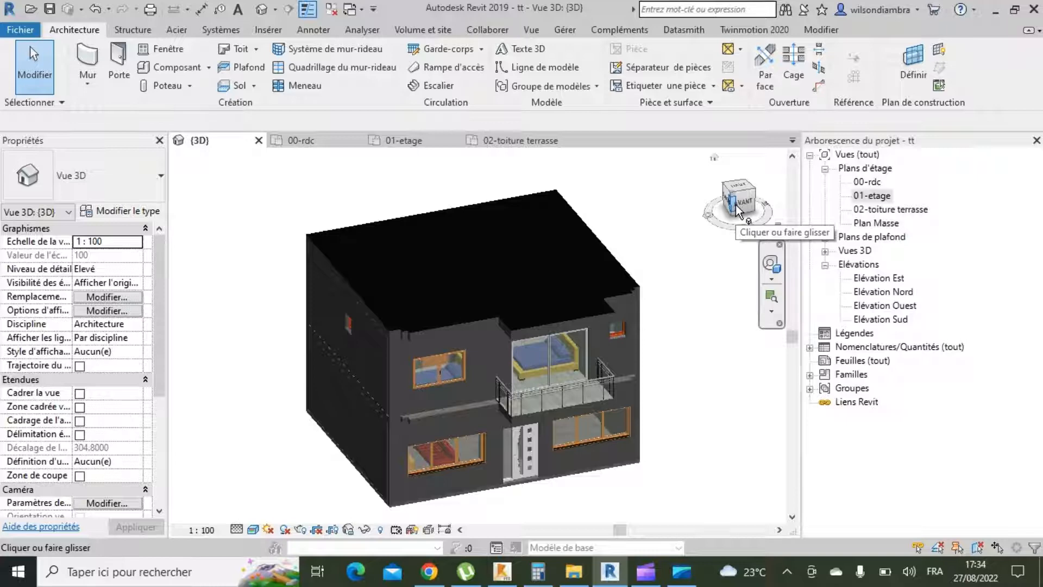
right_click(738, 211)
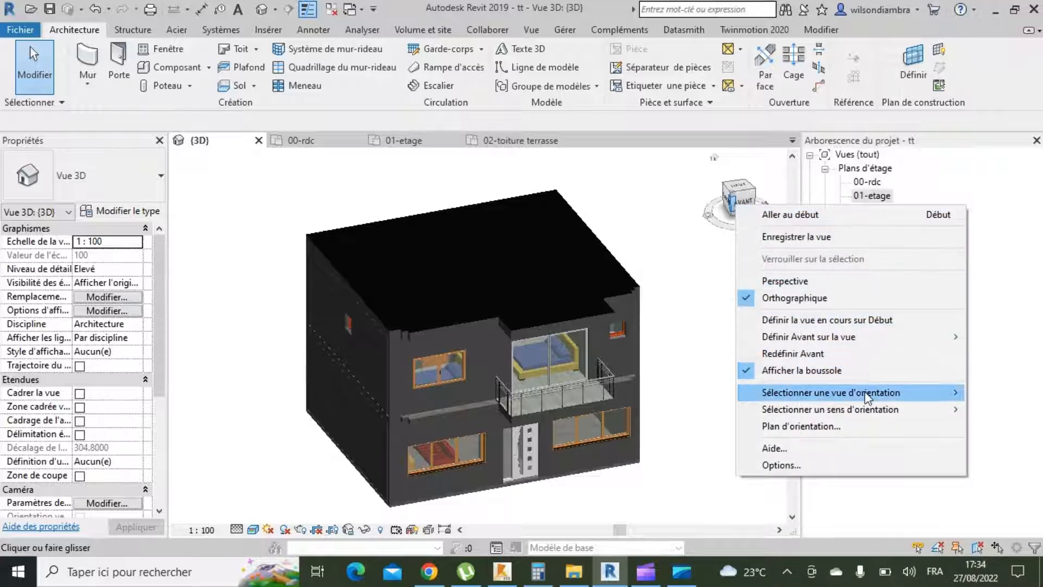
mouse_move(703, 393)
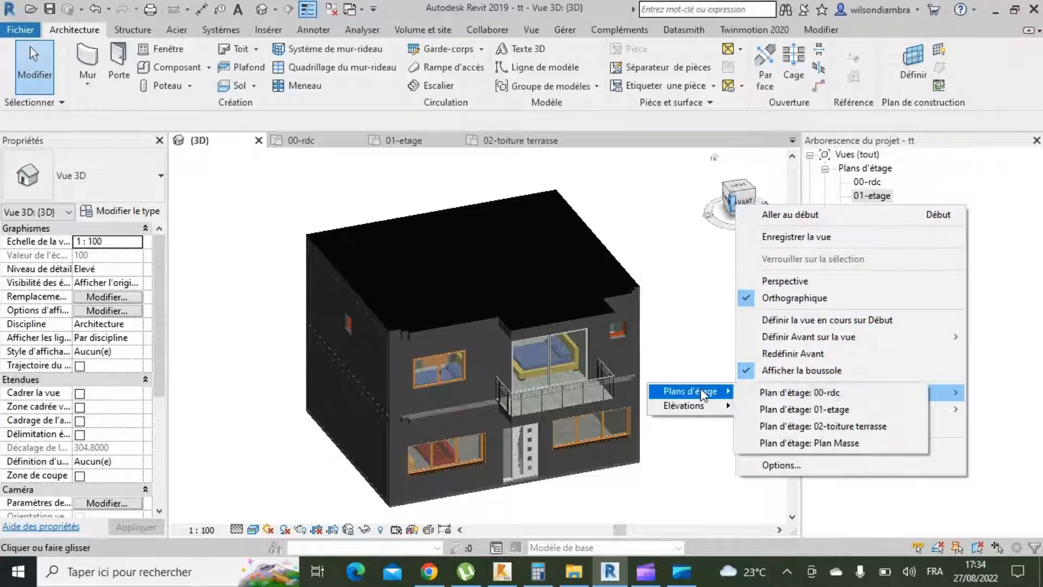
left_click(773, 413)
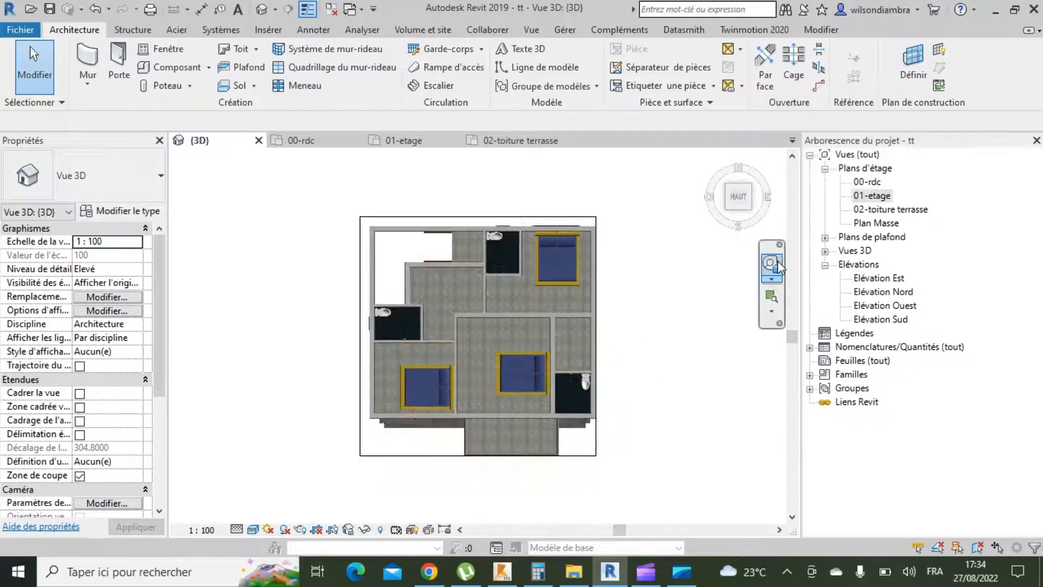
Try to raise the top face of the section box around the upper floor.
left_click(779, 267)
left_click_drag(502, 330, 546, 297)
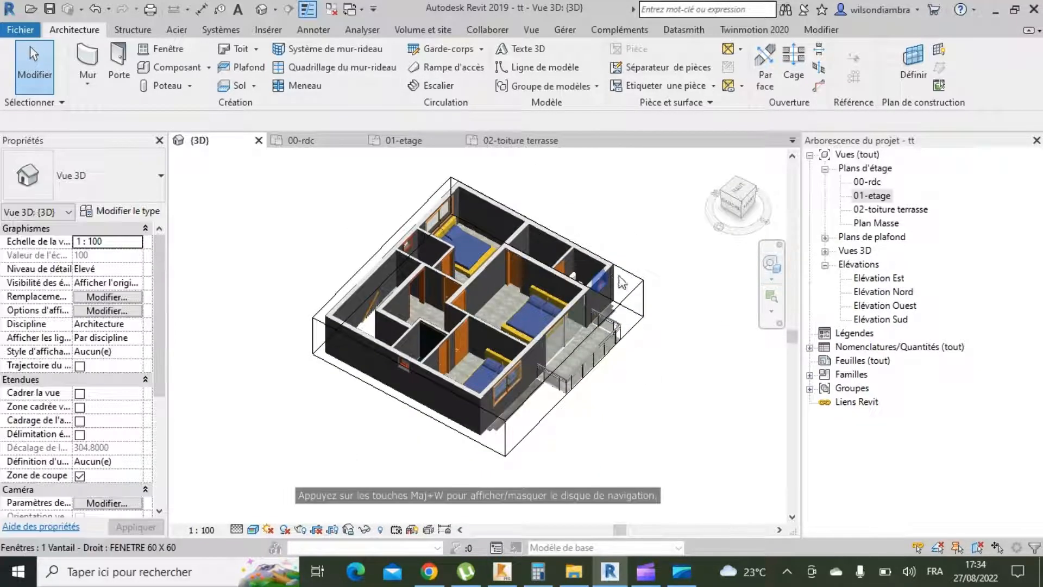
left_click(636, 277)
left_click_drag(481, 301, 480, 279)
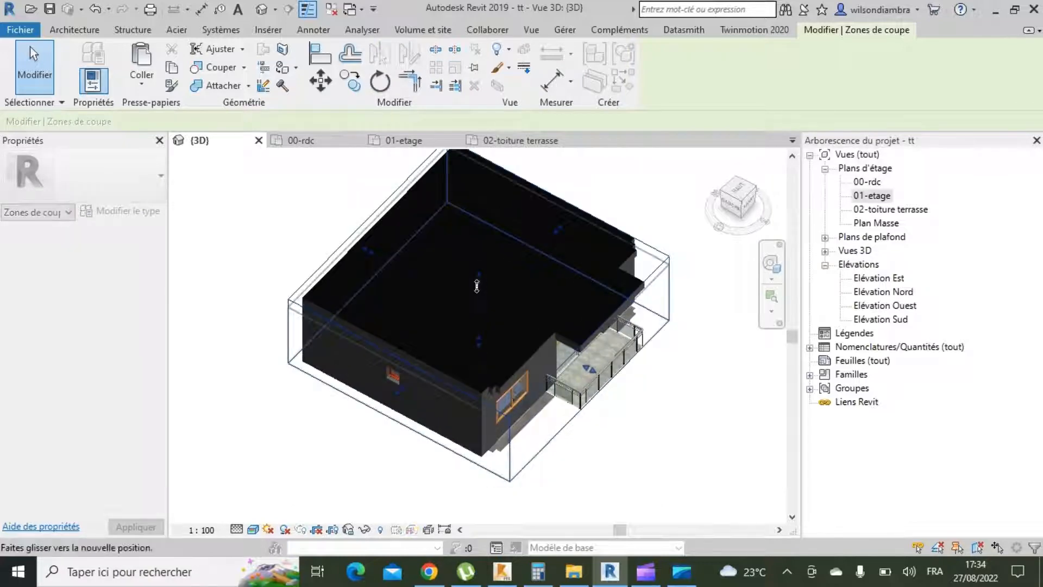
key("ctrl+z")
Examine the upper-floor bathroom's stacked walls in 3D from several angles and return to the floor plan 01-etage.
scroll(667, 251, "up", 2)
scroll(667, 251, "down", 2)
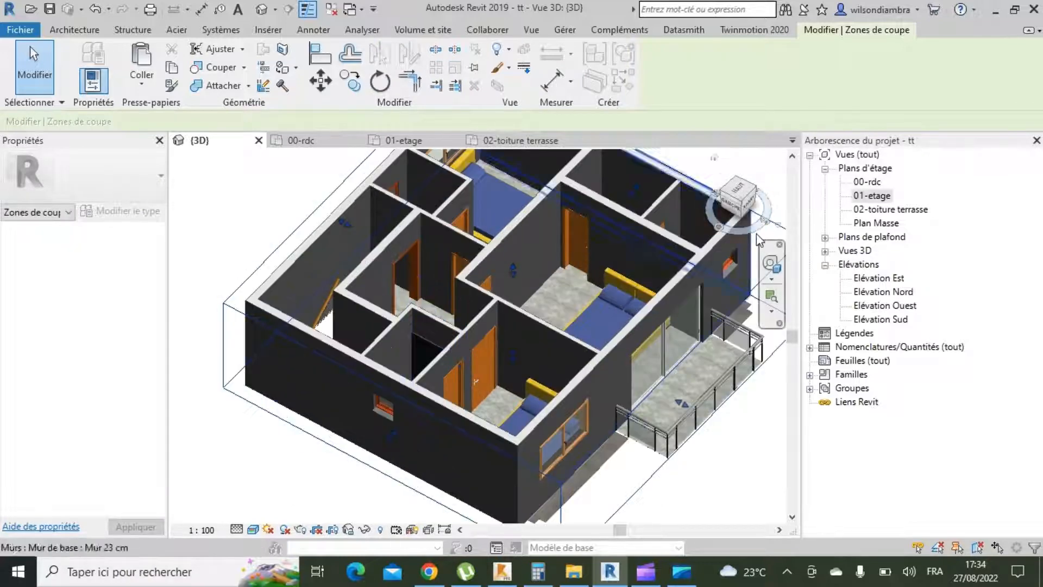
left_click(772, 264)
left_click_drag(468, 329, 644, 348)
scroll(637, 429, "up", 2)
scroll(294, 379, "down", 2)
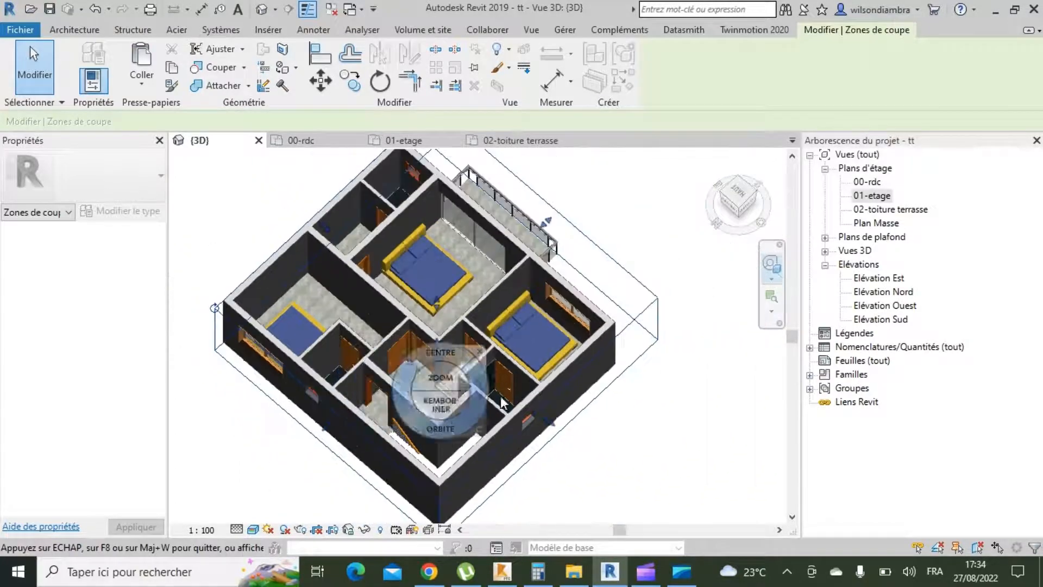
scroll(380, 381, "up", 3)
left_click_drag(500, 413, 326, 323)
scroll(388, 362, "down", 2)
scroll(408, 353, "up", 3)
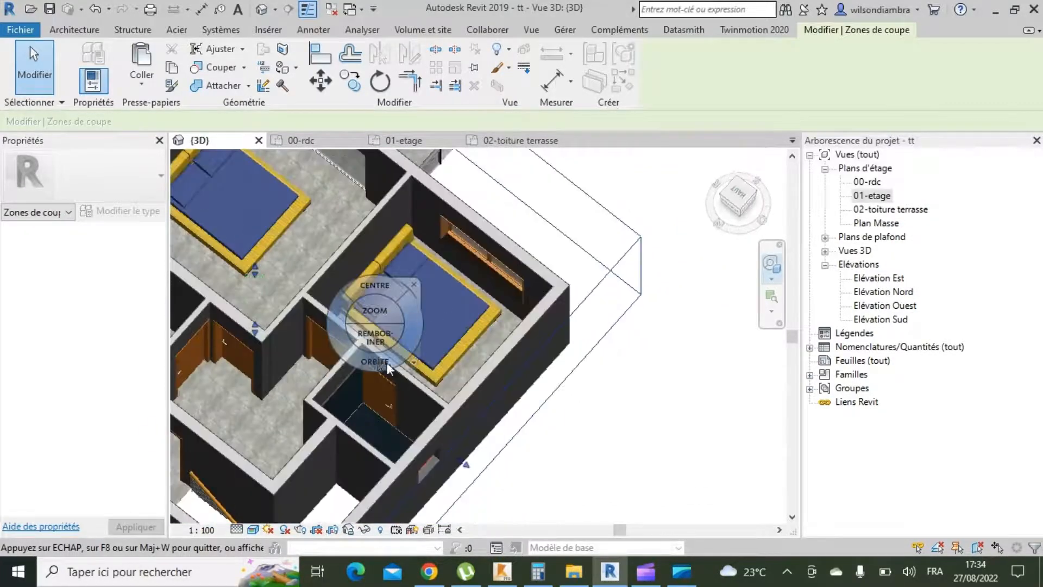
left_click_drag(413, 397, 639, 347)
key("Escape")
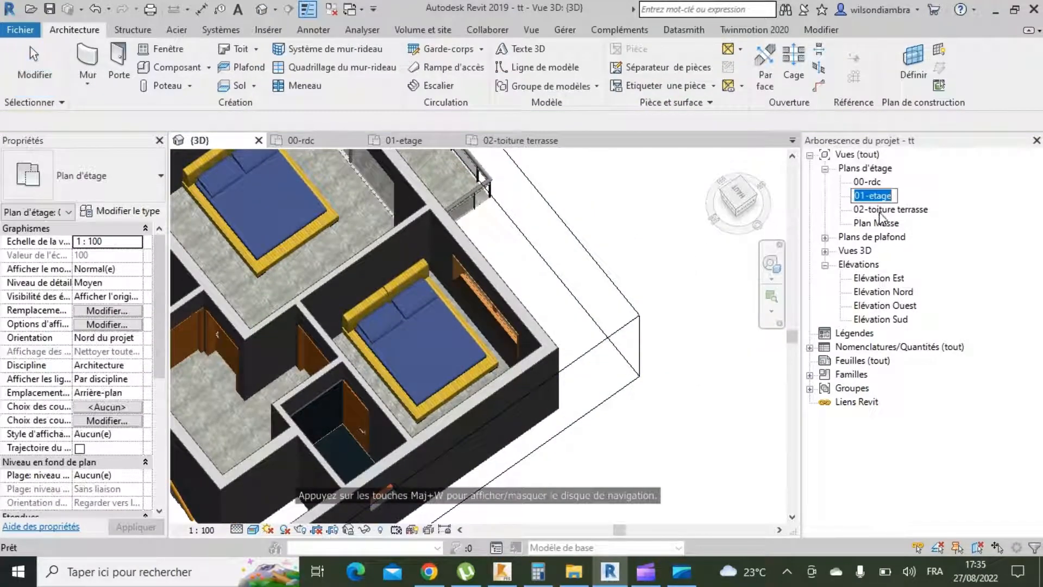
double_click(879, 197)
scroll(434, 337, "down", 2)
scroll(462, 326, "up", 4)
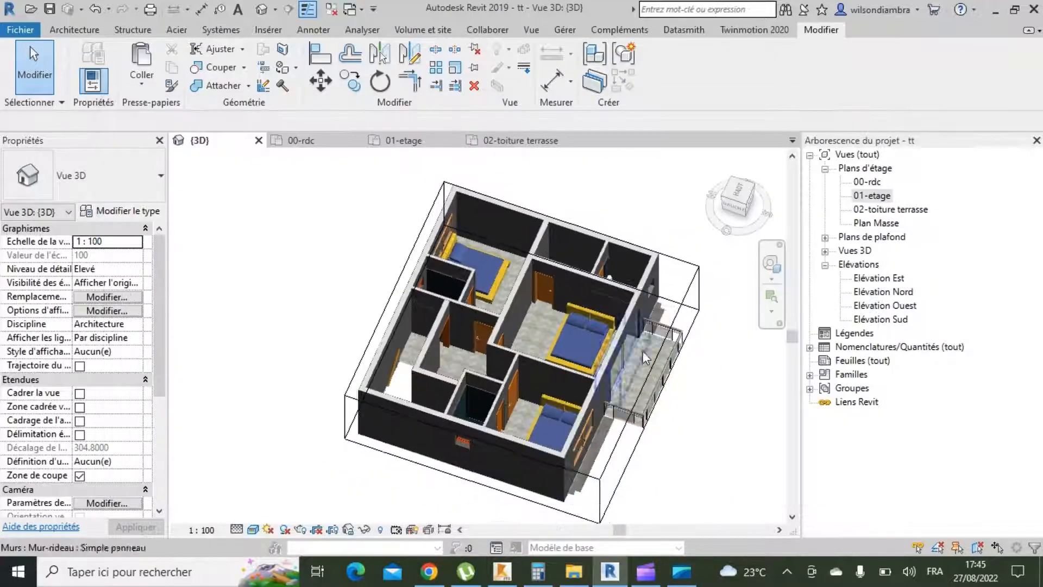
Examine the inner wall faces of the upper-floor bathrooms in the 3D view from several directions, close up and as a whole.
left_click(770, 268)
left_click_drag(726, 335, 641, 336)
scroll(566, 329, "up", 1)
left_click_drag(565, 326, 606, 335)
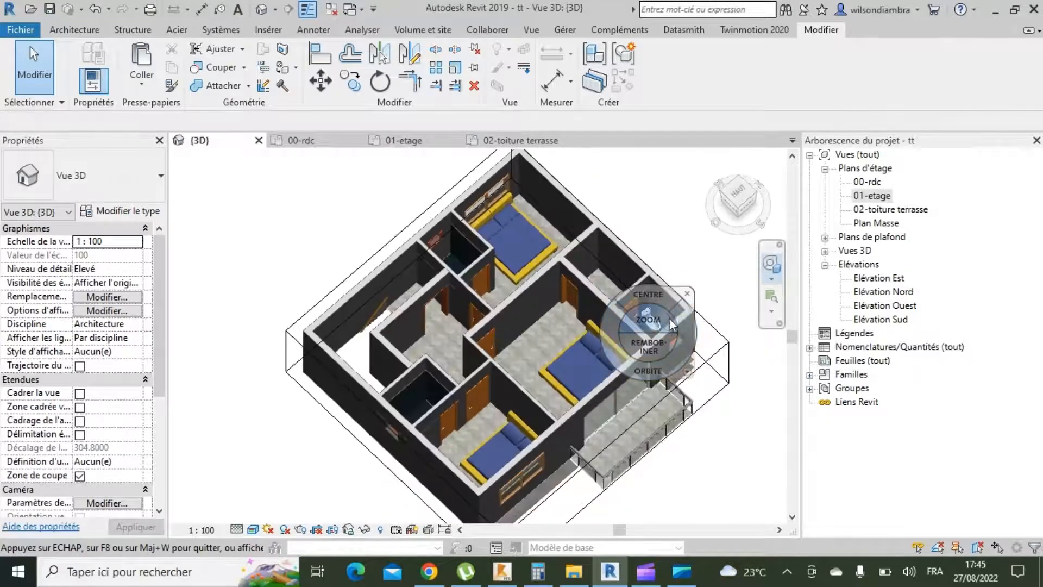
scroll(603, 335, "up", 3)
left_click_drag(316, 341, 477, 325)
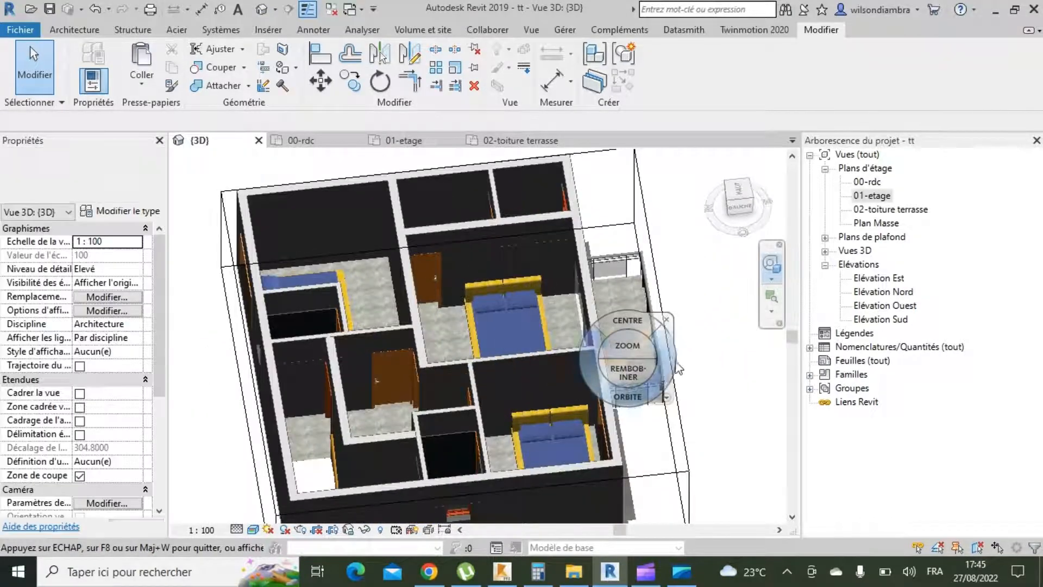
scroll(585, 362, "down", 1)
left_click_drag(574, 360, 471, 361)
scroll(447, 337, "down", 1)
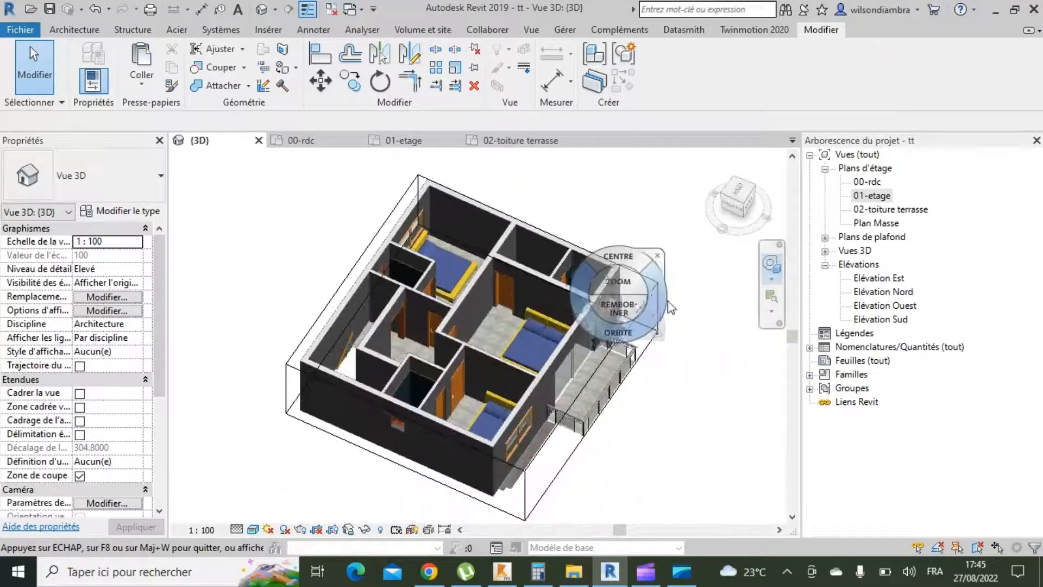
scroll(666, 309, "up", 1)
left_click_drag(558, 321, 526, 312)
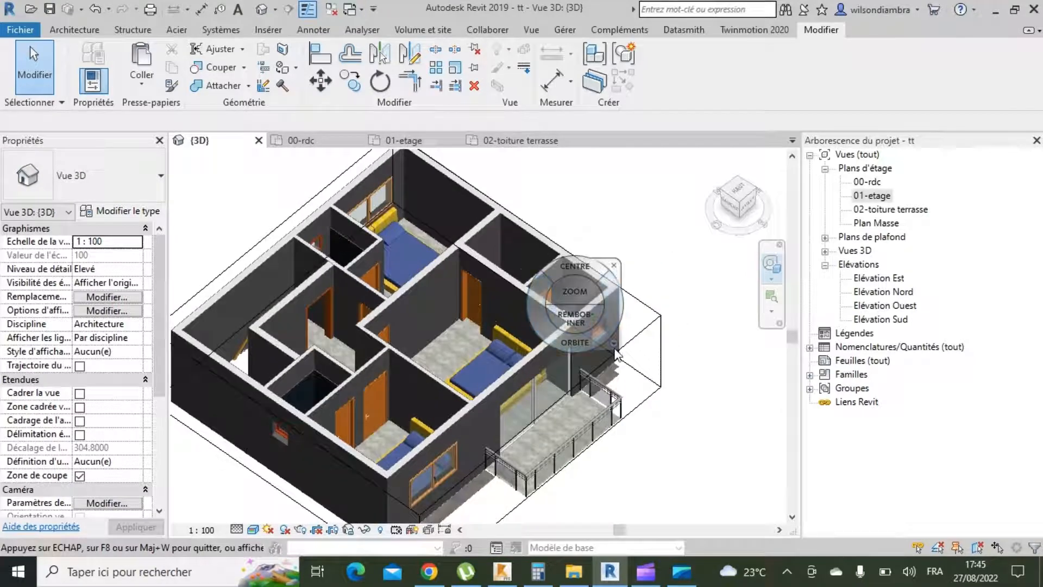
scroll(578, 321, "down", 1)
scroll(570, 318, "up", 2)
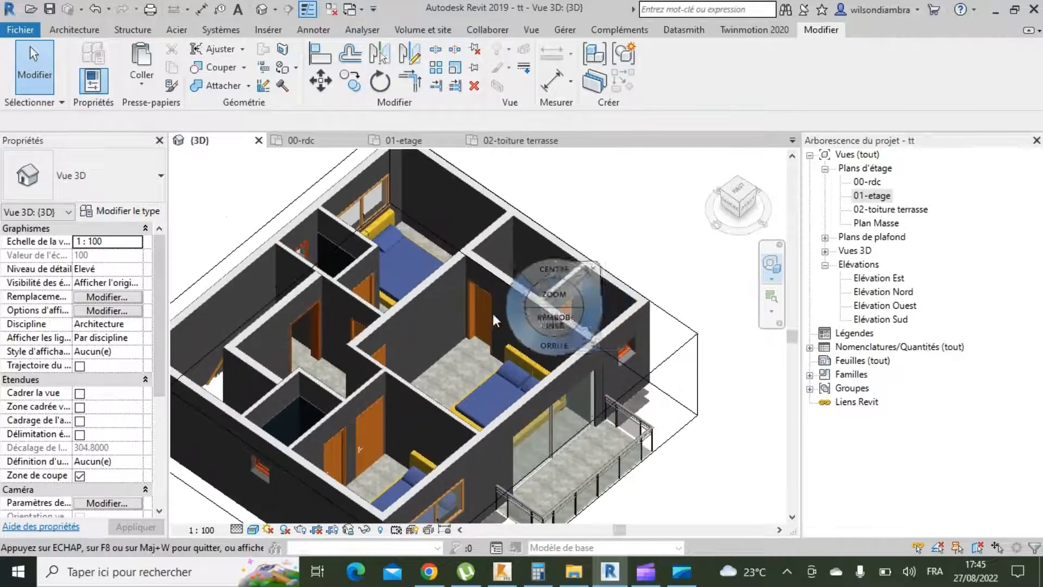
left_click_drag(555, 340, 479, 331)
scroll(474, 328, "down", 2)
scroll(432, 307, "up", 3)
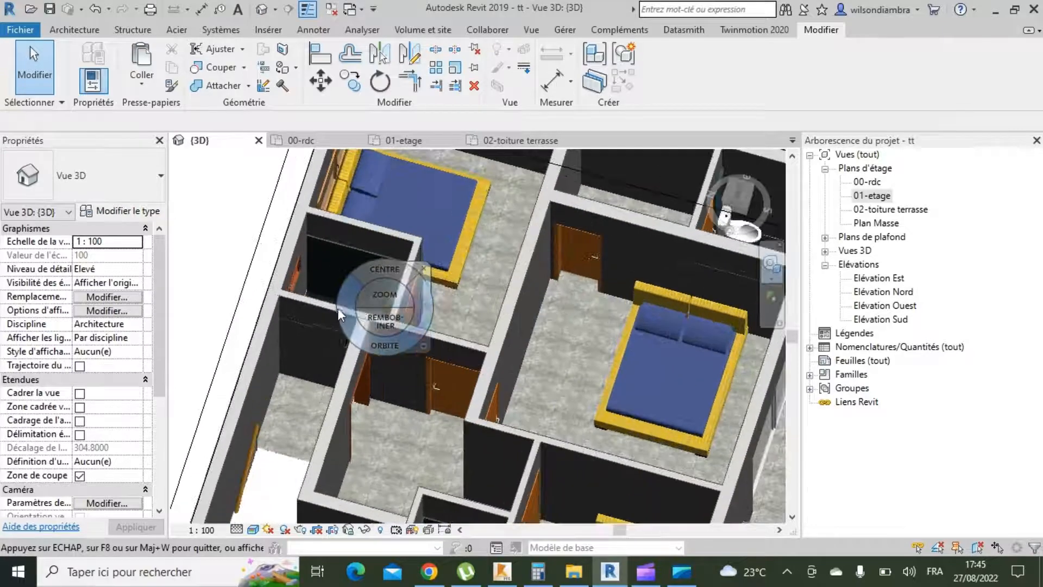
scroll(388, 284, "down", 2)
scroll(387, 282, "up", 2)
left_click_drag(581, 300, 353, 289)
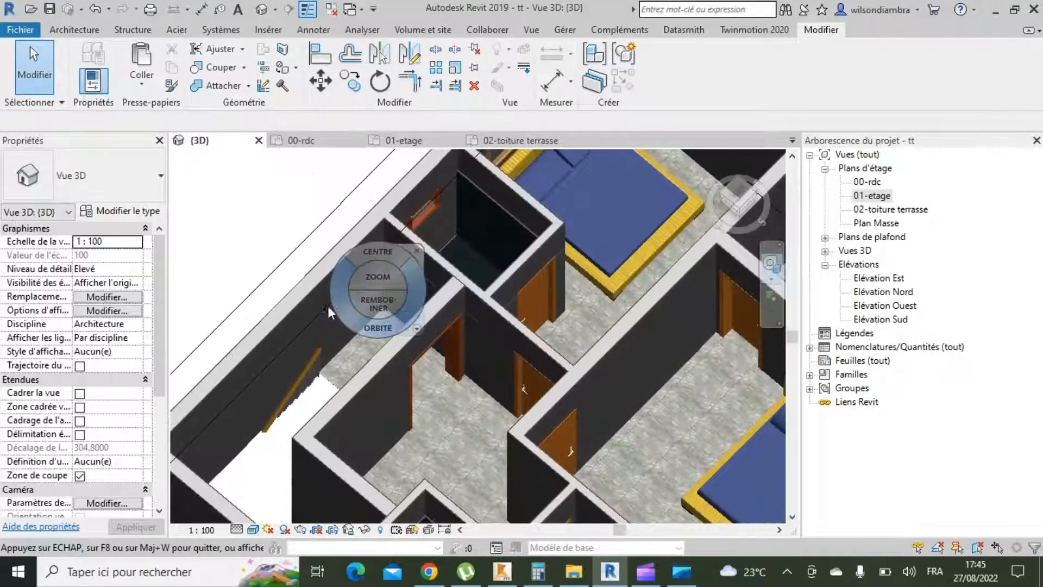
scroll(329, 294, "down", 2)
scroll(348, 272, "down", 1)
scroll(605, 327, "up", 4)
left_click_drag(526, 322, 465, 330)
scroll(481, 334, "down", 3)
scroll(514, 258, "up", 4)
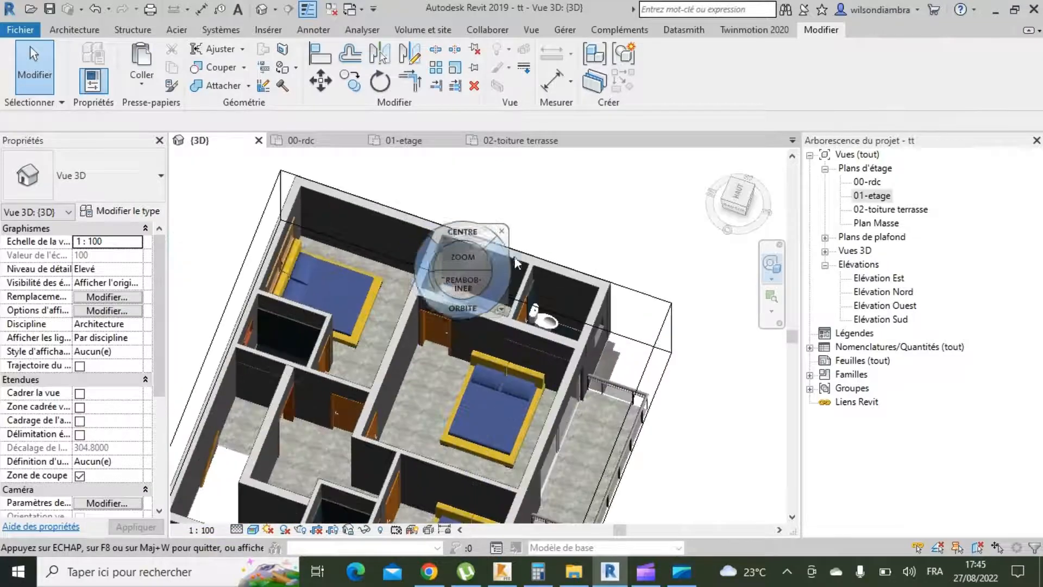
scroll(641, 310, "down", 4)
scroll(344, 328, "up", 3)
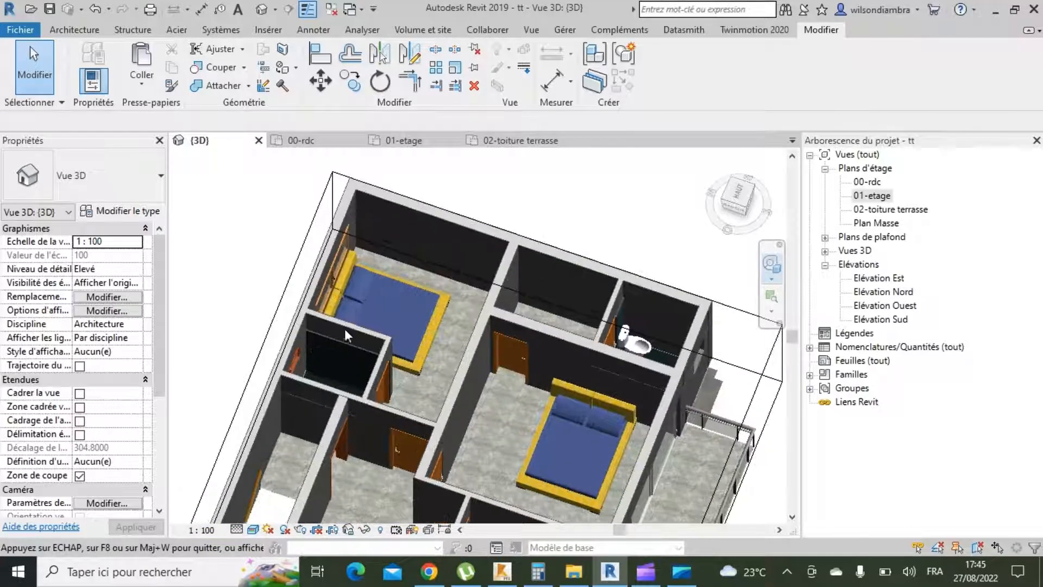
scroll(576, 348, "down", 4)
left_click_drag(478, 360, 394, 353)
scroll(510, 304, "up", 5)
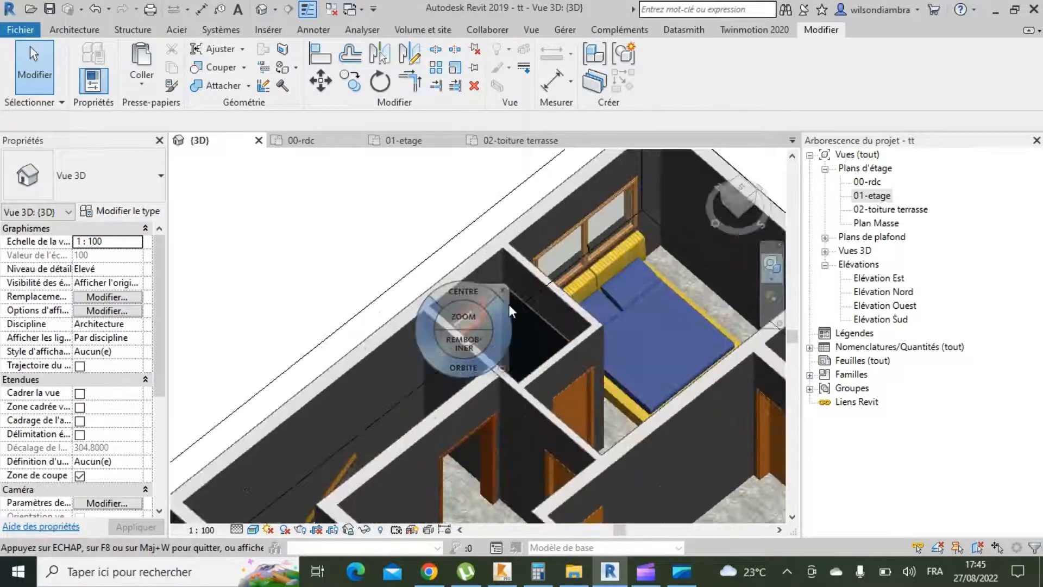
key("Escape")
scroll(326, 288, "down", 2)
In the floor plan 01-etage, change the Mur 23 cm exterior wall beside the toilet in the CHAMBRE PARENT SDB to murs 23 sdb.
double_click(875, 196)
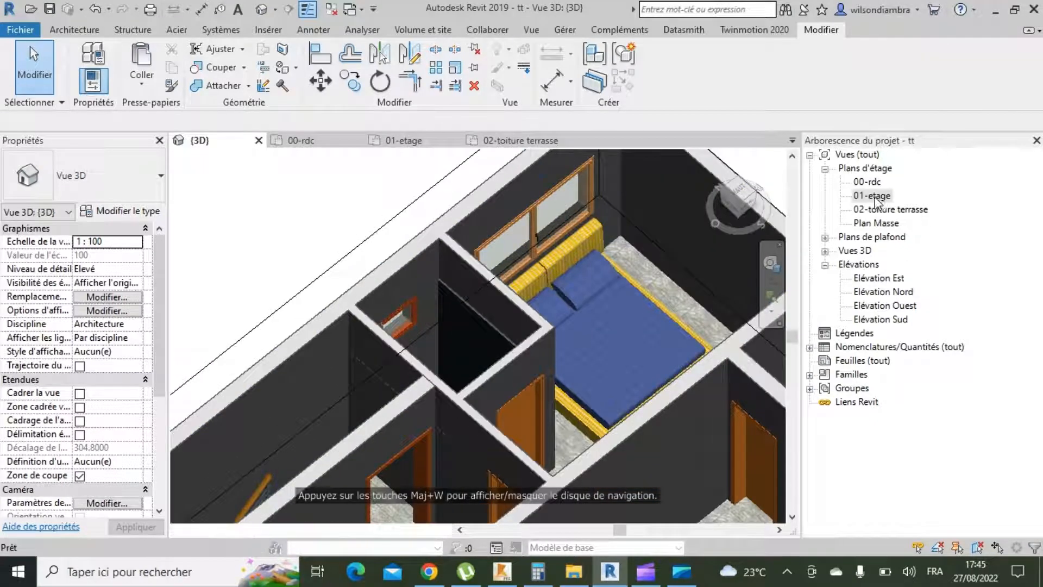
scroll(644, 428, "up", 5)
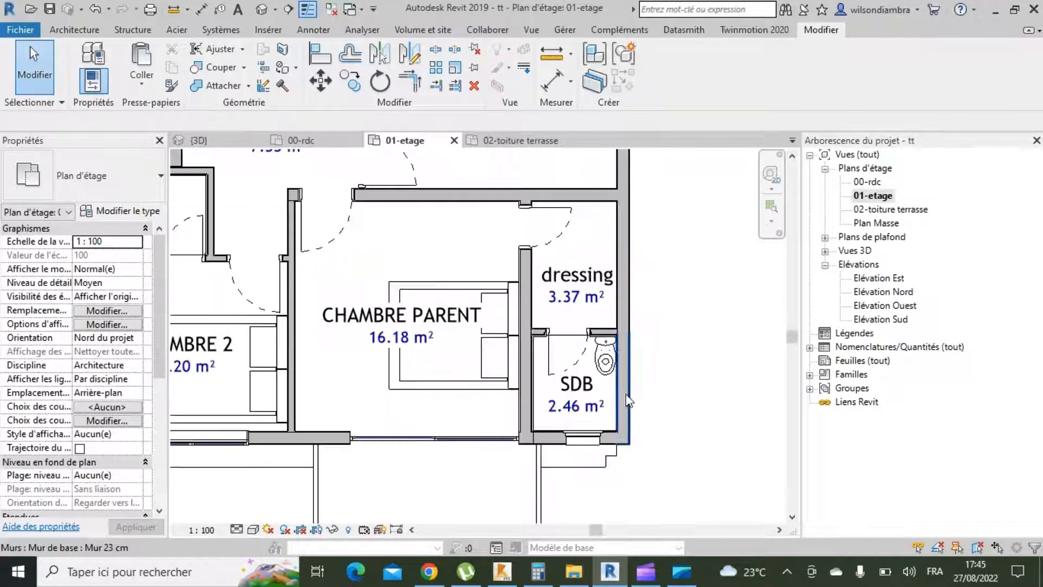
left_click(624, 402)
scroll(659, 405, "down", 2)
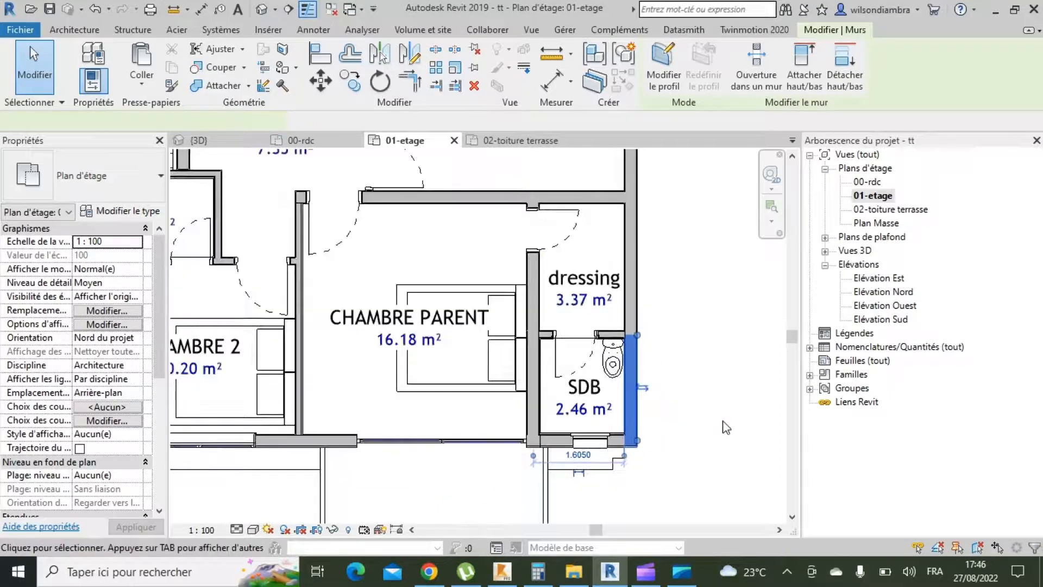
scroll(725, 425, "up", 2)
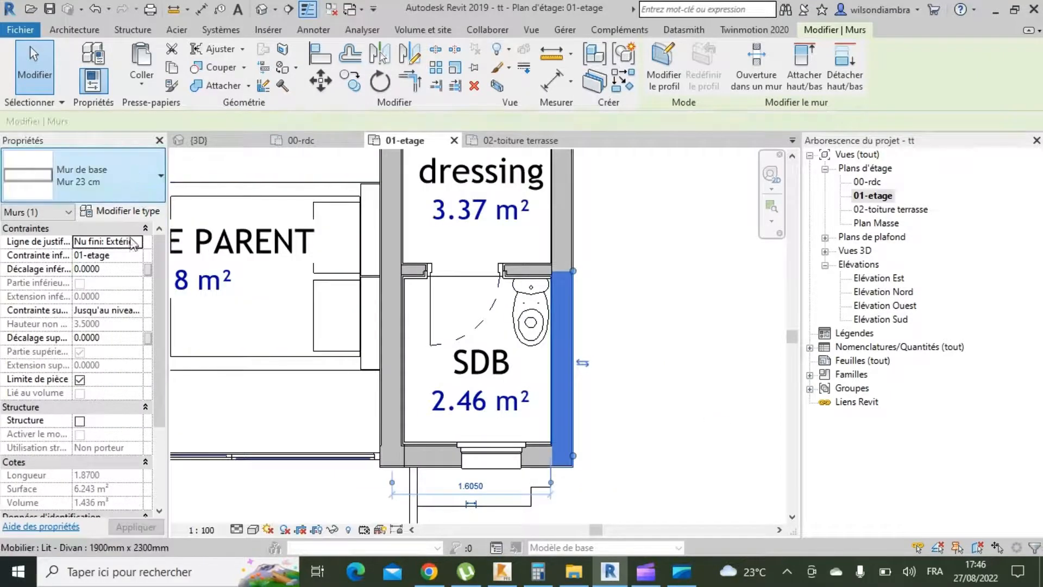
left_click(133, 179)
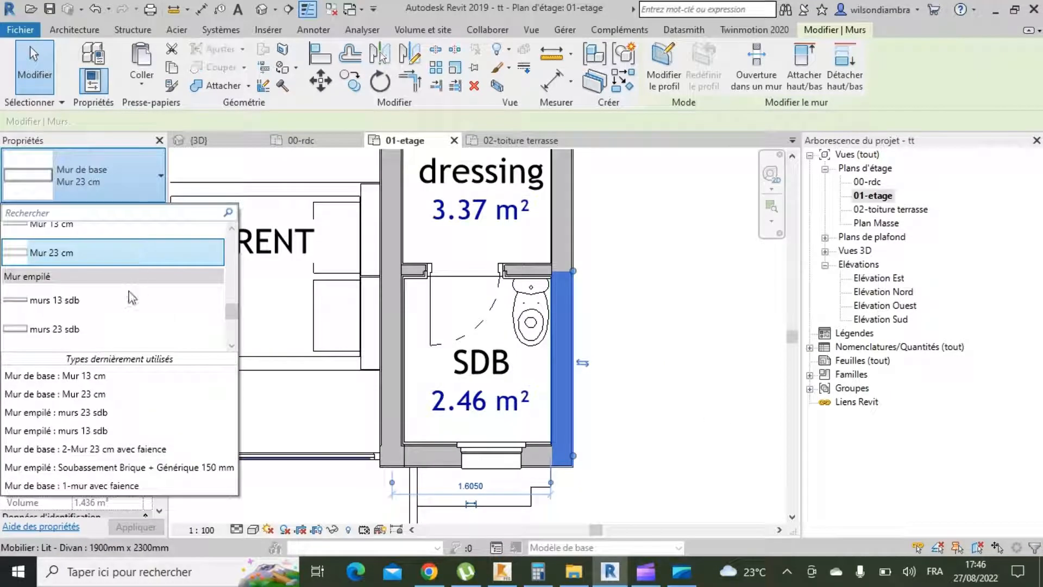
left_click(60, 331)
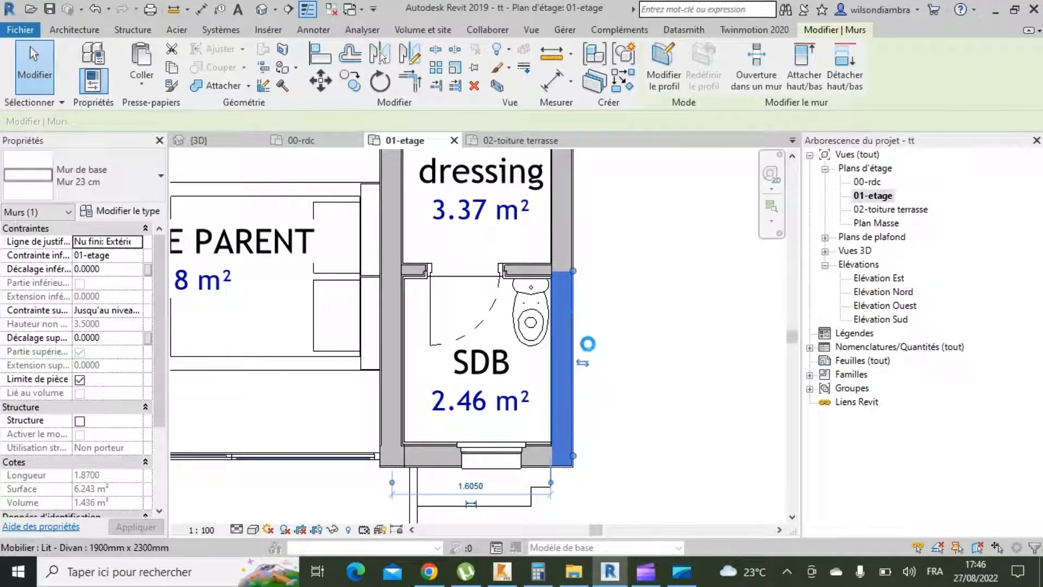
scroll(572, 282, "down", 3)
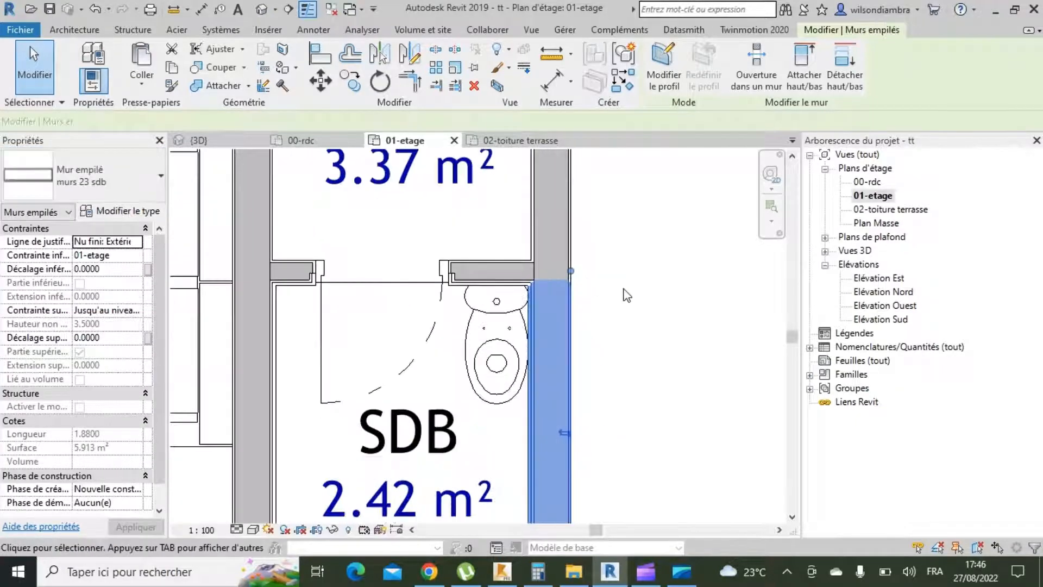
left_click(573, 354)
Split the exterior wall of the SBD next to CHAMBRE 1 at the centres of its two partition walls.
scroll(534, 429, "down", 2)
scroll(534, 429, "down", 2)
scroll(515, 246, "up", 5)
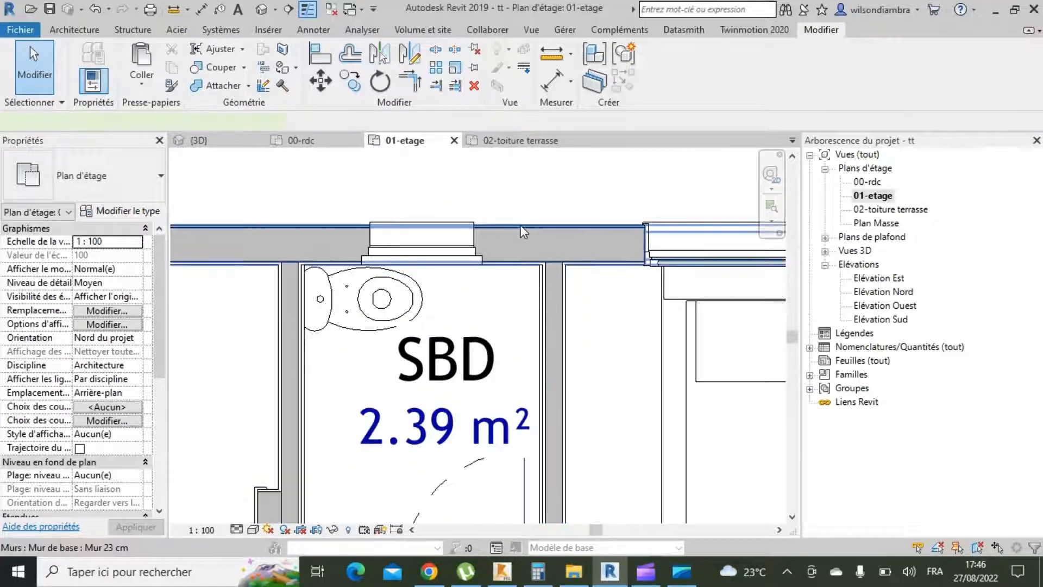
left_click(437, 52)
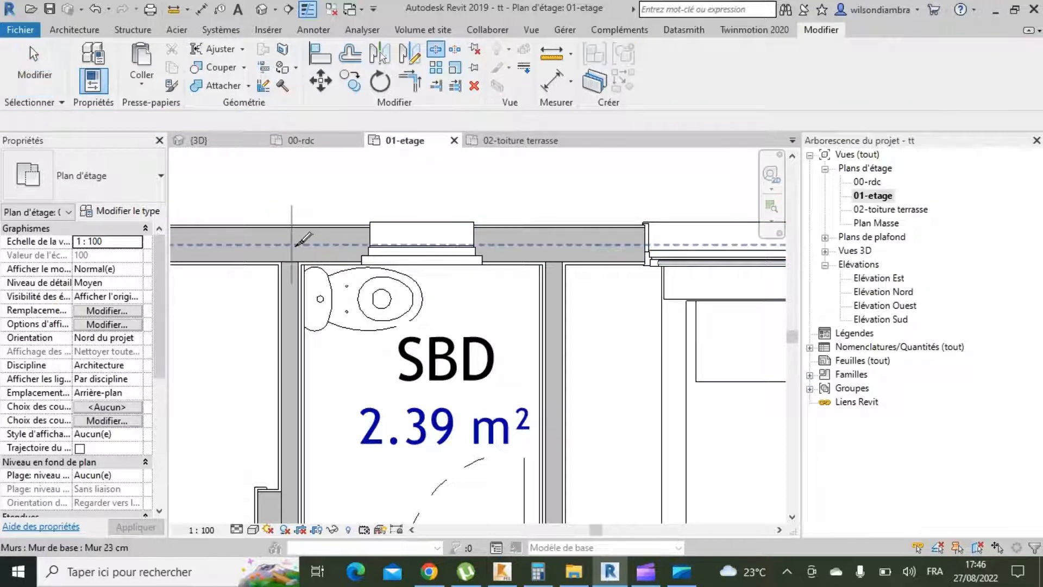
left_click(552, 242)
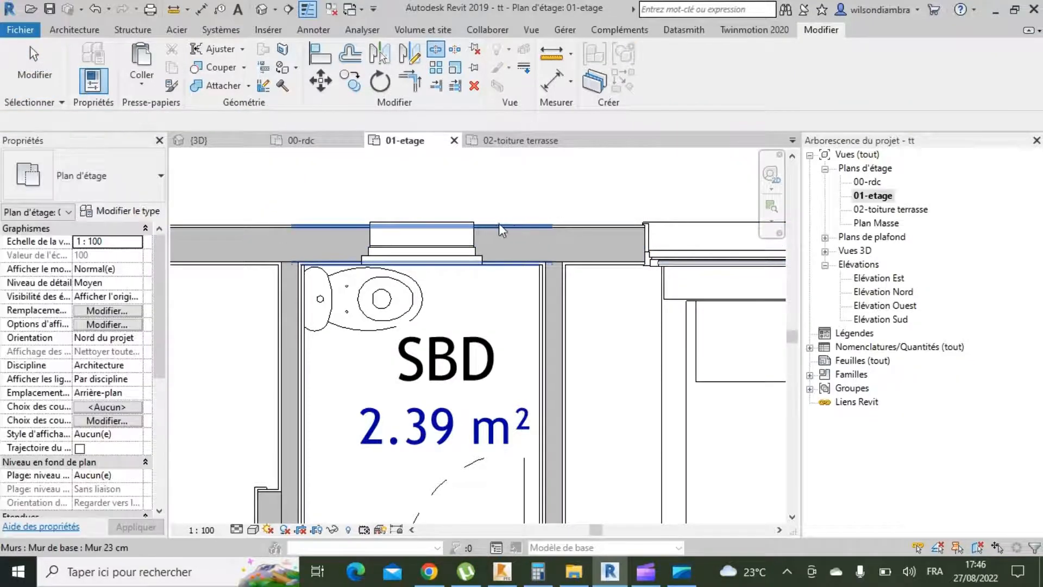
key("Escape")
Change the split exterior wall segment containing the SBD window to the stacked wall type murs 23 sdb.
left_click(516, 226)
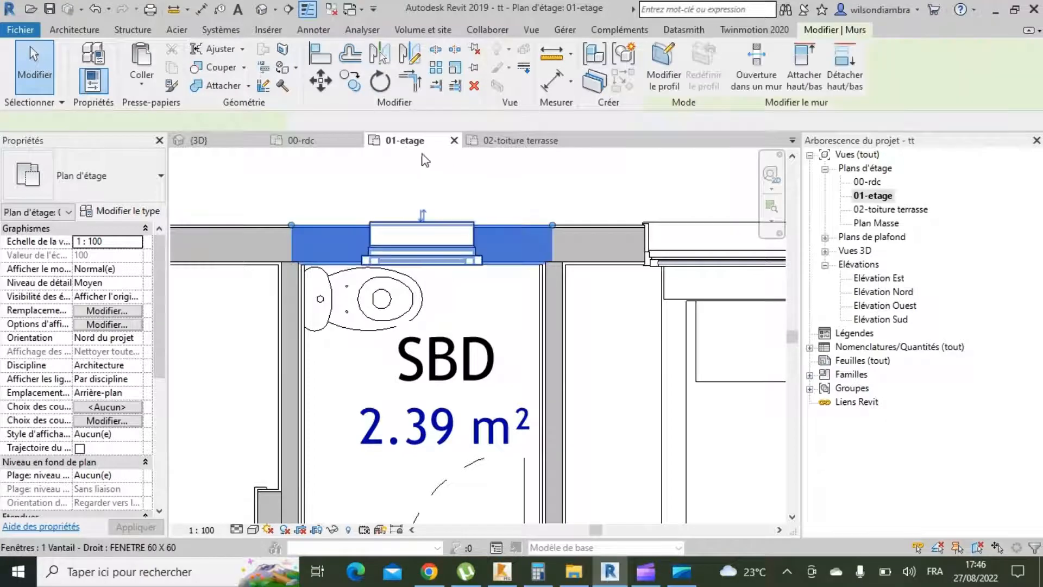
left_click(139, 170)
left_click(98, 327)
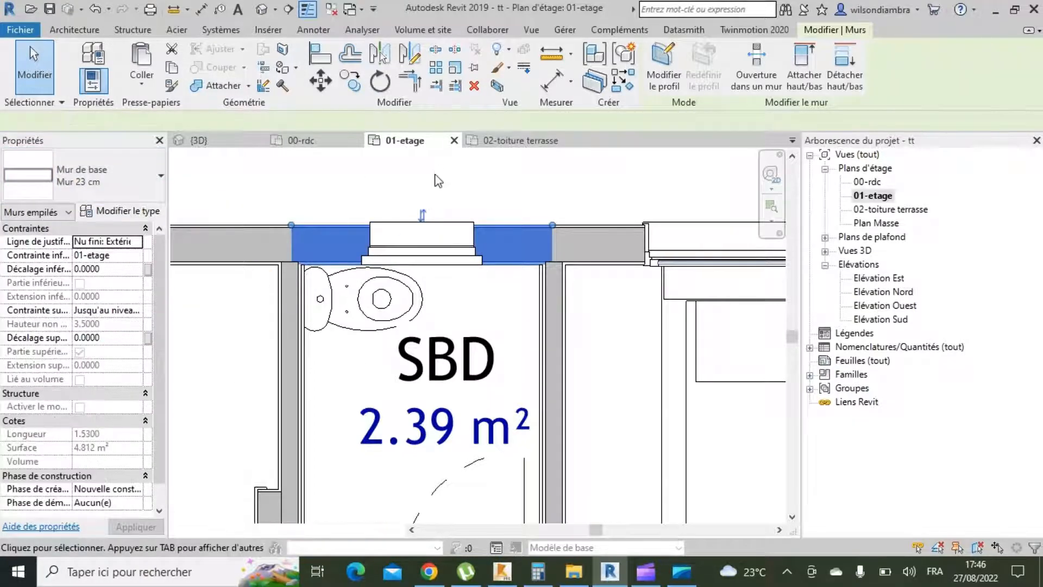
scroll(419, 169, "up", 3)
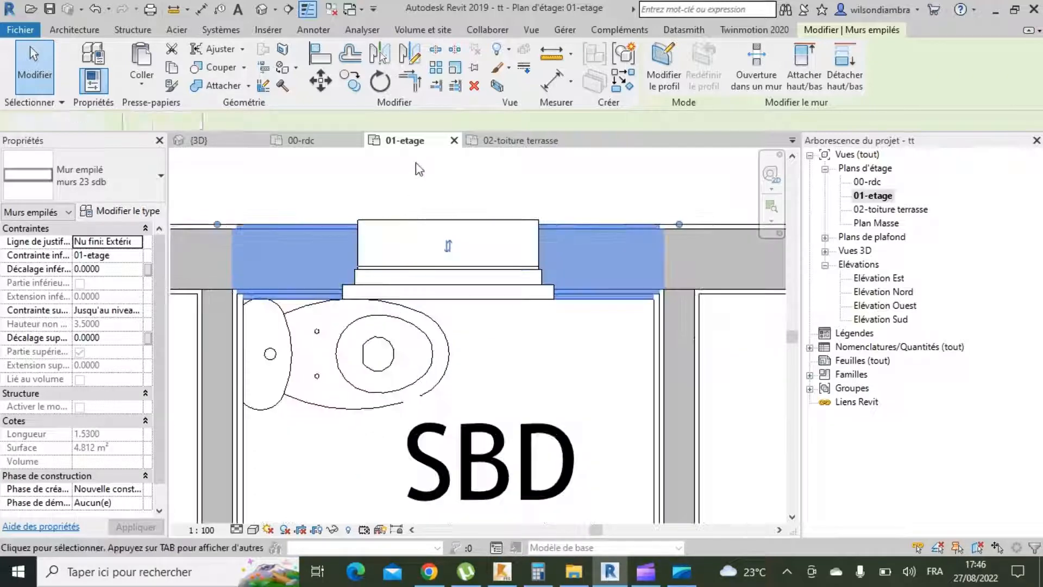
left_click(419, 169)
Adjust the end of the CHAMBRE 1 exterior wall where it meets the SBD partition.
scroll(423, 237, "down", 4)
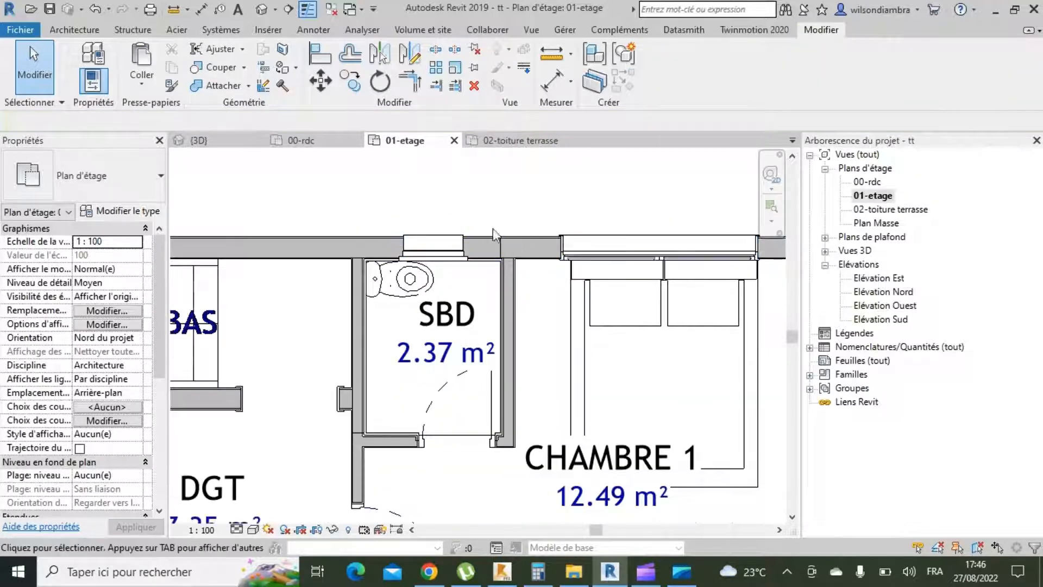
scroll(496, 236, "up", 2)
scroll(504, 250, "up", 2)
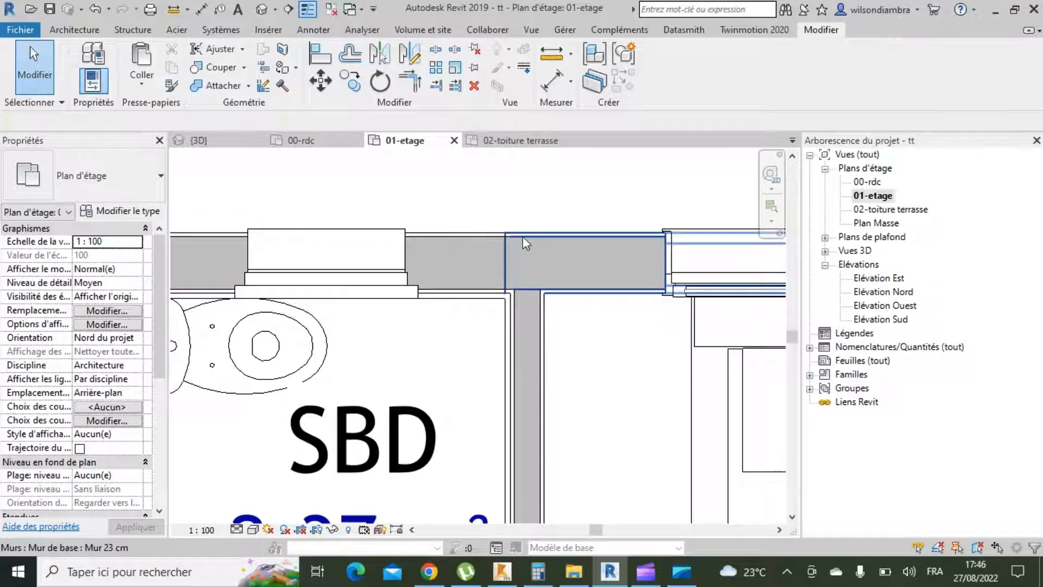
left_click(524, 237)
left_click_drag(526, 234, 562, 239)
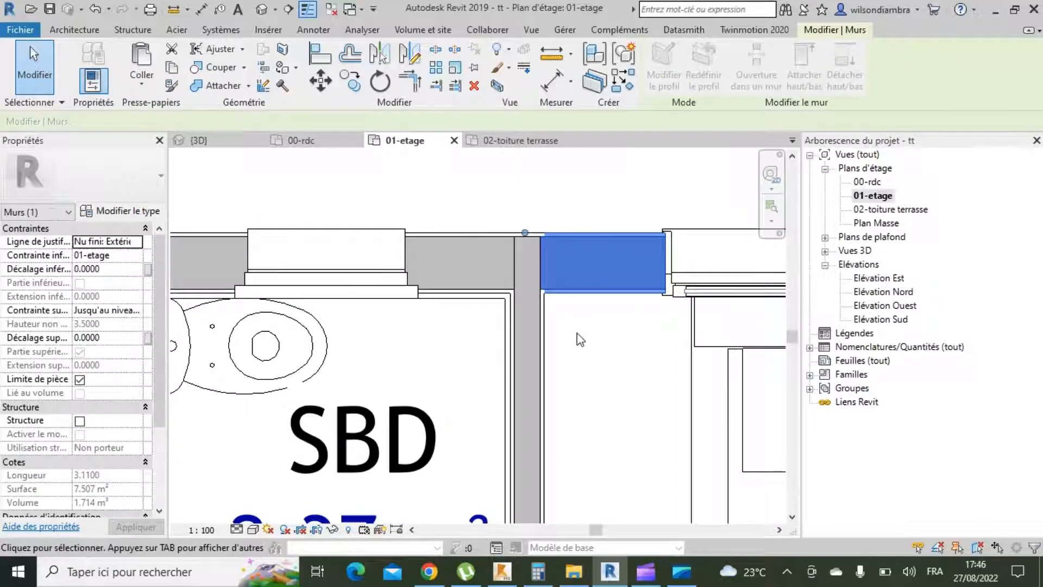
key("Escape")
Pull the end of the murs 13 sdb partition between SBD and CHAMBRE 1 back to the exterior wall's inner face.
left_click(530, 338)
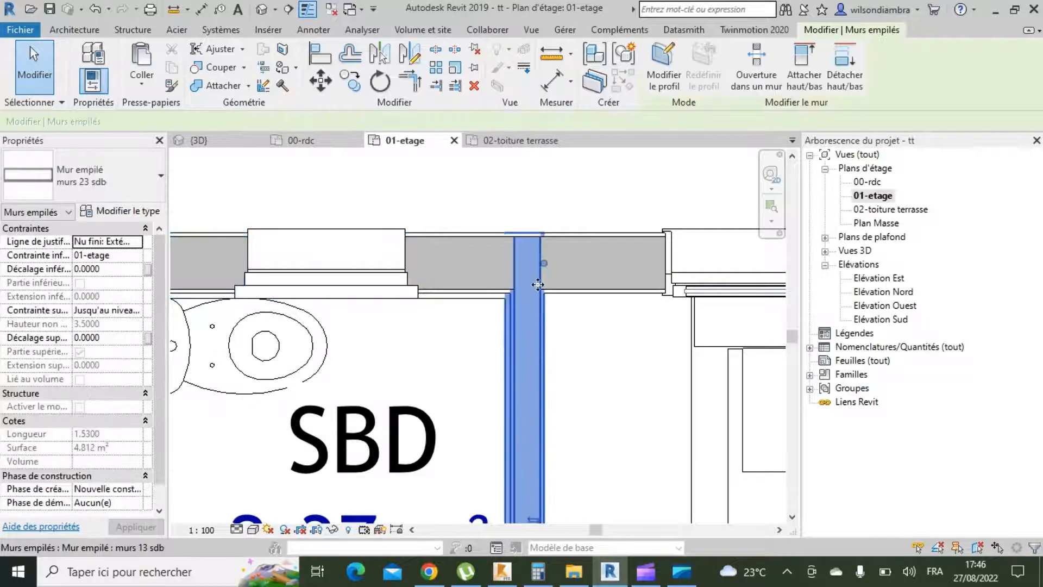
left_click_drag(544, 263, 546, 305)
key("Escape")
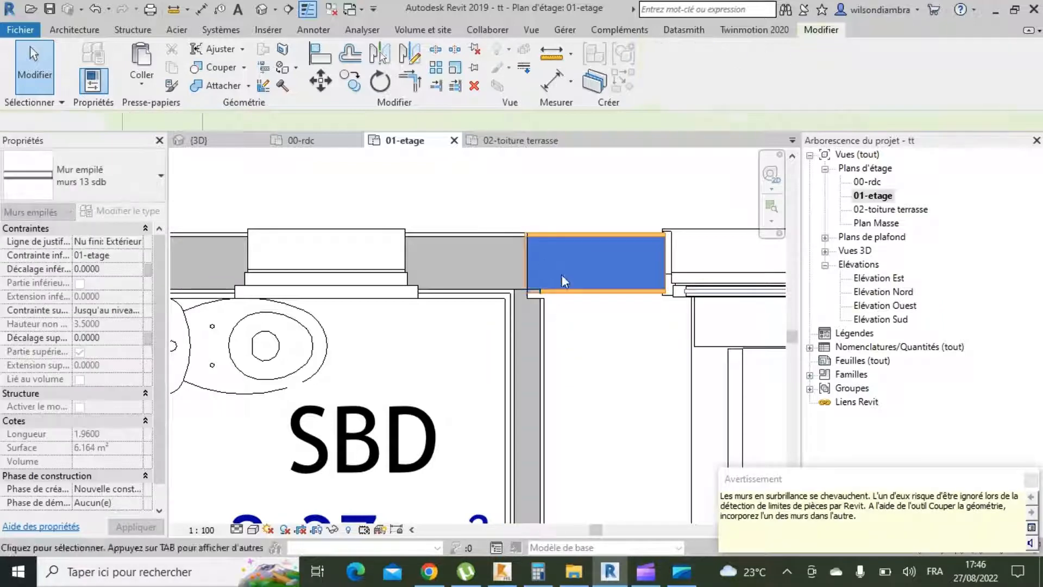
Move the end of the CHAMBRE 1 exterior wall to the bedroom-side face of the SBD partition.
left_click(529, 236)
left_click_drag(529, 239, 546, 272)
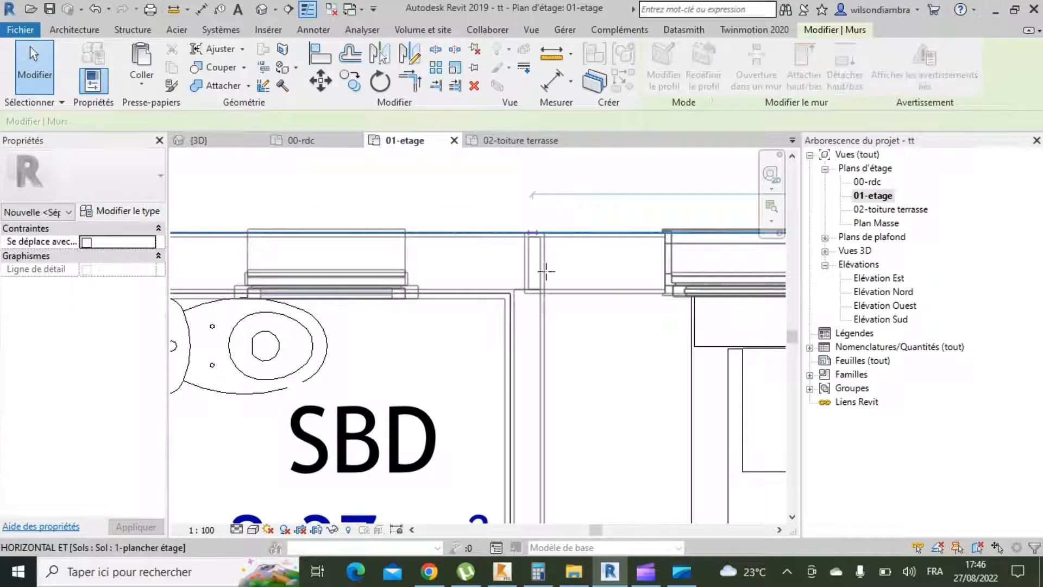
left_click_drag(567, 305, 571, 318)
key("Escape")
scroll(494, 273, "down", 4)
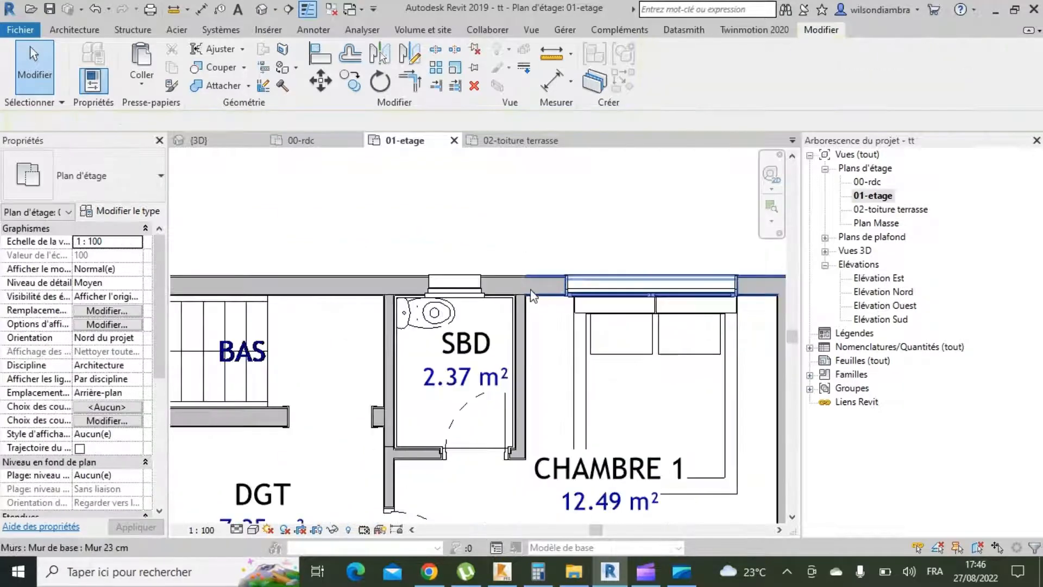
Open the 3D view and examine the upper-floor bathroom walls and their junctions from several sides.
left_click(260, 10)
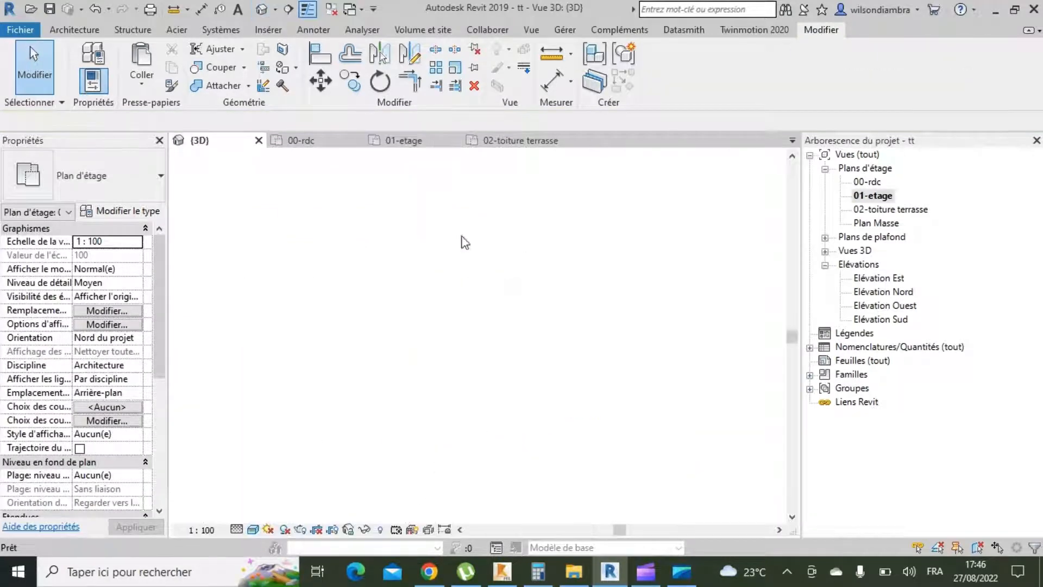
scroll(504, 309, "down", 3)
scroll(408, 271, "up", 2)
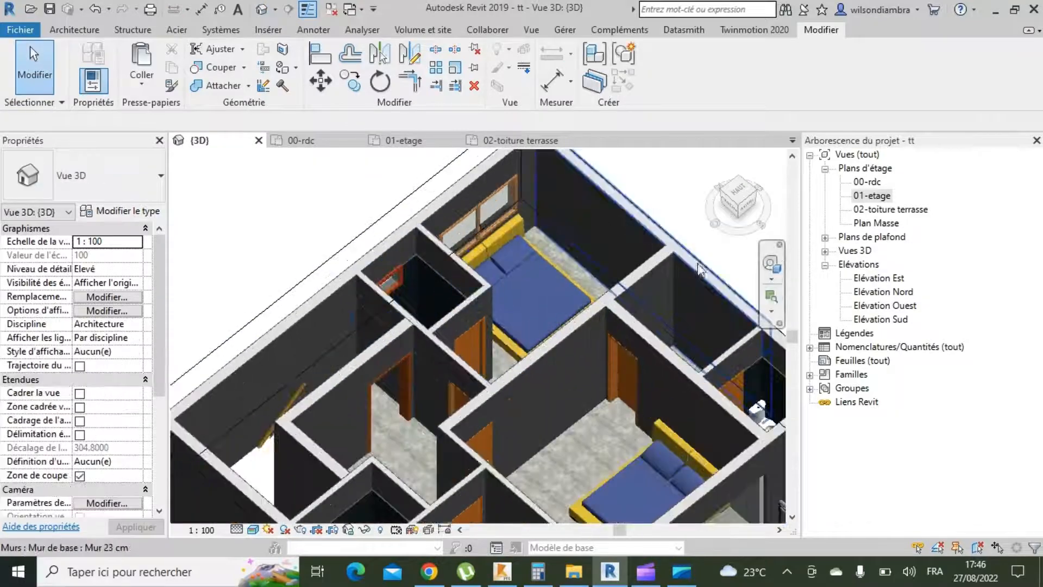
left_click(772, 264)
left_click_drag(458, 274, 487, 253)
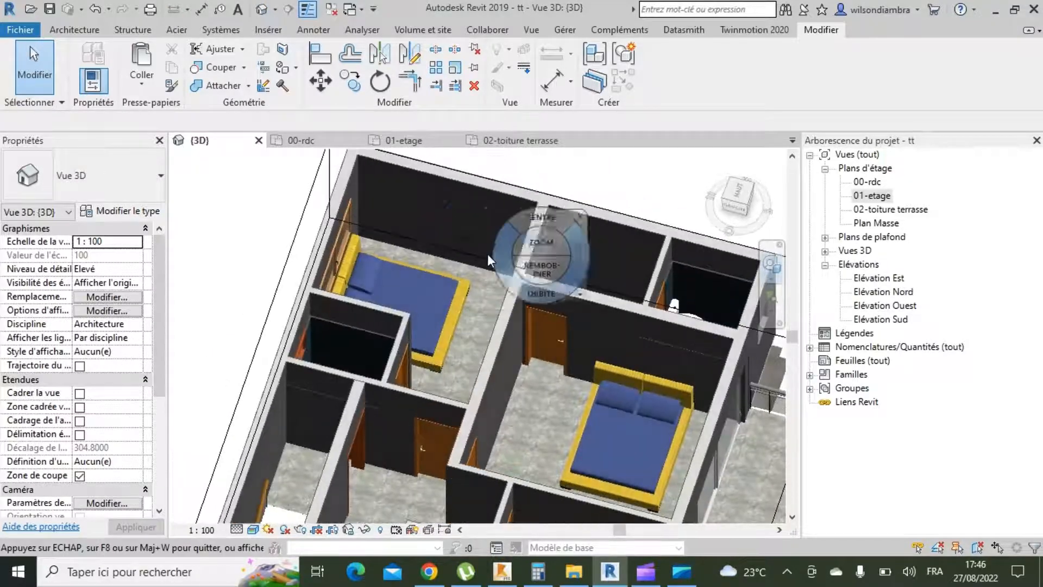
scroll(473, 258, "down", 2)
scroll(345, 287, "up", 4)
left_click_drag(342, 287, 343, 287)
scroll(343, 286, "down", 5)
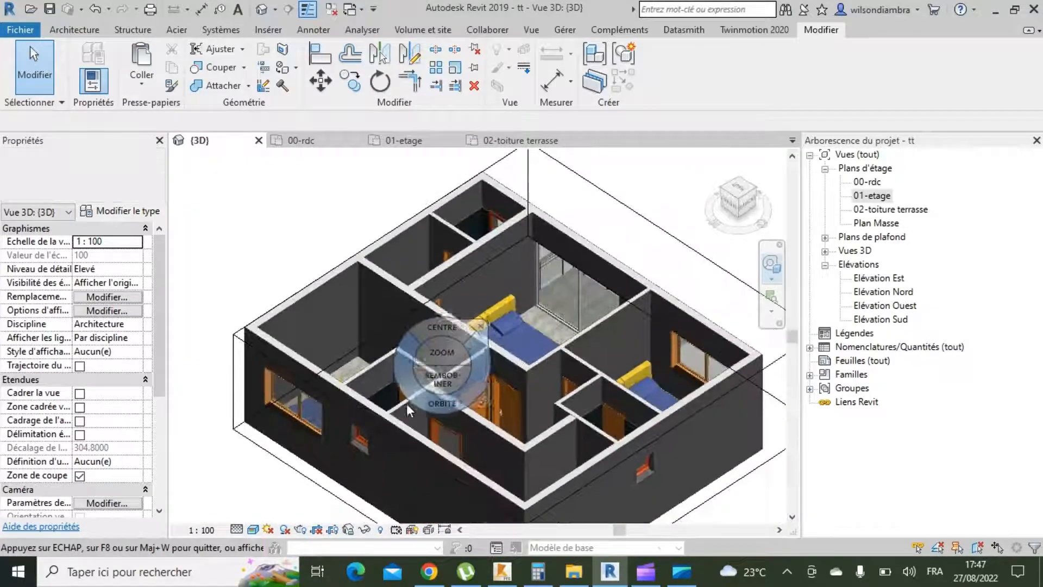
scroll(413, 375, "up", 8)
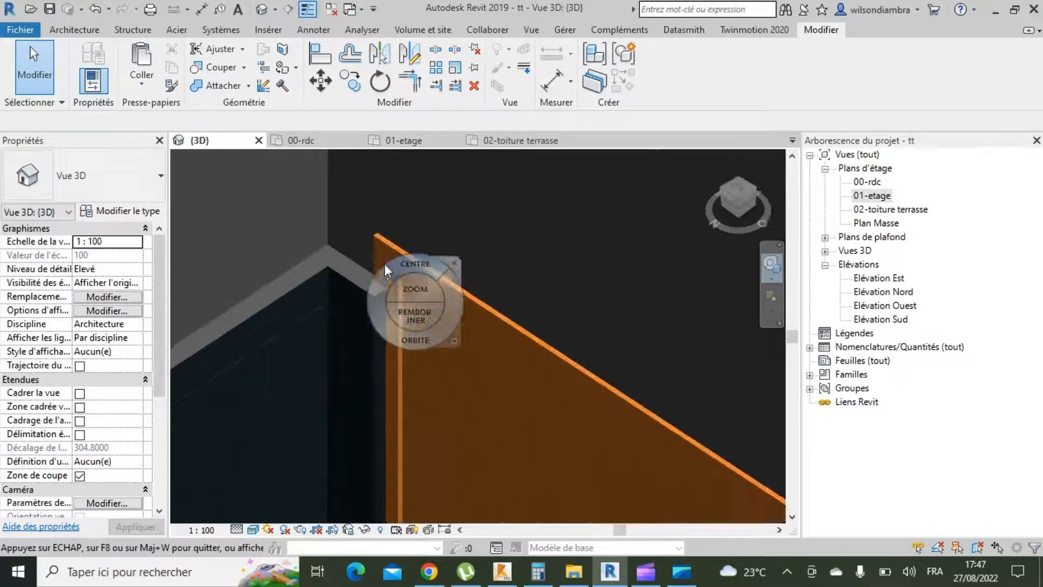
scroll(321, 333, "down", 5)
scroll(311, 340, "down", 8)
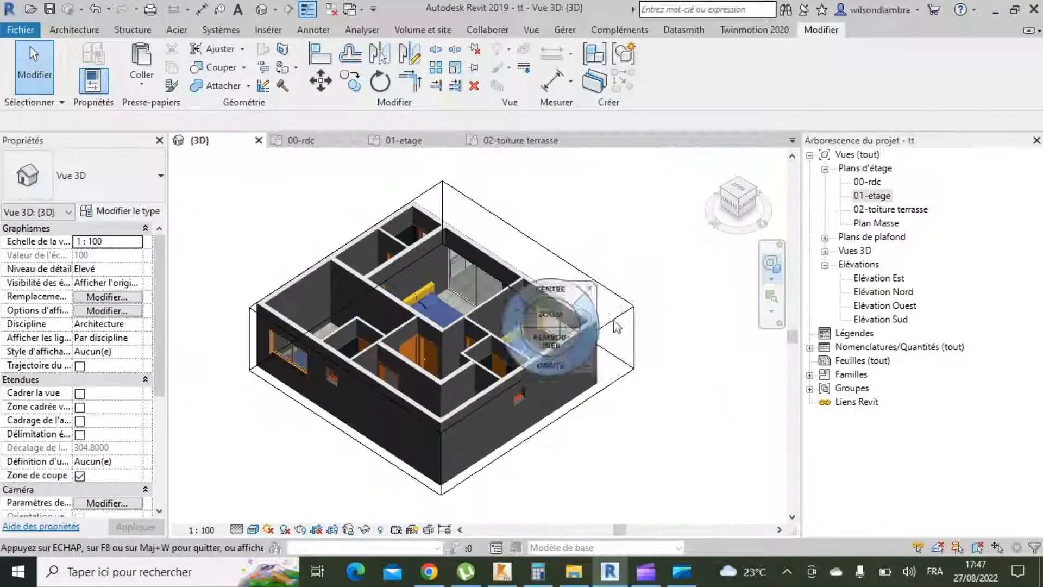
scroll(665, 416, "up", 2)
key("Escape")
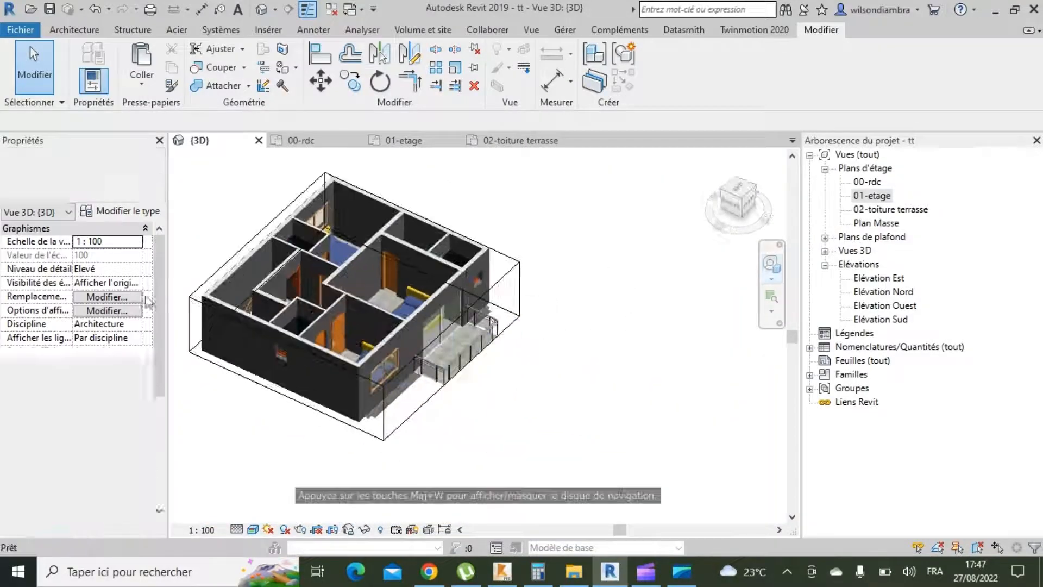
Turn off the 3D view's section box and orbit the complete house round to the front facade.
left_click(80, 476)
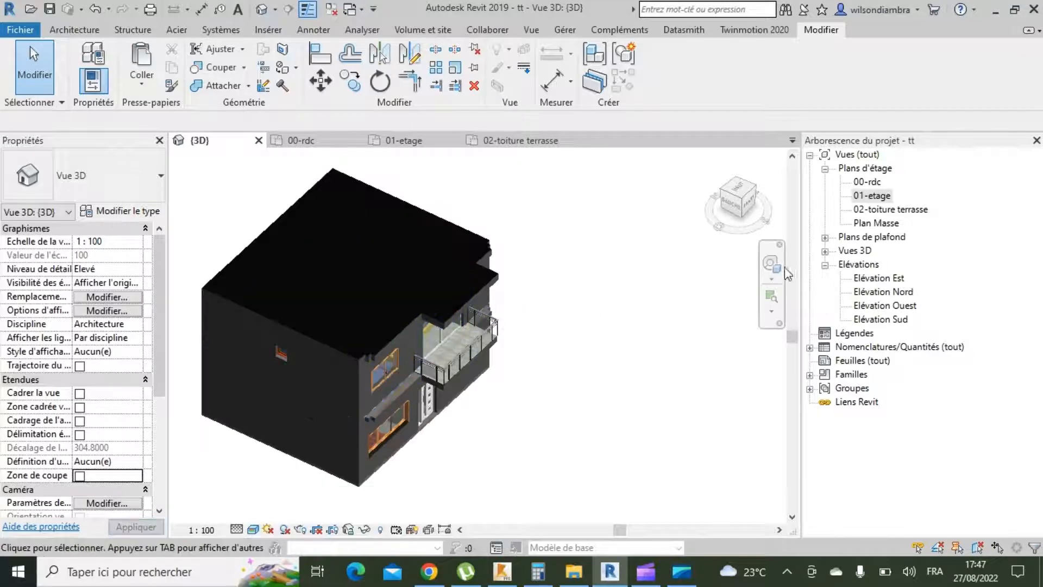
left_click(772, 265)
left_click_drag(673, 320, 519, 312)
left_click_drag(302, 365, 395, 389)
scroll(401, 396, "up", 2)
scroll(506, 371, "down", 3)
scroll(433, 346, "up", 2)
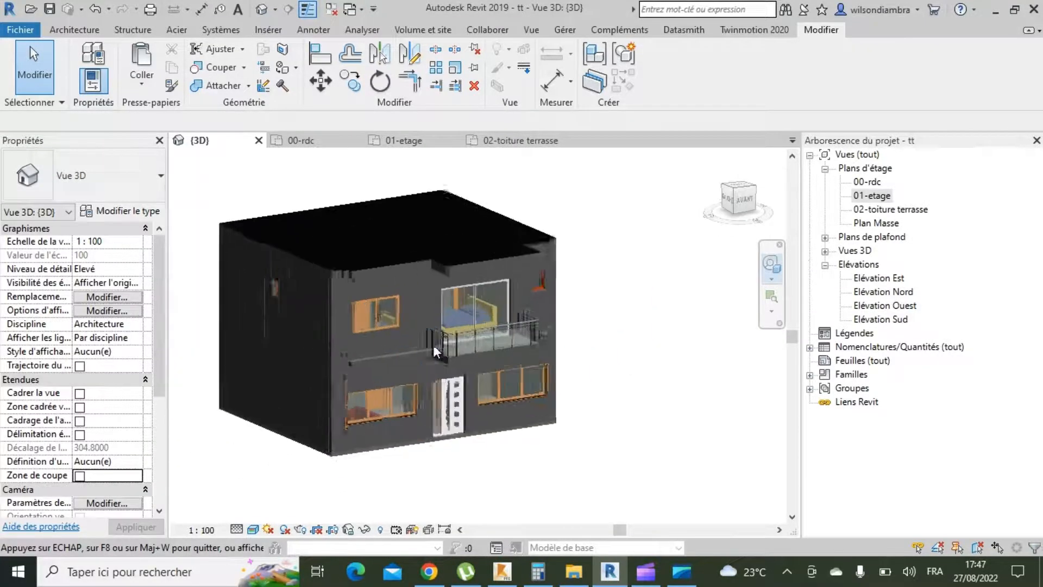
Set the Fenêtre material of the upper-floor window type Fenetre avec deux vantaux 200x150 to Aluminium1.
scroll(386, 326, "up", 4)
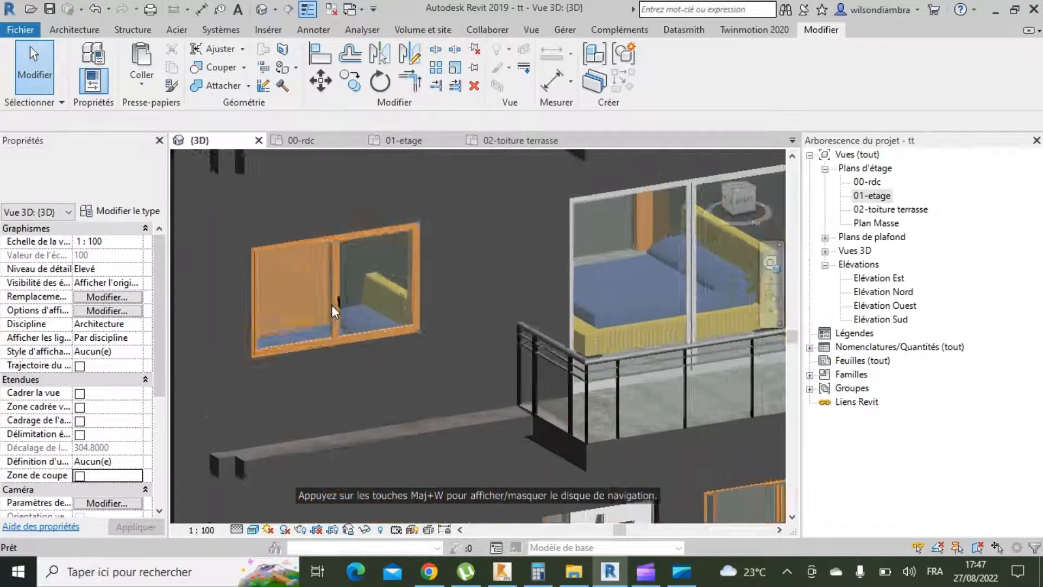
scroll(332, 306, "up", 1)
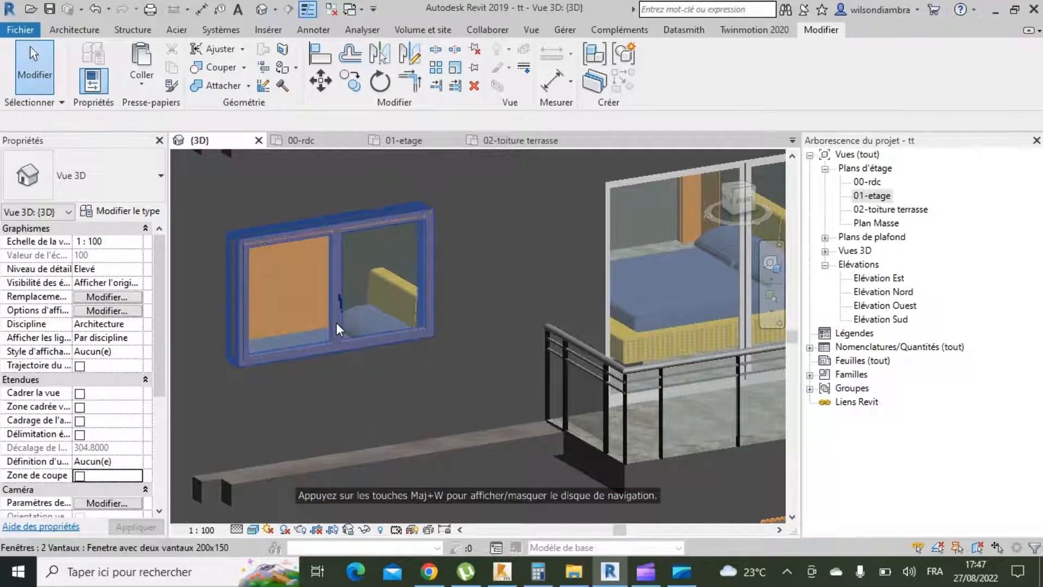
left_click(338, 327)
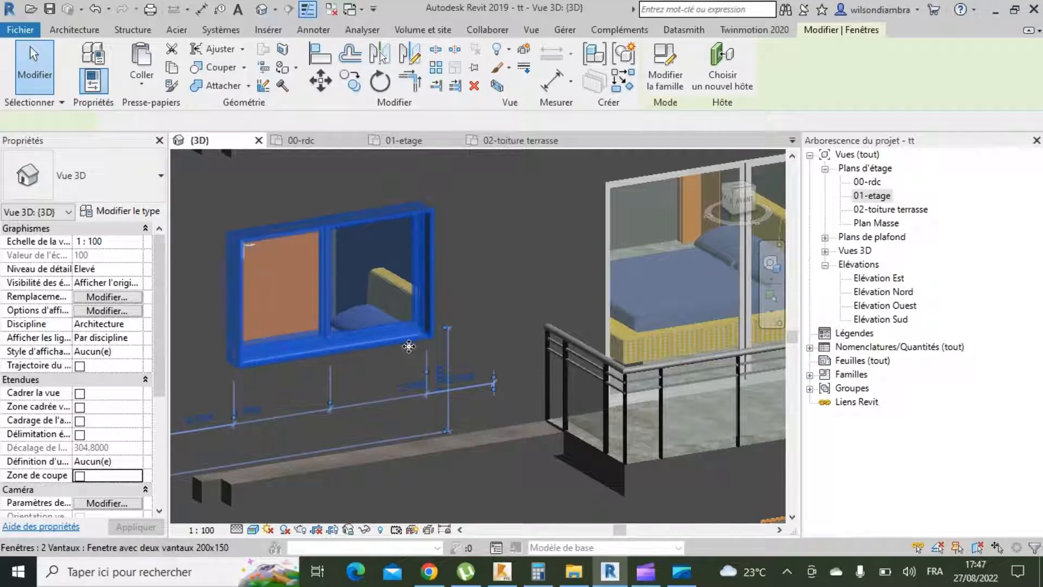
scroll(399, 339, "down", 5)
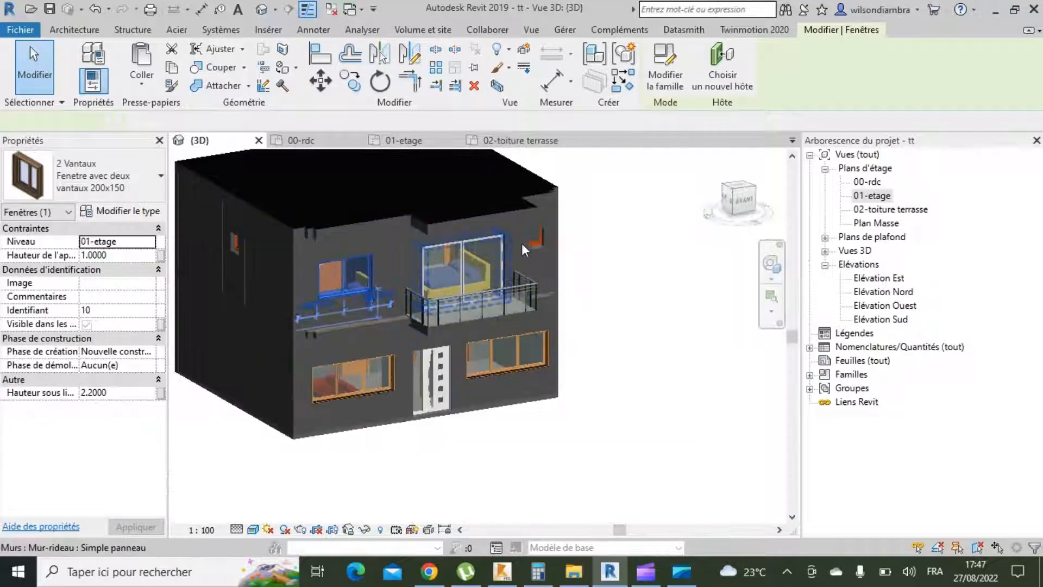
scroll(522, 243, "up", 2)
scroll(289, 269, "up", 3)
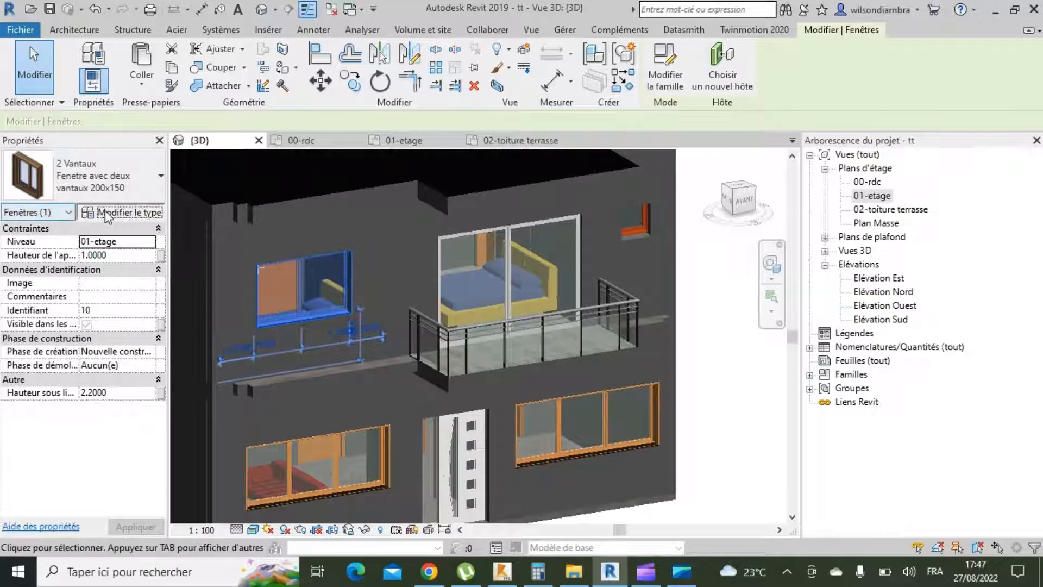
key("ctrl+v")
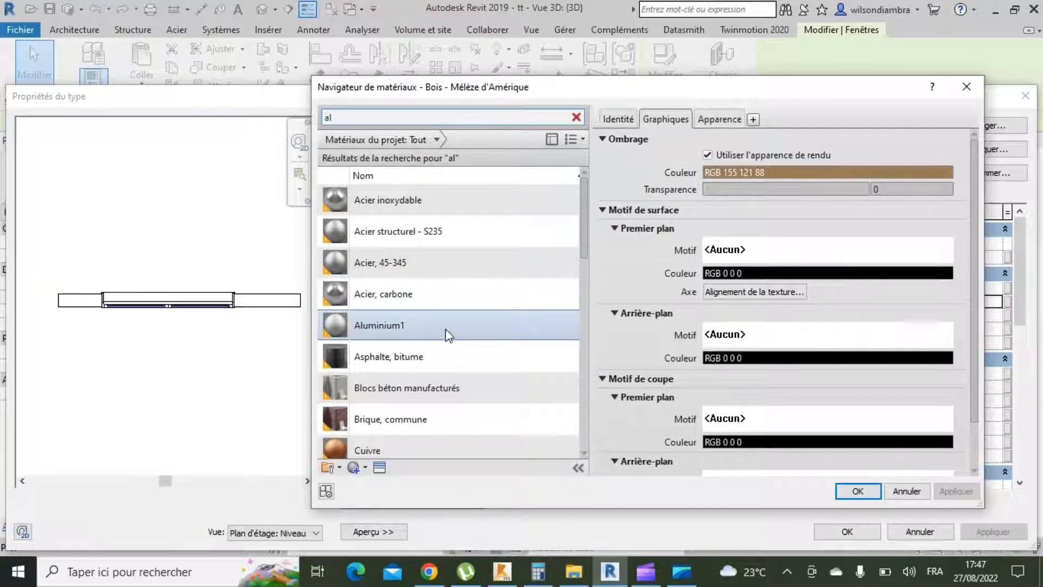
type("umi")
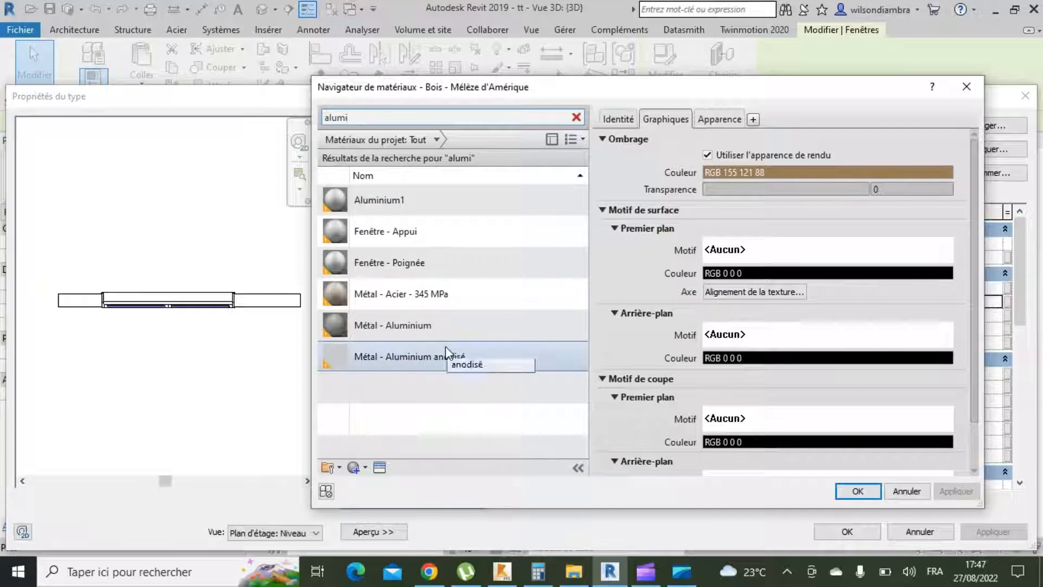
left_click(410, 206)
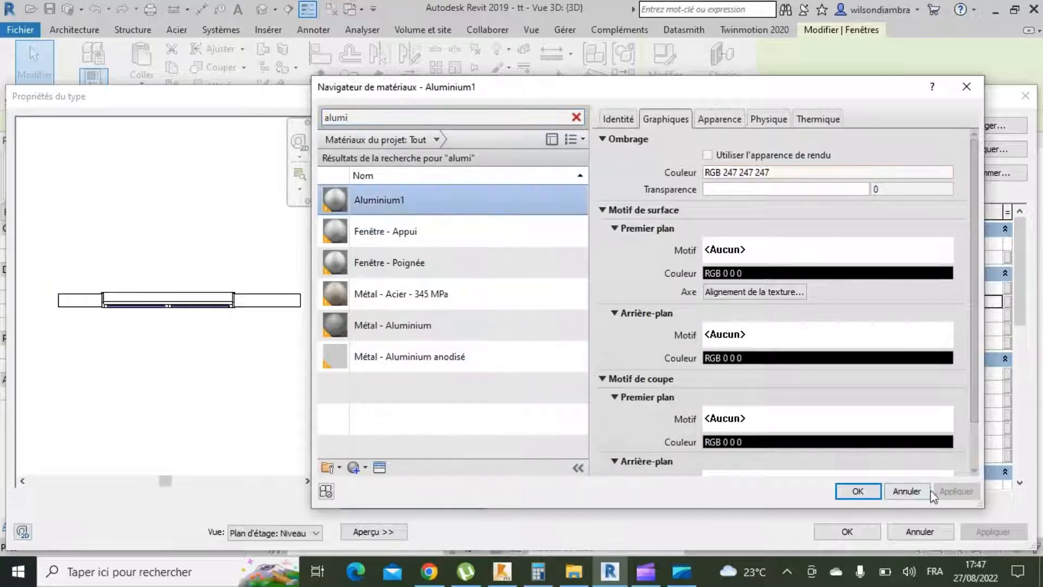
left_click(858, 491)
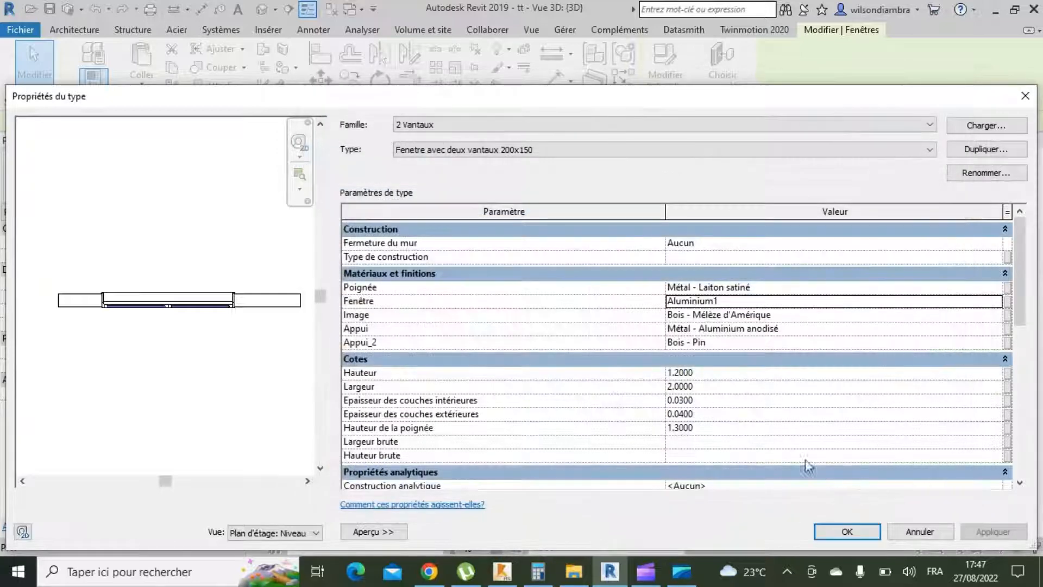
Set the Image material of the window type Fenetre avec deux vantaux 200x150 to Aluminium1.
left_click(991, 316)
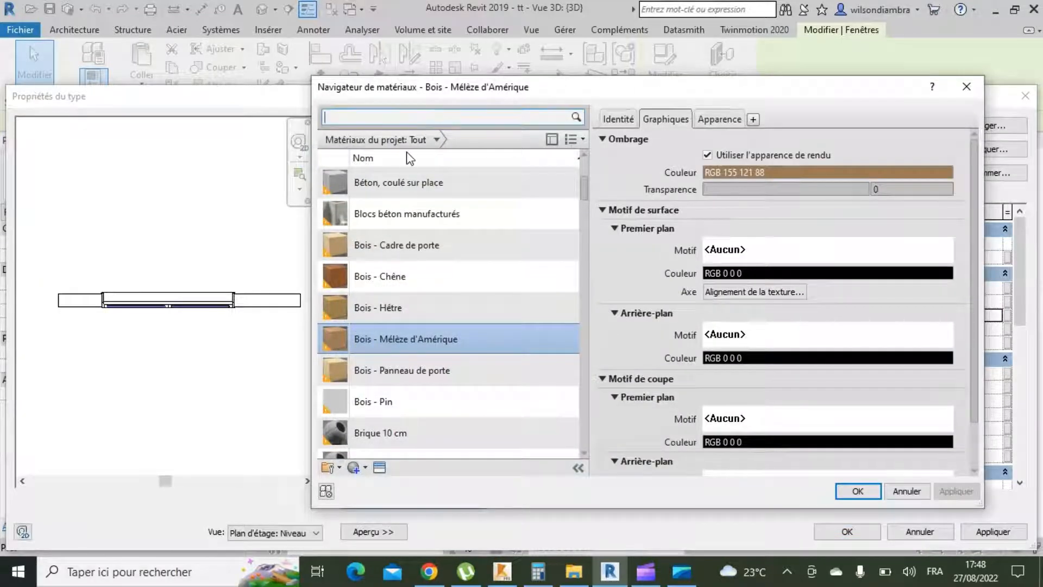
type("al")
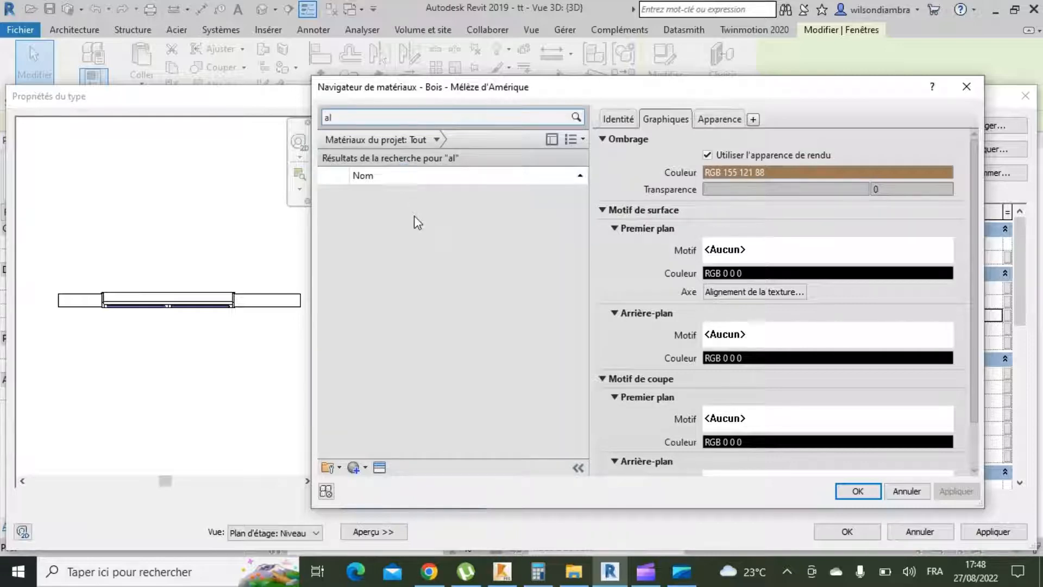
double_click(416, 326)
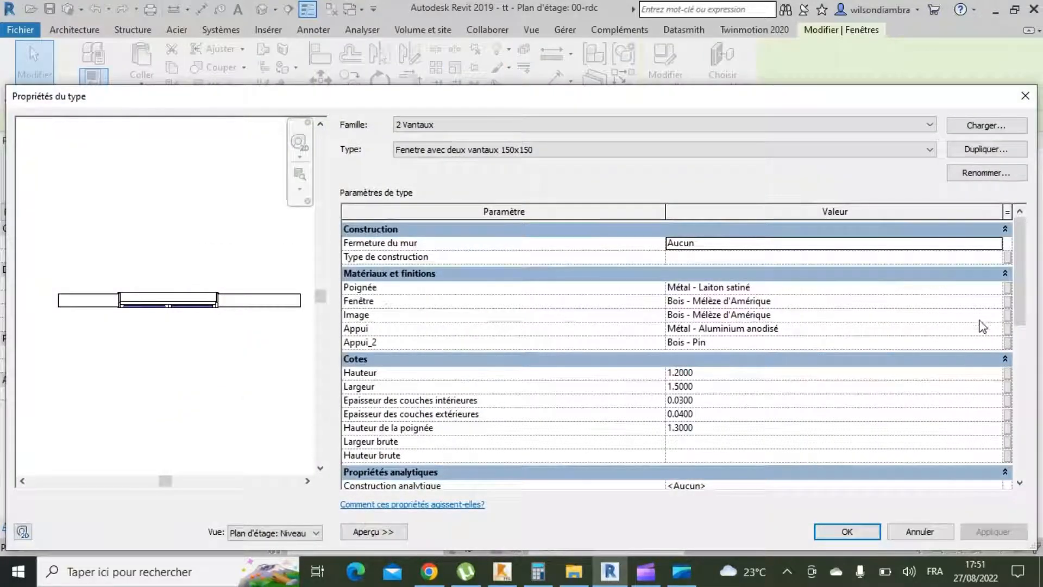
Set the Appui material of the window type Fenetre avec deux vantaux 150x150 to Aluminium1.
left_click(995, 330)
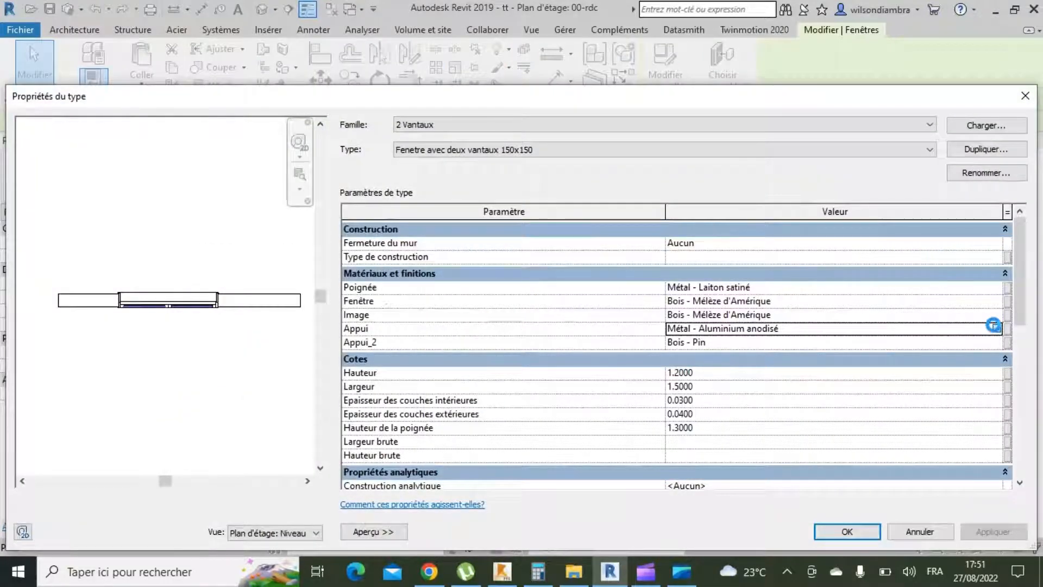
left_click(994, 327)
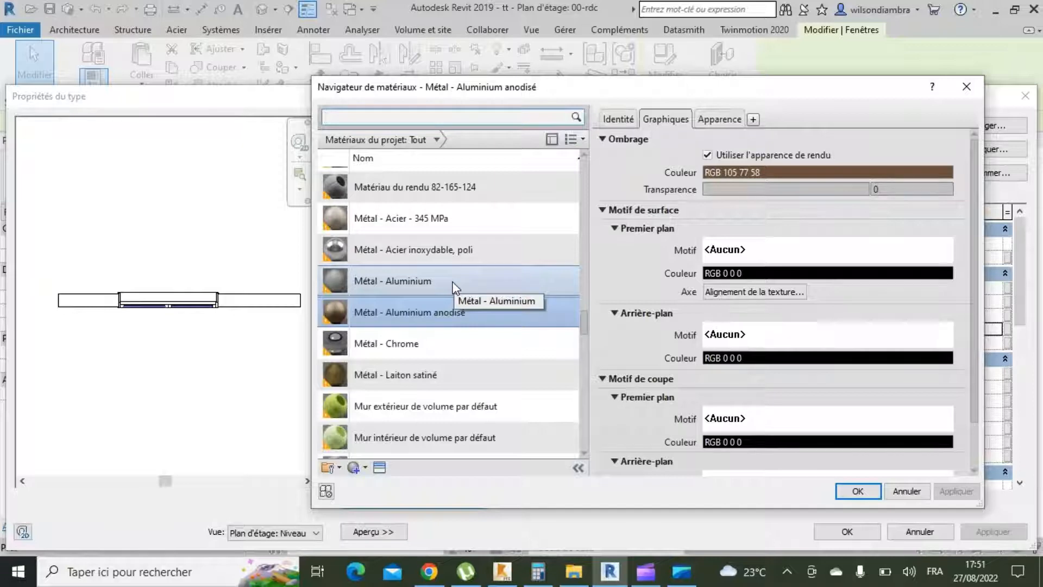
type("alu")
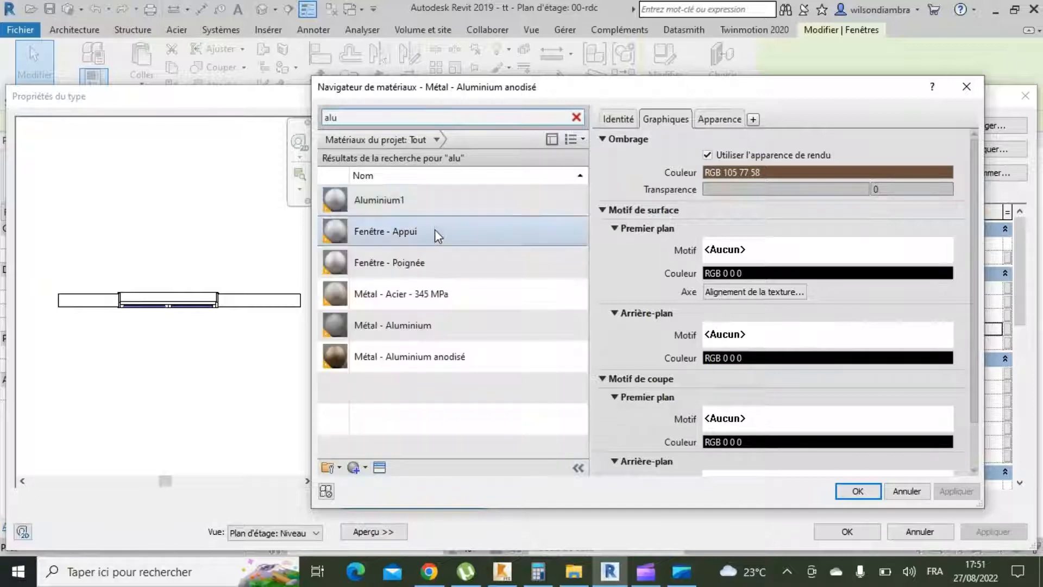
left_click(430, 205)
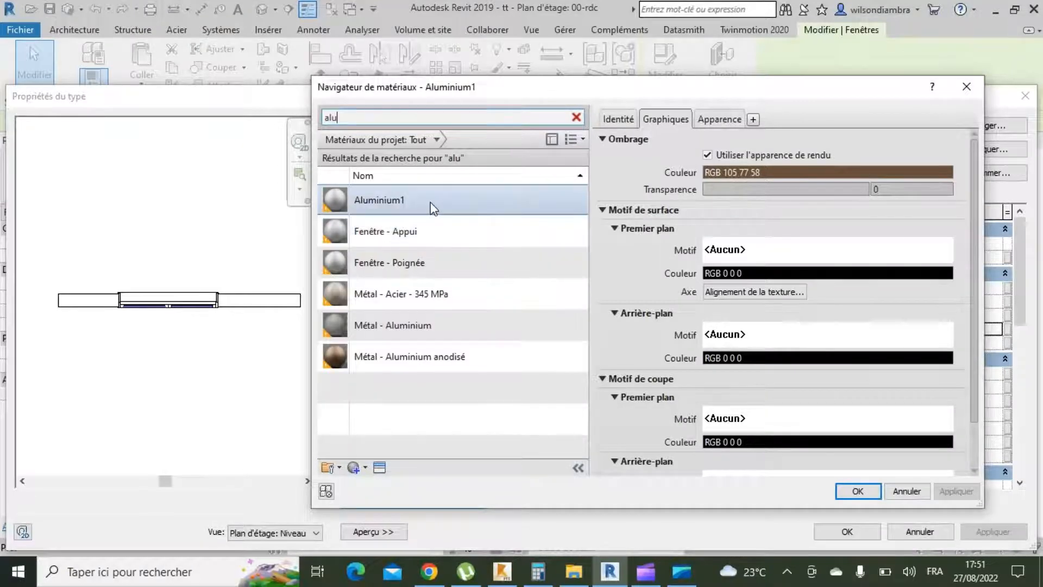
key("Return")
Set the Image and Fenêtre materials of the window type Fenetre avec deux vantaux 150x150 to Aluminium1.
left_click(994, 316)
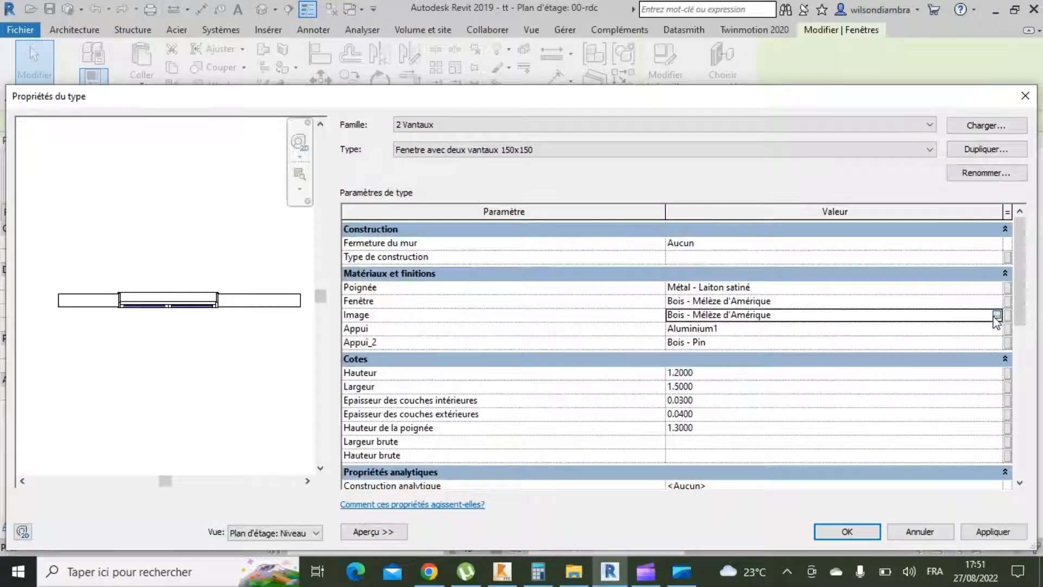
left_click(995, 315)
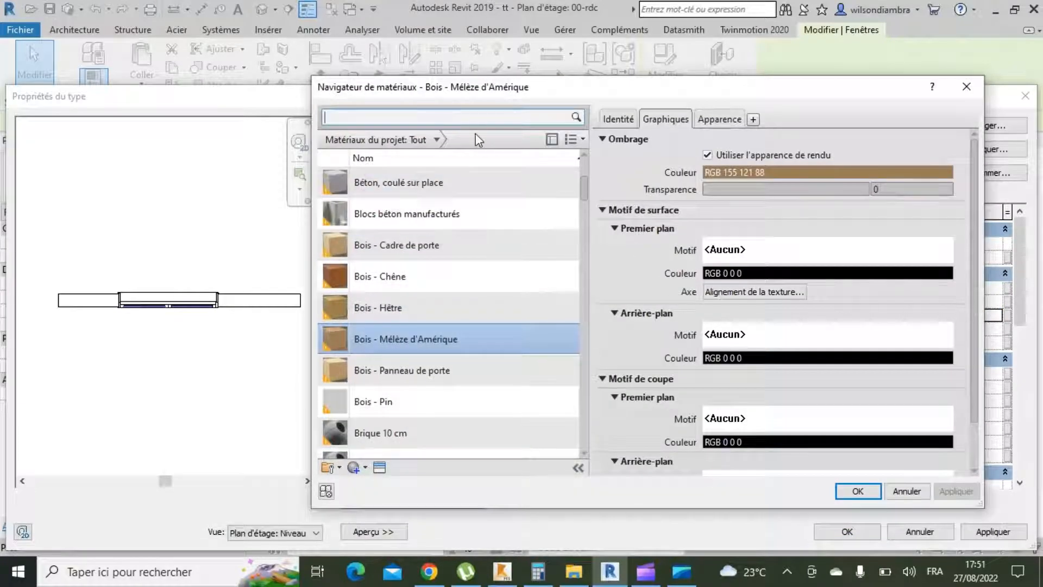
type("alum")
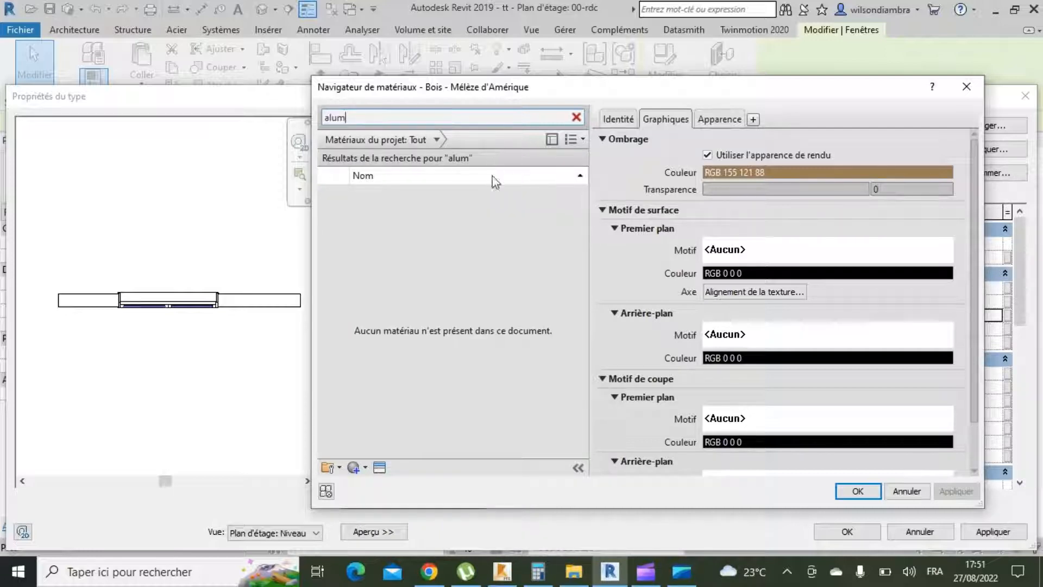
double_click(407, 200)
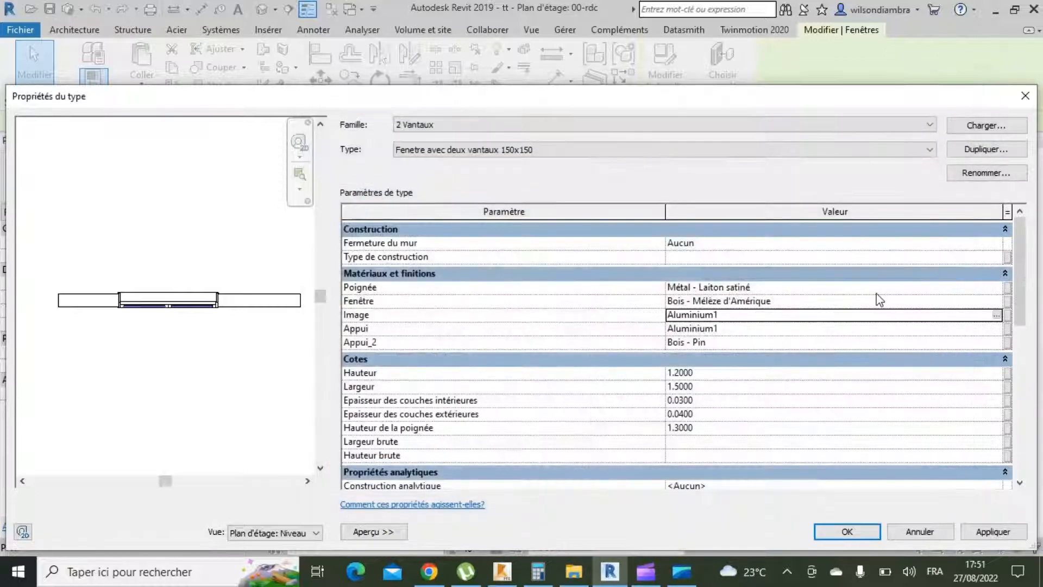
left_click(993, 301)
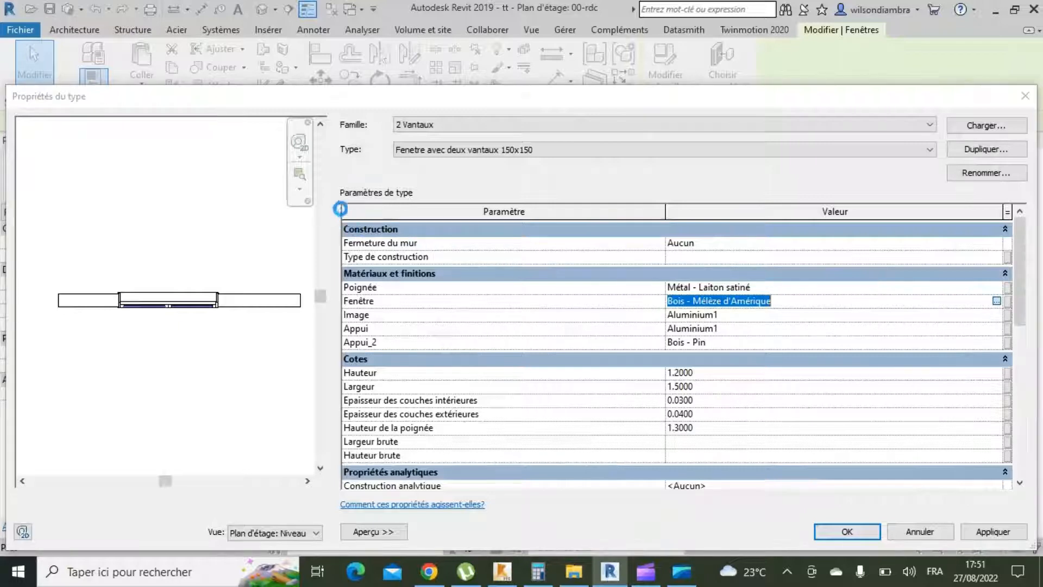
type("alu")
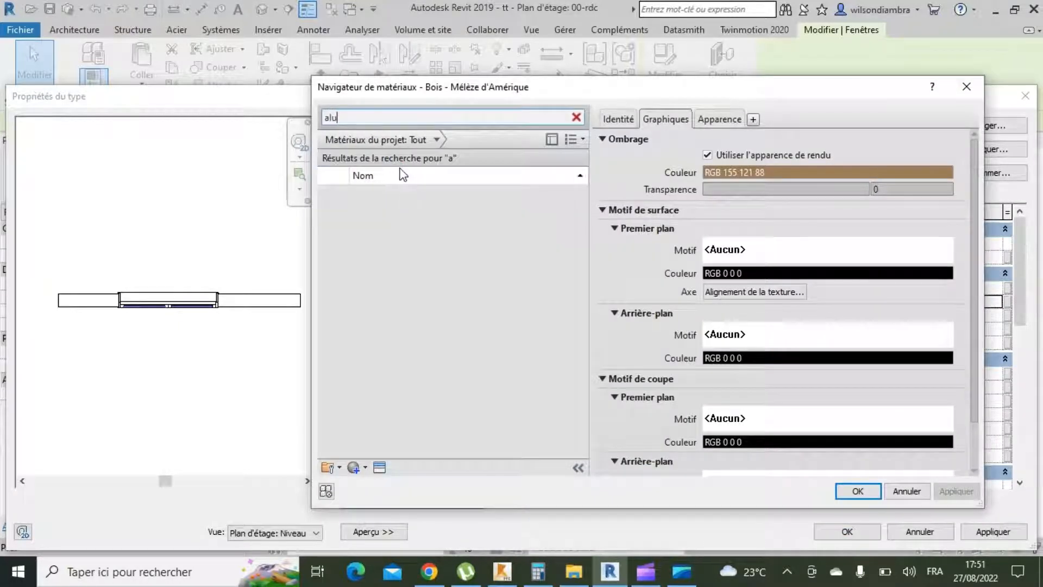
double_click(391, 197)
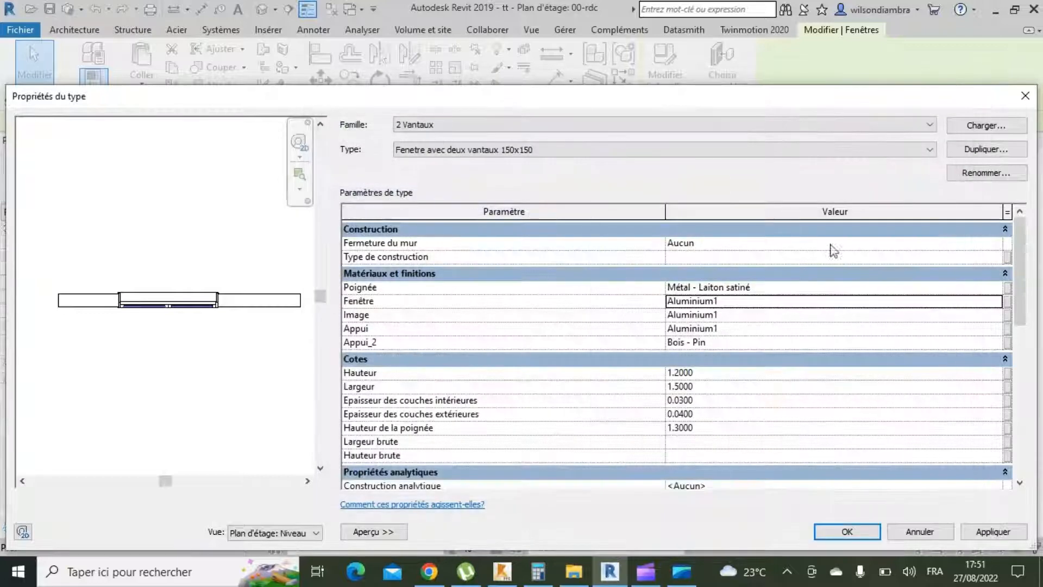
Set the Poignée material of the window type Fenetre avec deux vantaux 150x150 to Aluminium1 and apply the type changes.
left_click(995, 287)
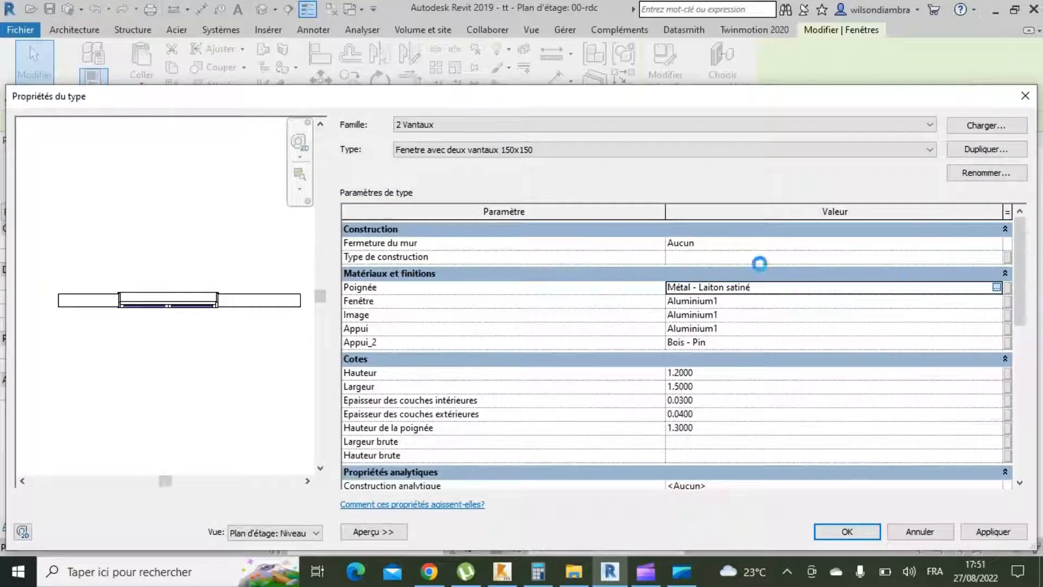
type("a")
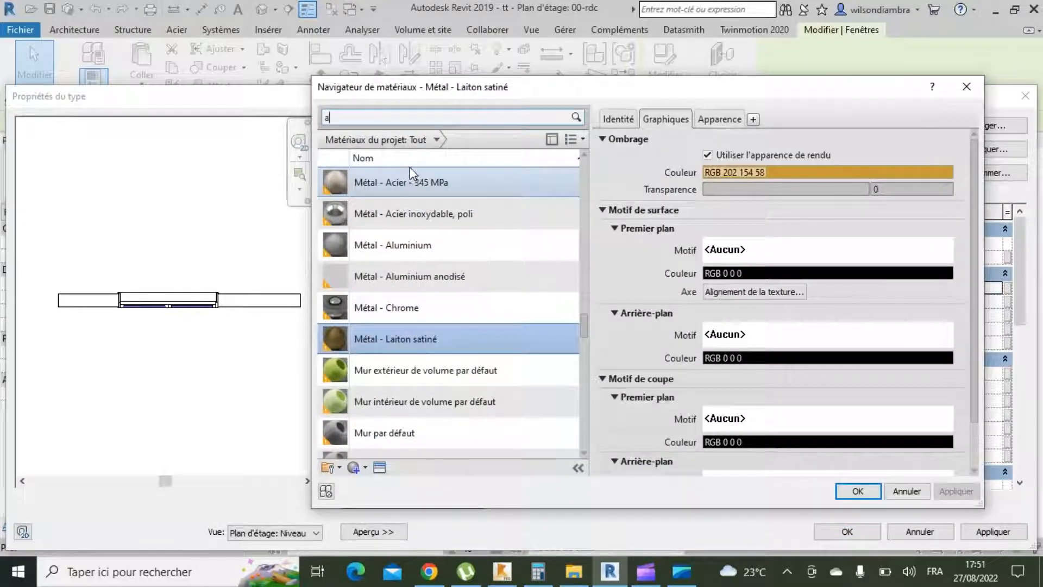
type("lu")
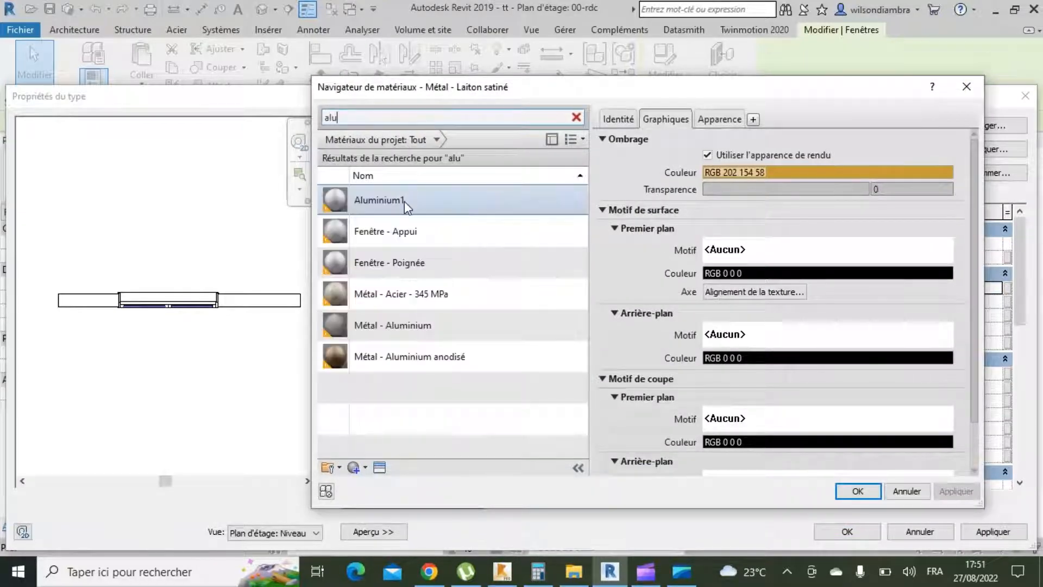
double_click(405, 202)
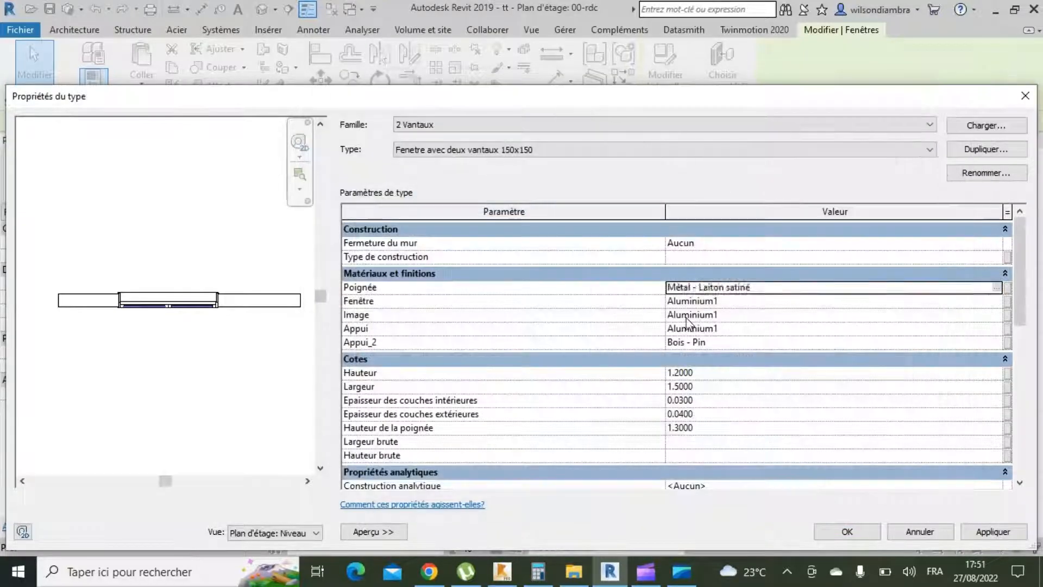
left_click(991, 536)
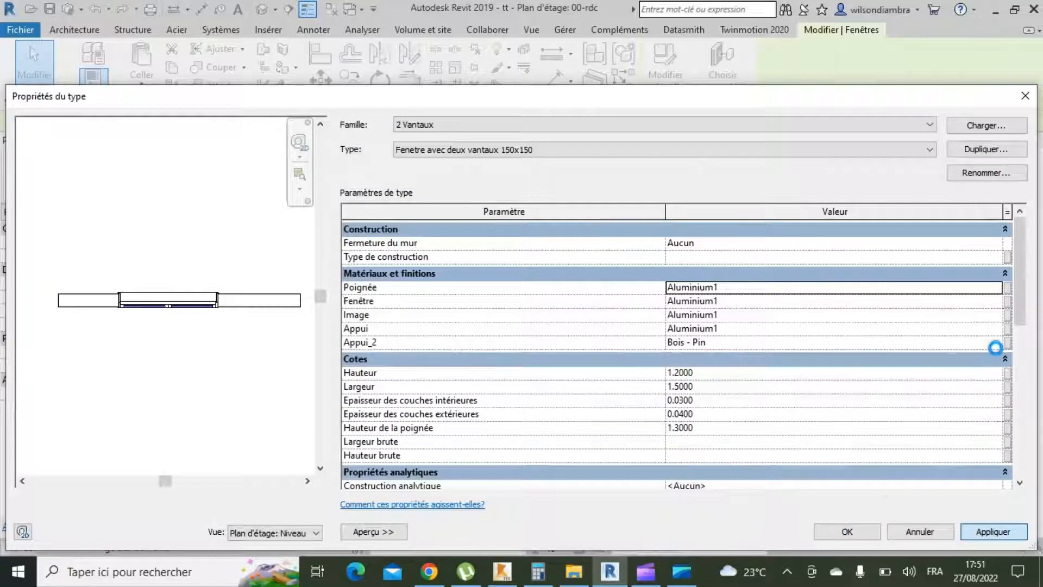
left_click(872, 532)
key("Escape")
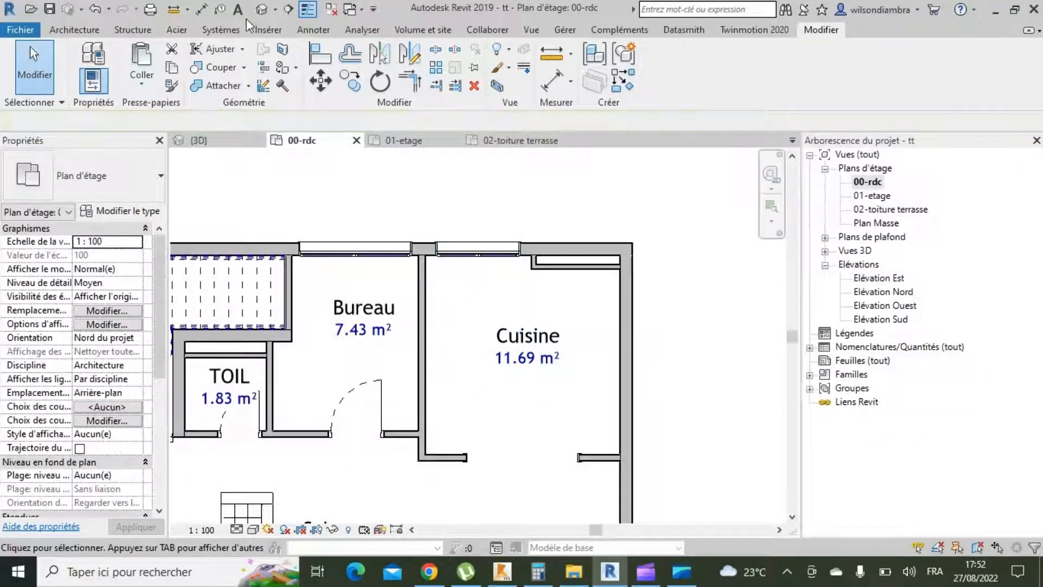
Examine the windows and the front façade of the house in the 3D view.
left_click(262, 9)
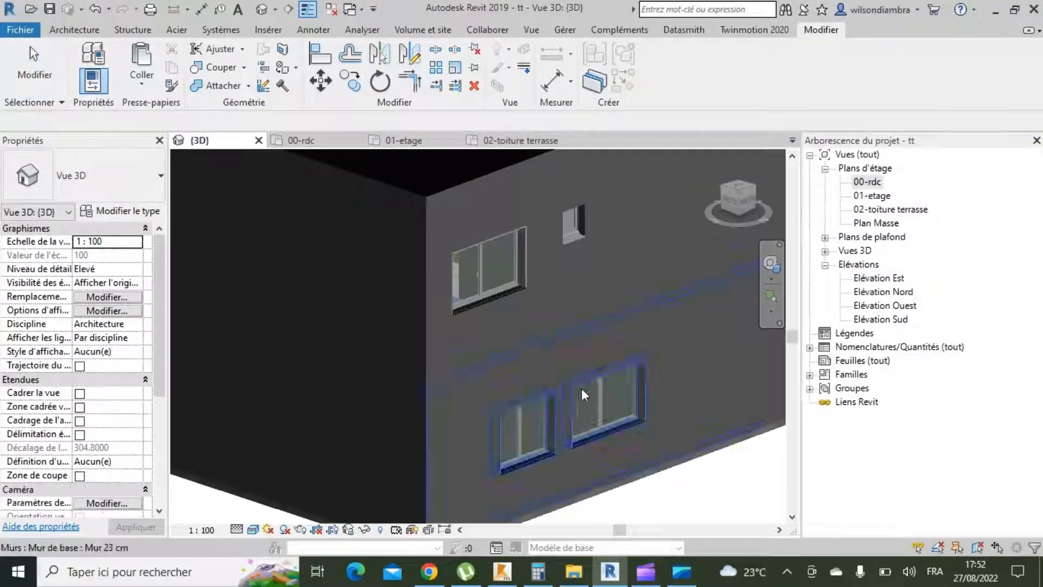
scroll(572, 496, "up", 2)
scroll(556, 467, "down", 4)
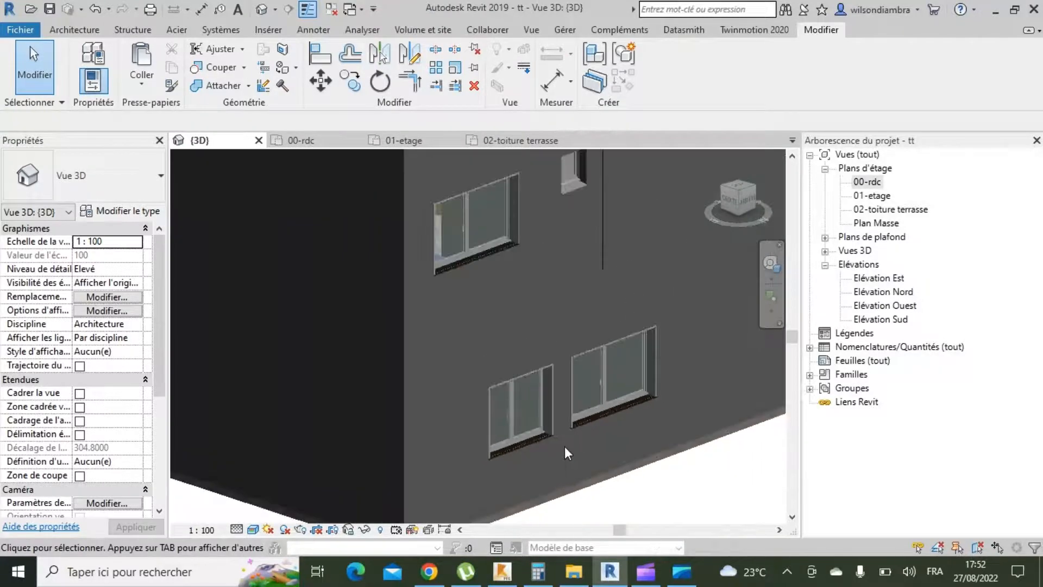
left_click(776, 270)
left_click_drag(364, 367, 466, 429)
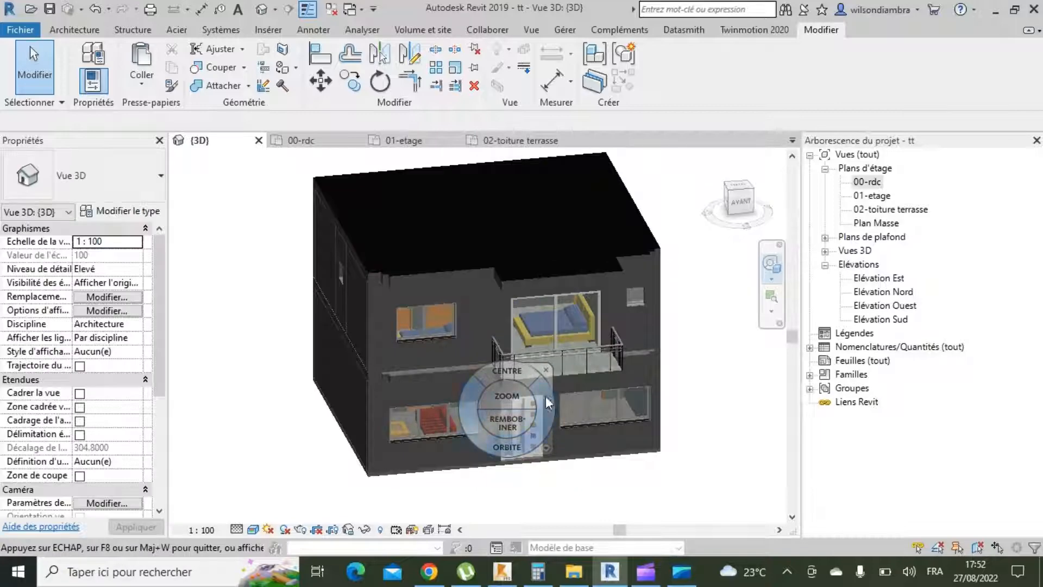
left_click_drag(590, 430, 494, 412)
scroll(524, 416, "up", 1)
key("Escape")
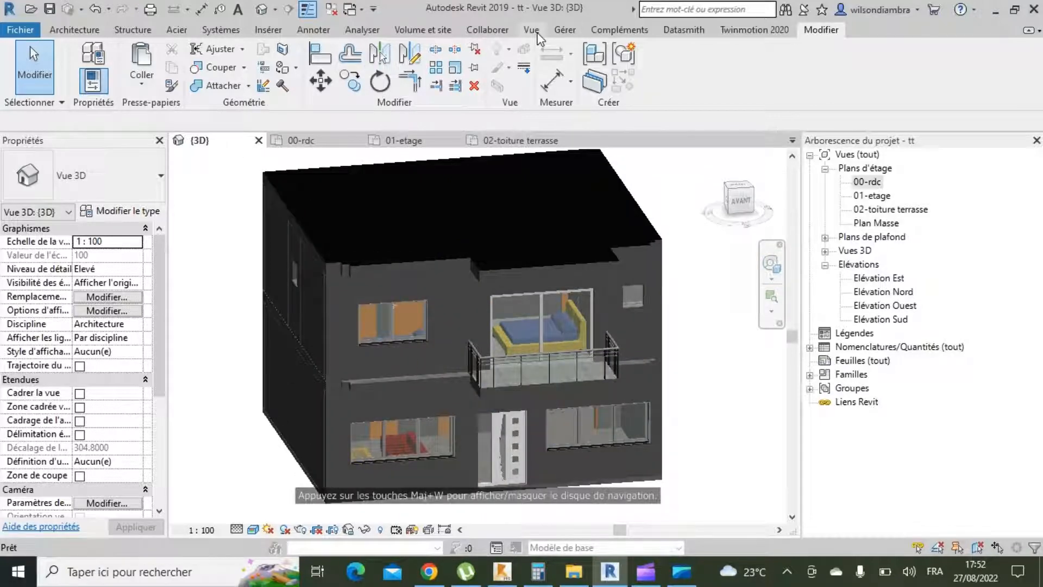
Create a new project material and name it peinture blanche.
left_click(565, 29)
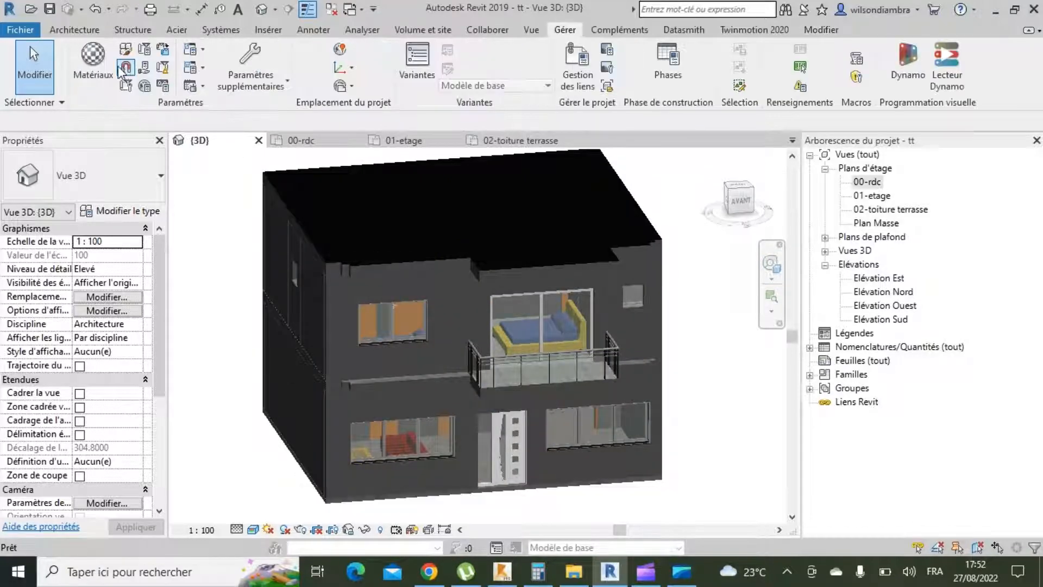
left_click(92, 60)
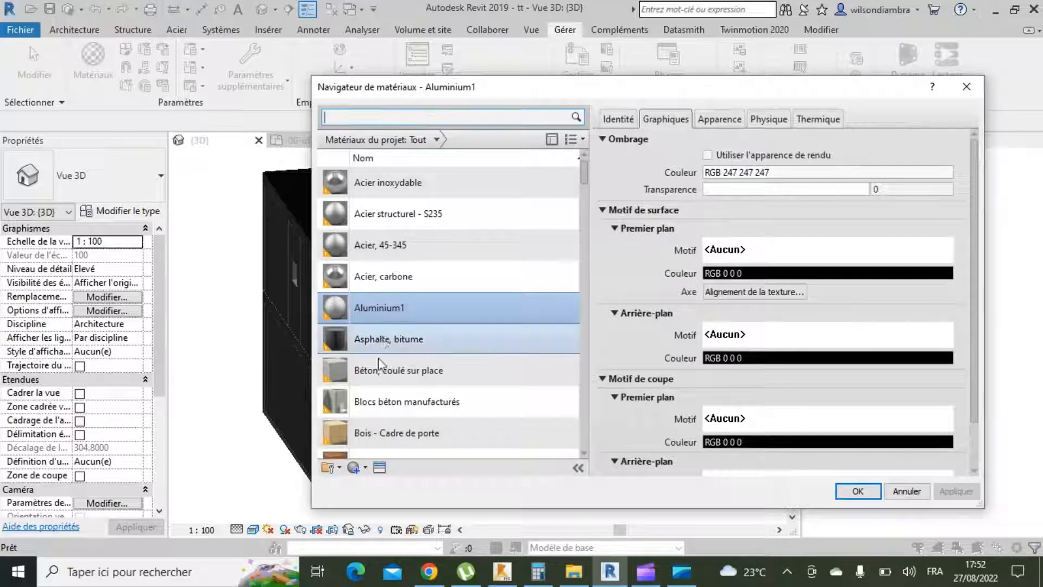
scroll(364, 408, "down", 1)
left_click(357, 467)
left_click(383, 482)
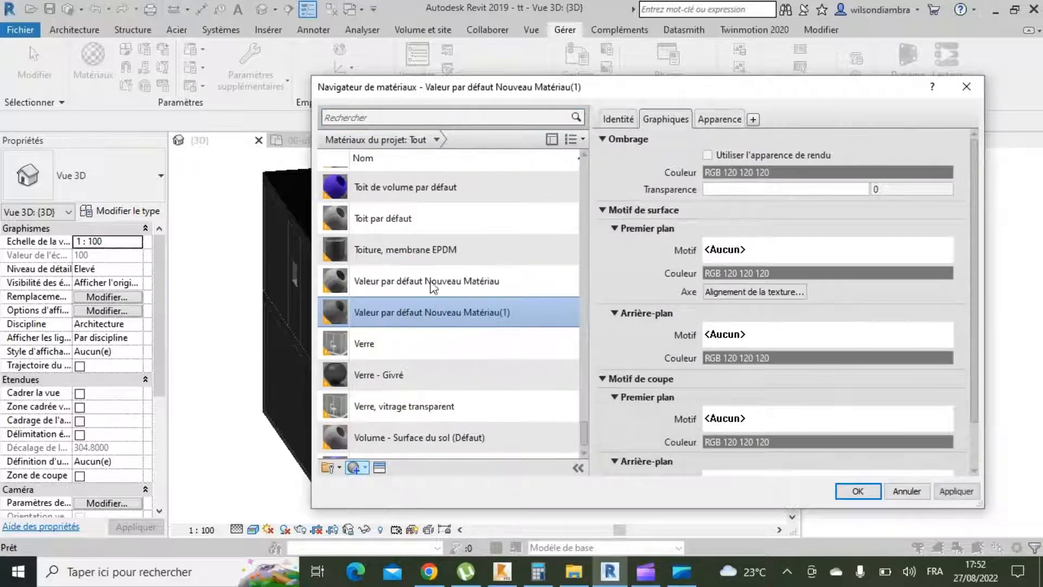
right_click(435, 318)
left_click(472, 358)
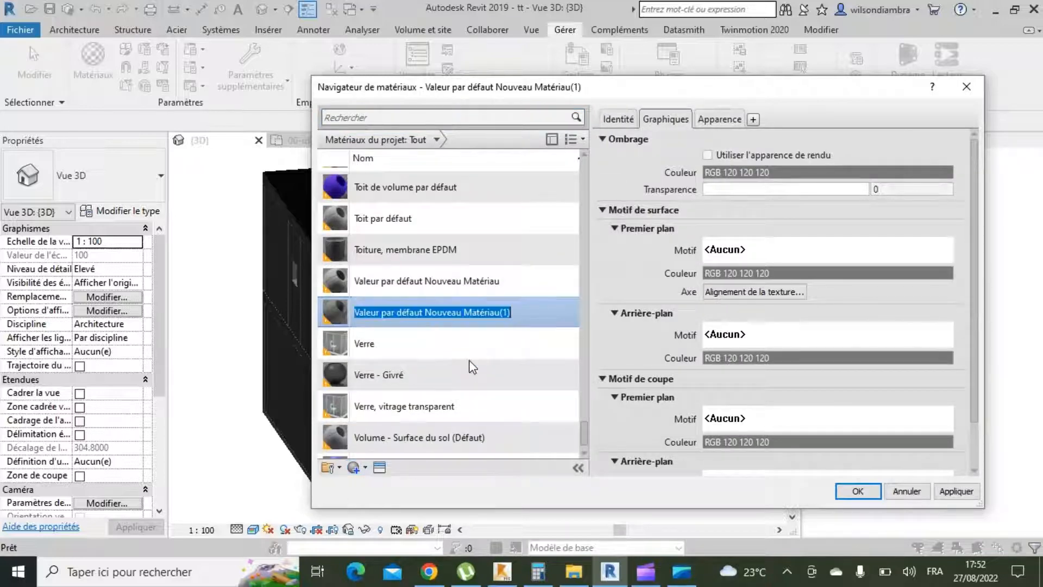
type("peinture blanche")
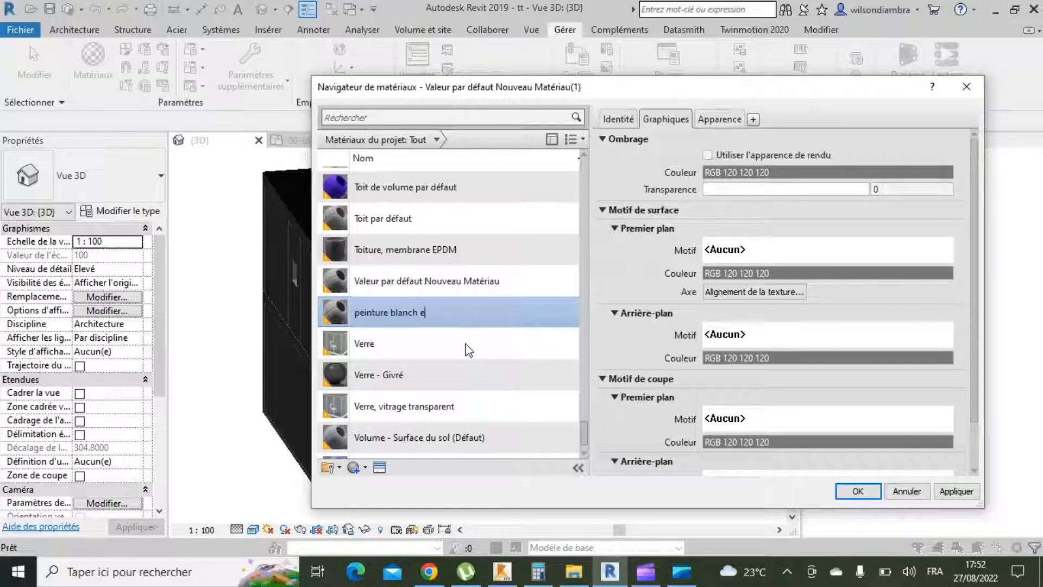
key("Return")
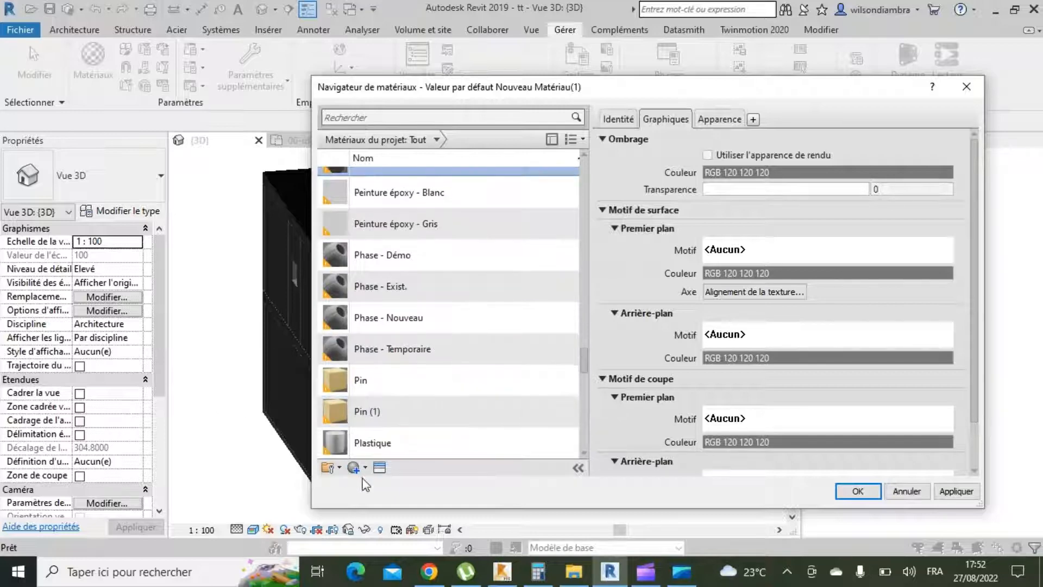
Give the peinture blanche material the glossy (Lustré) wall paint appearance Blanche from the appearance library and save the material.
left_click(379, 467)
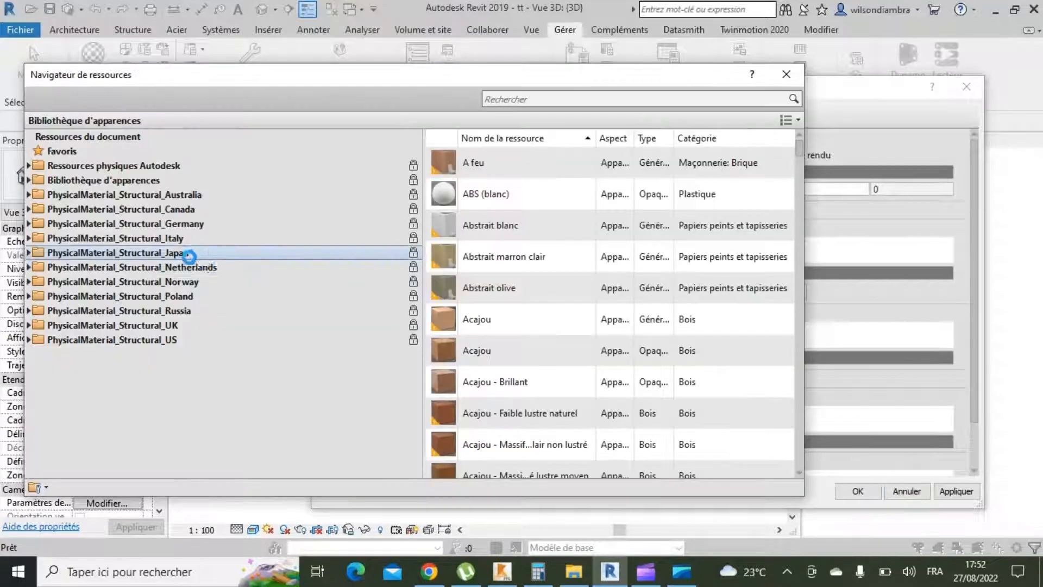
double_click(133, 179)
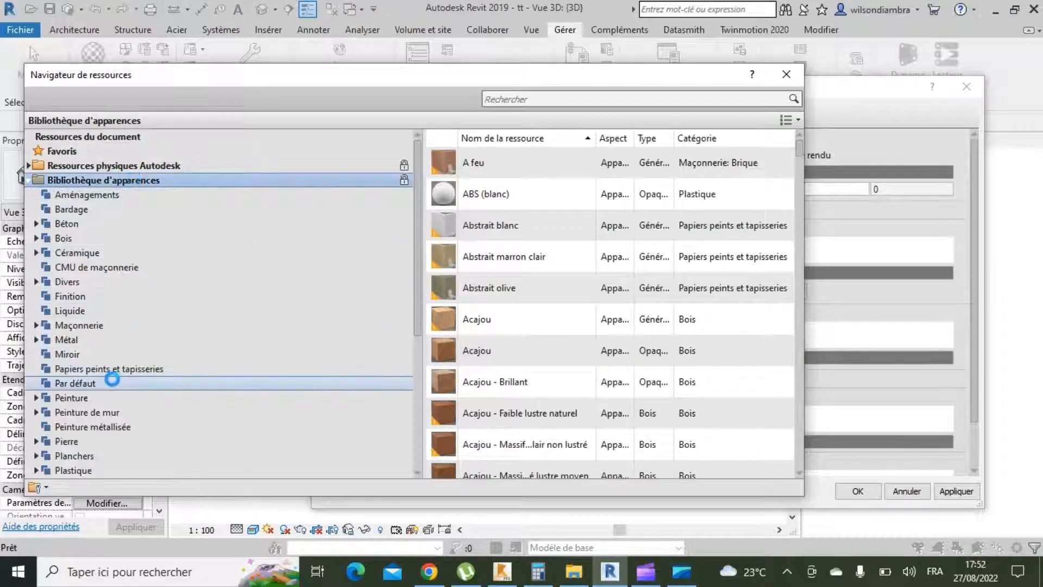
left_click(103, 297)
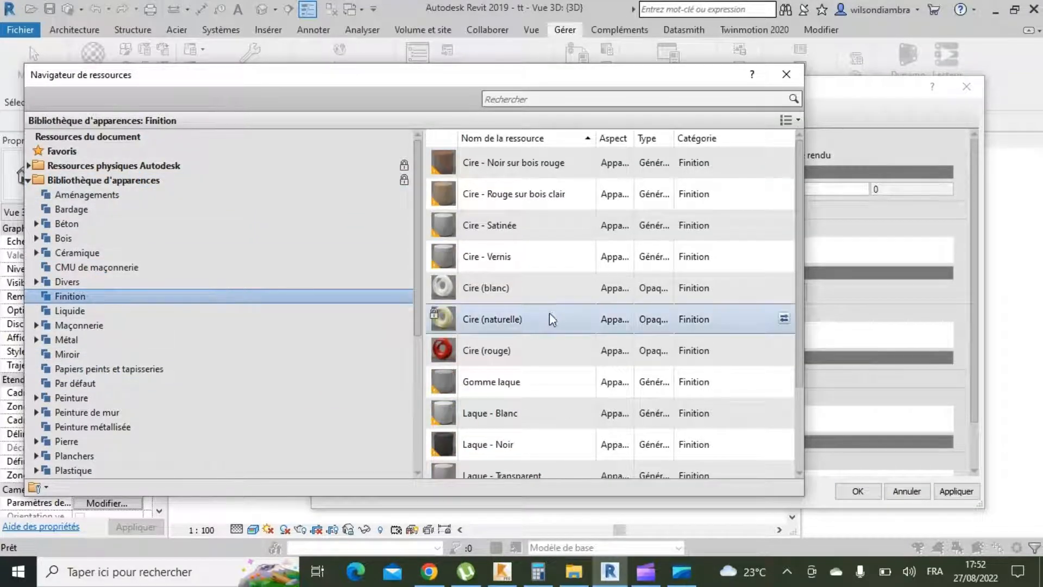
scroll(556, 329, "down", 3)
scroll(557, 375, "up", 3)
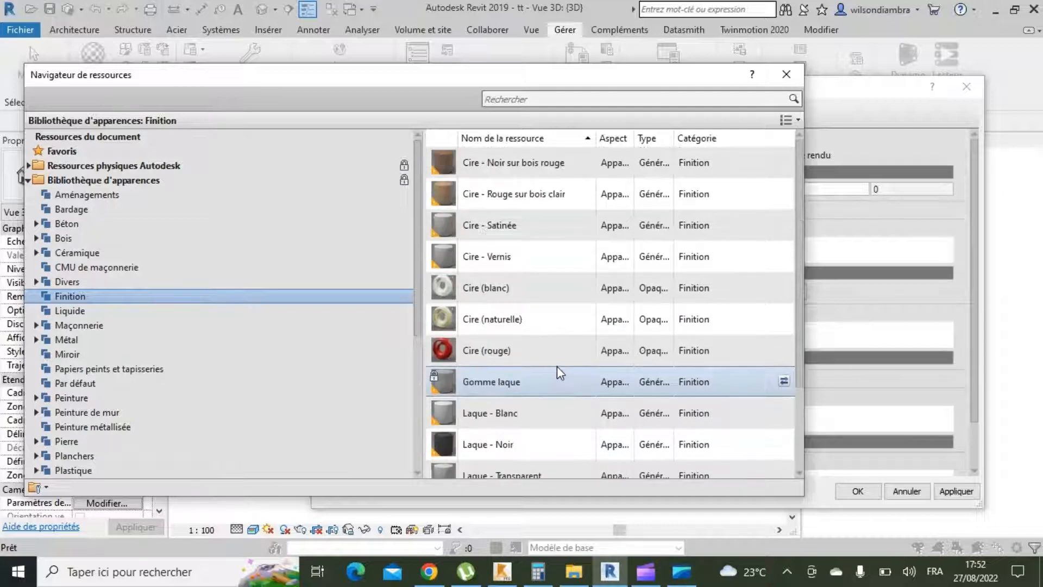
scroll(560, 372, "down", 3)
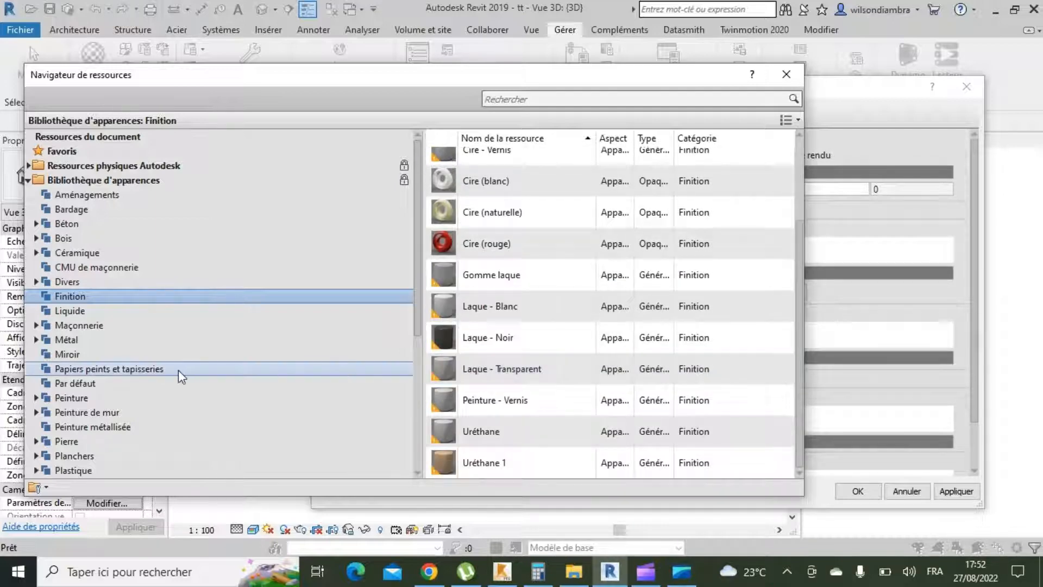
left_click(126, 416)
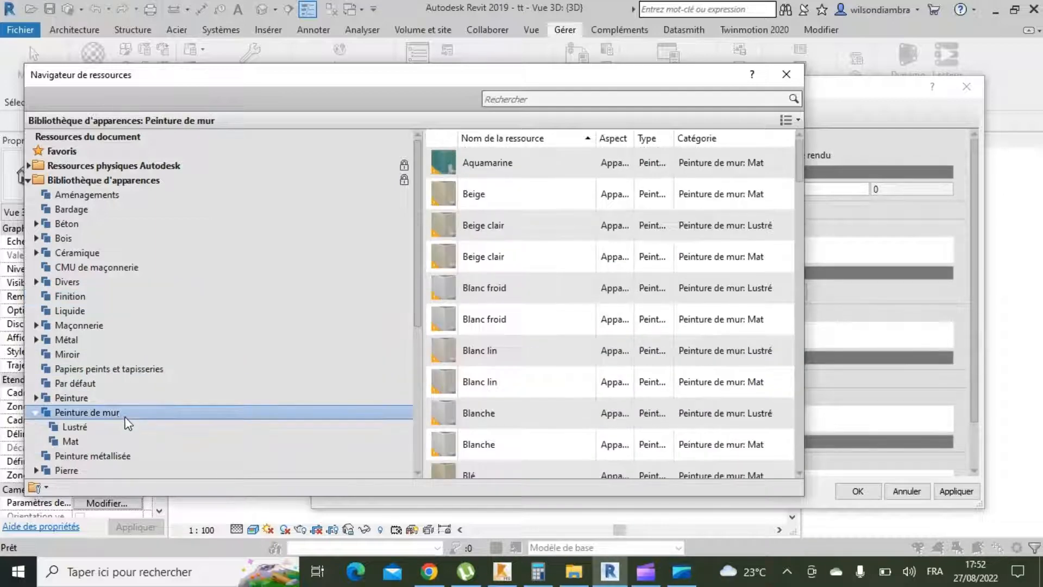
left_click(101, 428)
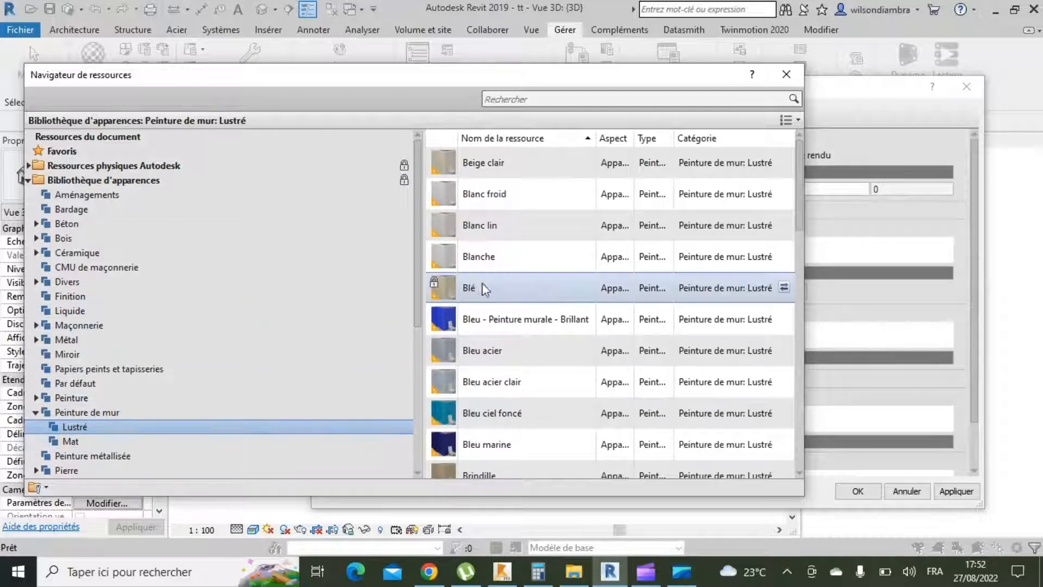
double_click(511, 262)
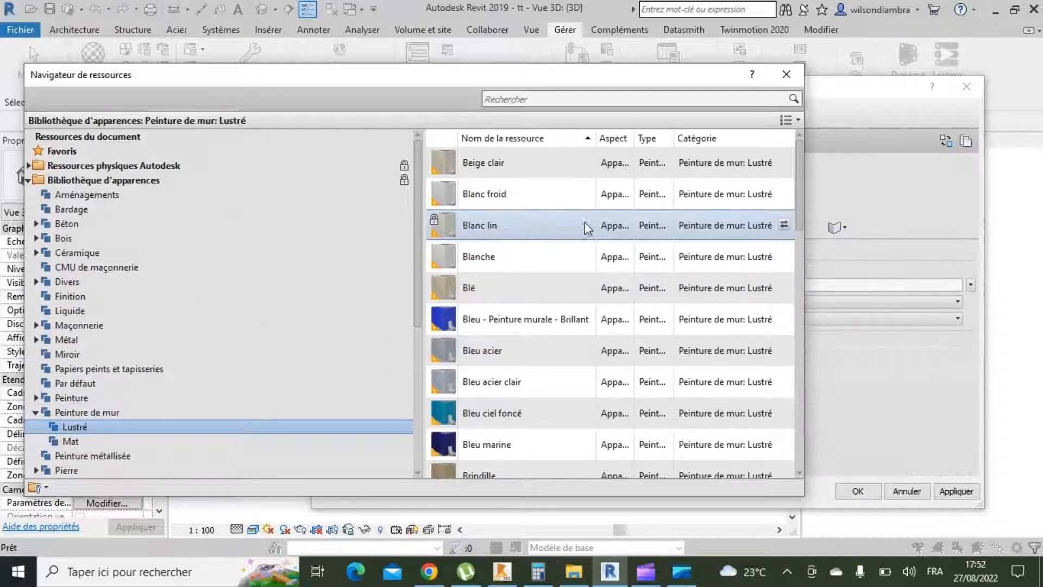
left_click(786, 74)
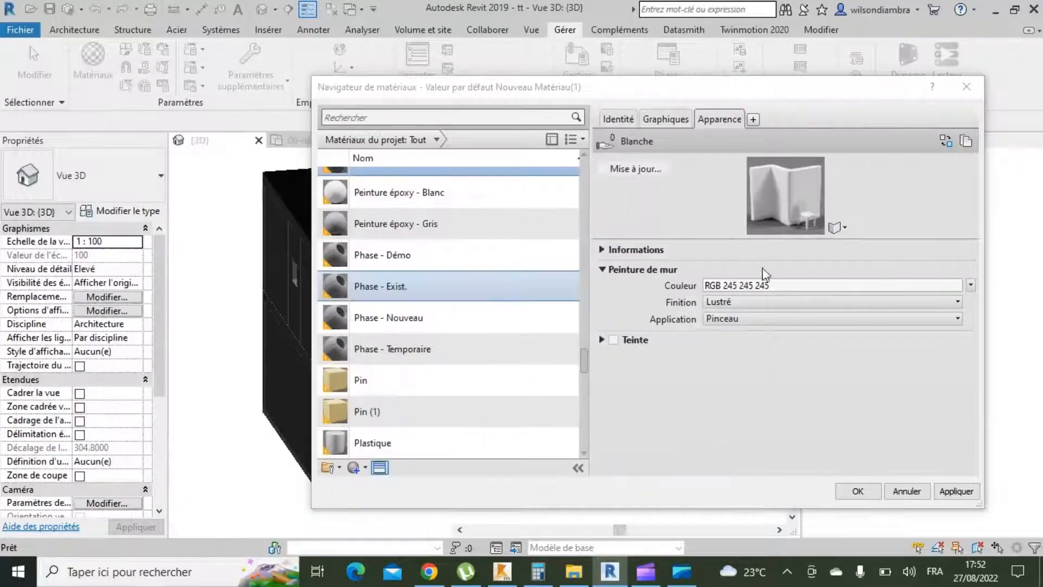
left_click(952, 492)
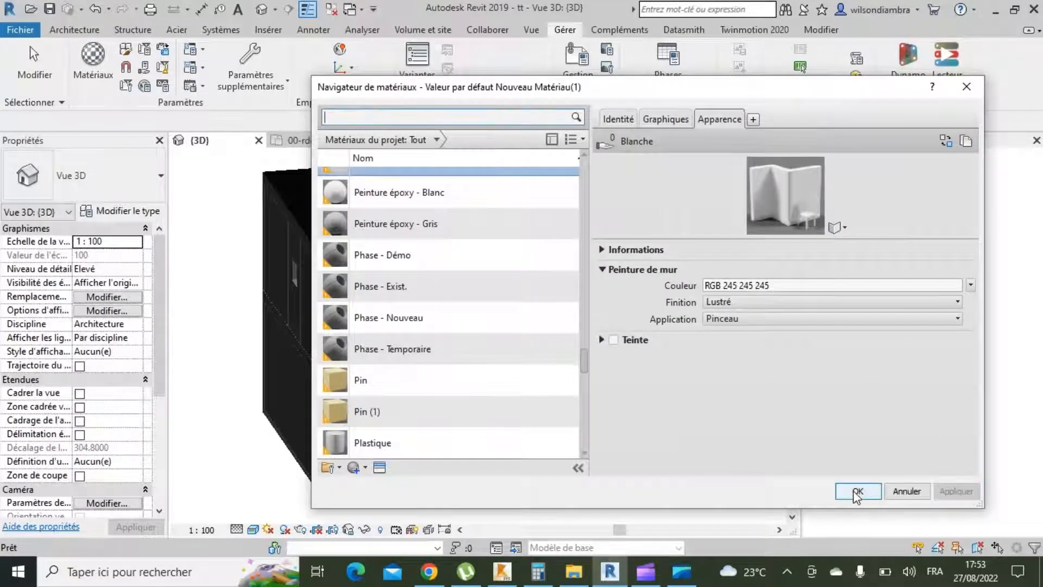
left_click(857, 492)
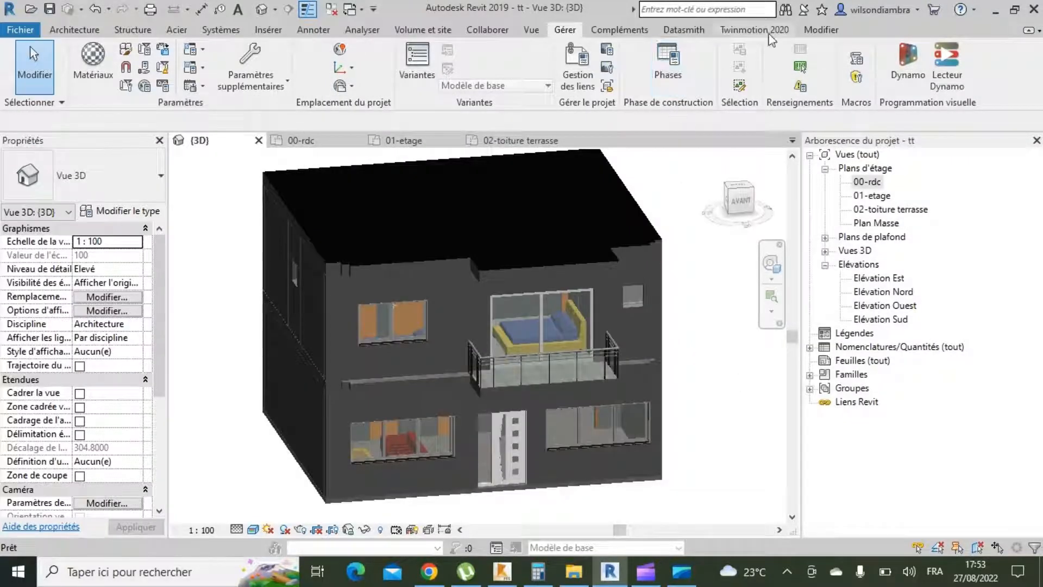
Paint the upper-floor and ground-floor wall faces of the front façade with the peinture blanche material.
left_click(822, 30)
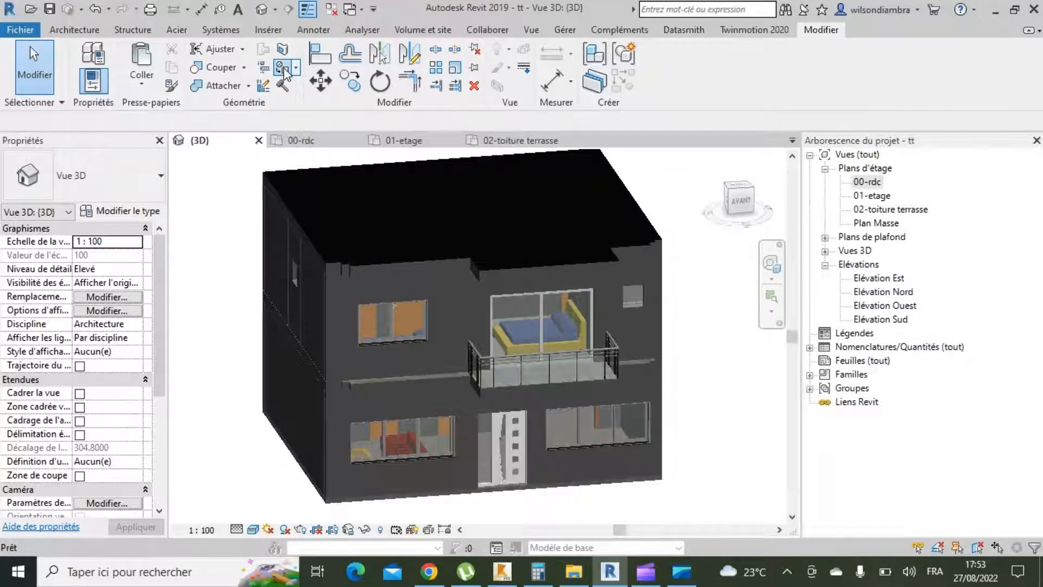
left_click(265, 71)
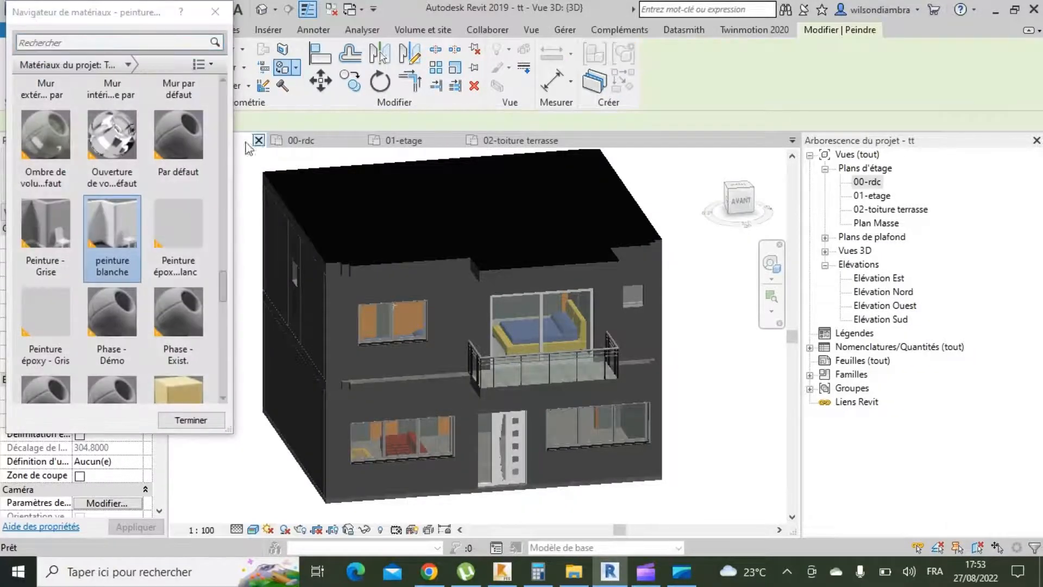
left_click(120, 237)
scroll(119, 237, "down", 2)
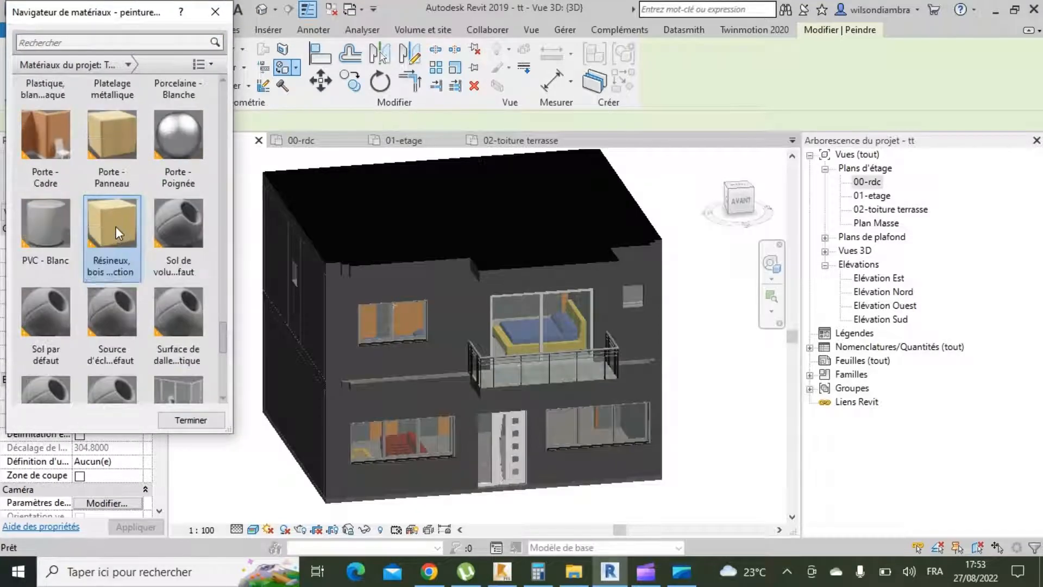
scroll(121, 227, "up", 2)
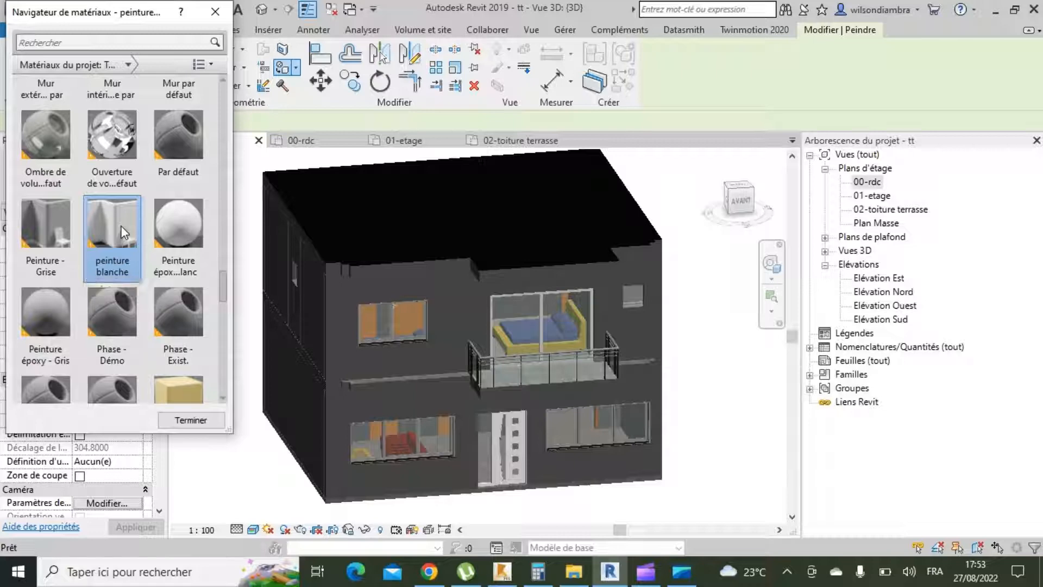
scroll(443, 318, "up", 1)
left_click(442, 318)
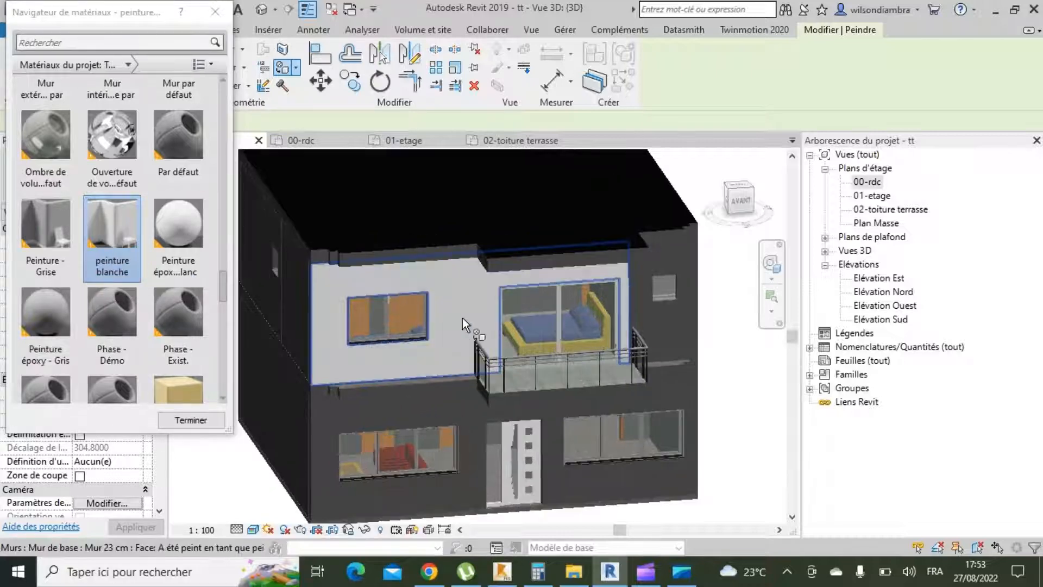
left_click(666, 316)
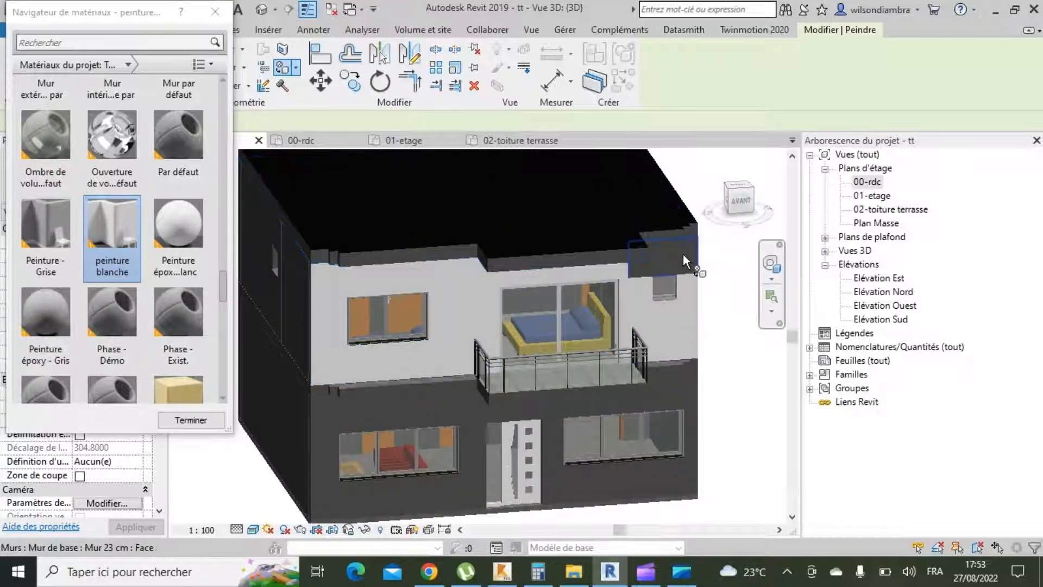
left_click(683, 253)
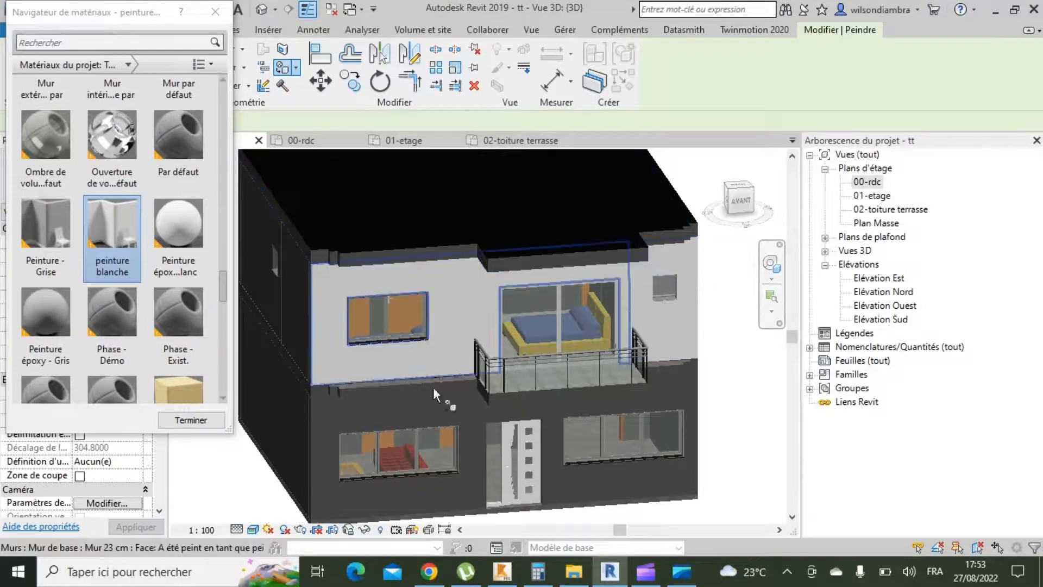
left_click(468, 380)
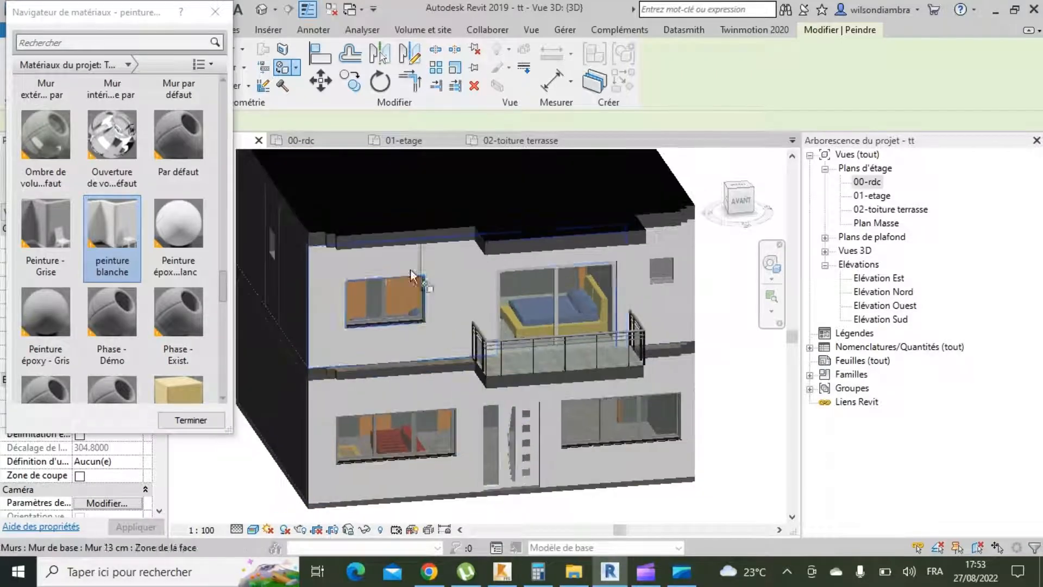
Paint the roof slab edge faces above the front façade's bedroom window, including the stepped corner, with peinture blanche.
scroll(363, 239, "up", 3)
scroll(374, 240, "up", 1)
left_click(374, 240)
scroll(428, 262, "down", 2)
scroll(354, 247, "up", 5)
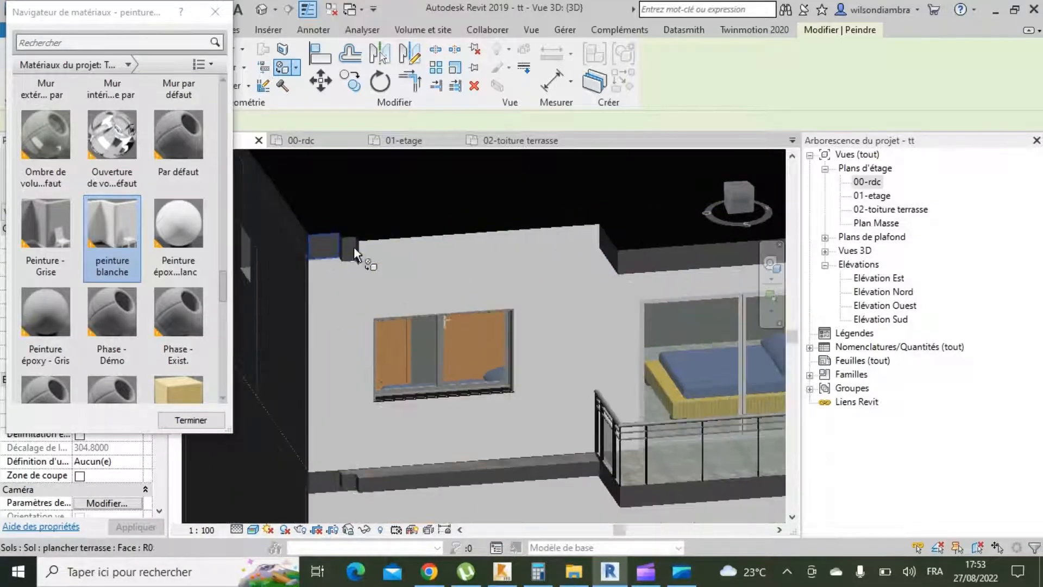
left_click(325, 243)
left_click(410, 250)
scroll(325, 272, "down", 3)
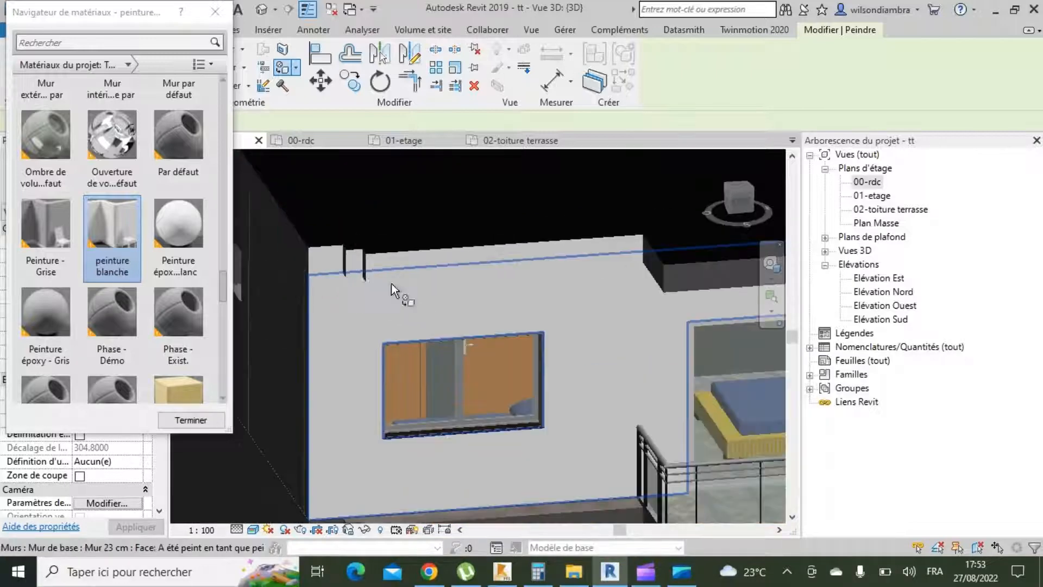
Paint the projecting roof slab edges above the balcony and on to the façade's far corner with peinture blanche.
scroll(392, 283, "down", 2)
scroll(596, 281, "up", 2)
left_click(594, 269)
scroll(445, 256, "up", 3)
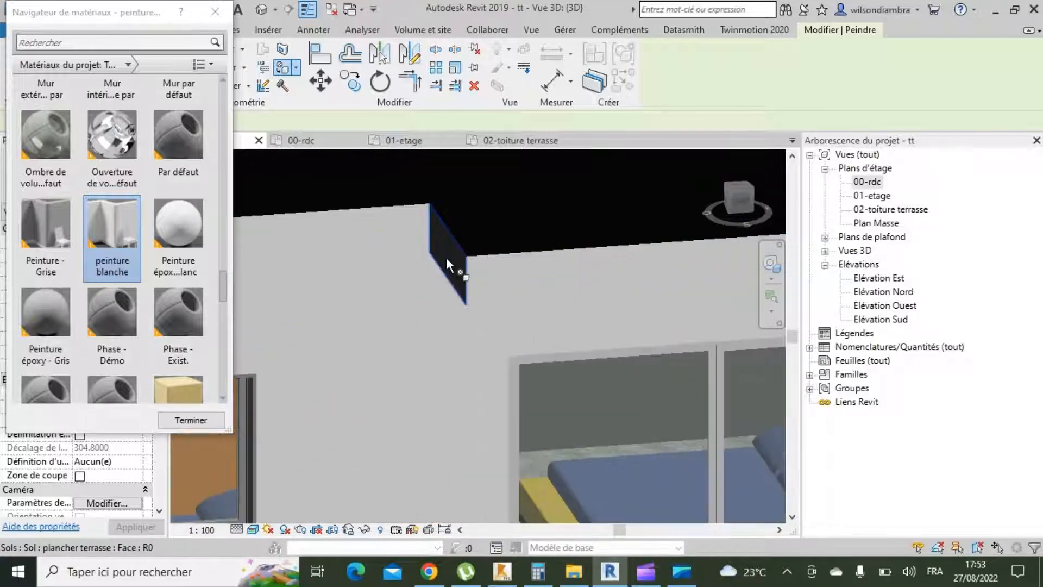
scroll(525, 279, "down", 4)
scroll(534, 256, "up", 5)
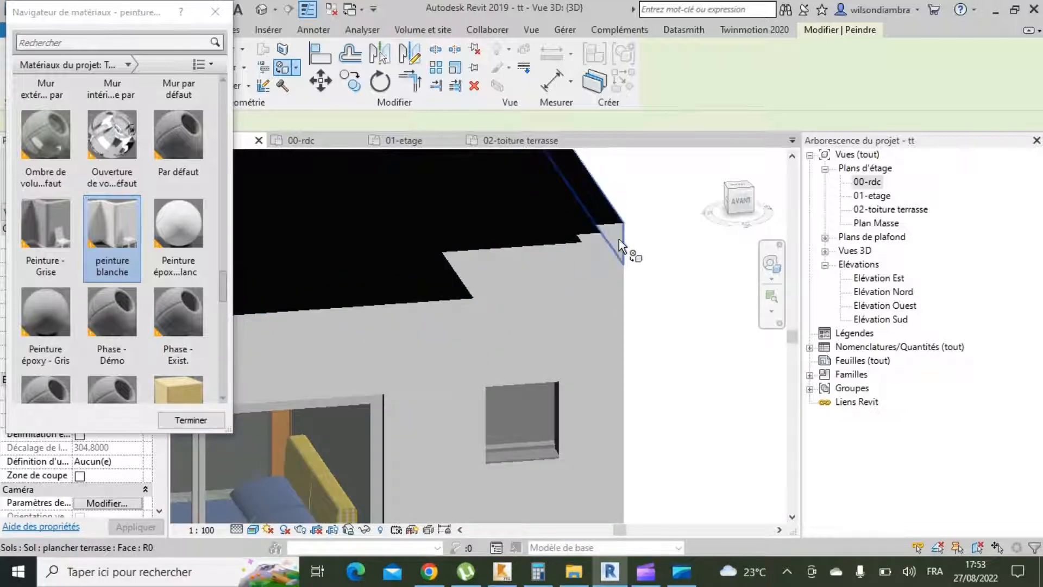
scroll(619, 240, "down", 4)
Paint the first-floor slab edge faces on the façade's left part, up to the balcony, with peinture blanche.
scroll(380, 348, "up", 5)
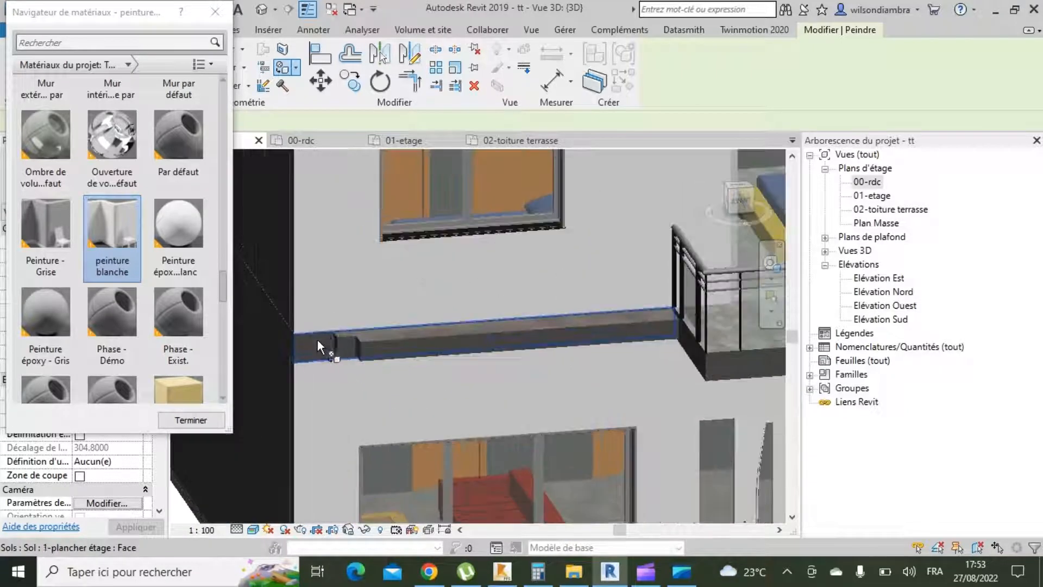
scroll(383, 348, "up", 5)
left_click(388, 349)
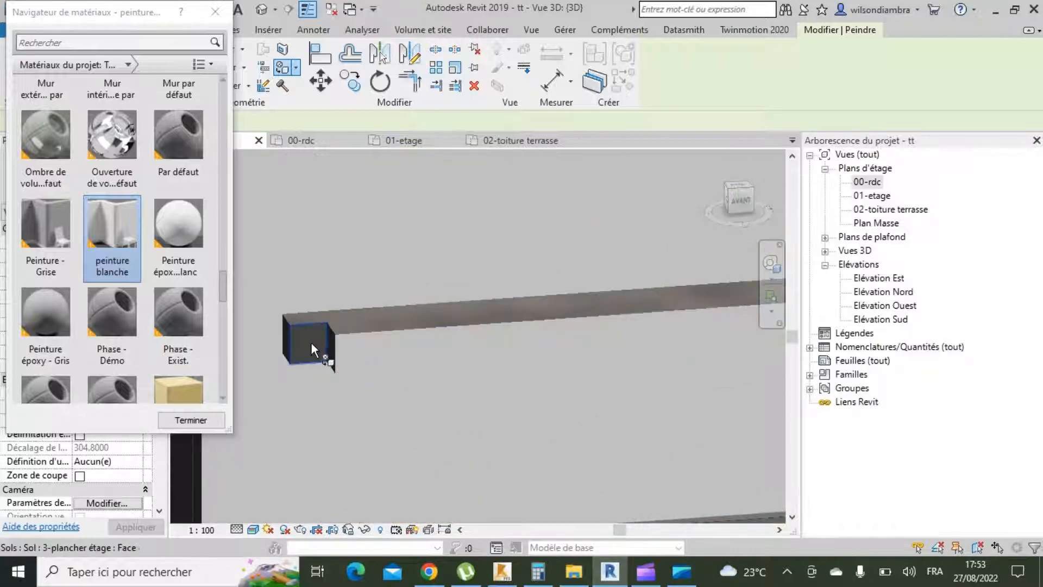
scroll(292, 345, "down", 5)
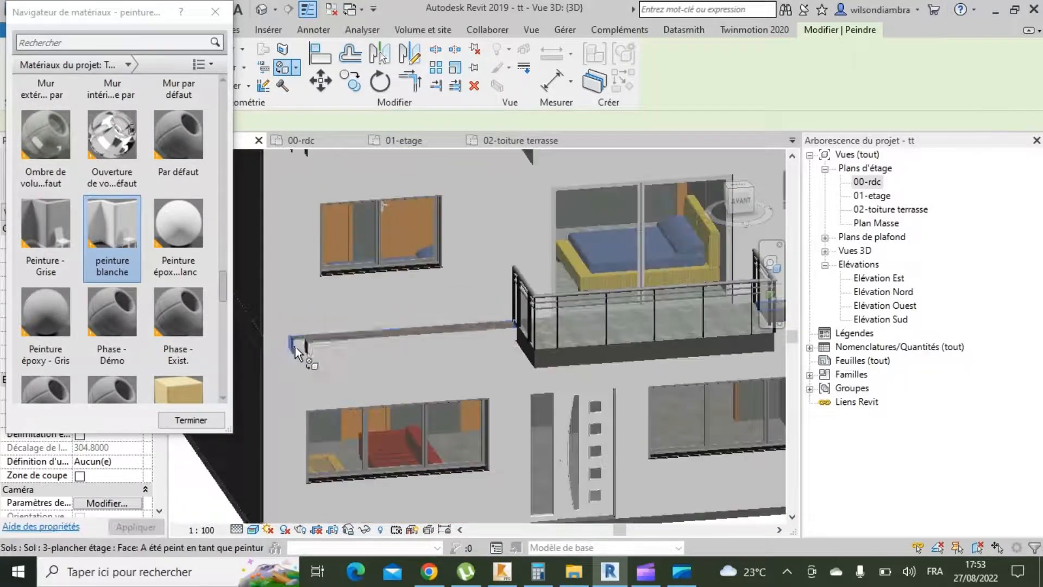
Paint the first-floor slab edge faces between the balcony and the façade's right corner with peinture blanche.
scroll(523, 332, "up", 3)
scroll(546, 335, "up", 1)
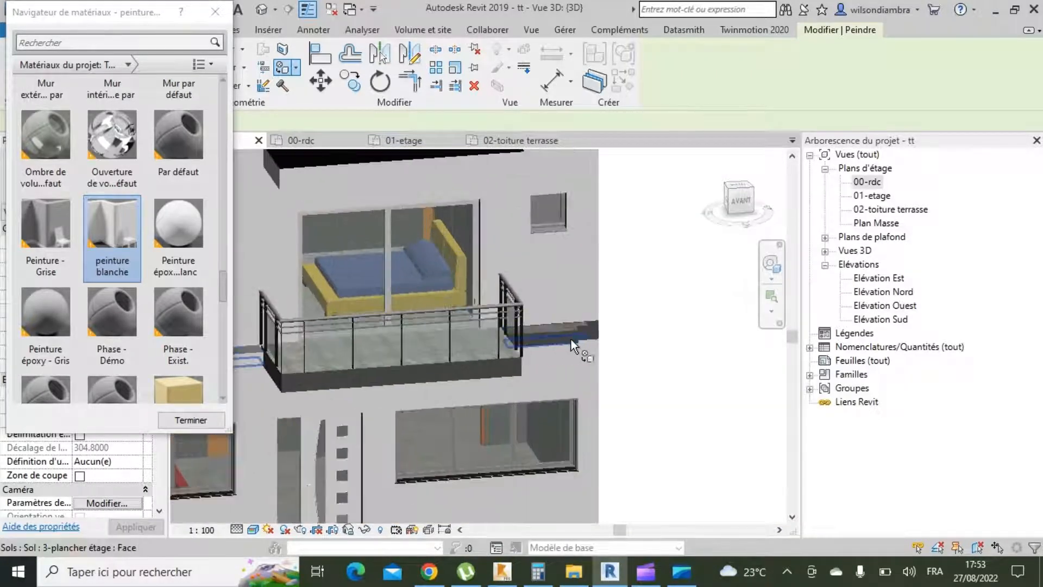
scroll(575, 341, "down", 4)
scroll(570, 340, "up", 4)
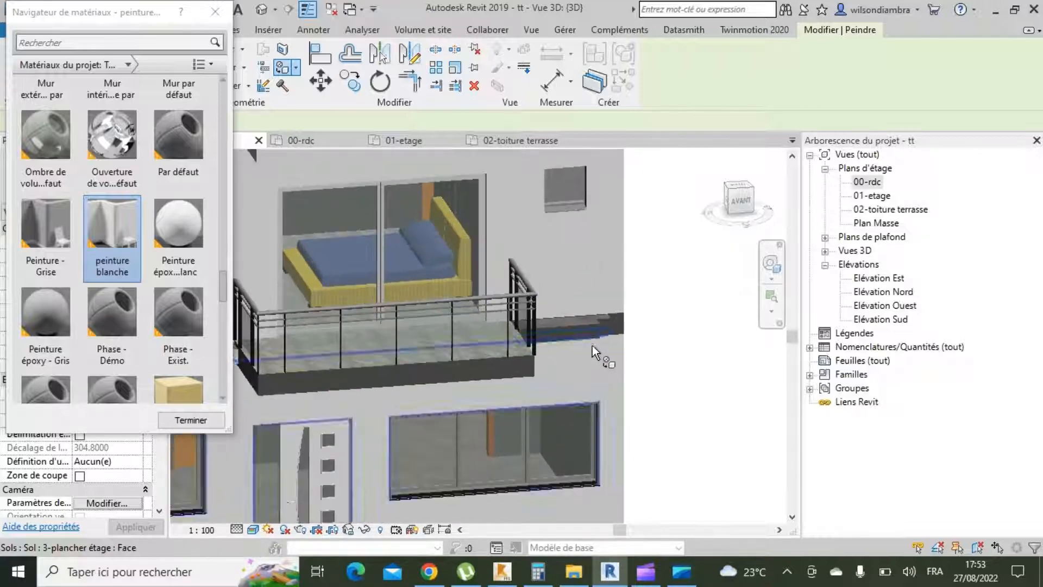
scroll(620, 322, "up", 3)
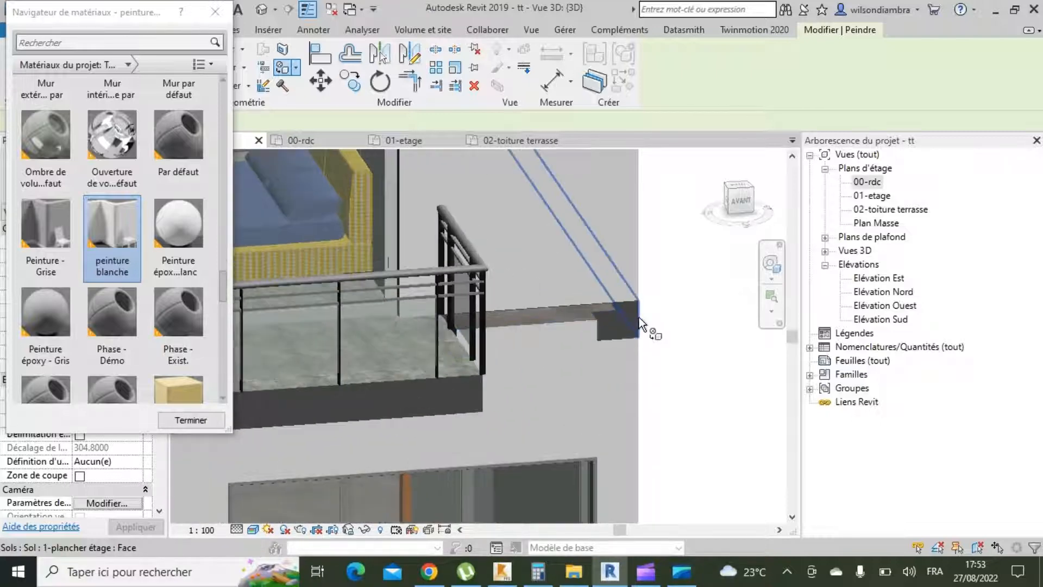
left_click(617, 321)
scroll(609, 321, "down", 5)
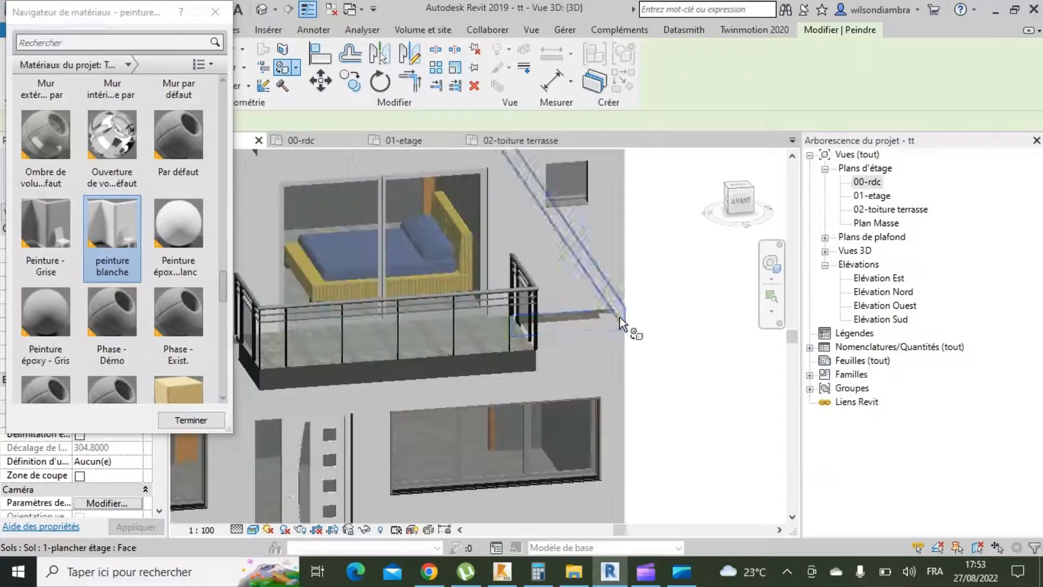
Paint the projecting first-floor band on the façade's left part and the balcony slab edges with Peinture - Grise.
scroll(478, 331, "up", 5)
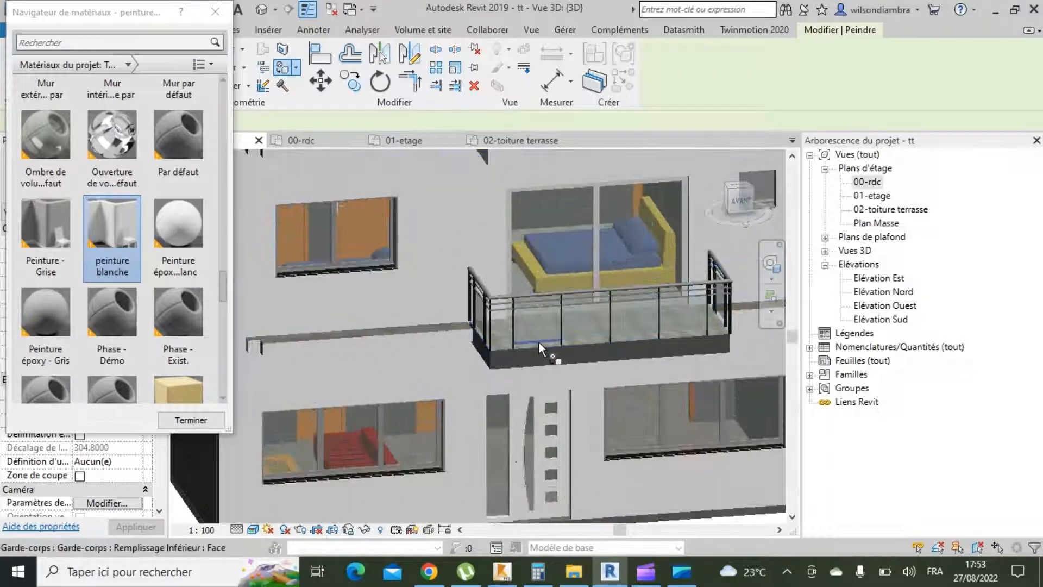
scroll(413, 334, "down", 4)
left_click(43, 234)
scroll(445, 375, "up", 5)
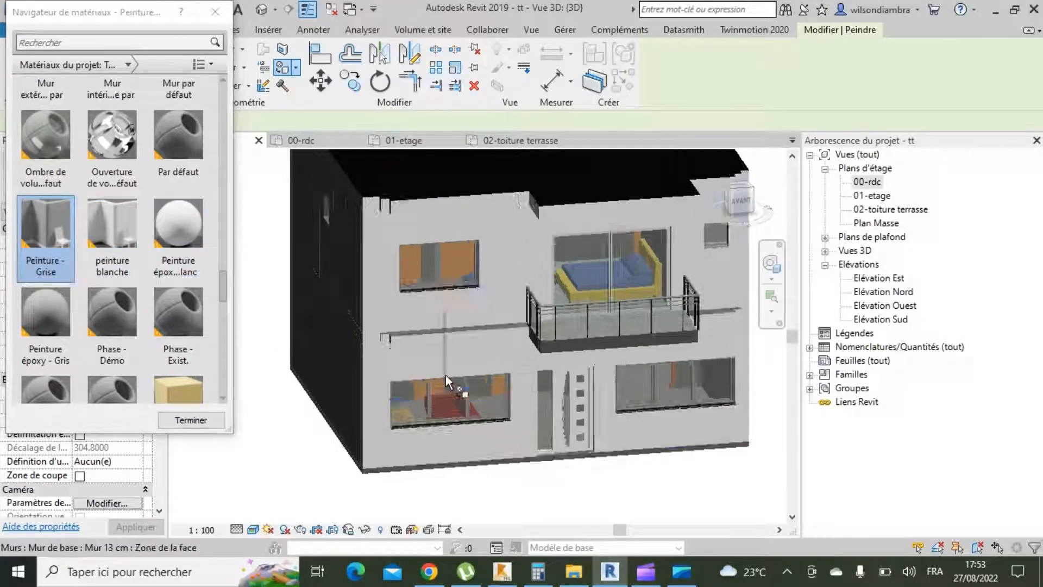
left_click(511, 313)
scroll(329, 307, "up", 3)
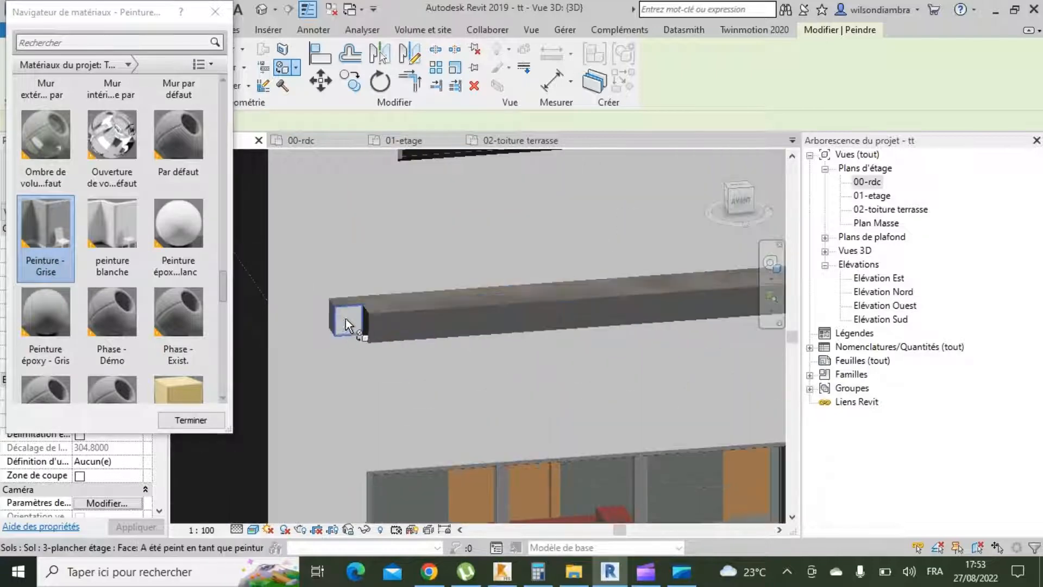
scroll(330, 320, "down", 5)
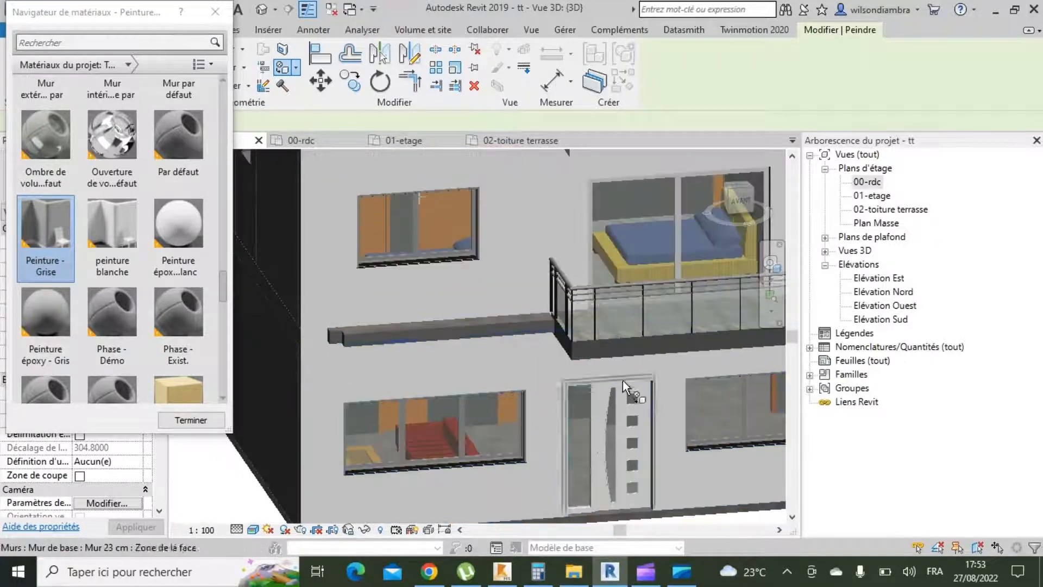
scroll(623, 380, "up", 5)
scroll(553, 343, "down", 2)
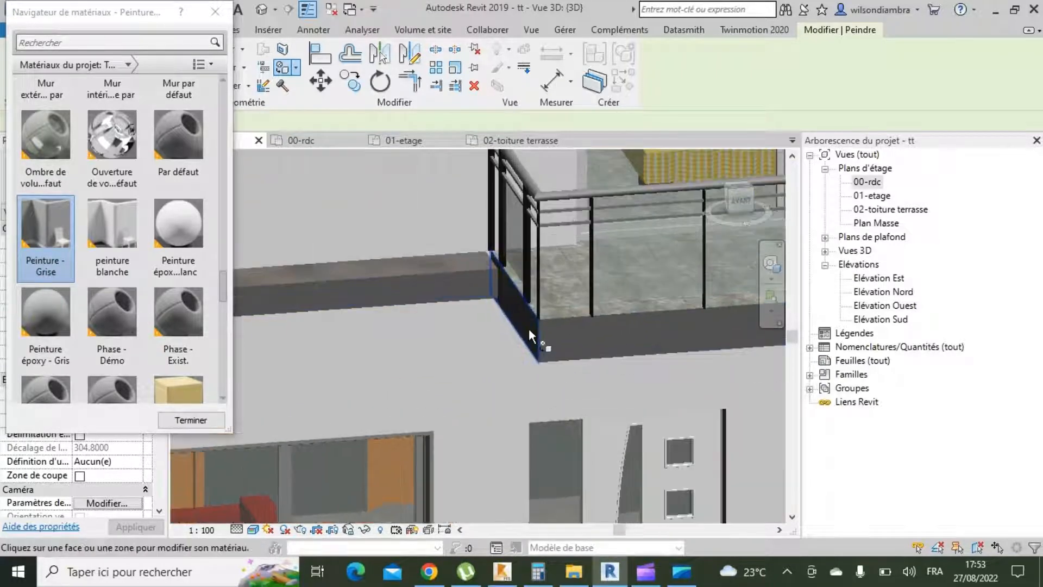
scroll(426, 337, "down", 3)
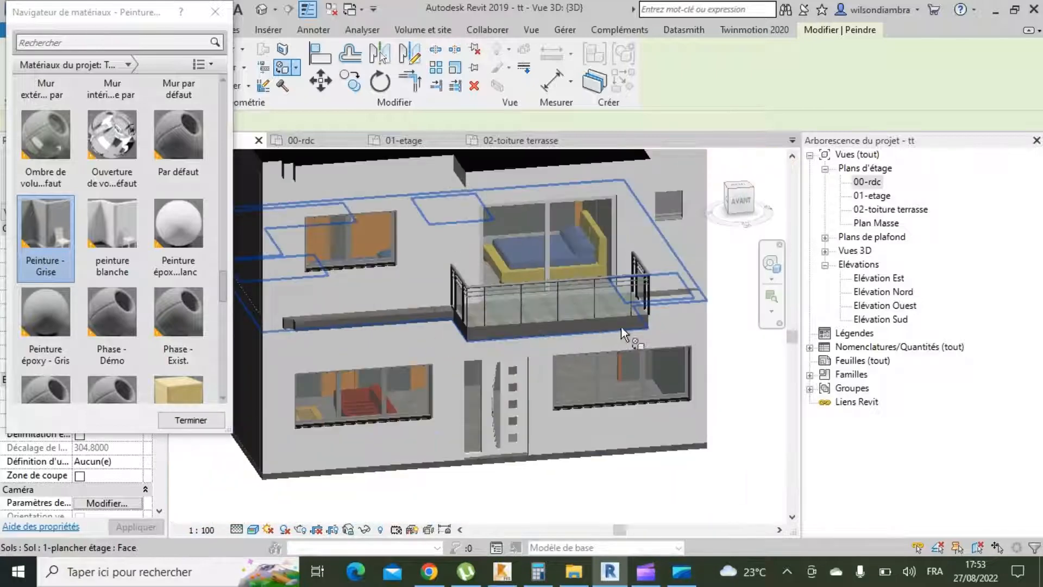
Paint the balcony slab's other side and the short projecting band's faces up to the right corner with Peinture - Grise.
left_click(772, 266)
left_click_drag(645, 322, 556, 322)
scroll(477, 359, "up", 3)
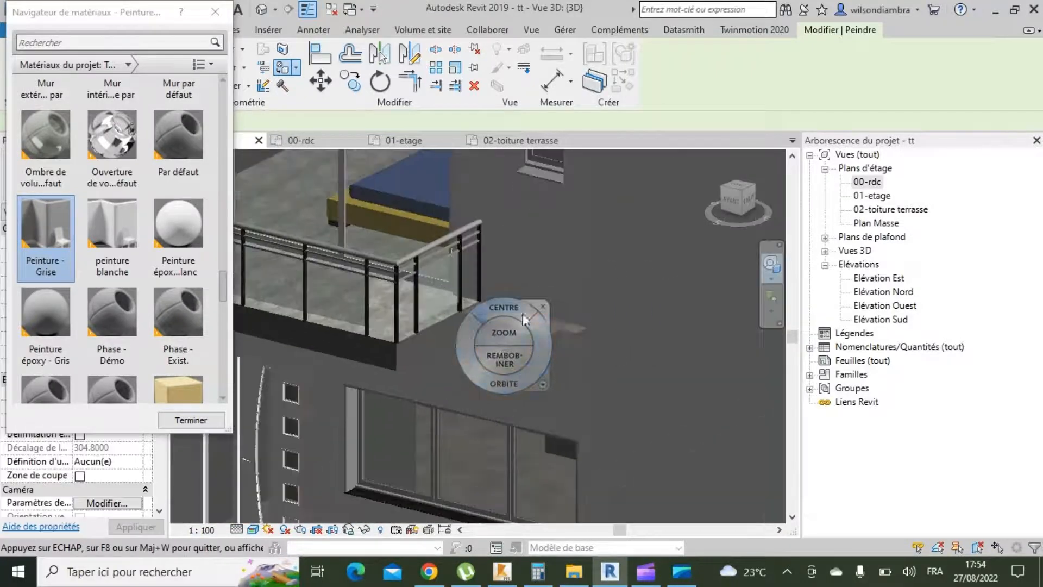
left_click(542, 307)
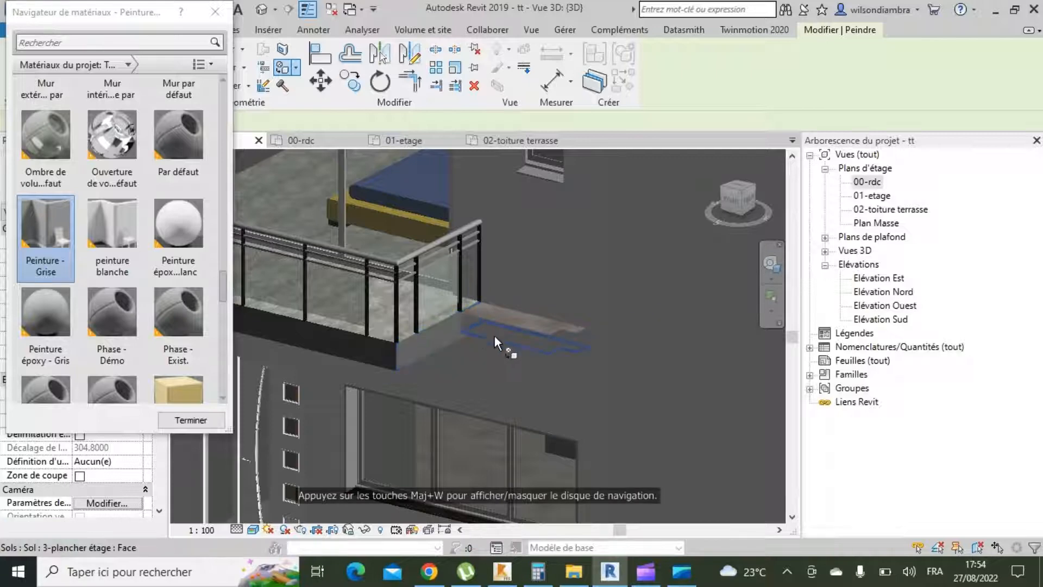
scroll(554, 340, "up", 2)
left_click(565, 336)
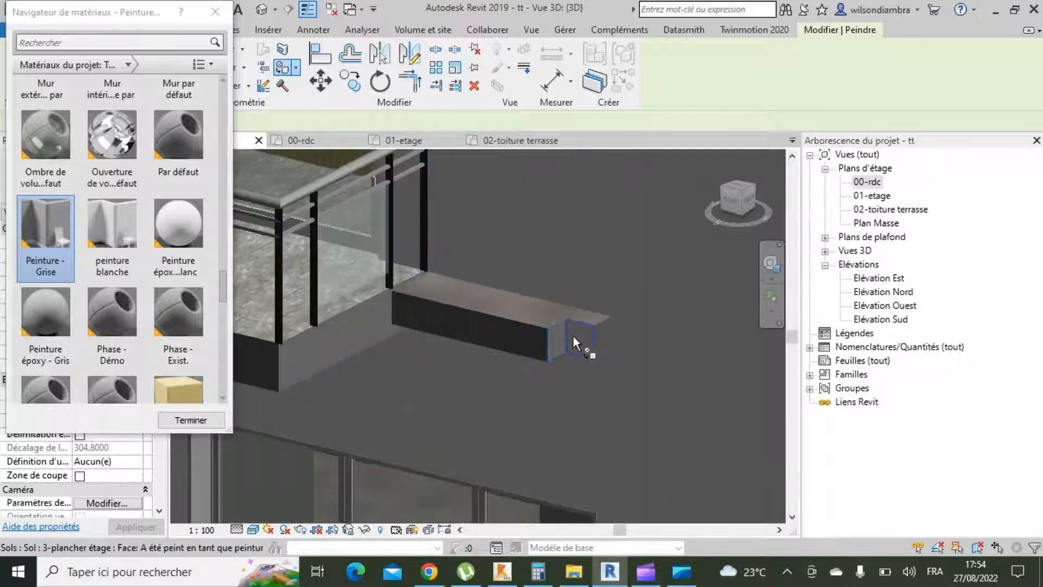
scroll(593, 332, "up", 2)
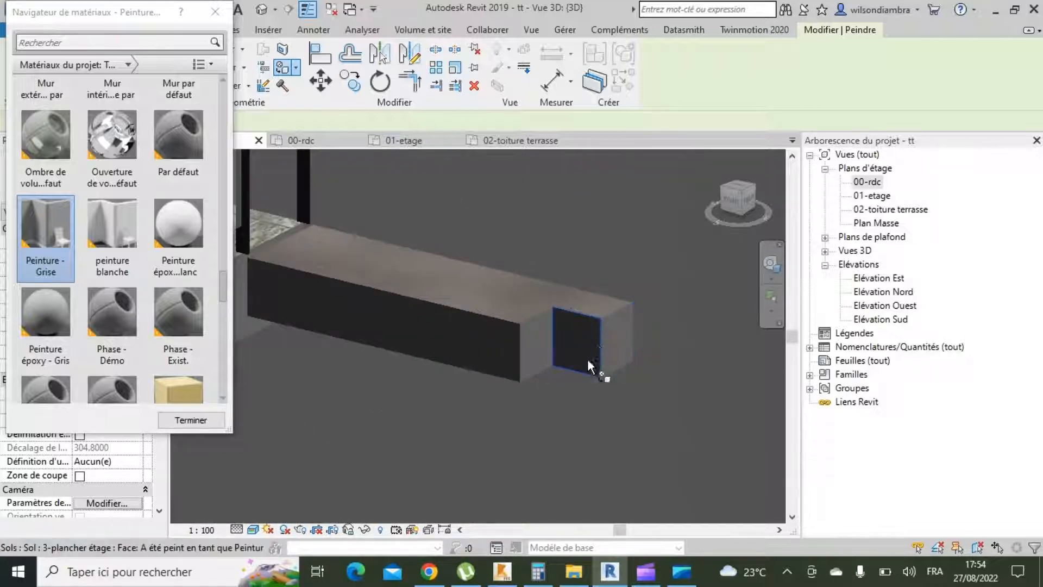
scroll(594, 365, "down", 5)
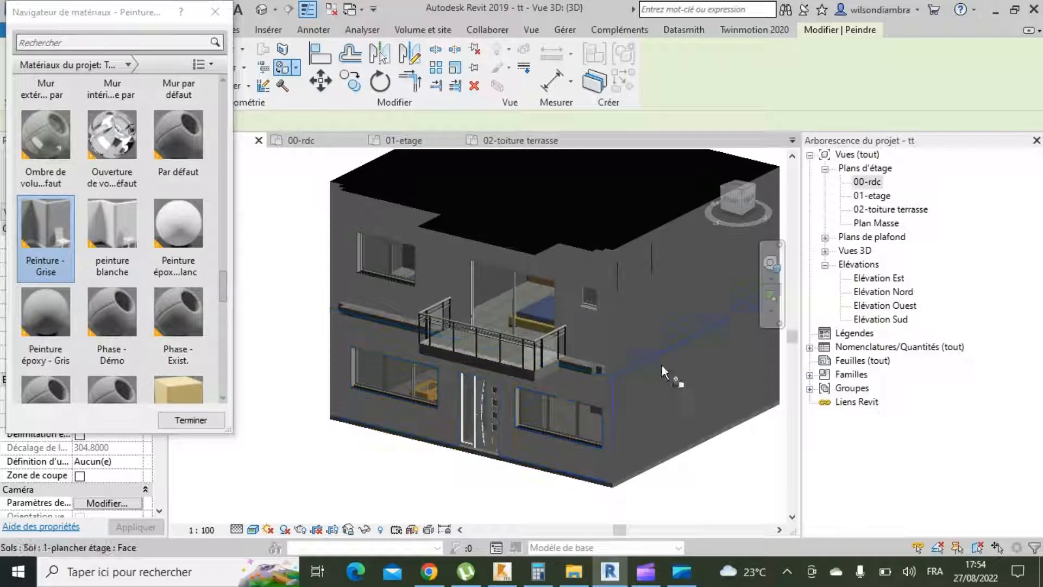
Paint the upper-floor wall faces of the house's right side with the peinture blanche material.
left_click(771, 264)
left_click_drag(474, 364, 673, 378)
scroll(551, 389, "down", 3)
left_click_drag(518, 405, 350, 397)
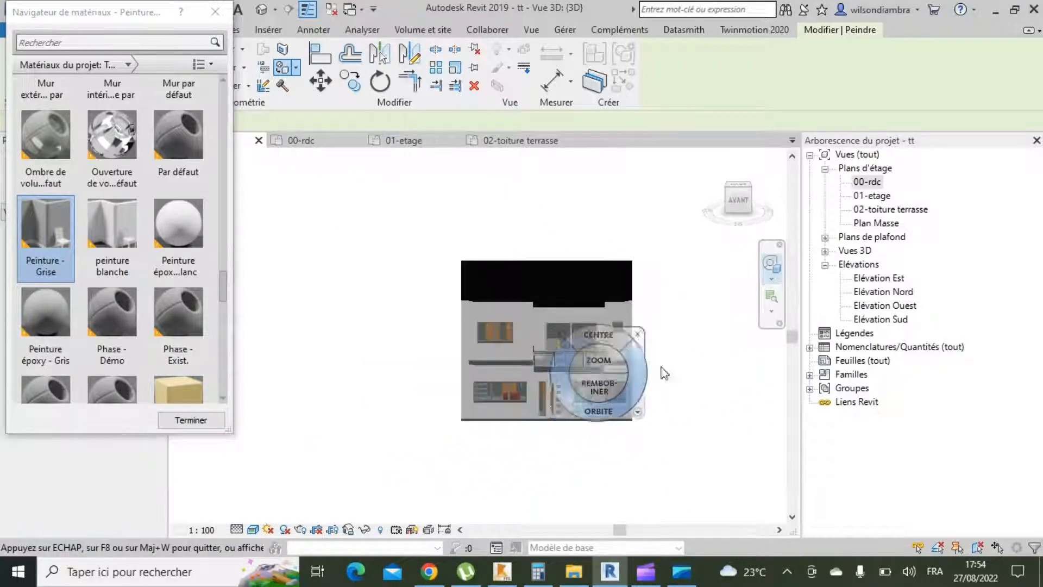
left_click(130, 256)
scroll(682, 350, "up", 2)
left_click_drag(570, 361, 469, 366)
scroll(558, 336, "up", 1)
left_click(559, 323)
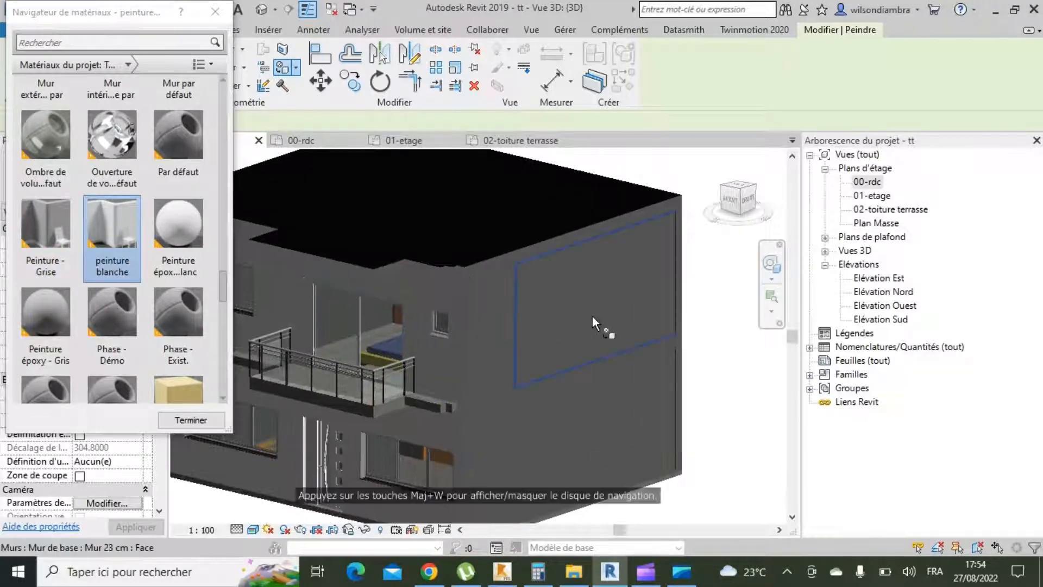
left_click(592, 317)
left_click(497, 338)
left_click(497, 292)
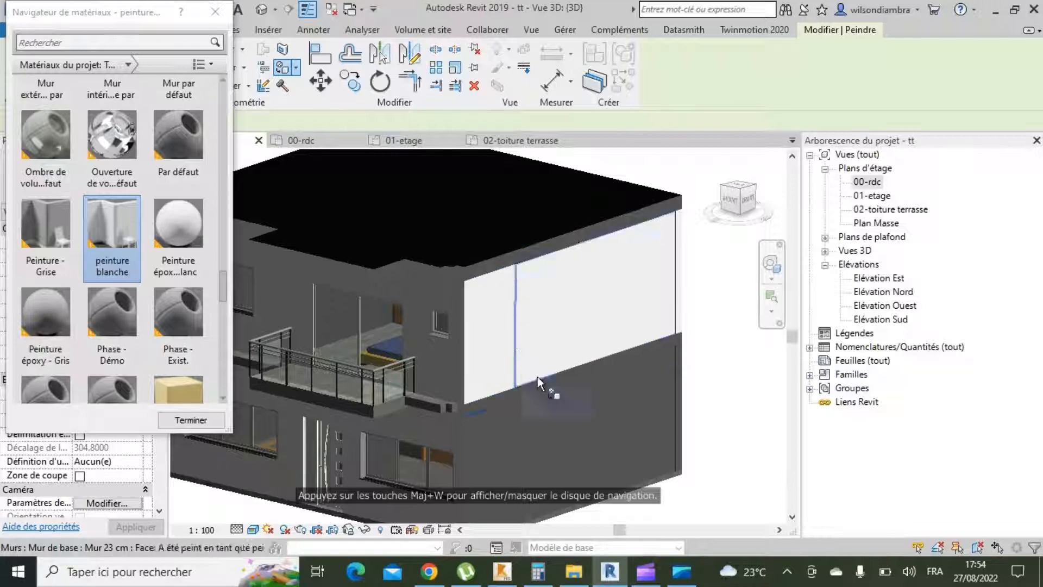
Paint the right side's ground-floor wall and the roof slab edge above it with peinture blanche.
left_click(572, 425)
scroll(519, 258, "up", 2)
left_click(512, 256)
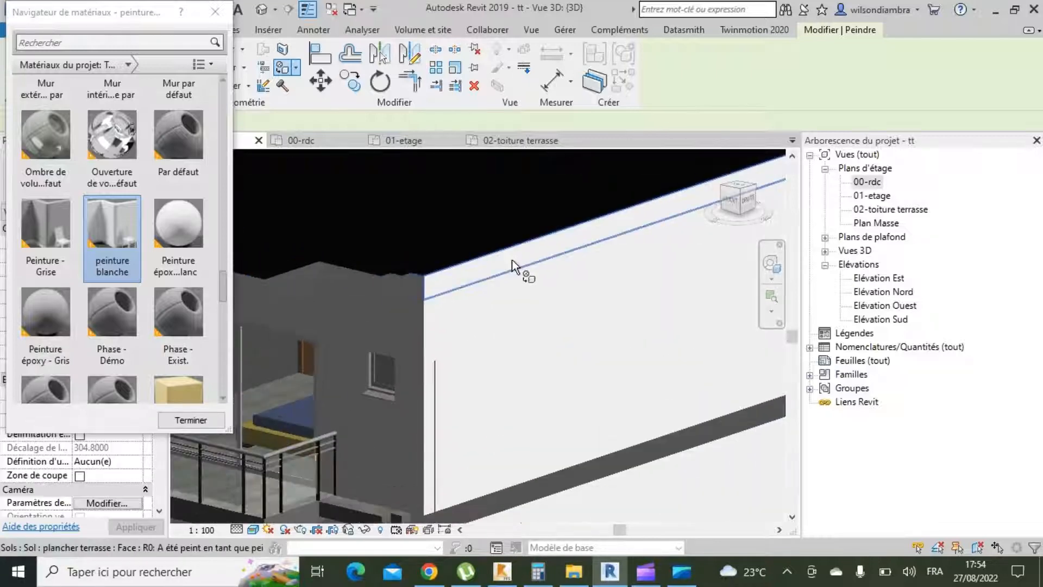
scroll(585, 327, "down", 5)
Paint the projecting roof slab edge faces above the balcony with Peinture - Grise and leave the Paint command.
left_click(46, 233)
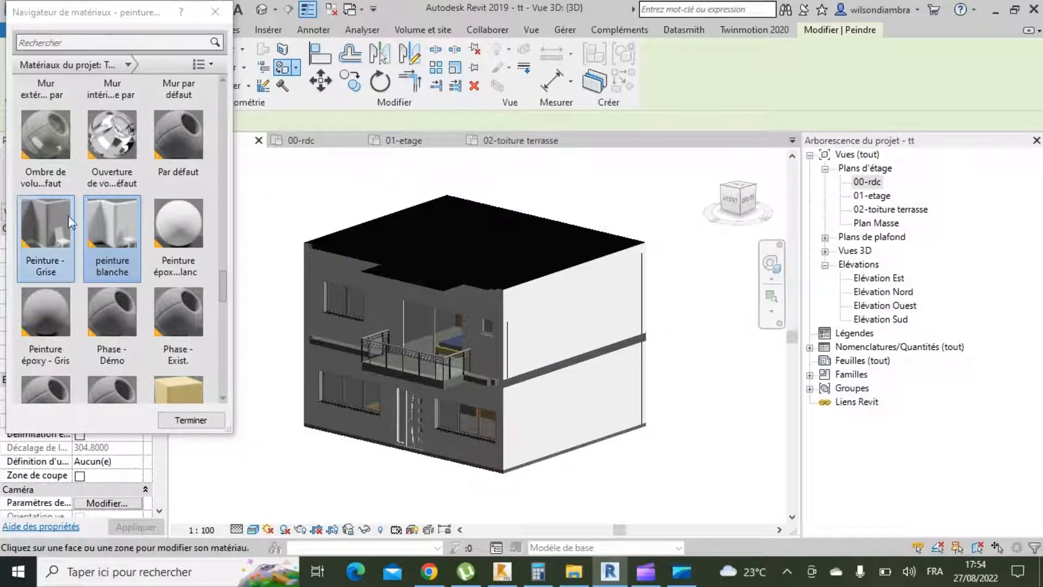
scroll(438, 284, "up", 5)
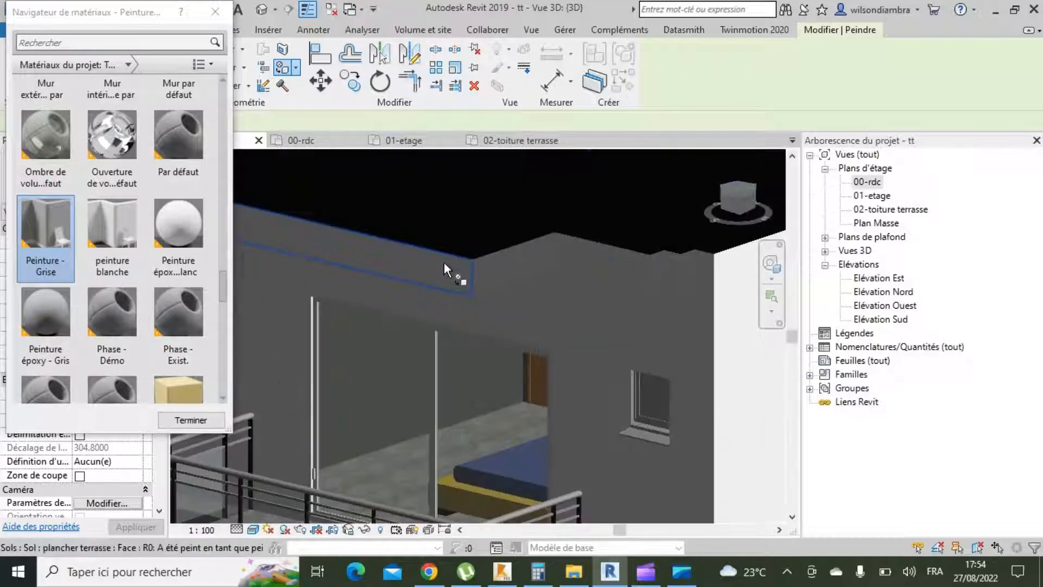
left_click(445, 262)
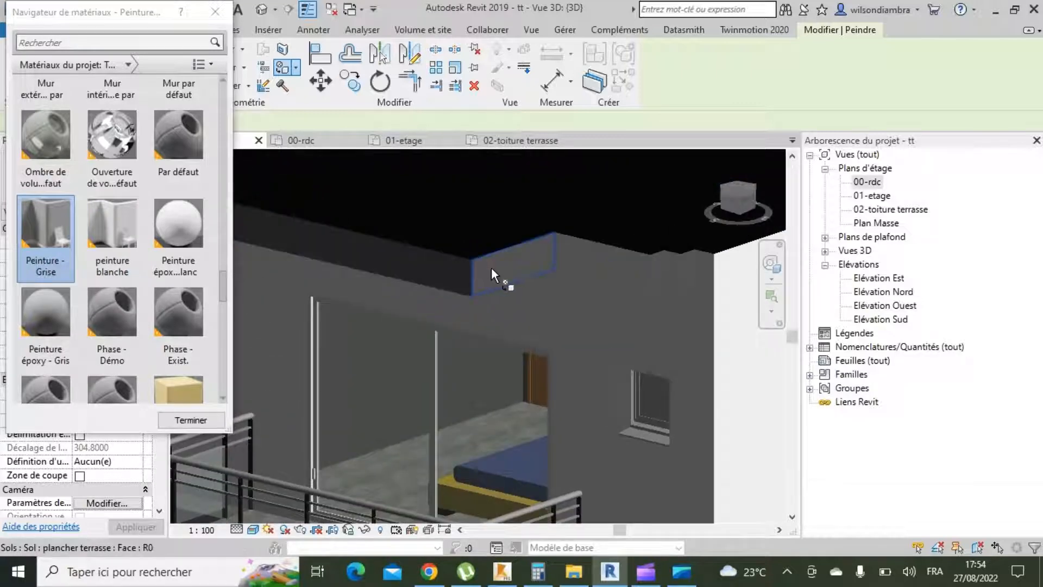
left_click(618, 260)
left_click(216, 16)
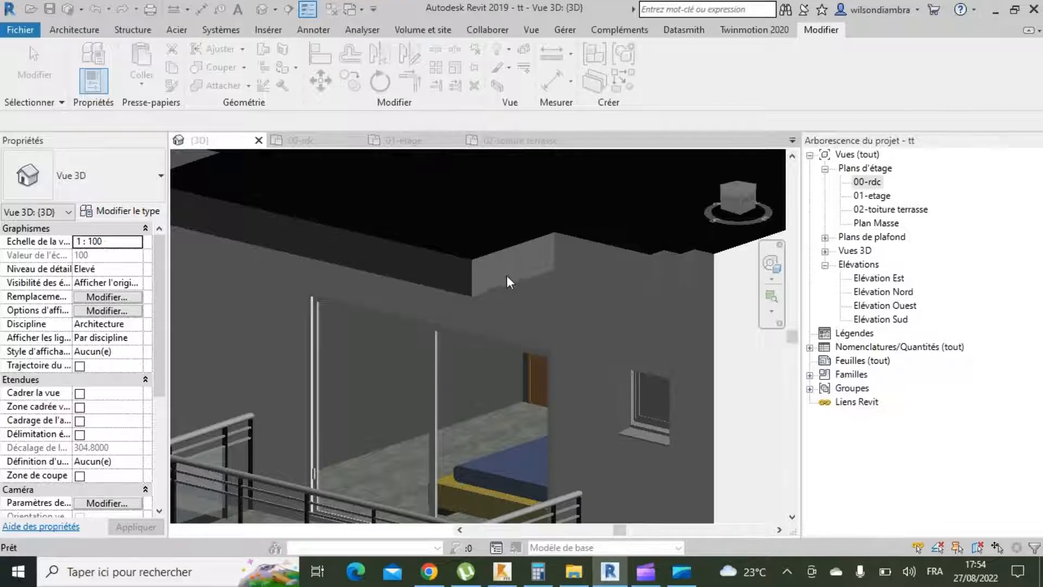
Restart the Paint command and paint the remaining stepped roof slab edge faces near the front façade's right corner with Peinture - Grise.
key("p")
key("t")
scroll(338, 279, "down", 2)
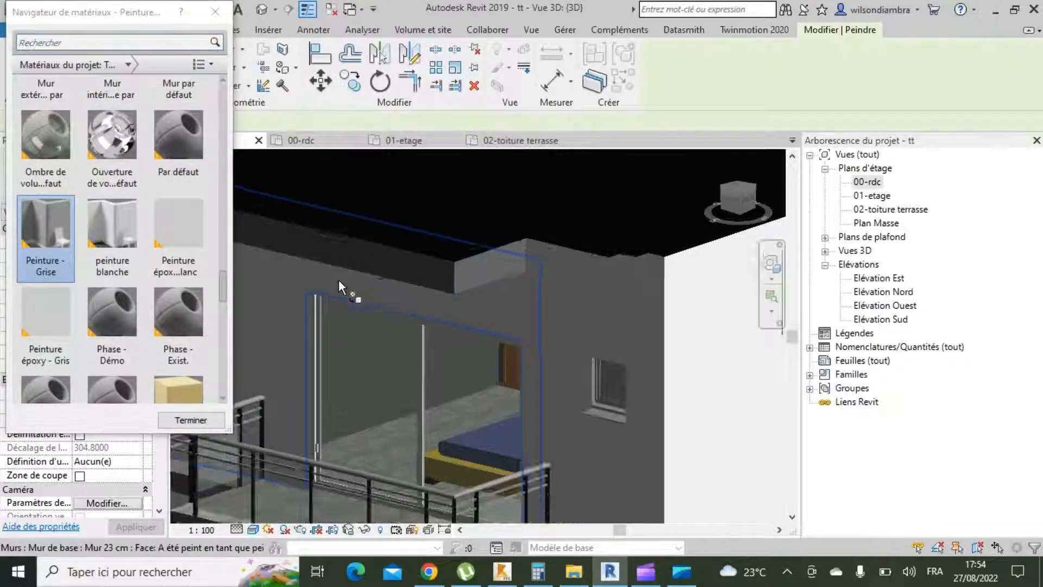
scroll(546, 257, "up", 3)
scroll(609, 275, "up", 2)
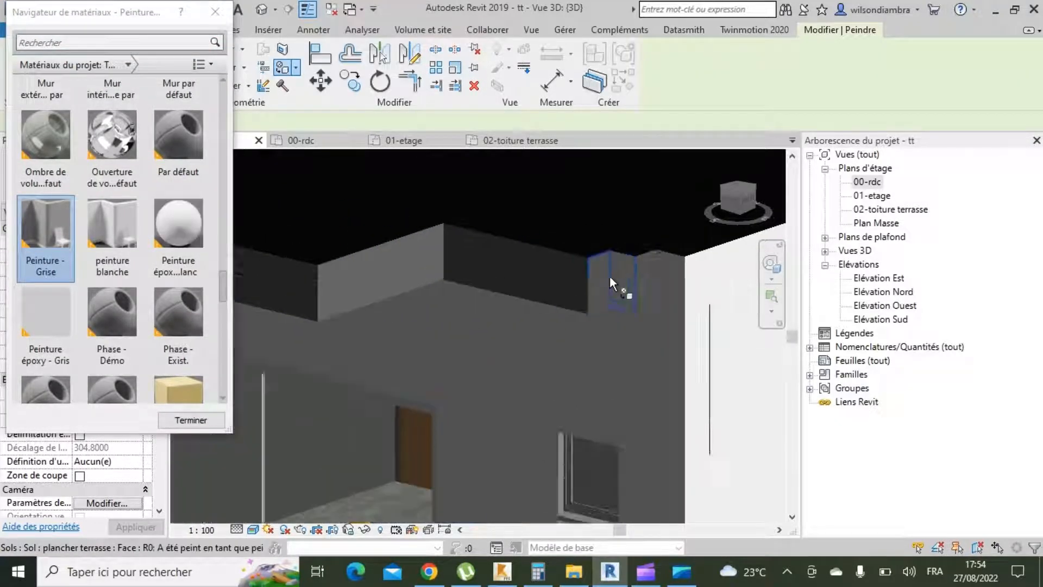
scroll(442, 289, "down", 1)
scroll(575, 279, "up", 1)
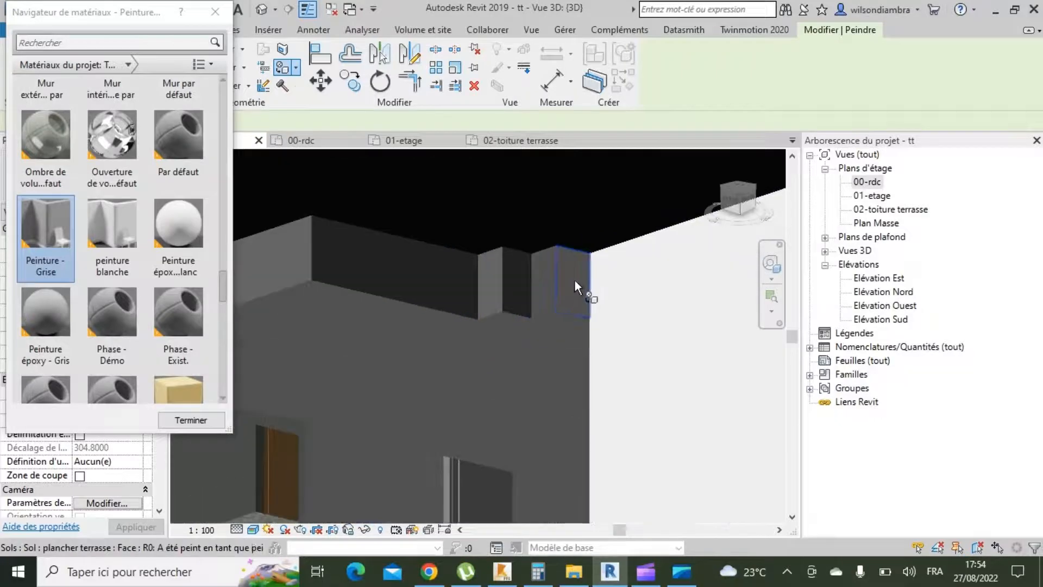
scroll(580, 292, "down", 5)
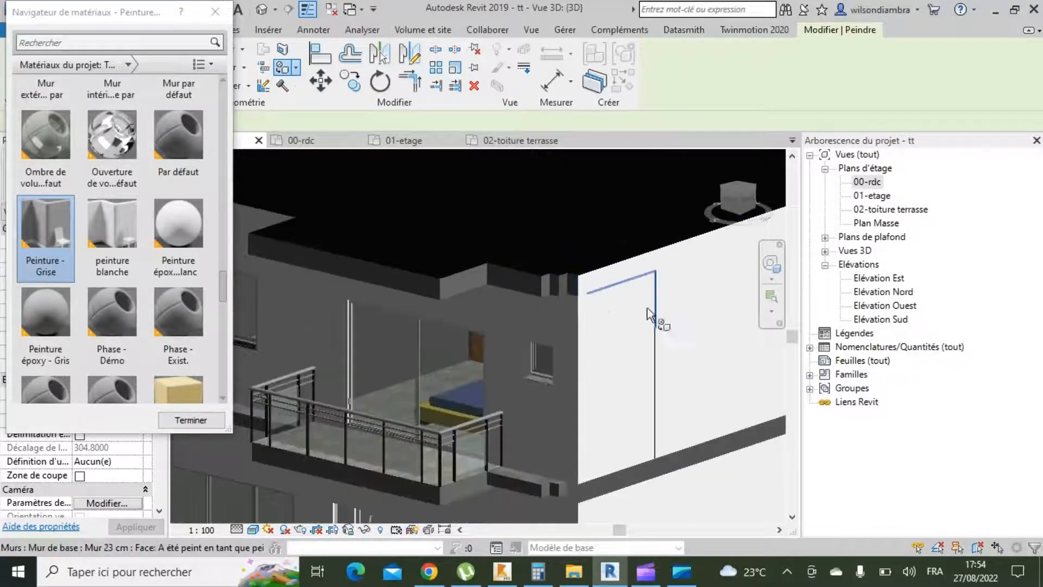
Paint the projecting roof slab edge faces above the front façade's left window, up to the stepped corner, with Peinture - Grise.
left_click(771, 264)
left_click_drag(624, 324, 621, 346)
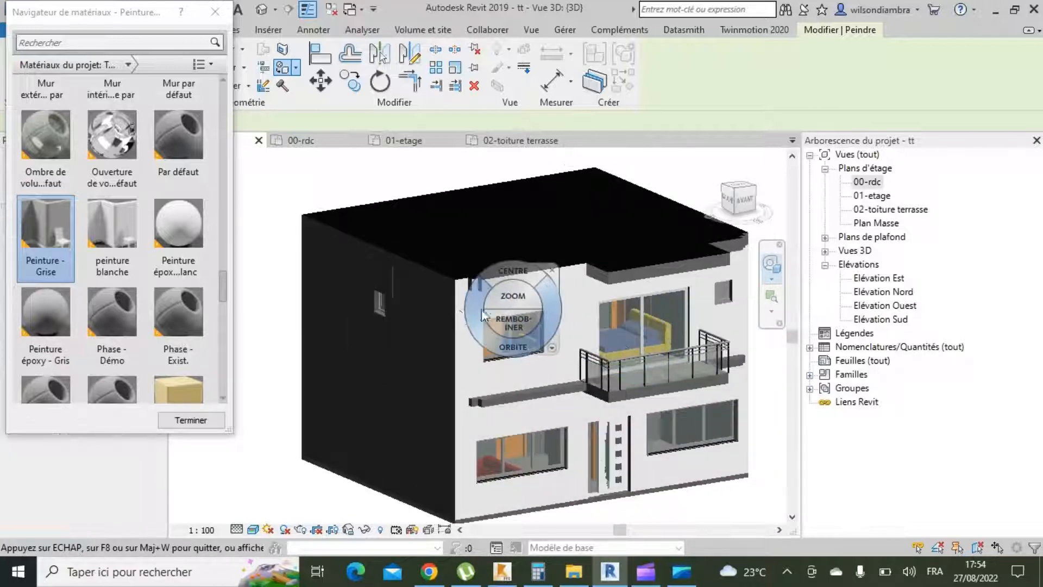
scroll(470, 302, "up", 2)
left_click(581, 262)
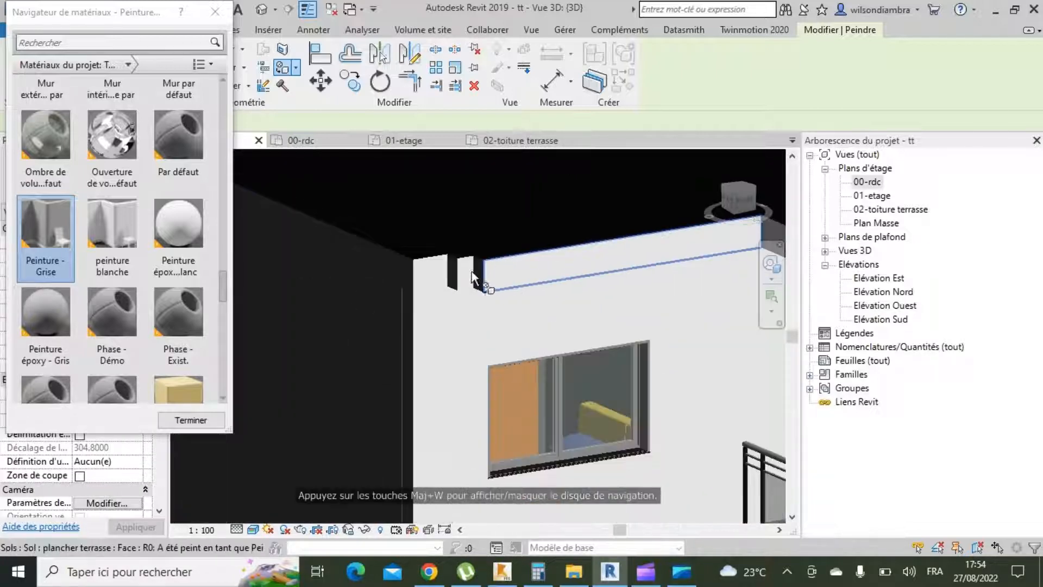
scroll(489, 270, "up", 5)
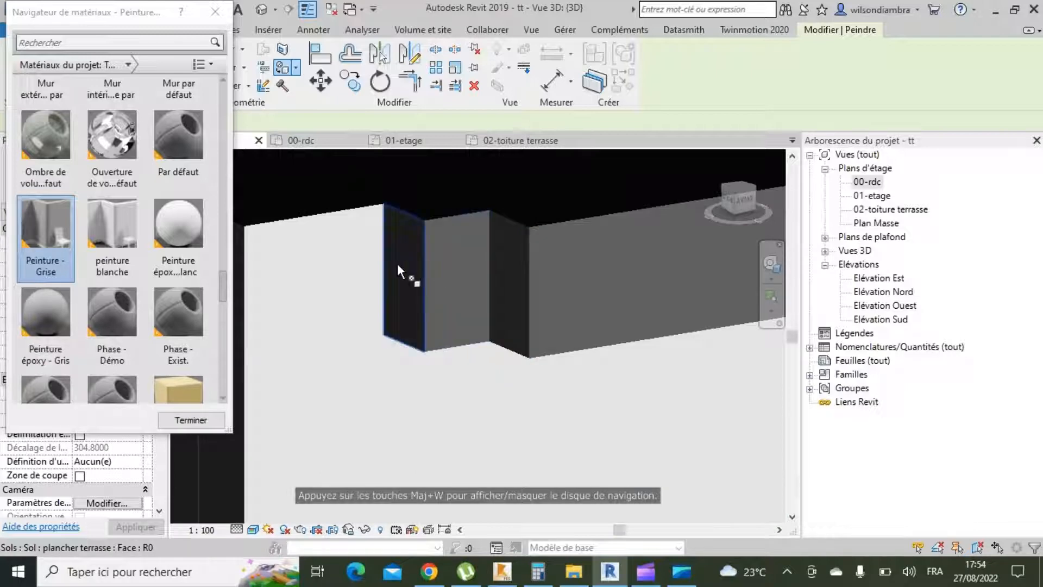
scroll(326, 265, "down", 5)
scroll(351, 293, "down", 3)
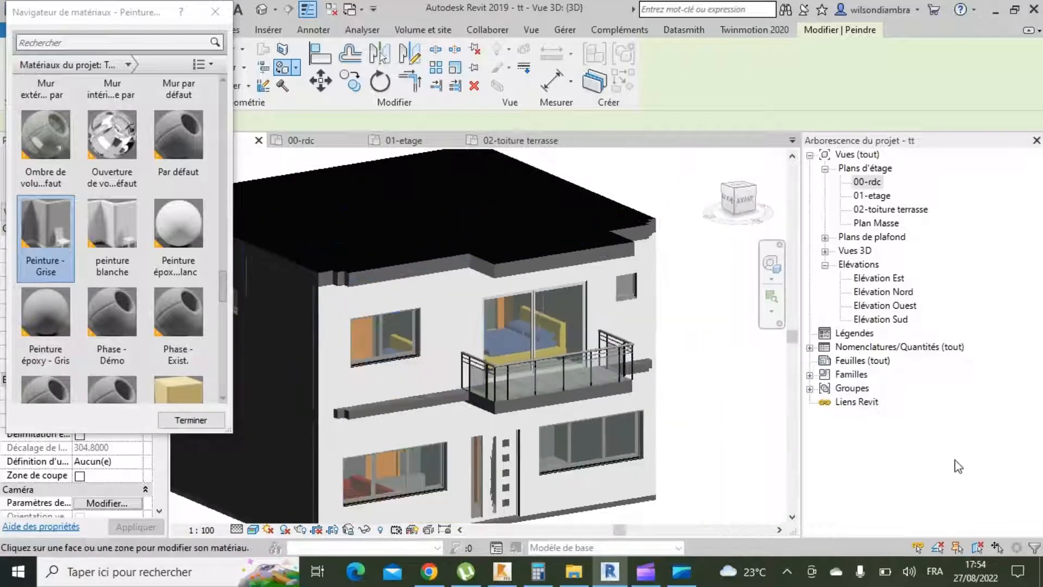
Paint the intermediate floor slab edge on the house's right side with peinture blanche and leave the Paint command.
left_click(134, 239)
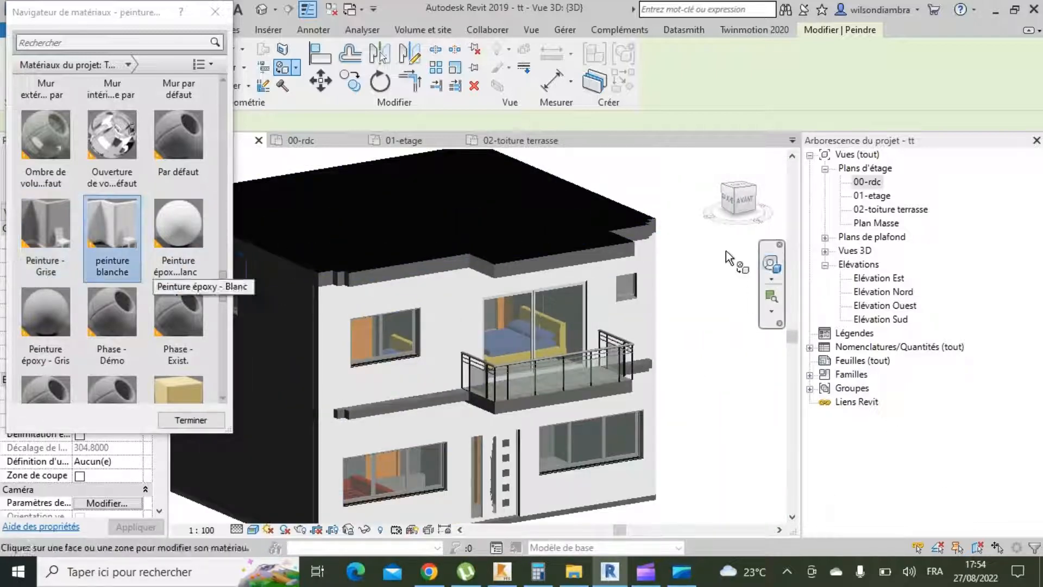
left_click(772, 266)
left_click_drag(725, 280, 524, 292)
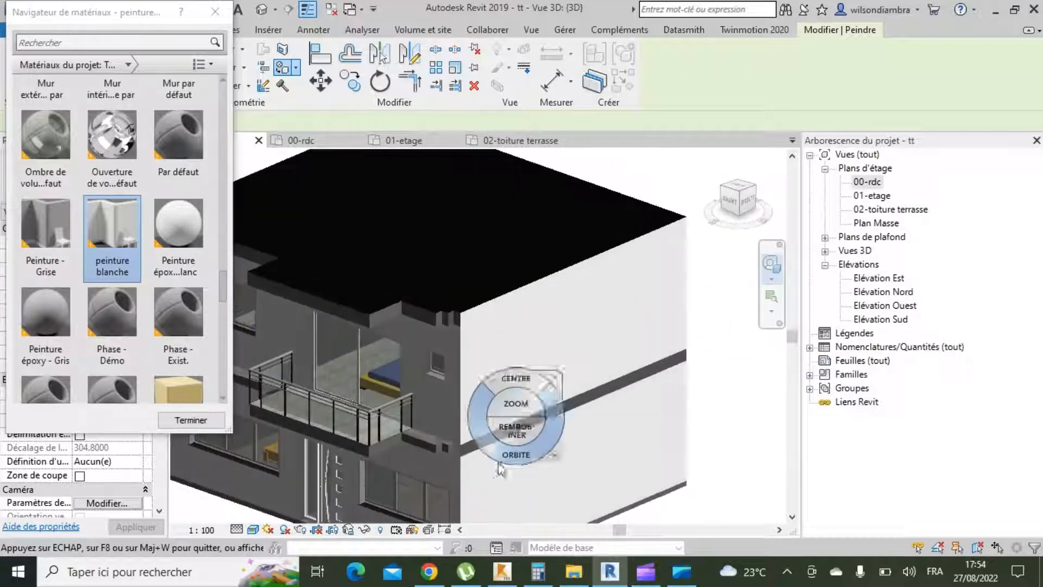
scroll(497, 462, "up", 3)
left_click(554, 382)
scroll(502, 422, "down", 2)
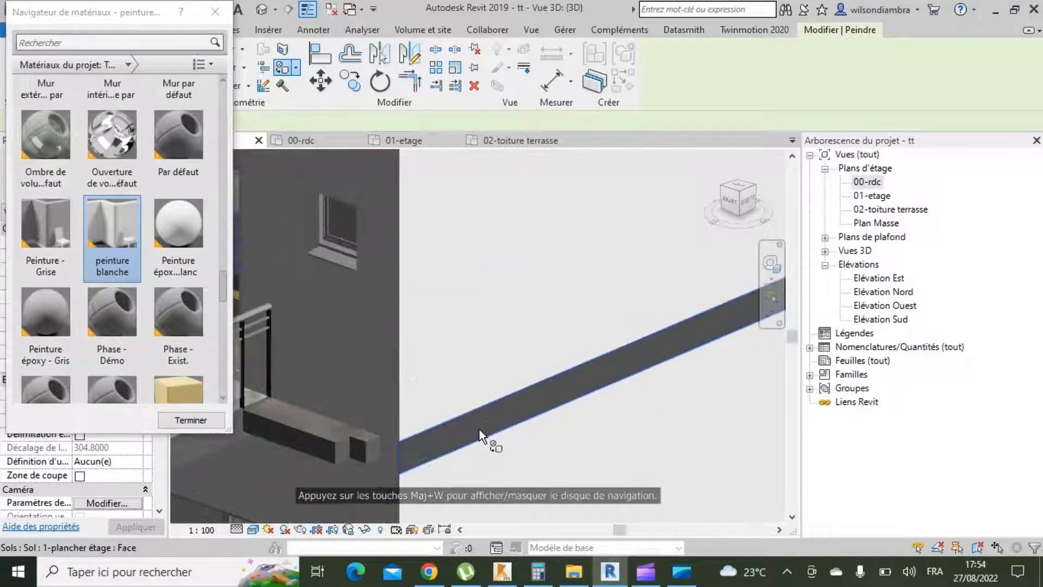
scroll(552, 426, "down", 4)
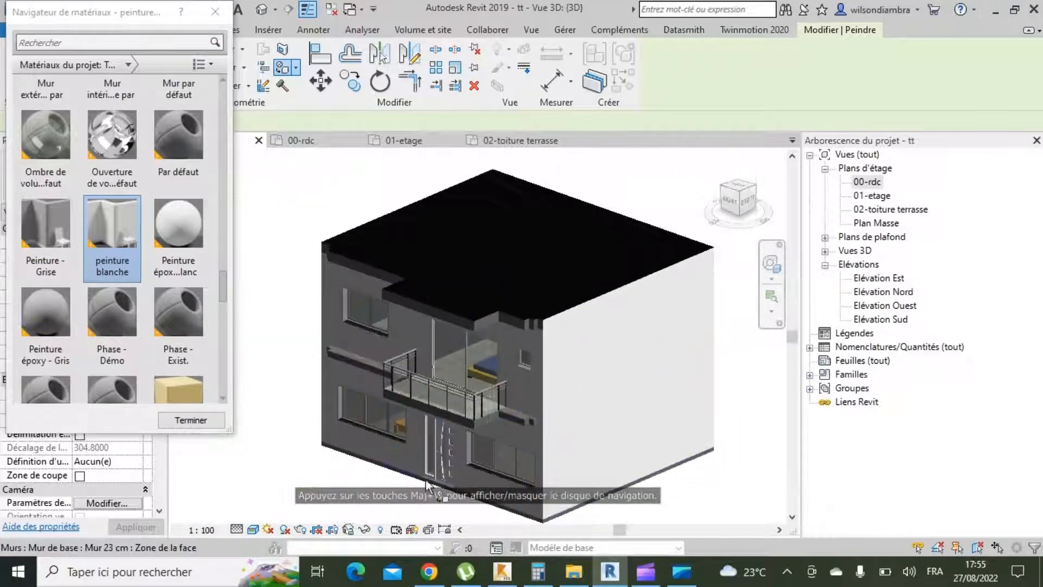
scroll(452, 425, "up", 3)
scroll(452, 425, "down", 3)
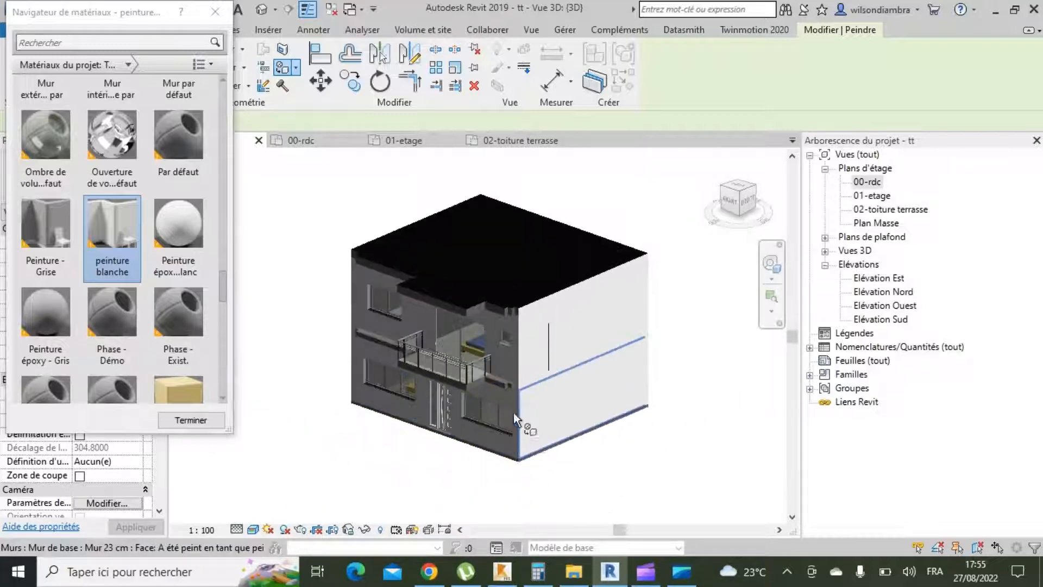
left_click(772, 265)
left_click_drag(586, 356, 560, 353)
left_click(216, 11)
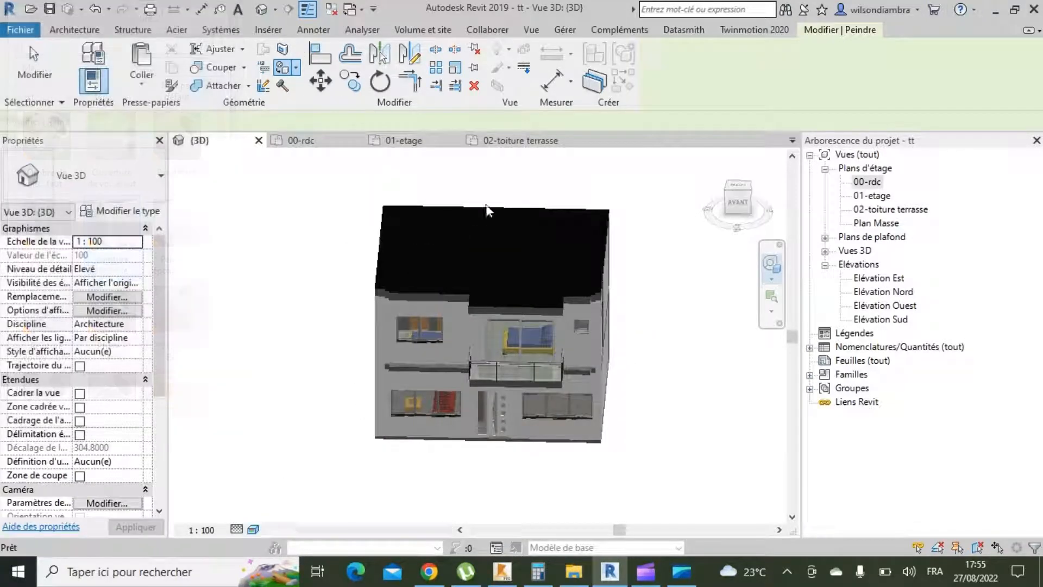
Examine the painted front façade, balcony and slab edges of the house from several angles in the 3D view.
scroll(686, 381, "up", 5)
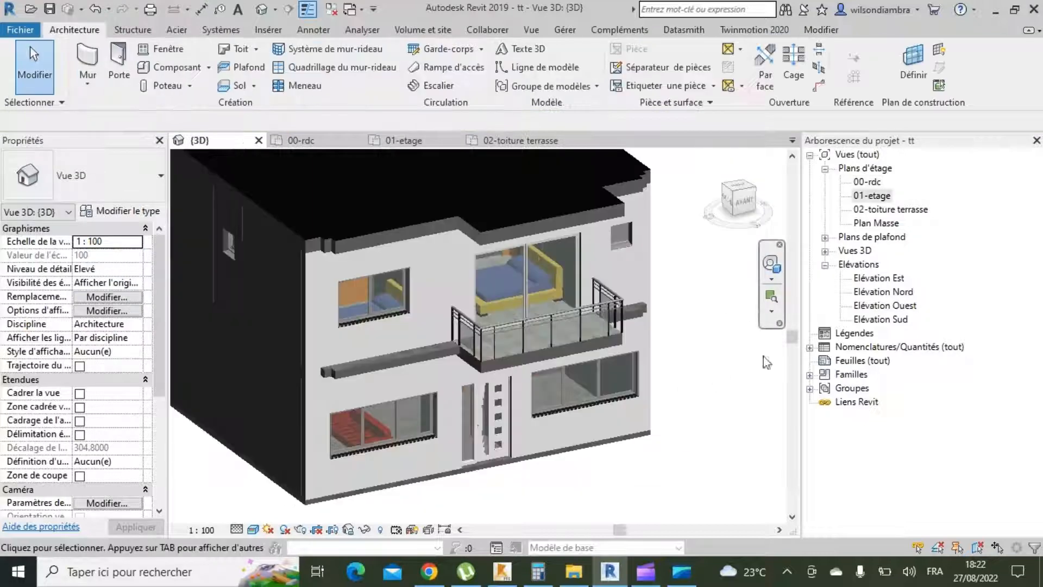
scroll(752, 365, "down", 3)
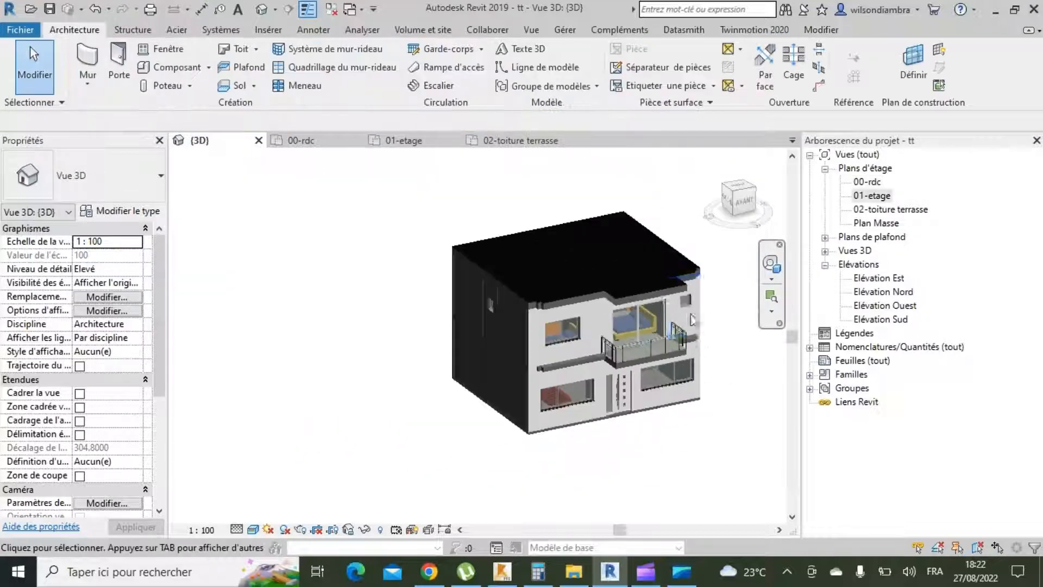
scroll(683, 268, "up", 2)
left_click(772, 266)
left_click_drag(565, 361, 479, 366)
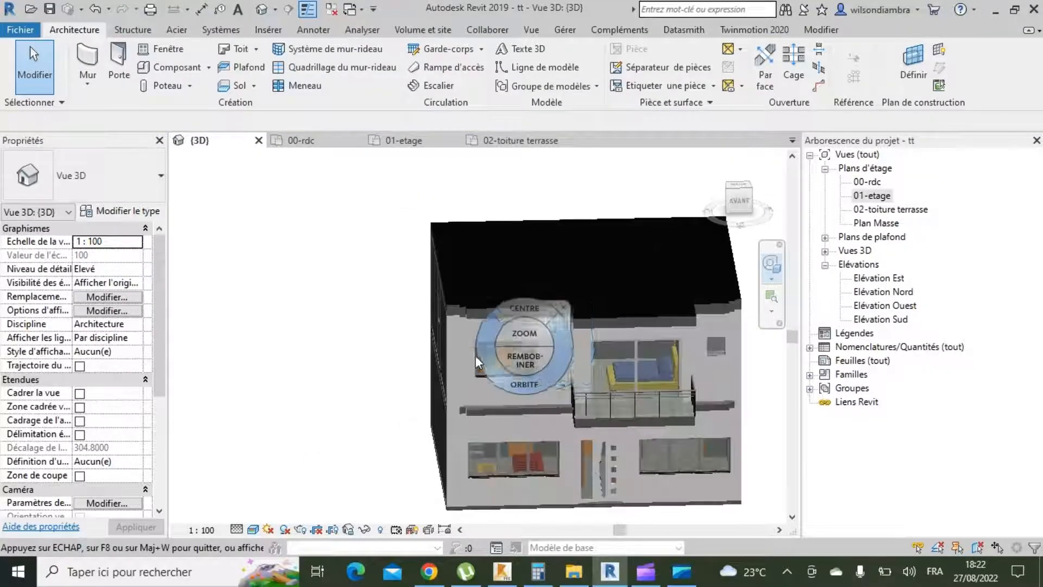
scroll(479, 370, "down", 2)
scroll(601, 374, "up", 2)
left_click_drag(428, 410, 453, 413)
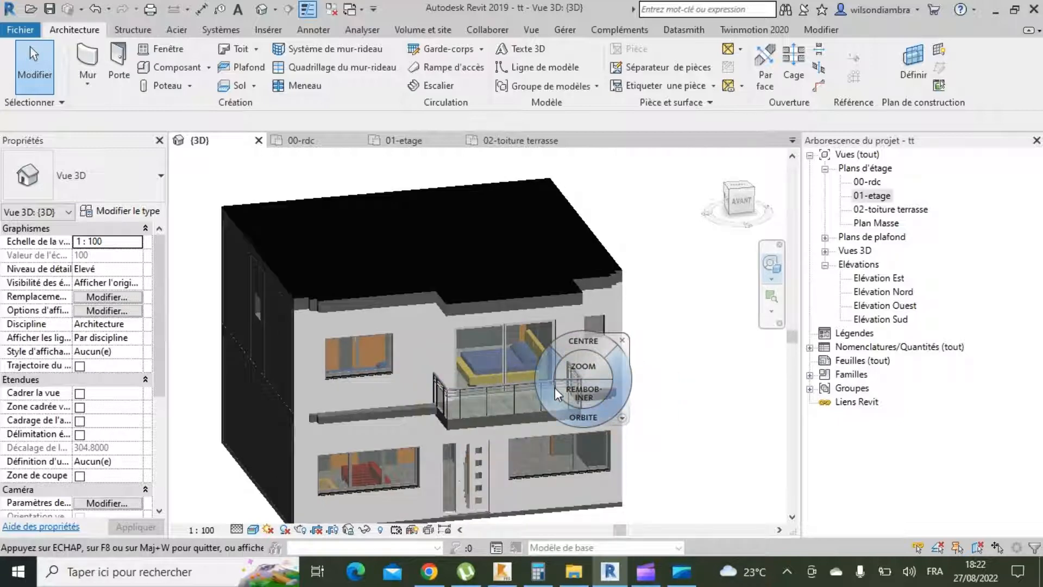
scroll(520, 350, "down", 2)
left_click_drag(528, 358, 551, 377)
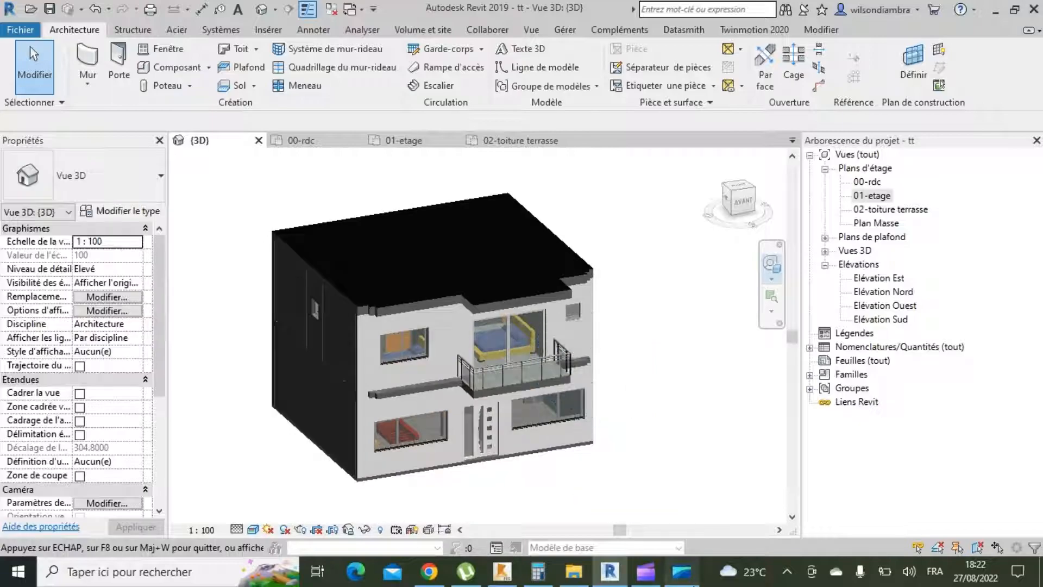